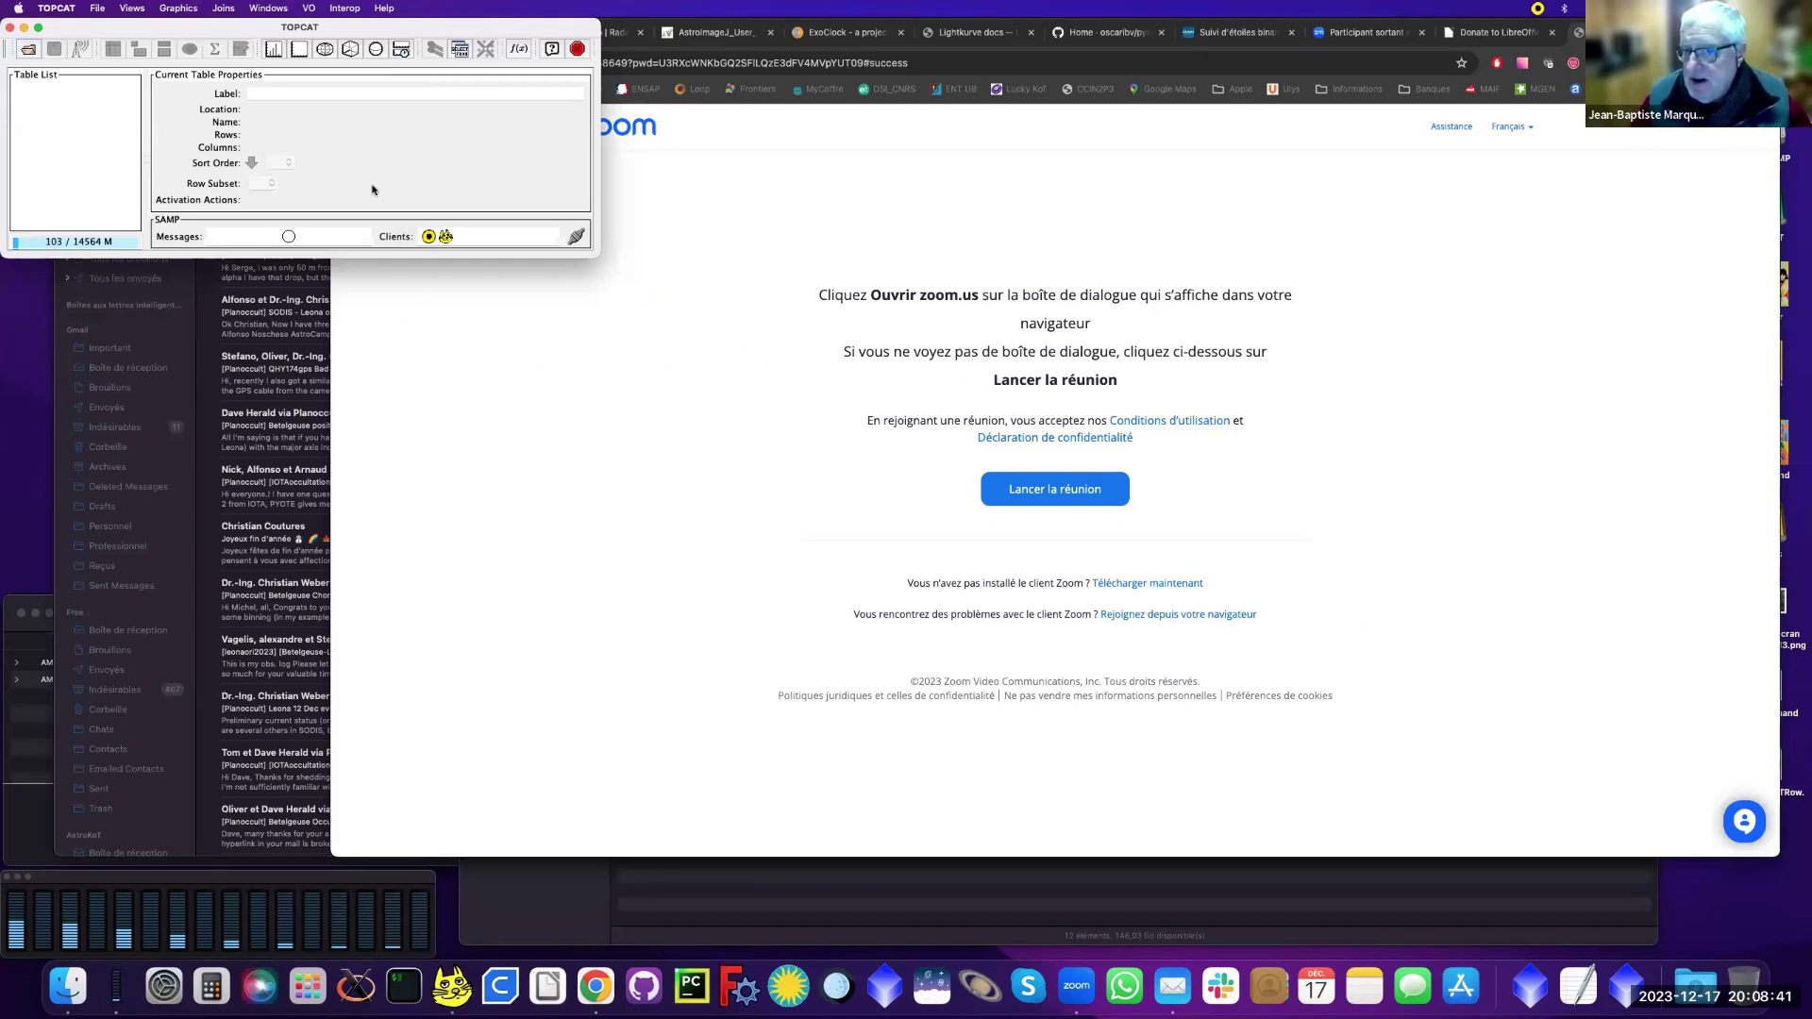
Step: Search the registry for cone search services with the keyword "aavso" and select the APASS DR10 cone service
{"action": "left_click", "coordinate": [307, 9]}
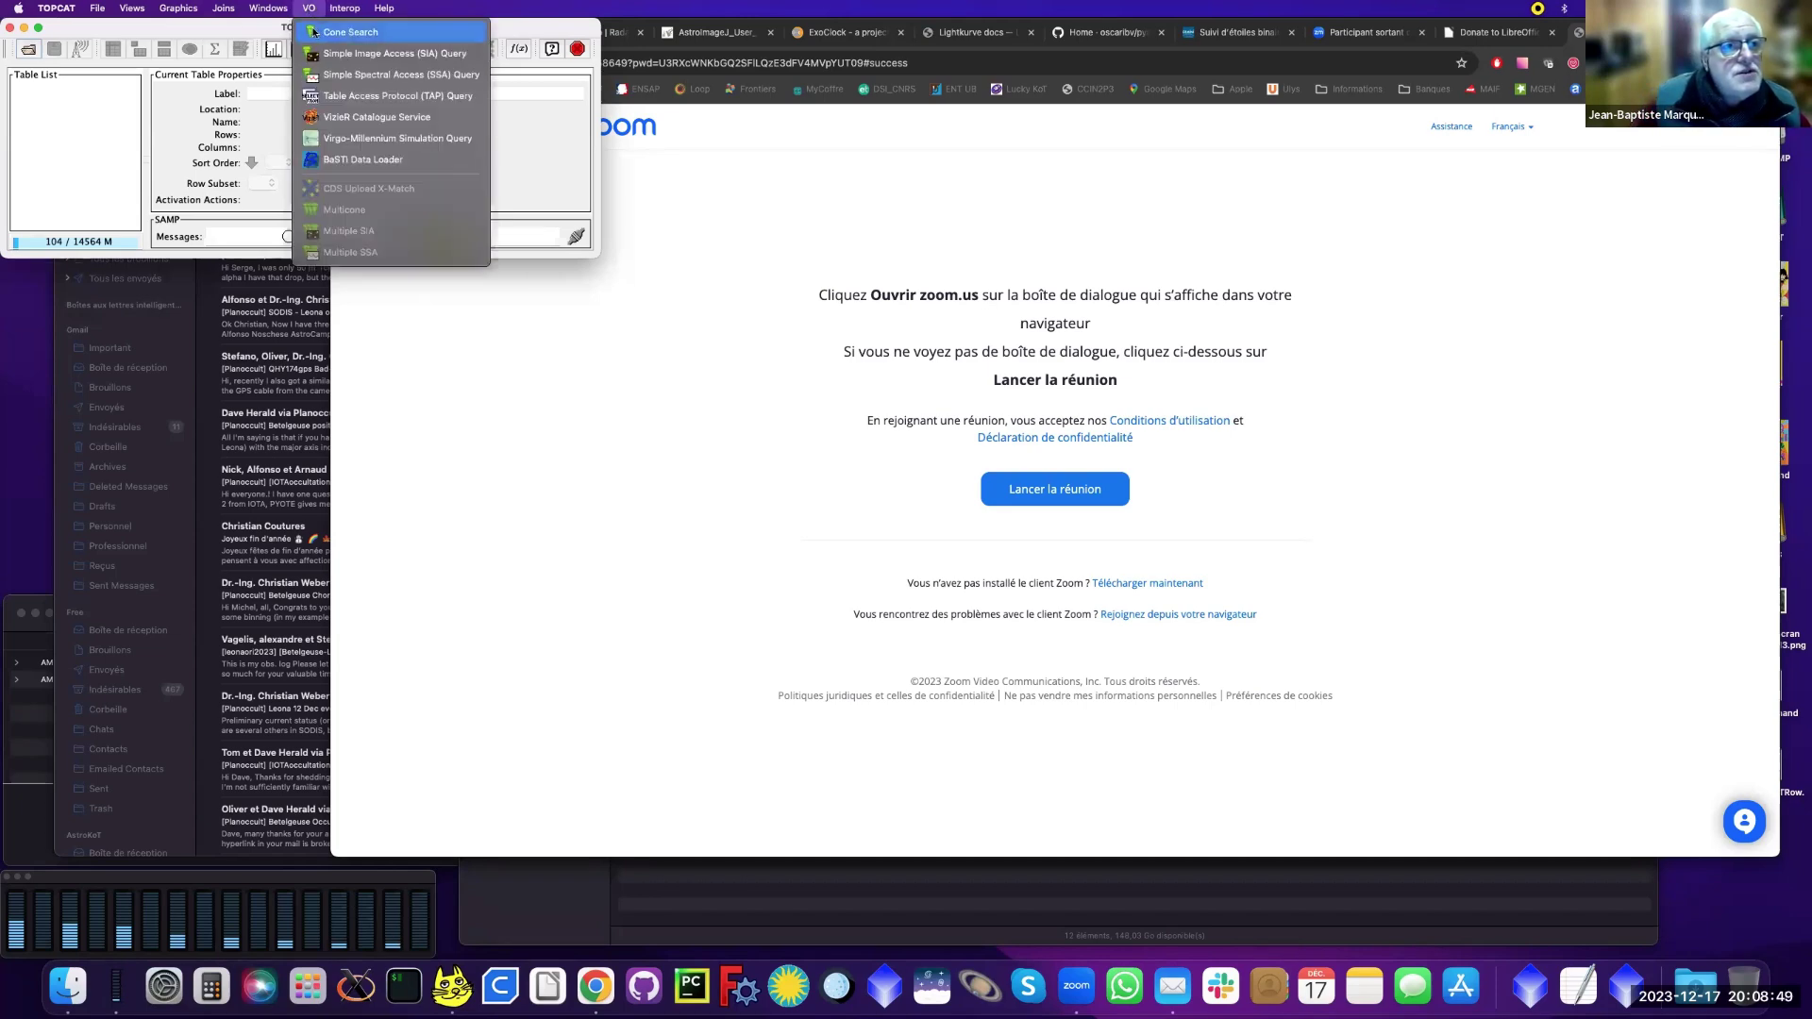
{"action": "left_click", "coordinate": [349, 32]}
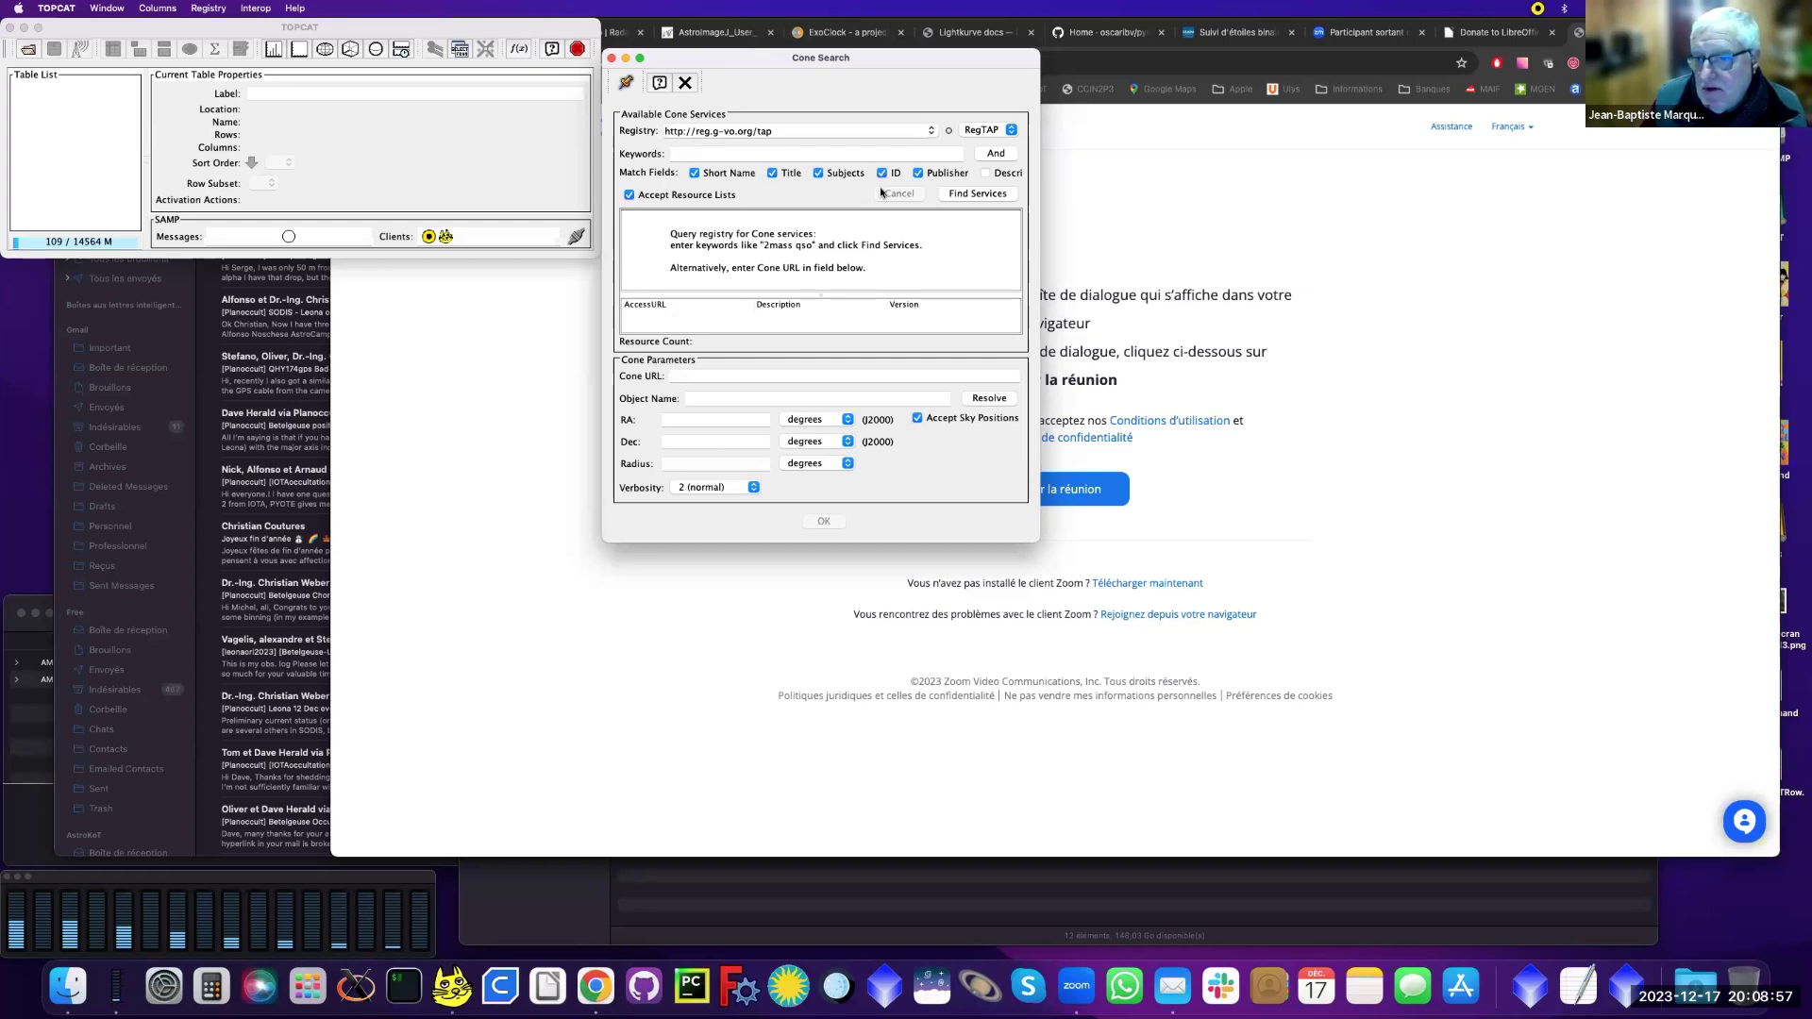
{"action": "left_click", "coordinate": [803, 152]}
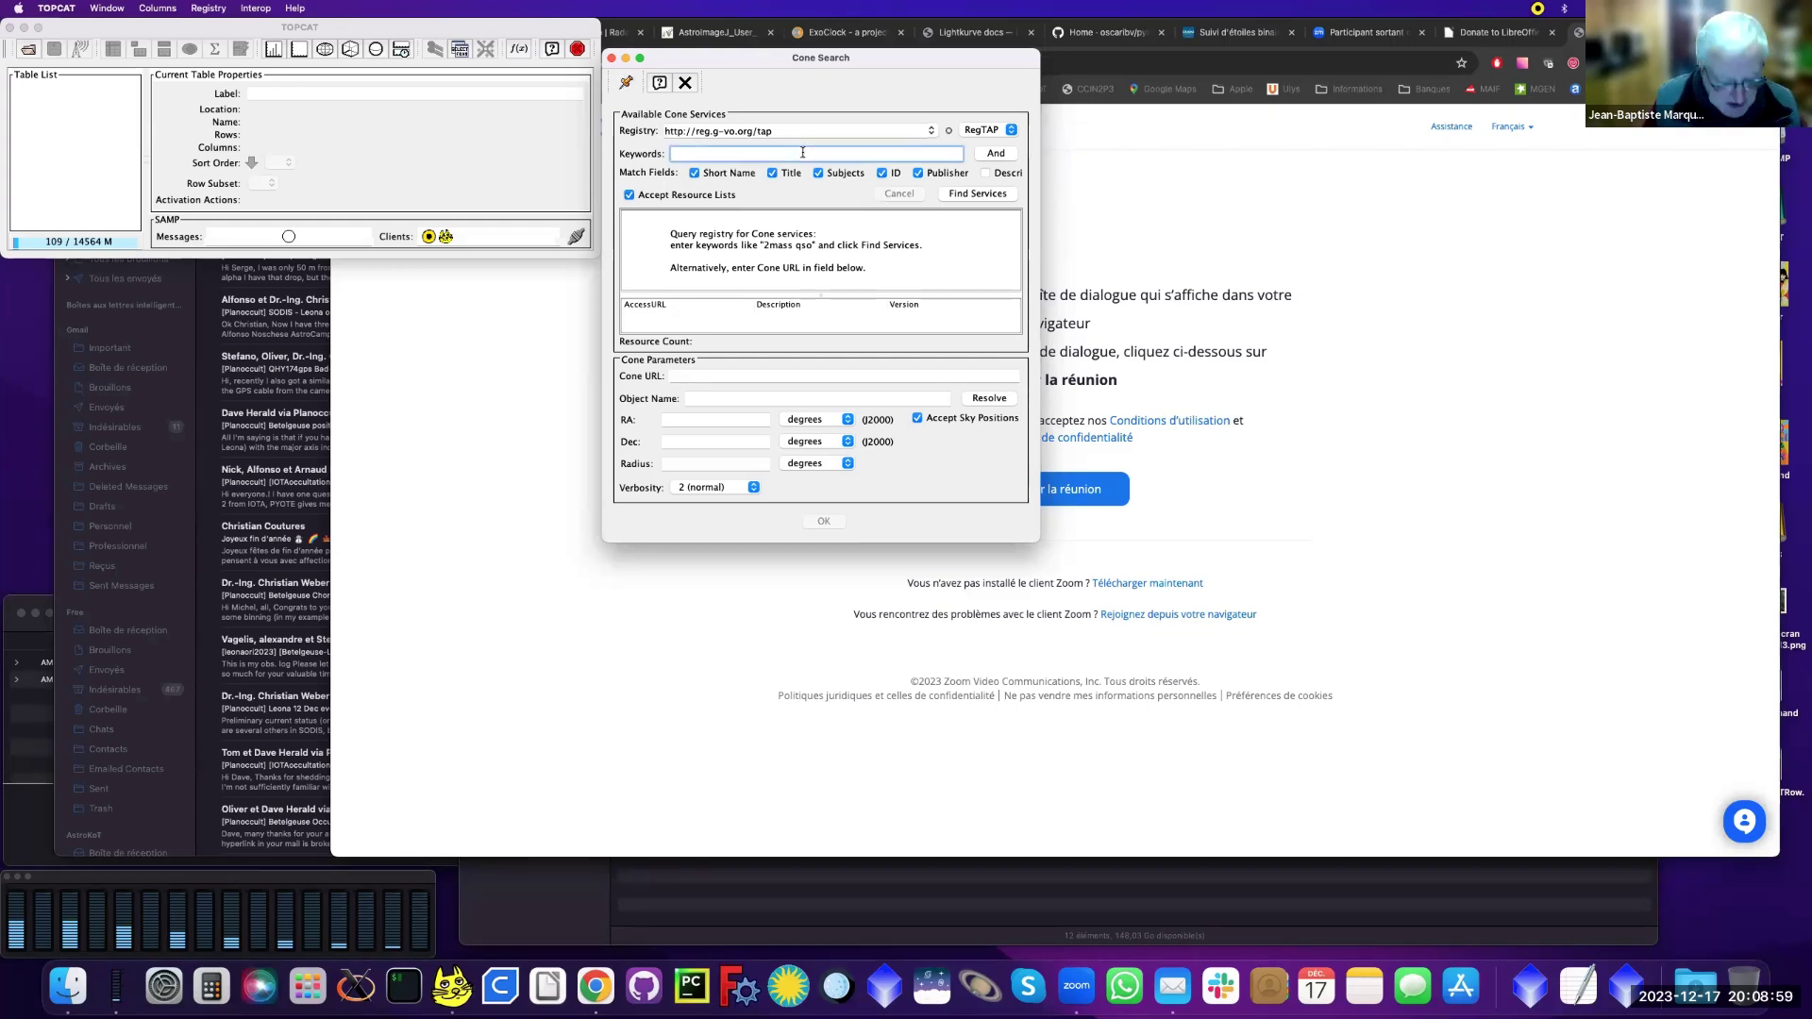
{"action": "type", "text": "aavso"}
{"action": "left_click", "coordinate": [977, 194]}
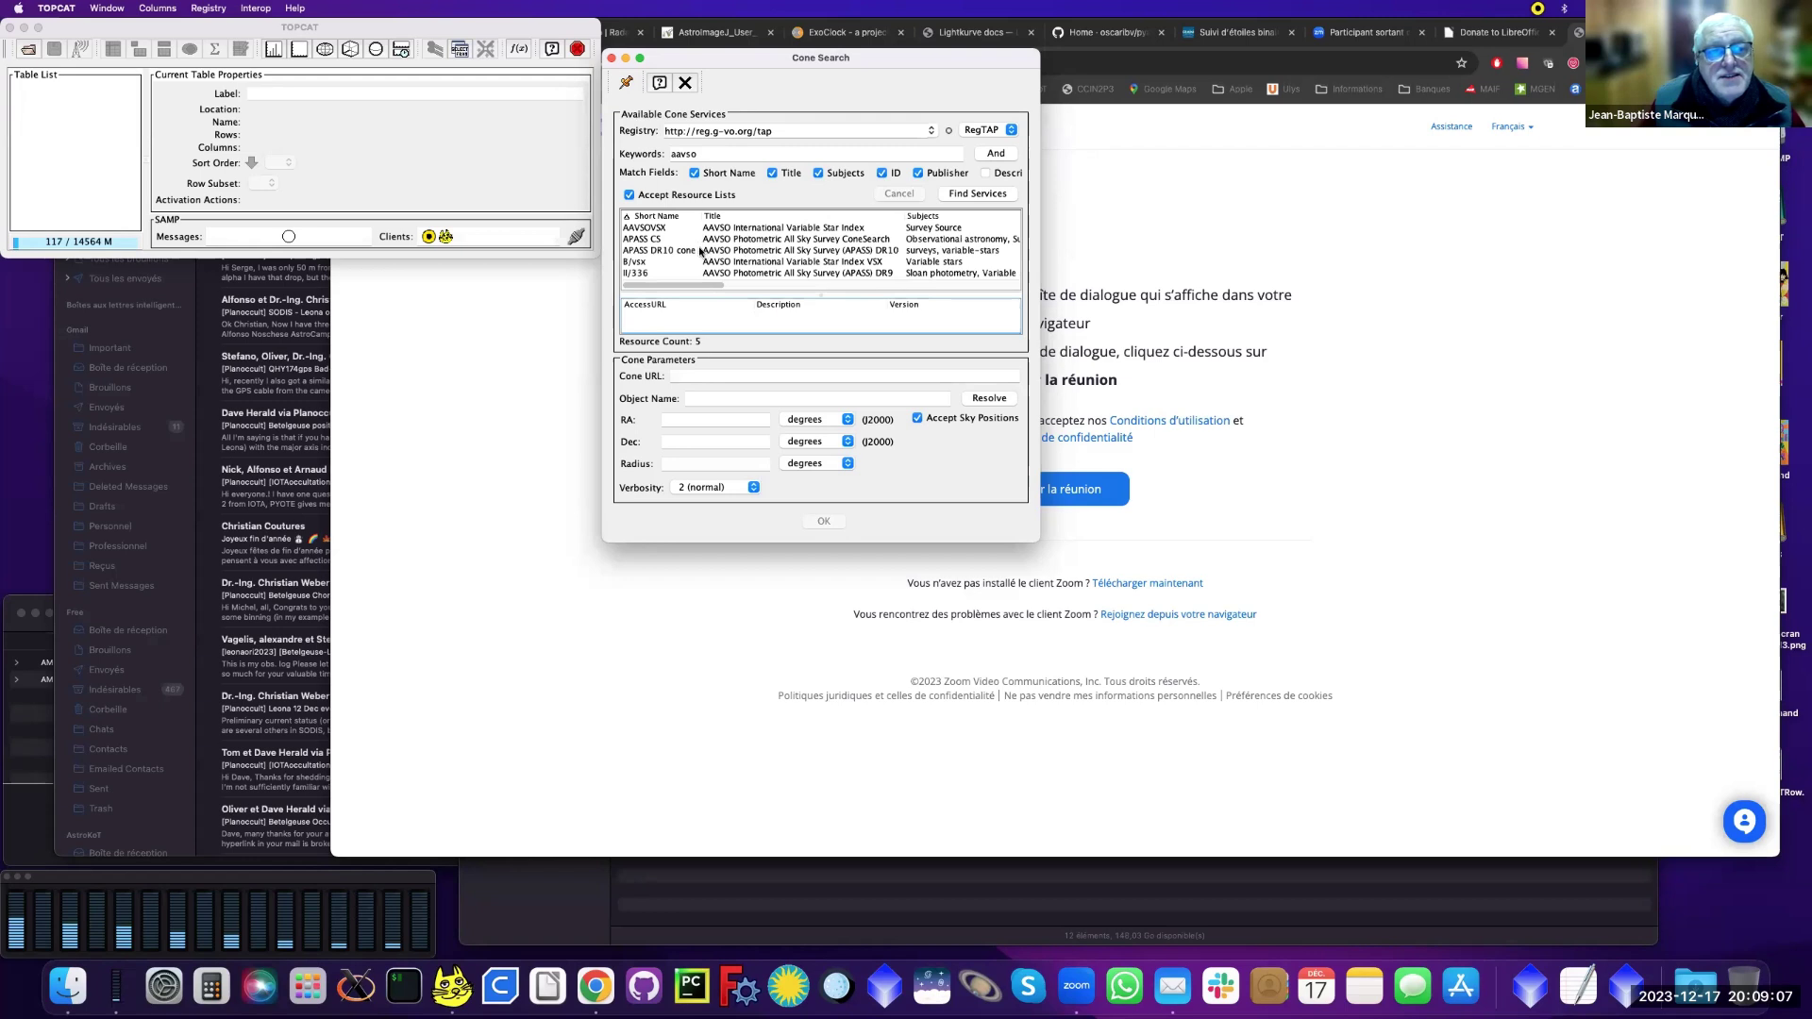
{"action": "left_click", "coordinate": [666, 251]}
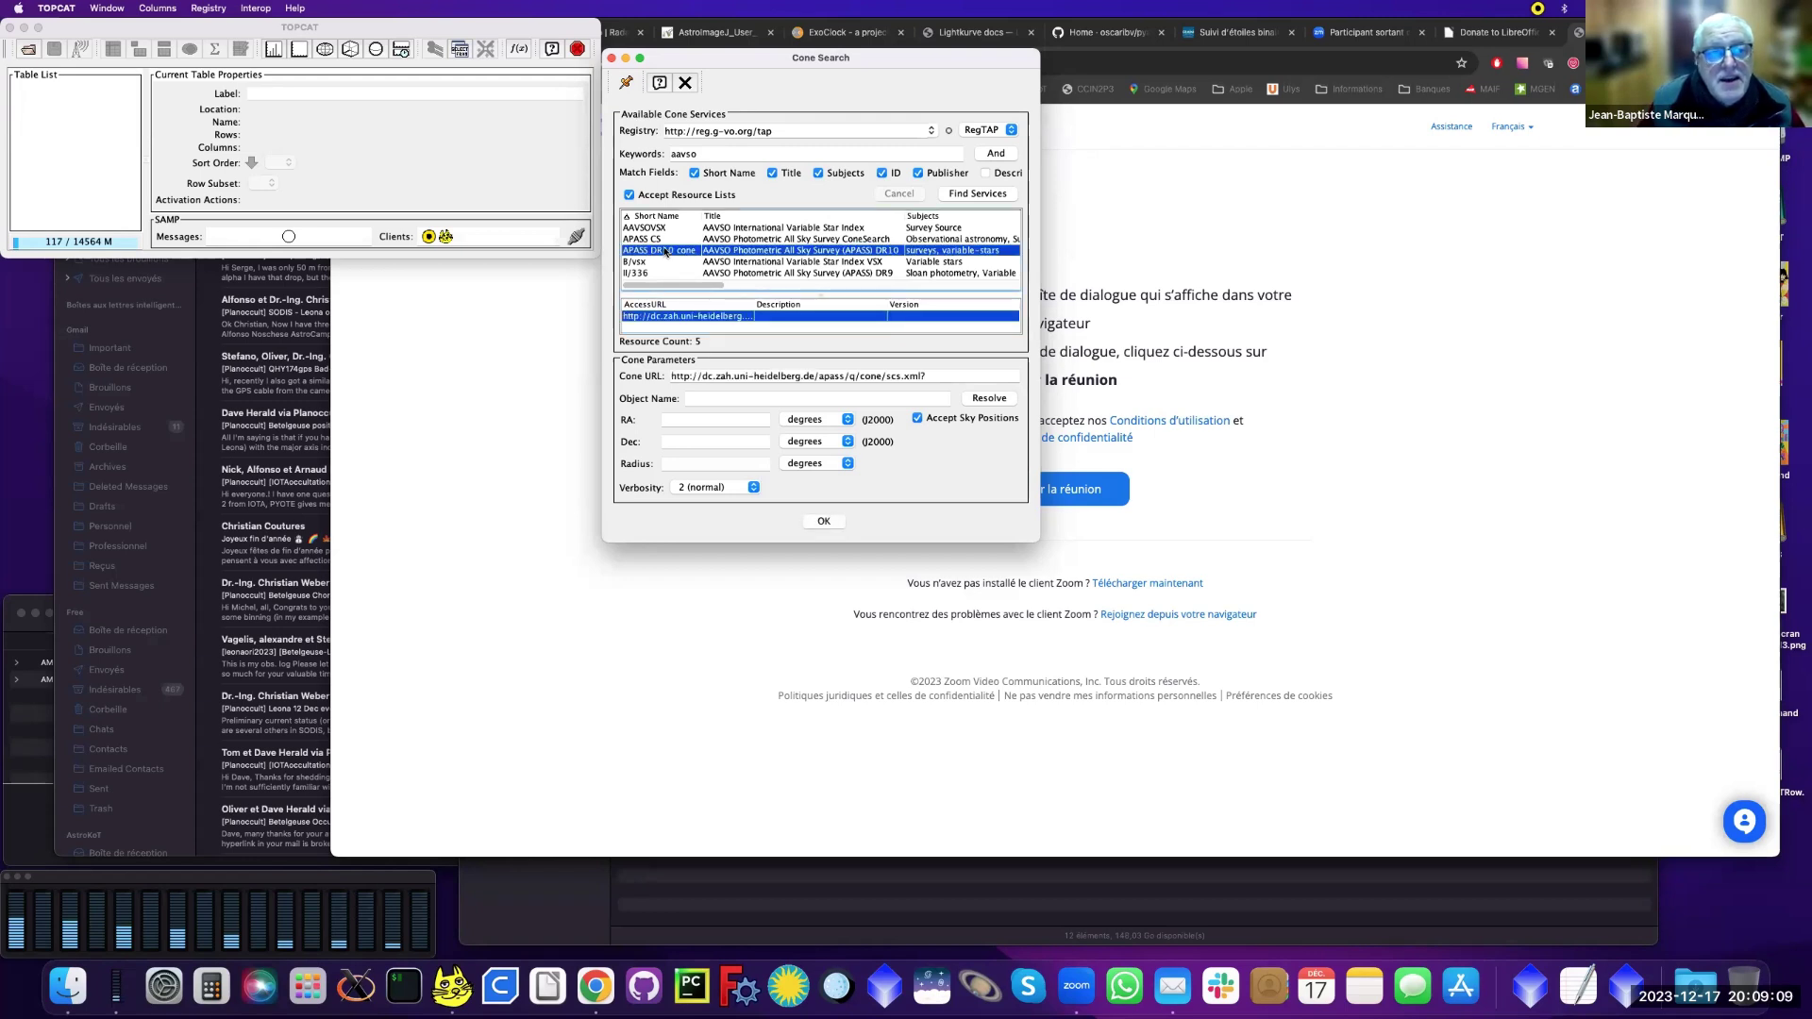
{"action": "left_click", "coordinate": [658, 263]}
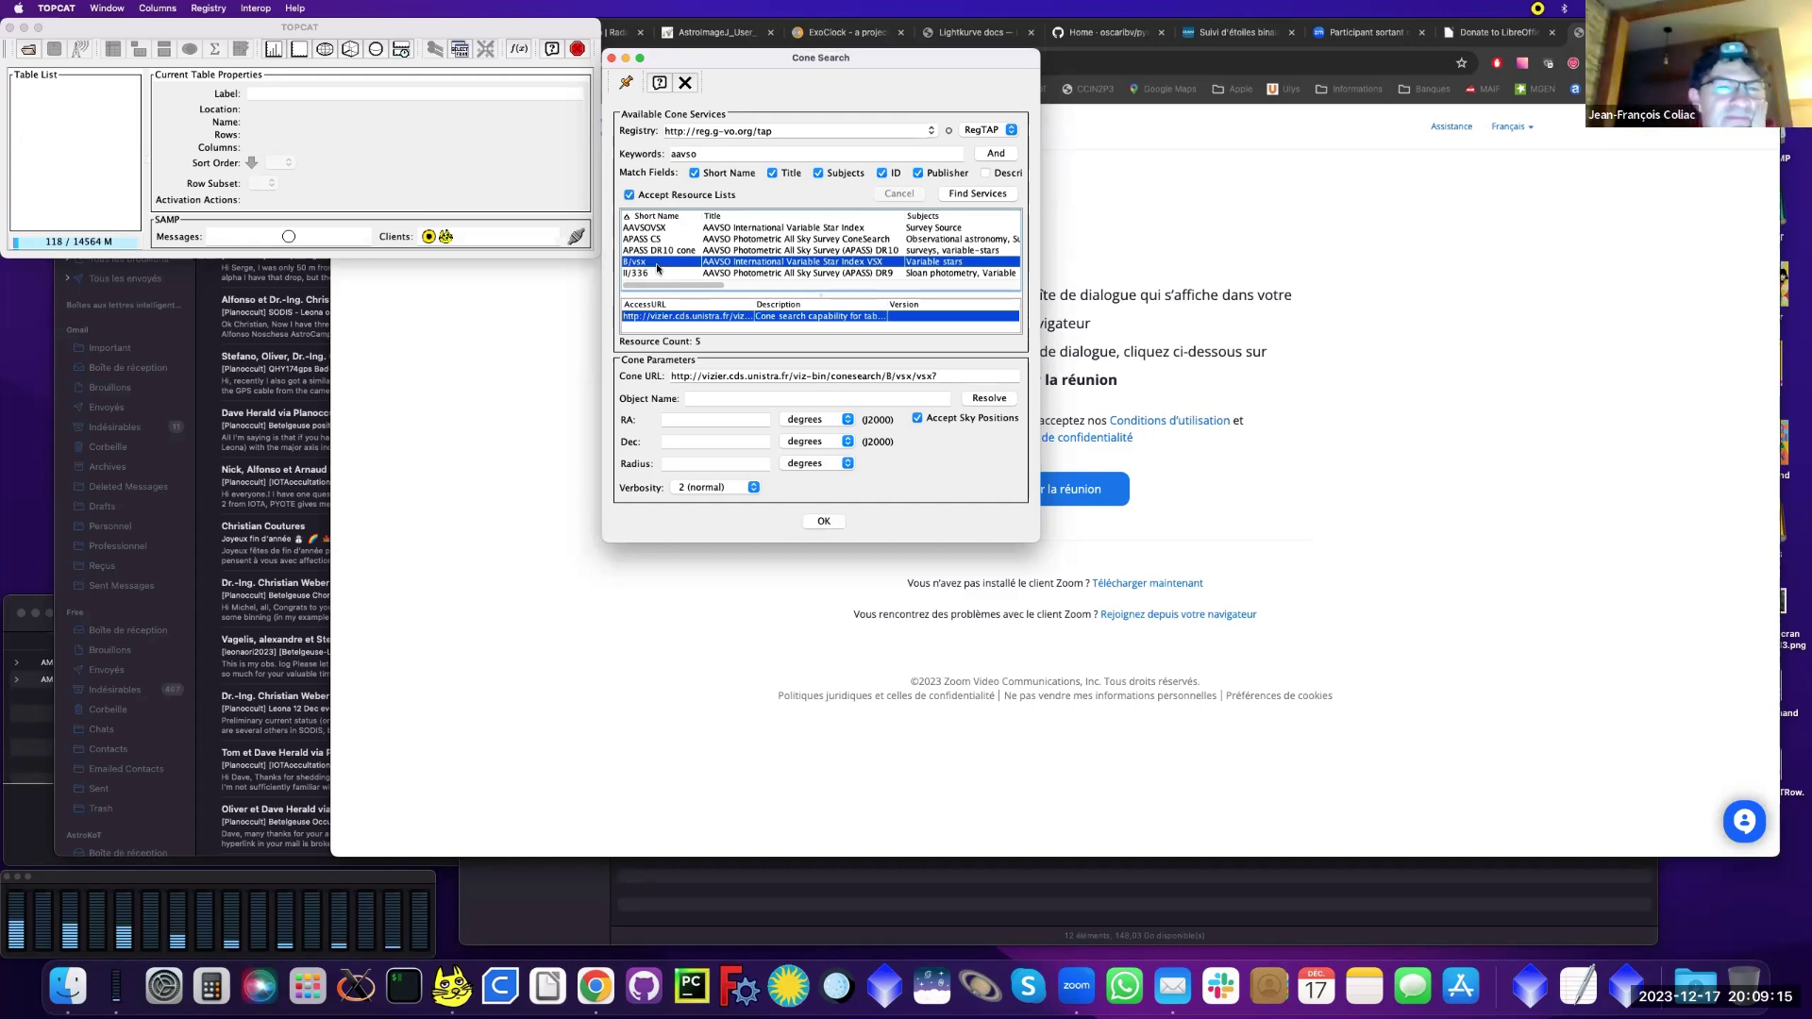
{"action": "left_click", "coordinate": [659, 251]}
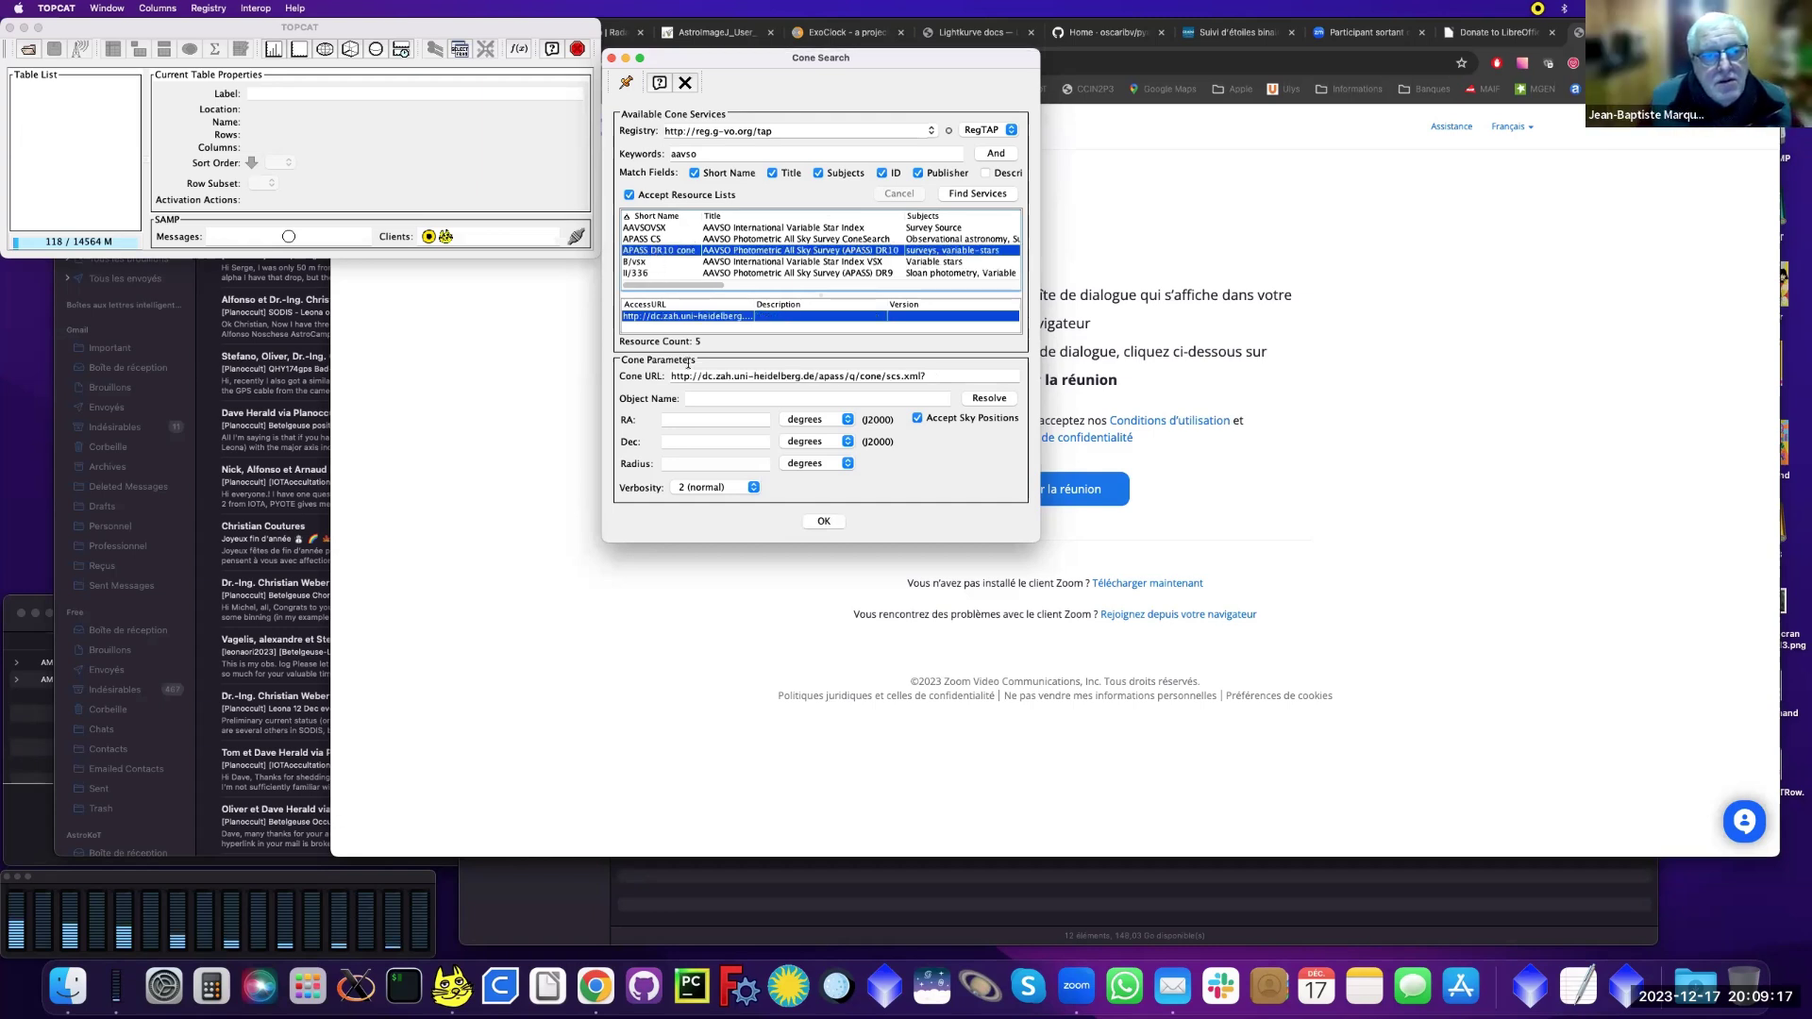
Step: Enter HD 29410 as the cone search object and resolve its RA and Dec coordinates
{"action": "left_click", "coordinate": [708, 399]}
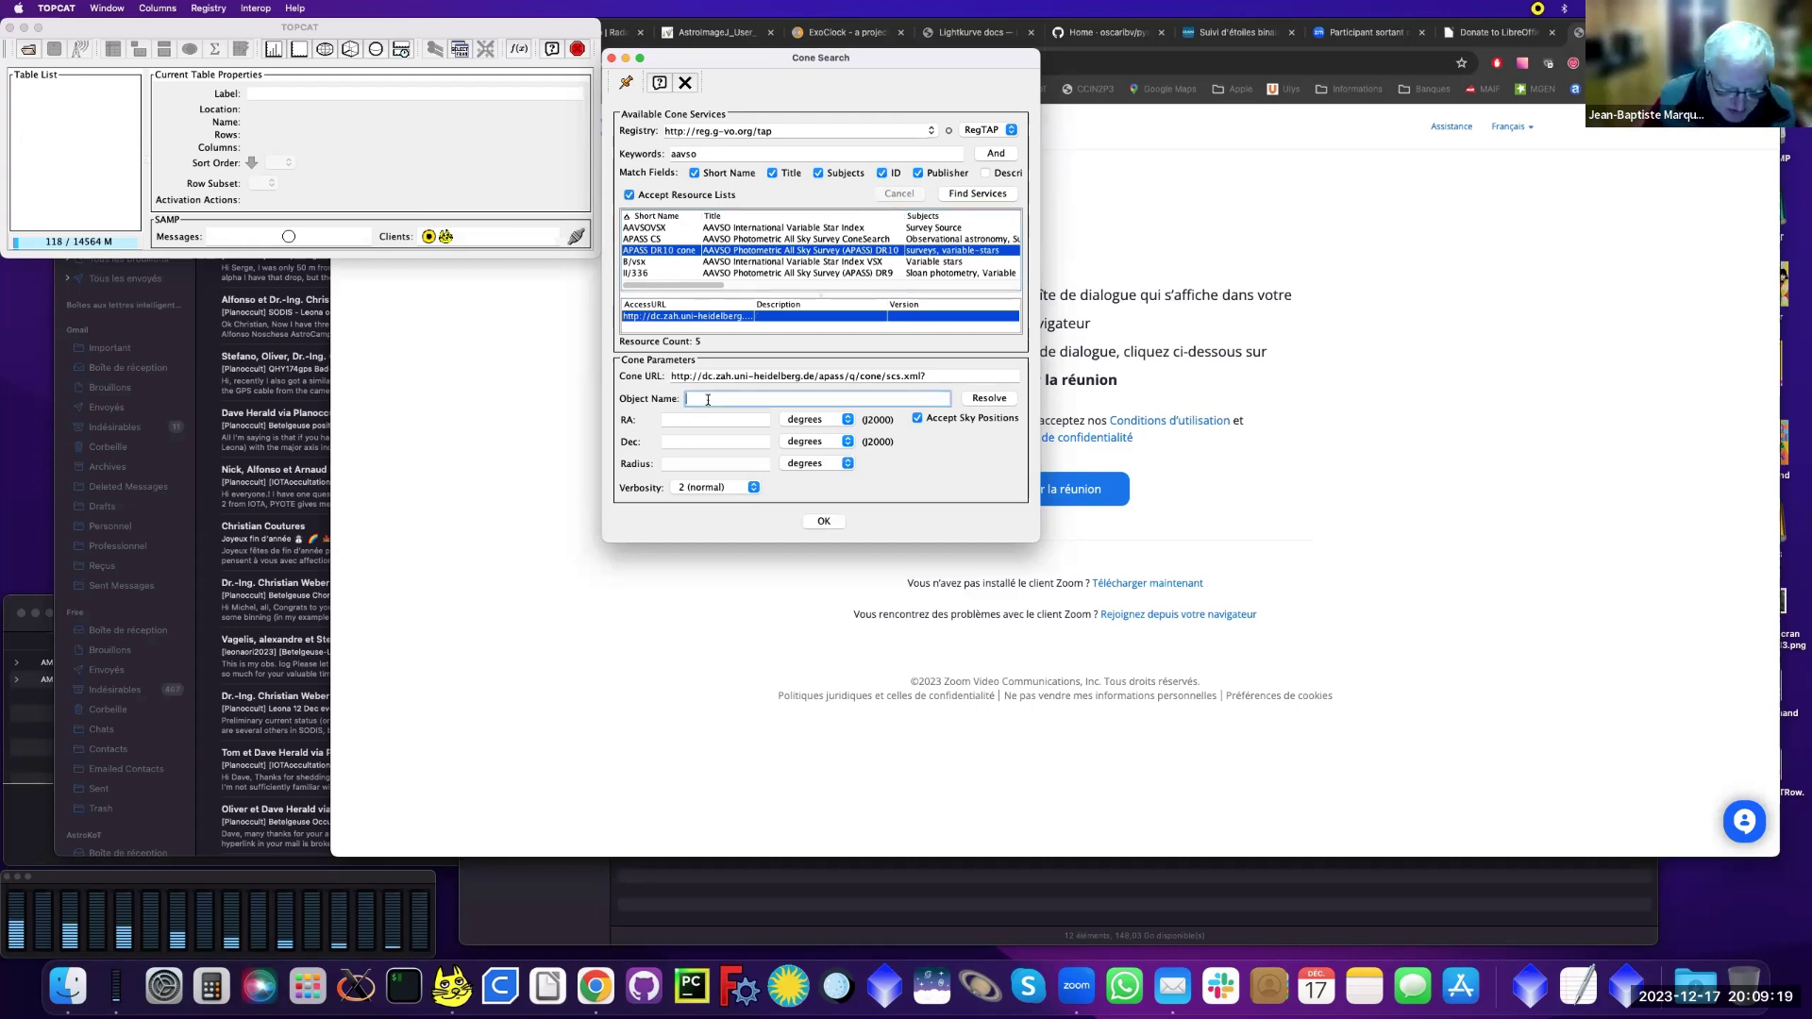
{"action": "type", "text": "HD "}
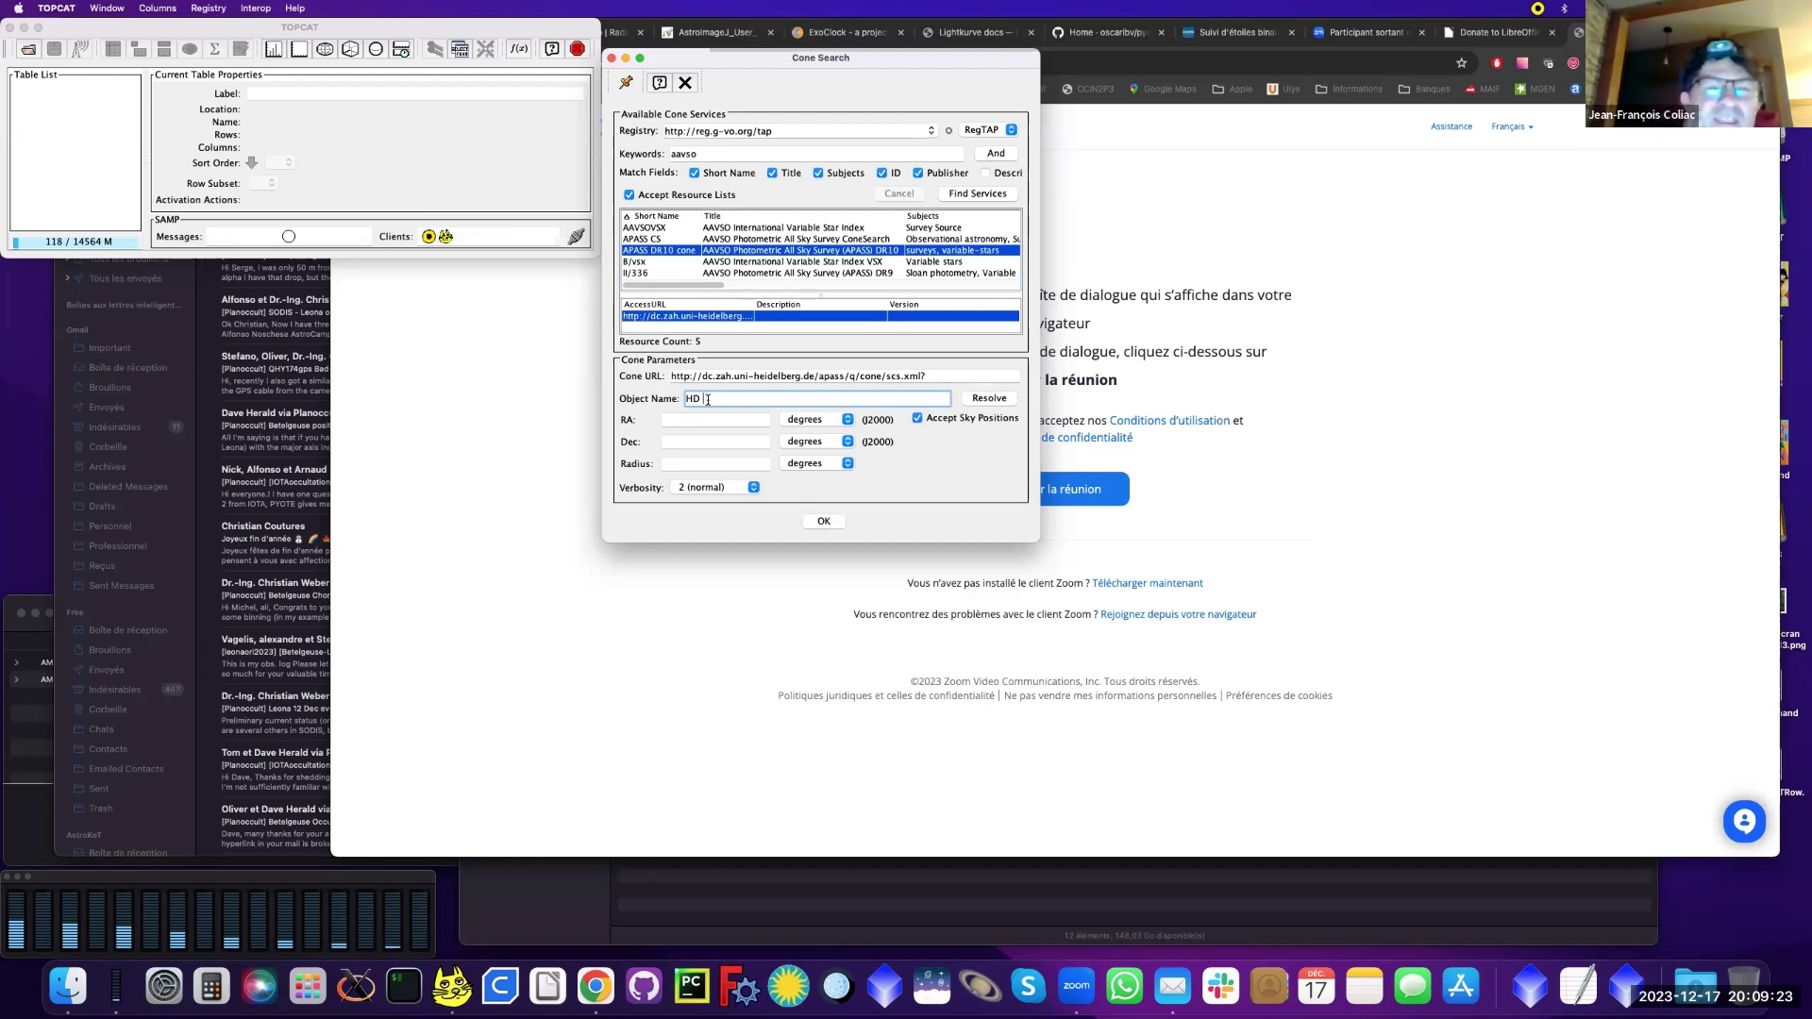
{"action": "type", "text": "29410"}
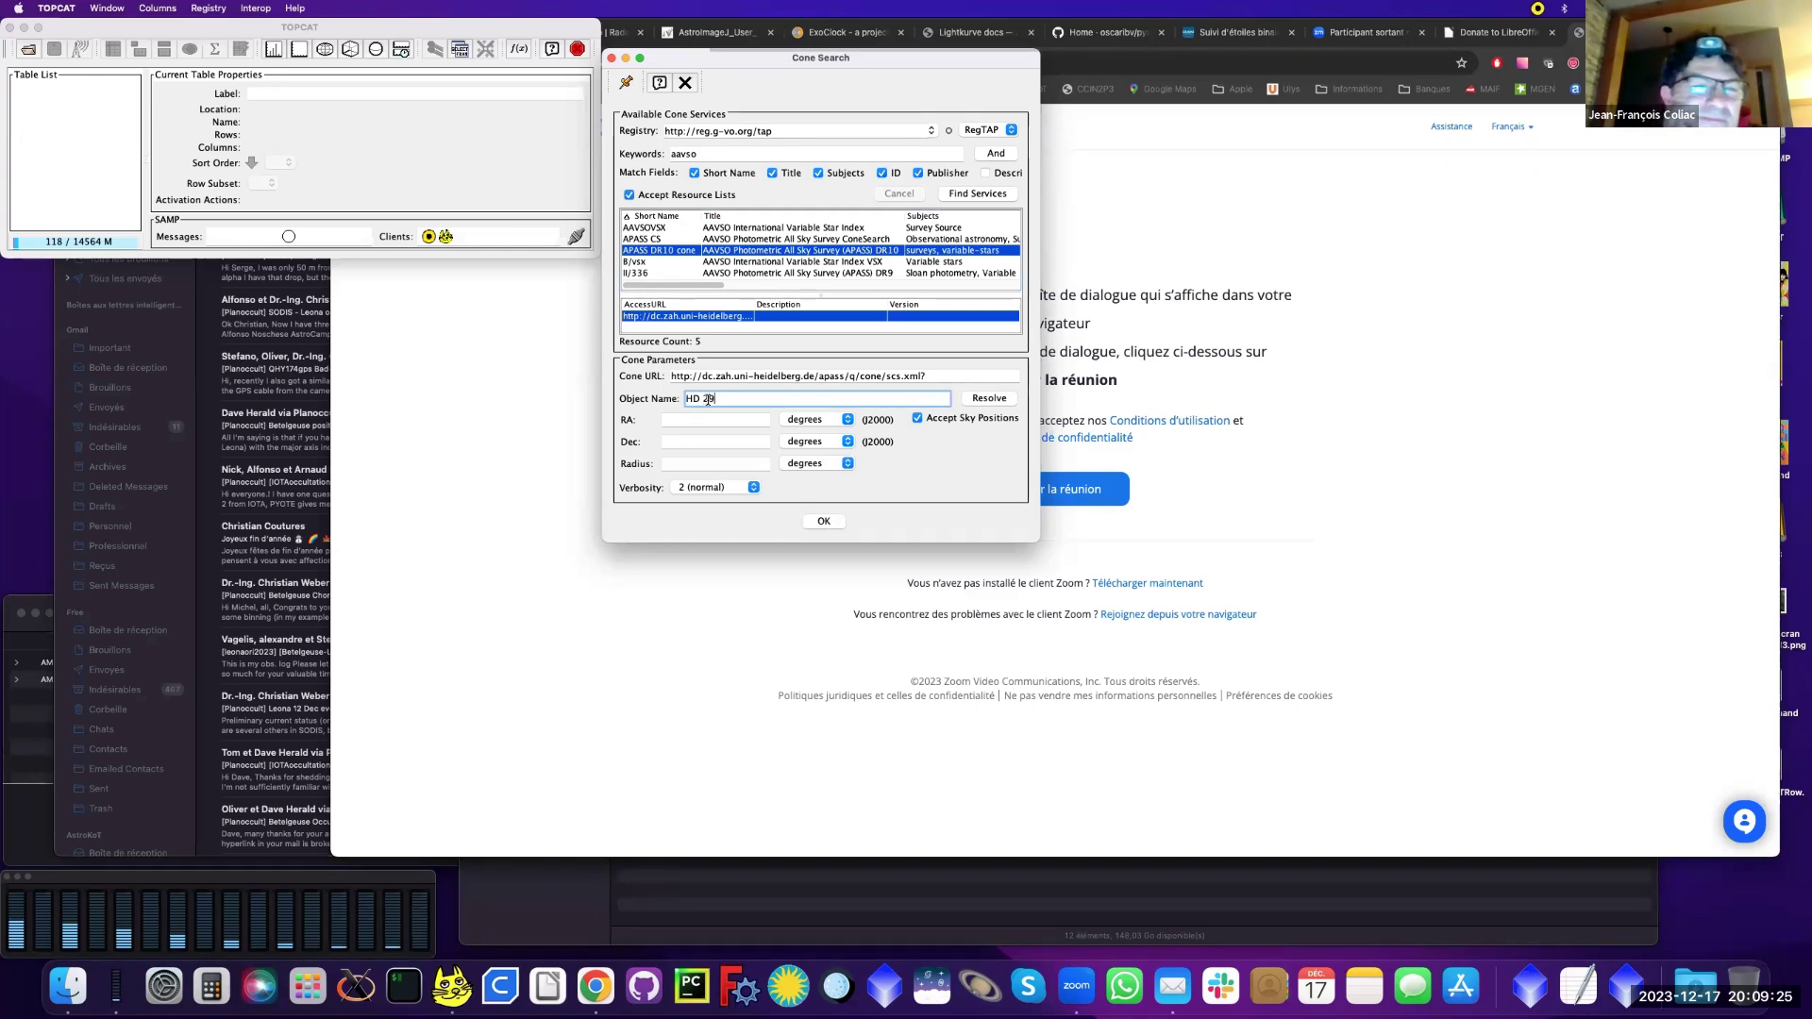
{"action": "left_click", "coordinate": [978, 400]}
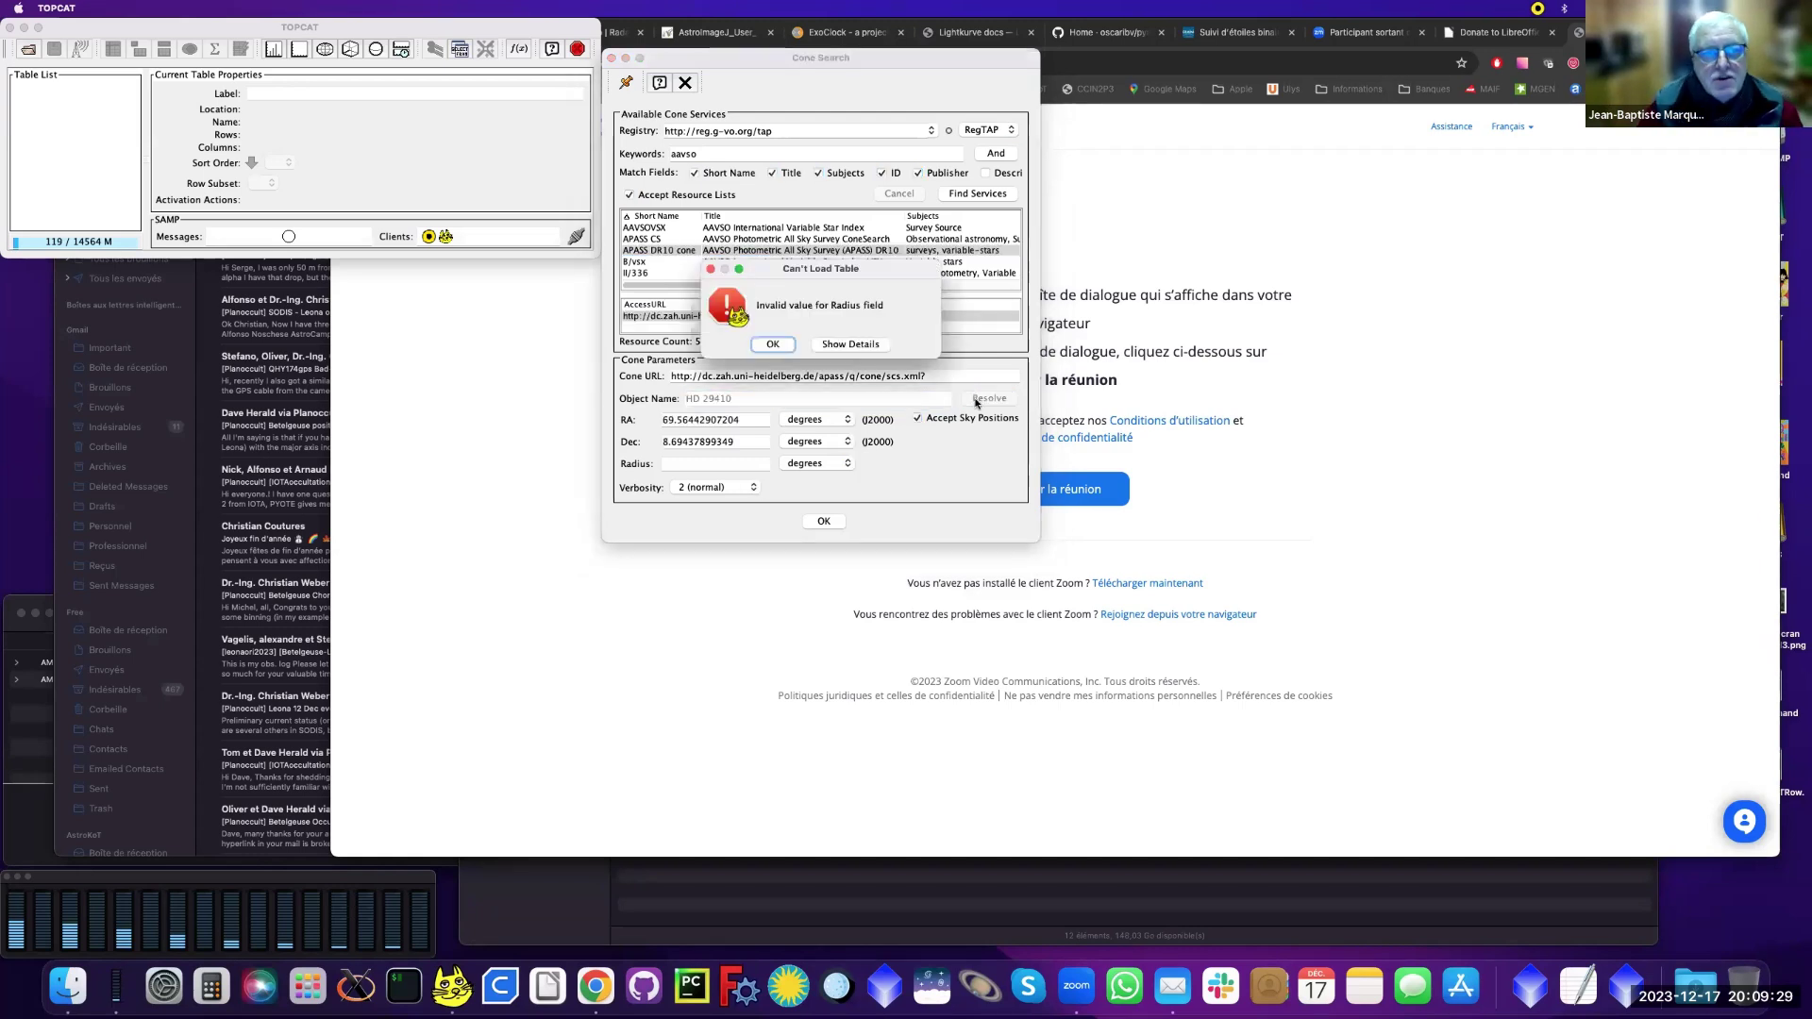
{"action": "left_click", "coordinate": [771, 344]}
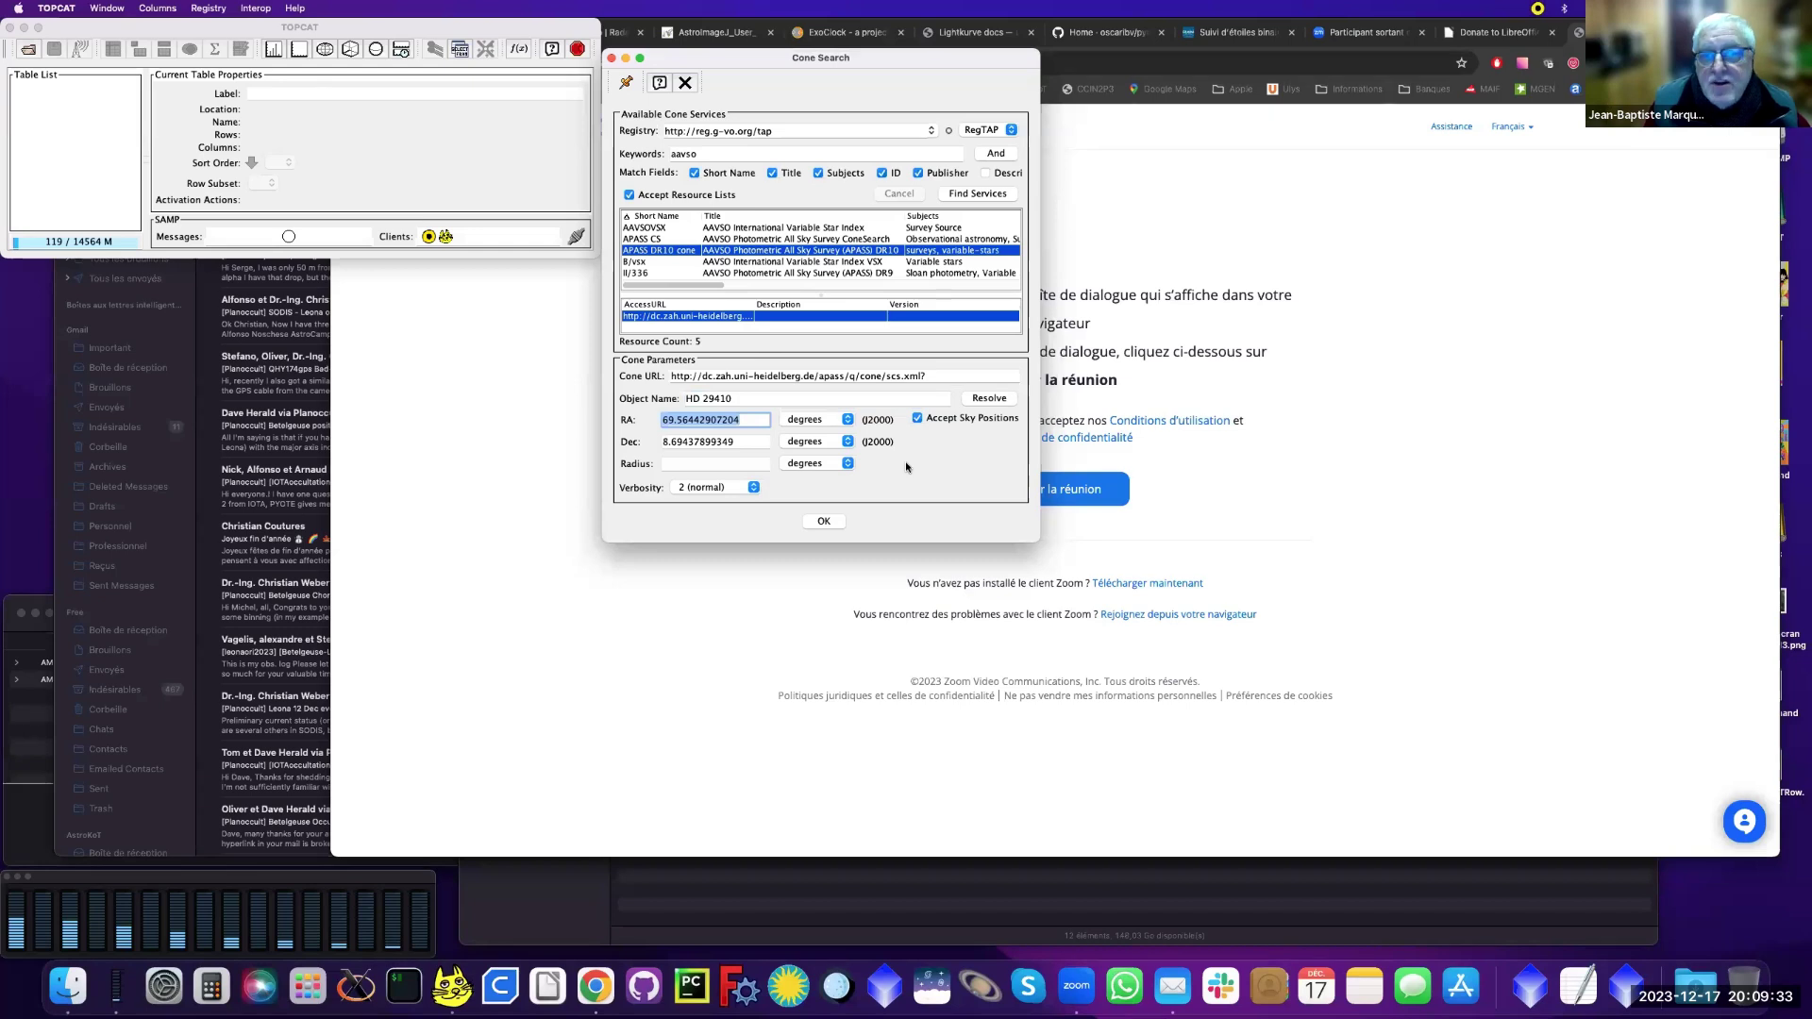
Step: Set the search radius to 1 degree and run the cone search
{"action": "left_click", "coordinate": [764, 464]}
{"action": "type", "text": "1"}
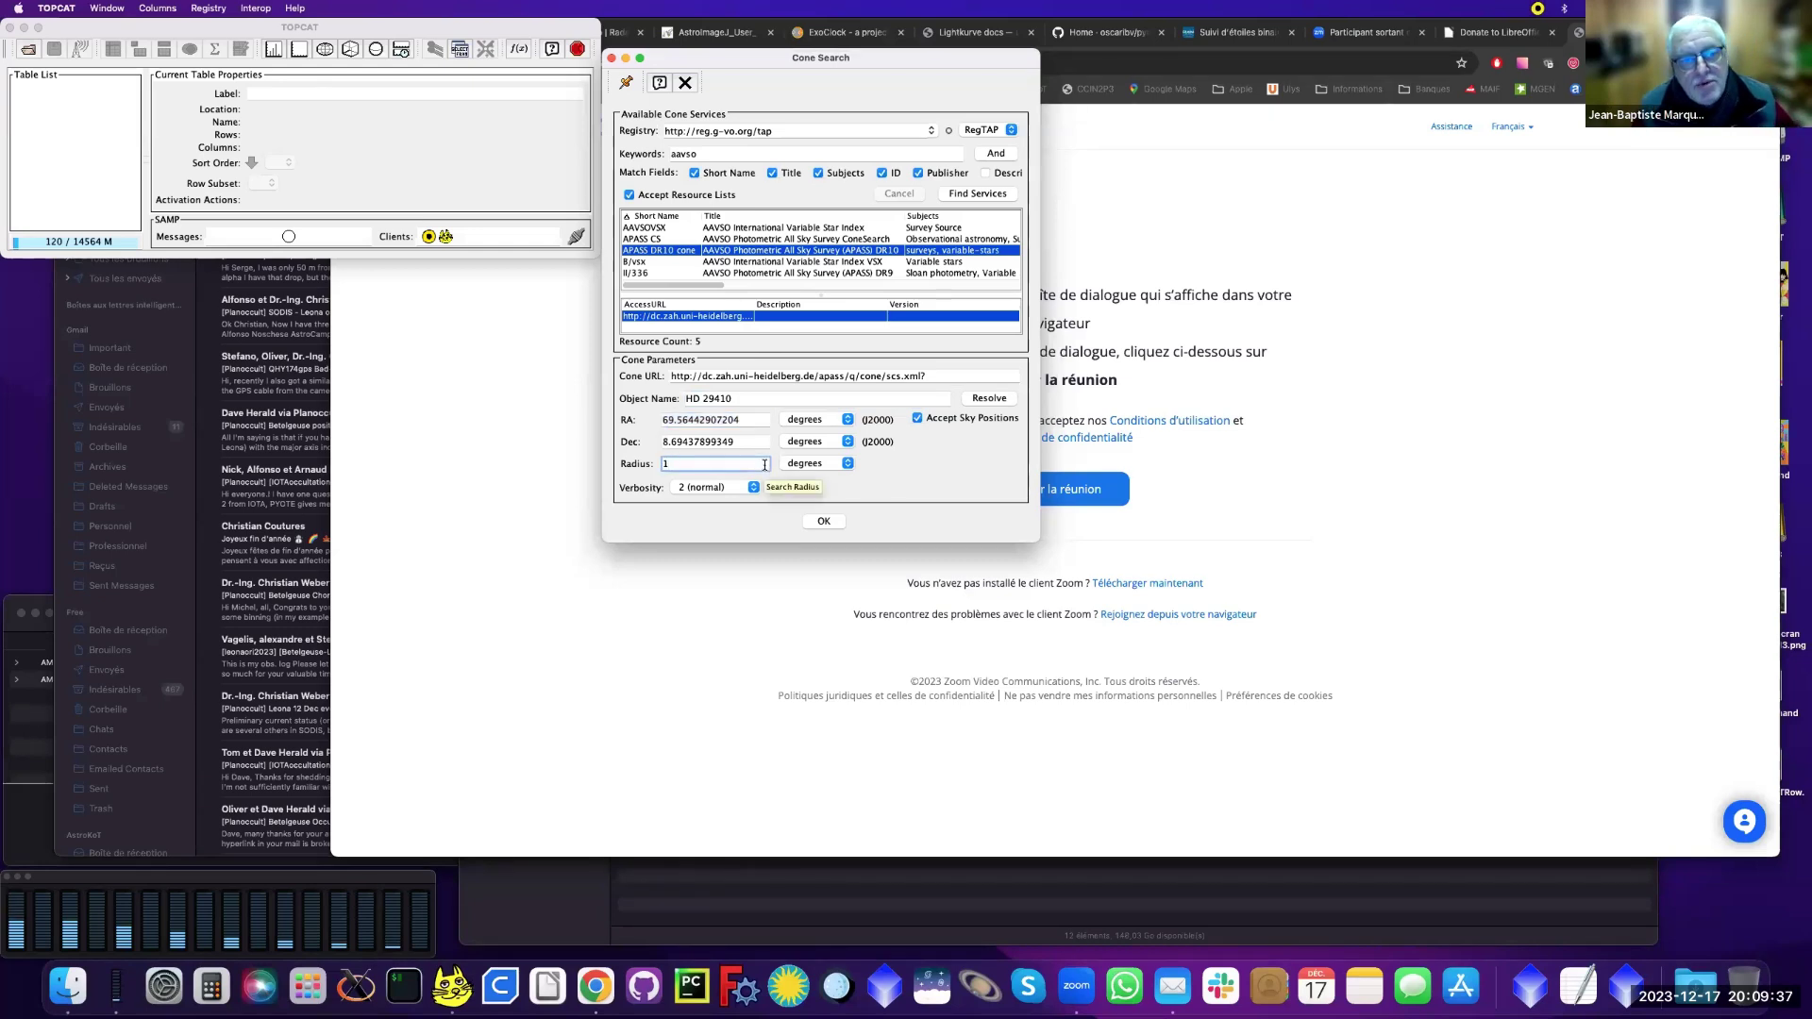
{"action": "left_click", "coordinate": [824, 522]}
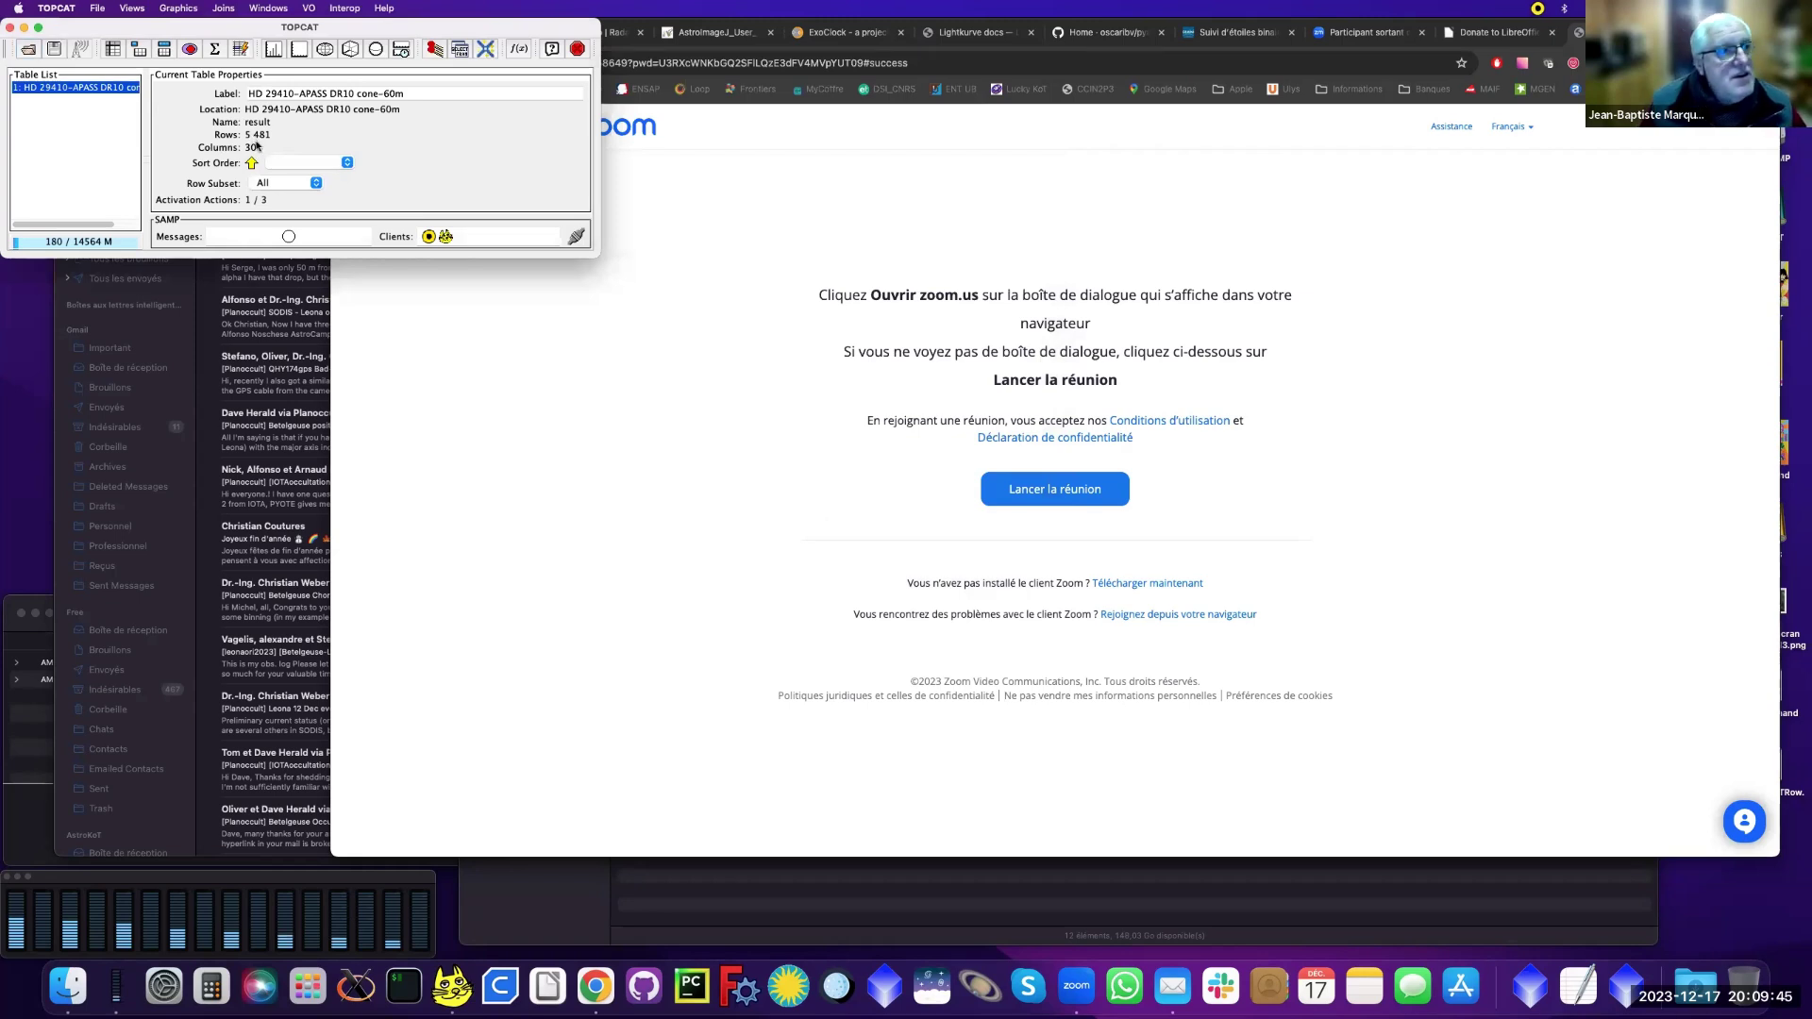
Step: Display the APASS result table's rows in a widened browser window and examine its columns
{"action": "left_click_drag", "start_coordinate": [144, 156], "coordinate": [177, 161]}
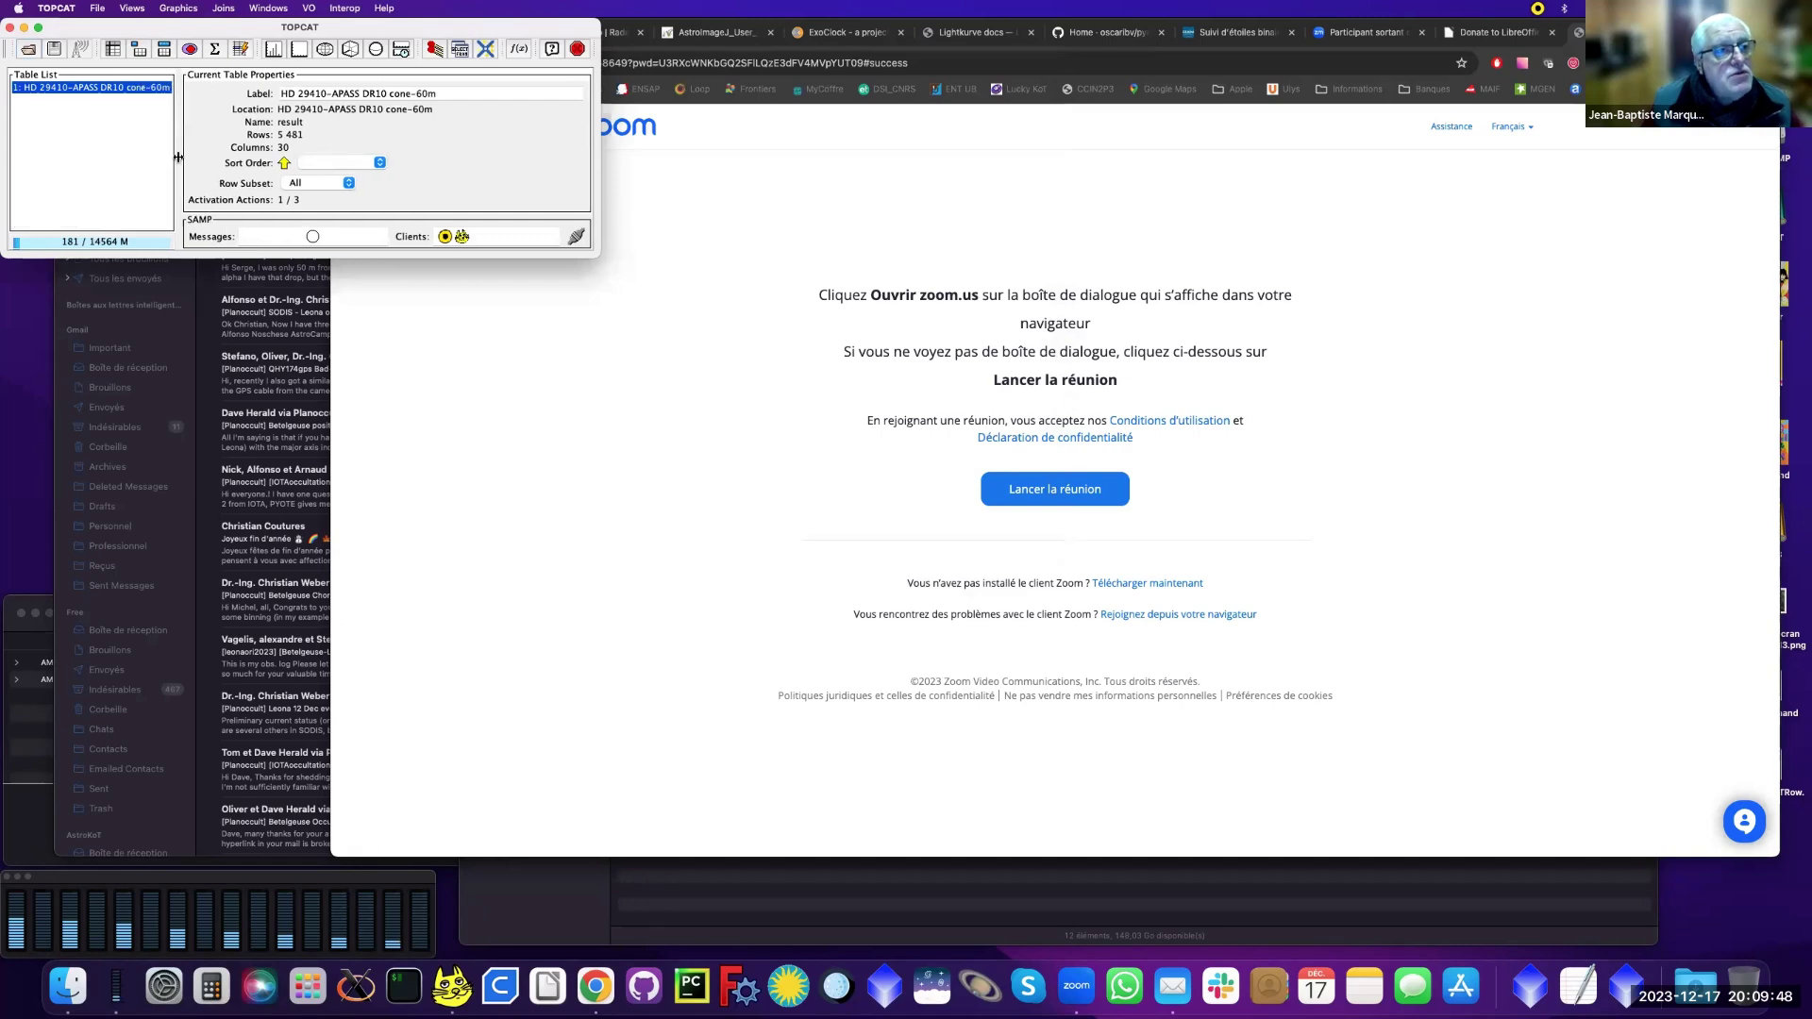
{"action": "left_click", "coordinate": [111, 49]}
{"action": "left_click_drag", "start_coordinate": [119, 43], "coordinate": [69, 277]}
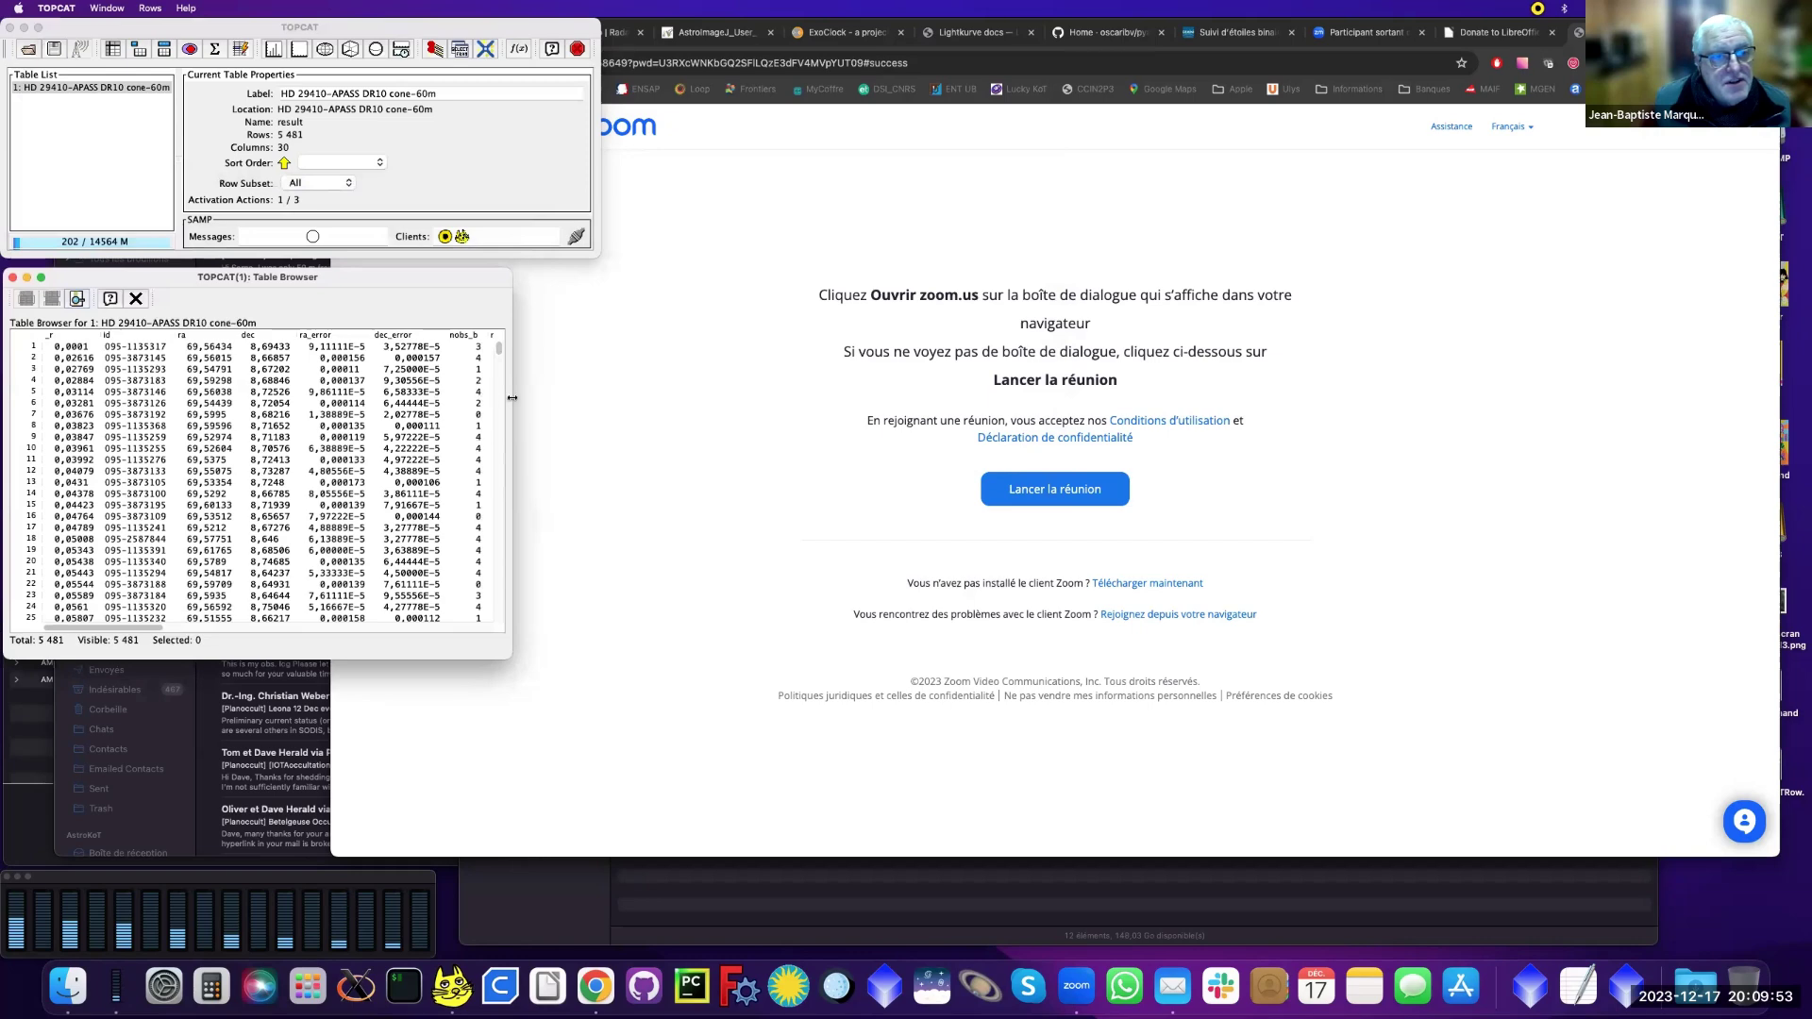
{"action": "left_click_drag", "start_coordinate": [513, 399], "coordinate": [1642, 430]}
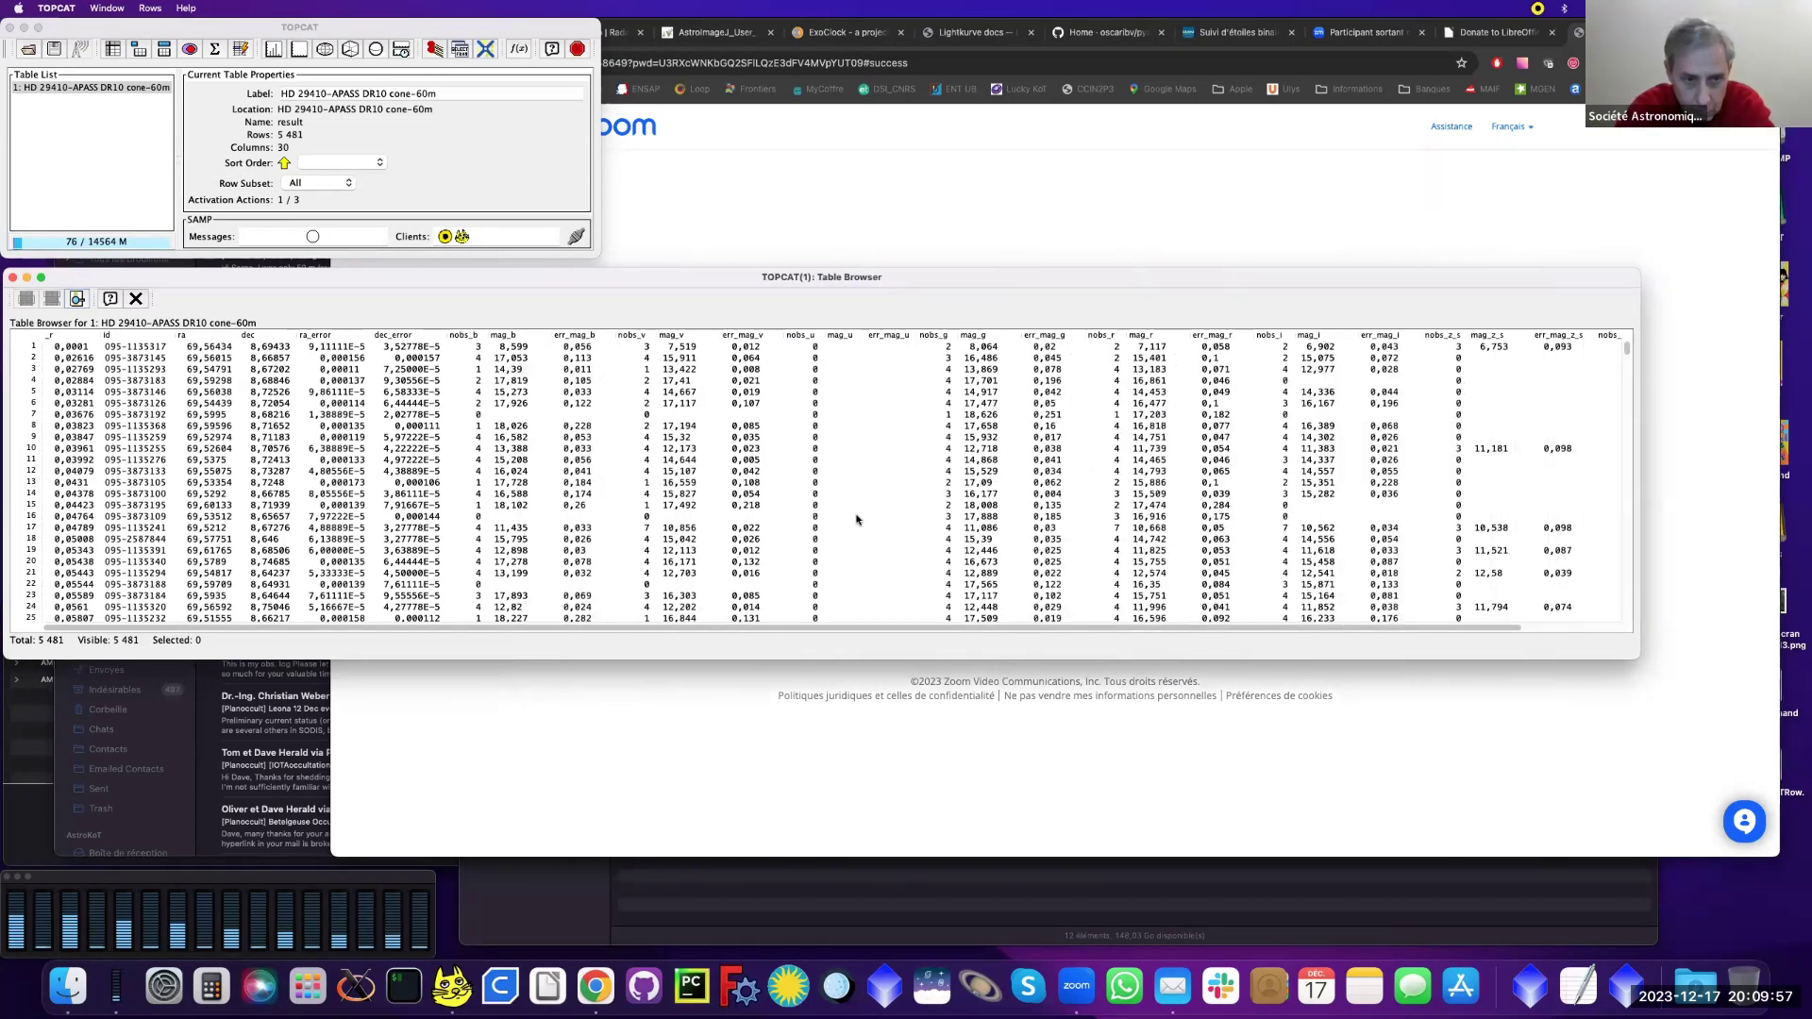
{"action": "scroll", "coordinate": [857, 519], "scroll_direction": "right", "scroll_amount": 3}
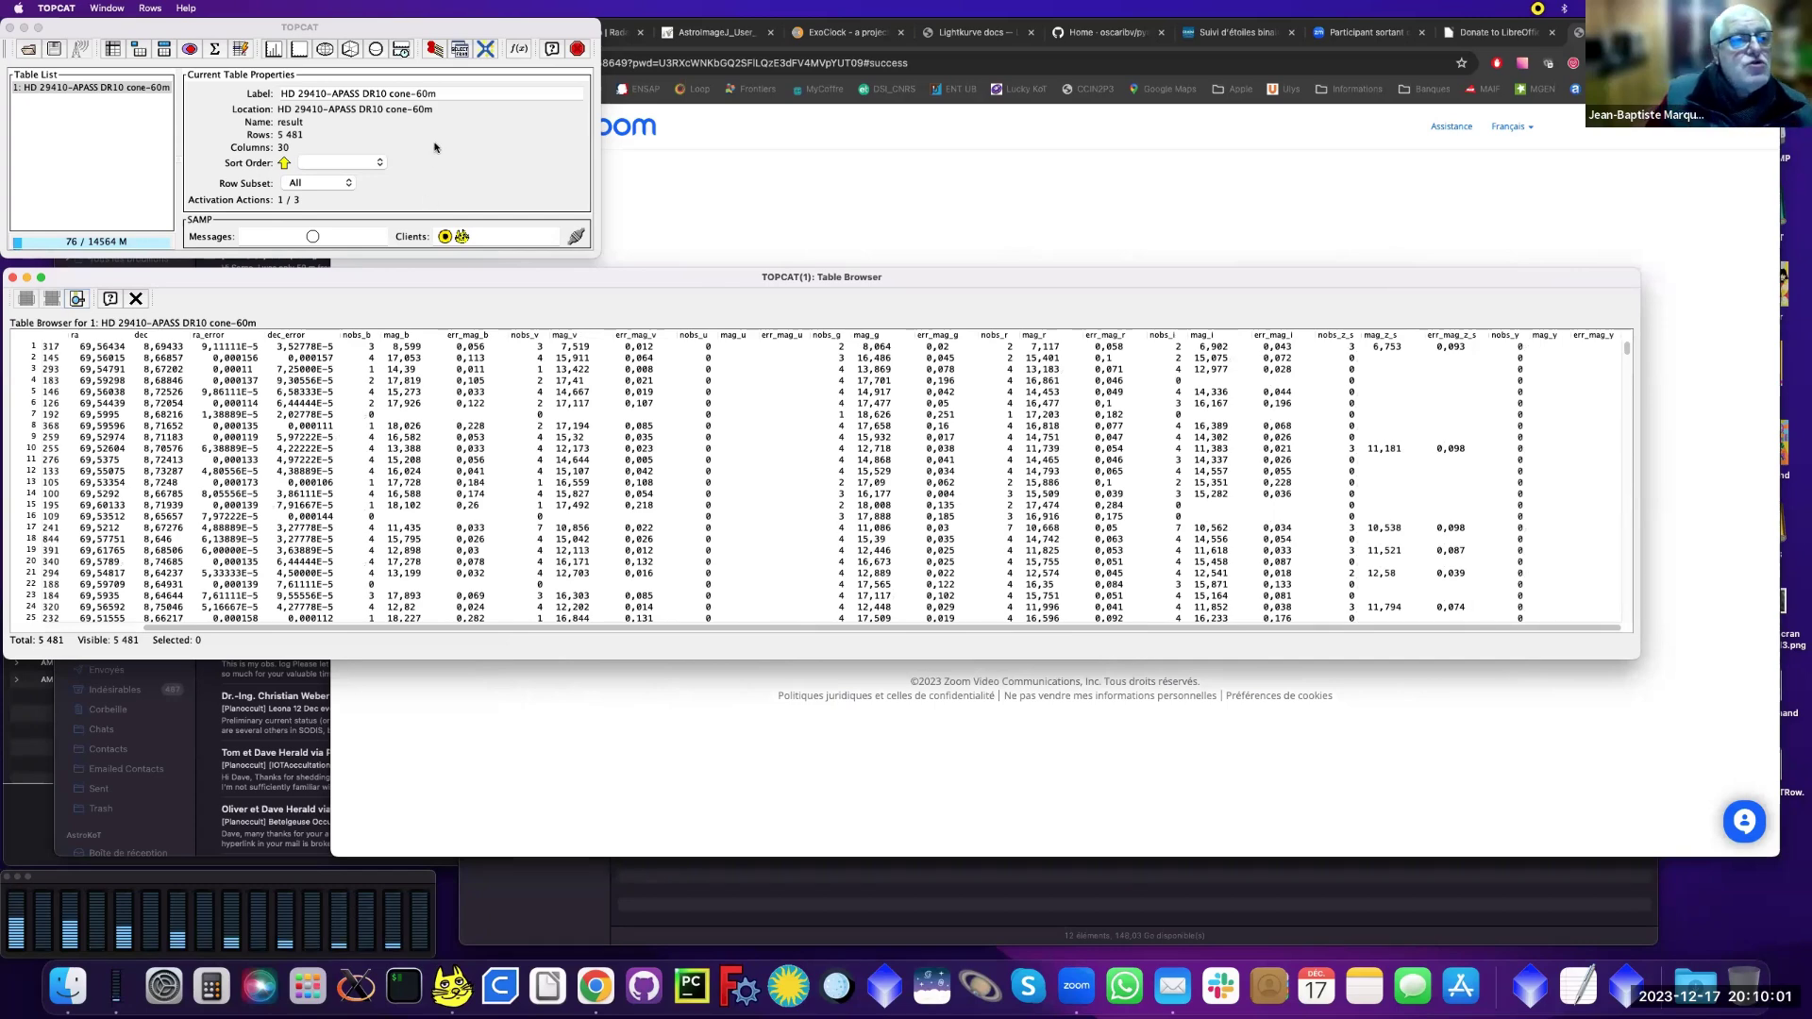
Step: Create a sky plot of the APASS result table and enlarge its window beside the main window
{"action": "left_click", "coordinate": [324, 49]}
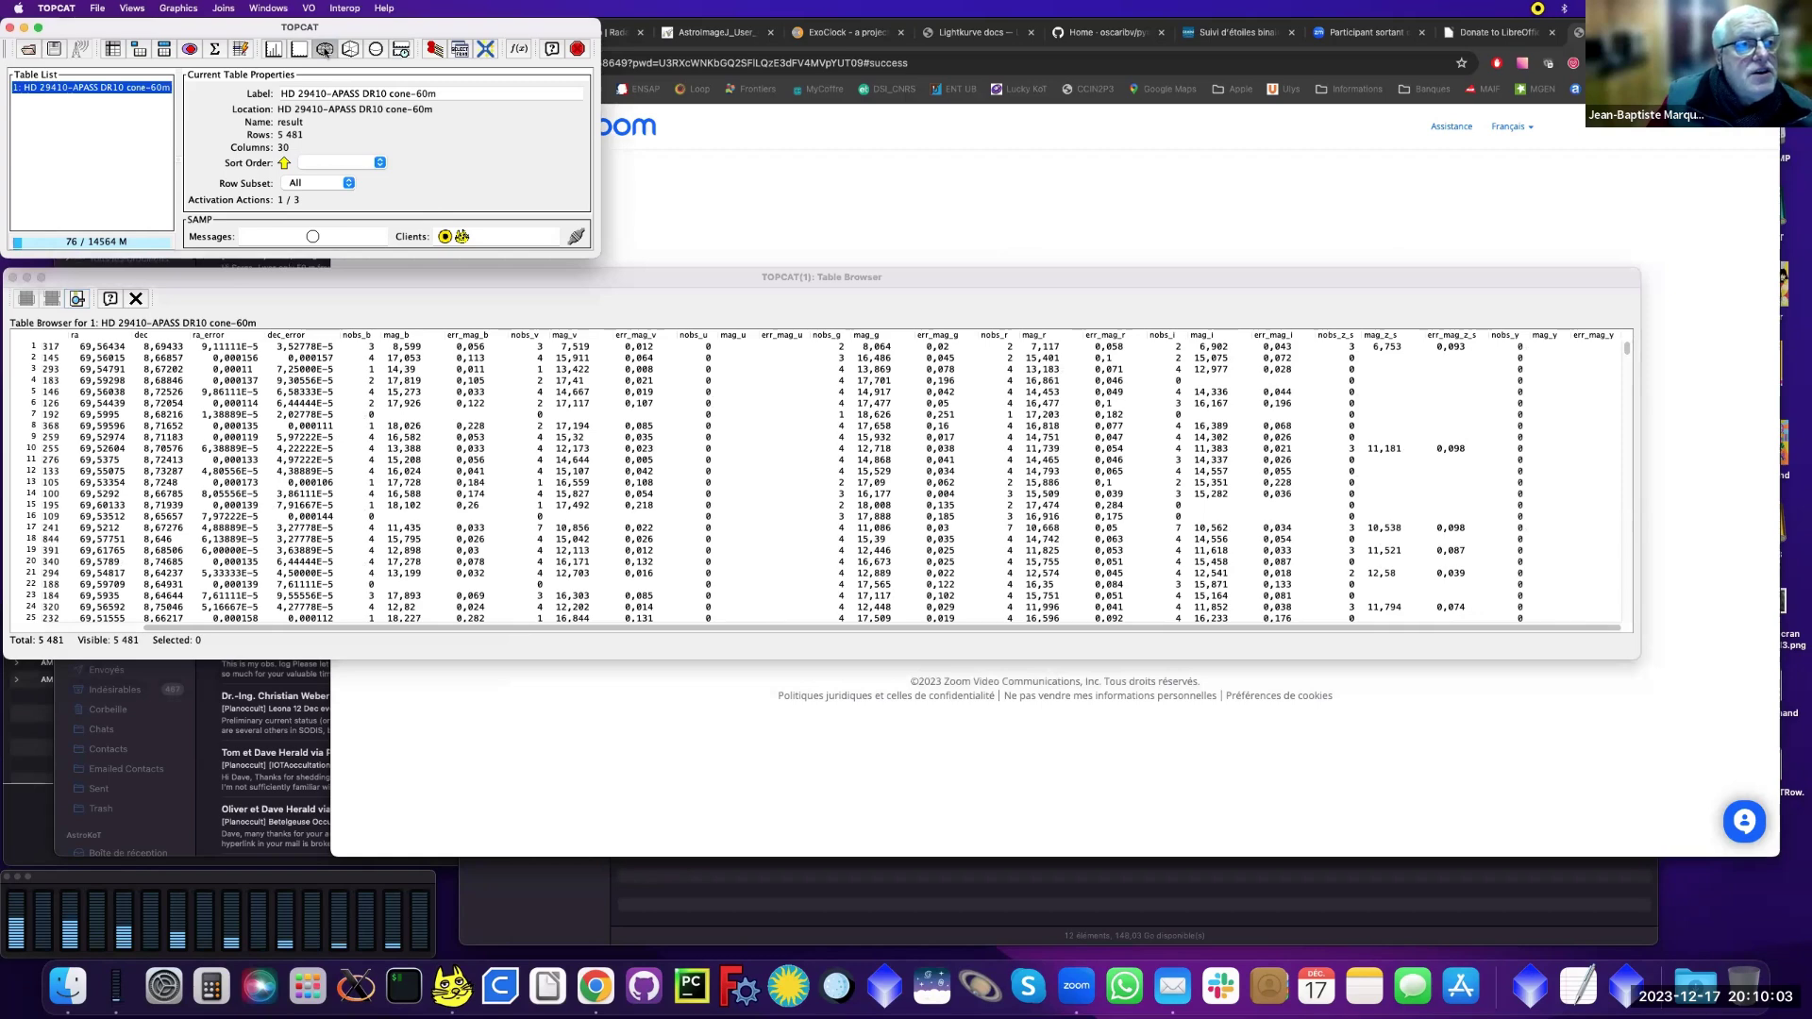
{"action": "left_click_drag", "start_coordinate": [316, 25], "coordinate": [631, 27]}
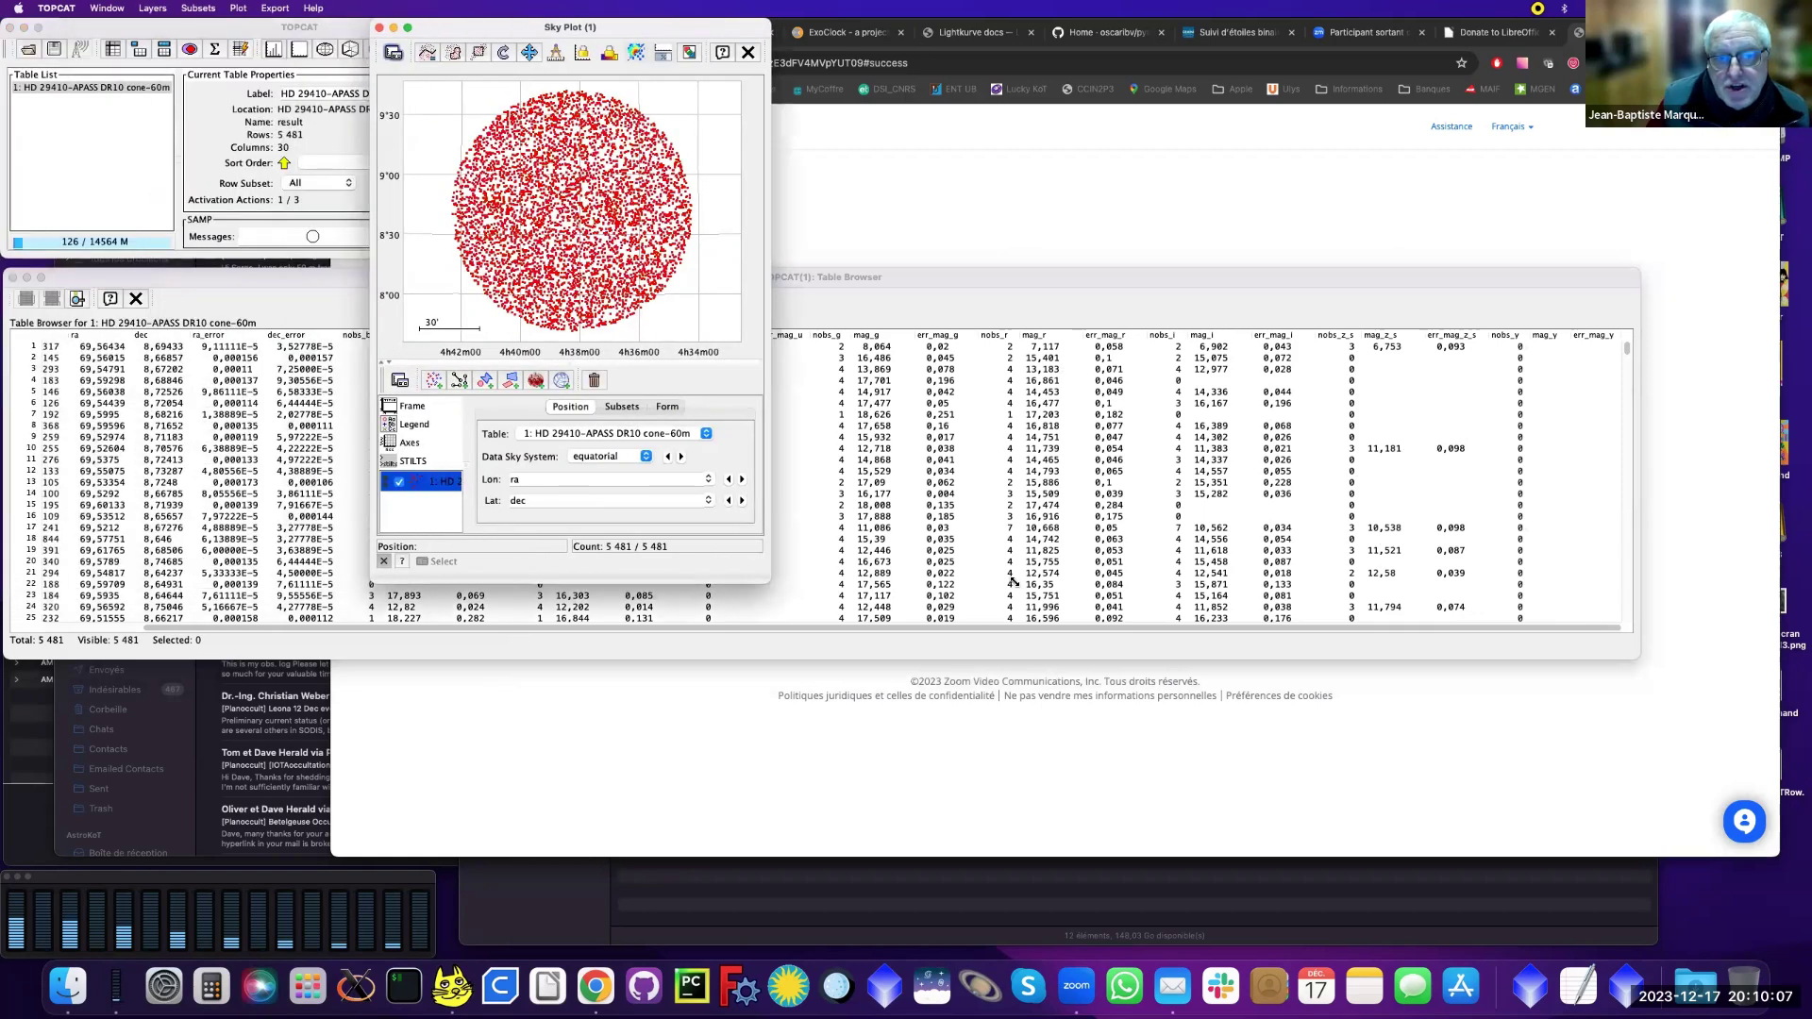
{"action": "left_click_drag", "start_coordinate": [1014, 580], "coordinate": [1341, 766]}
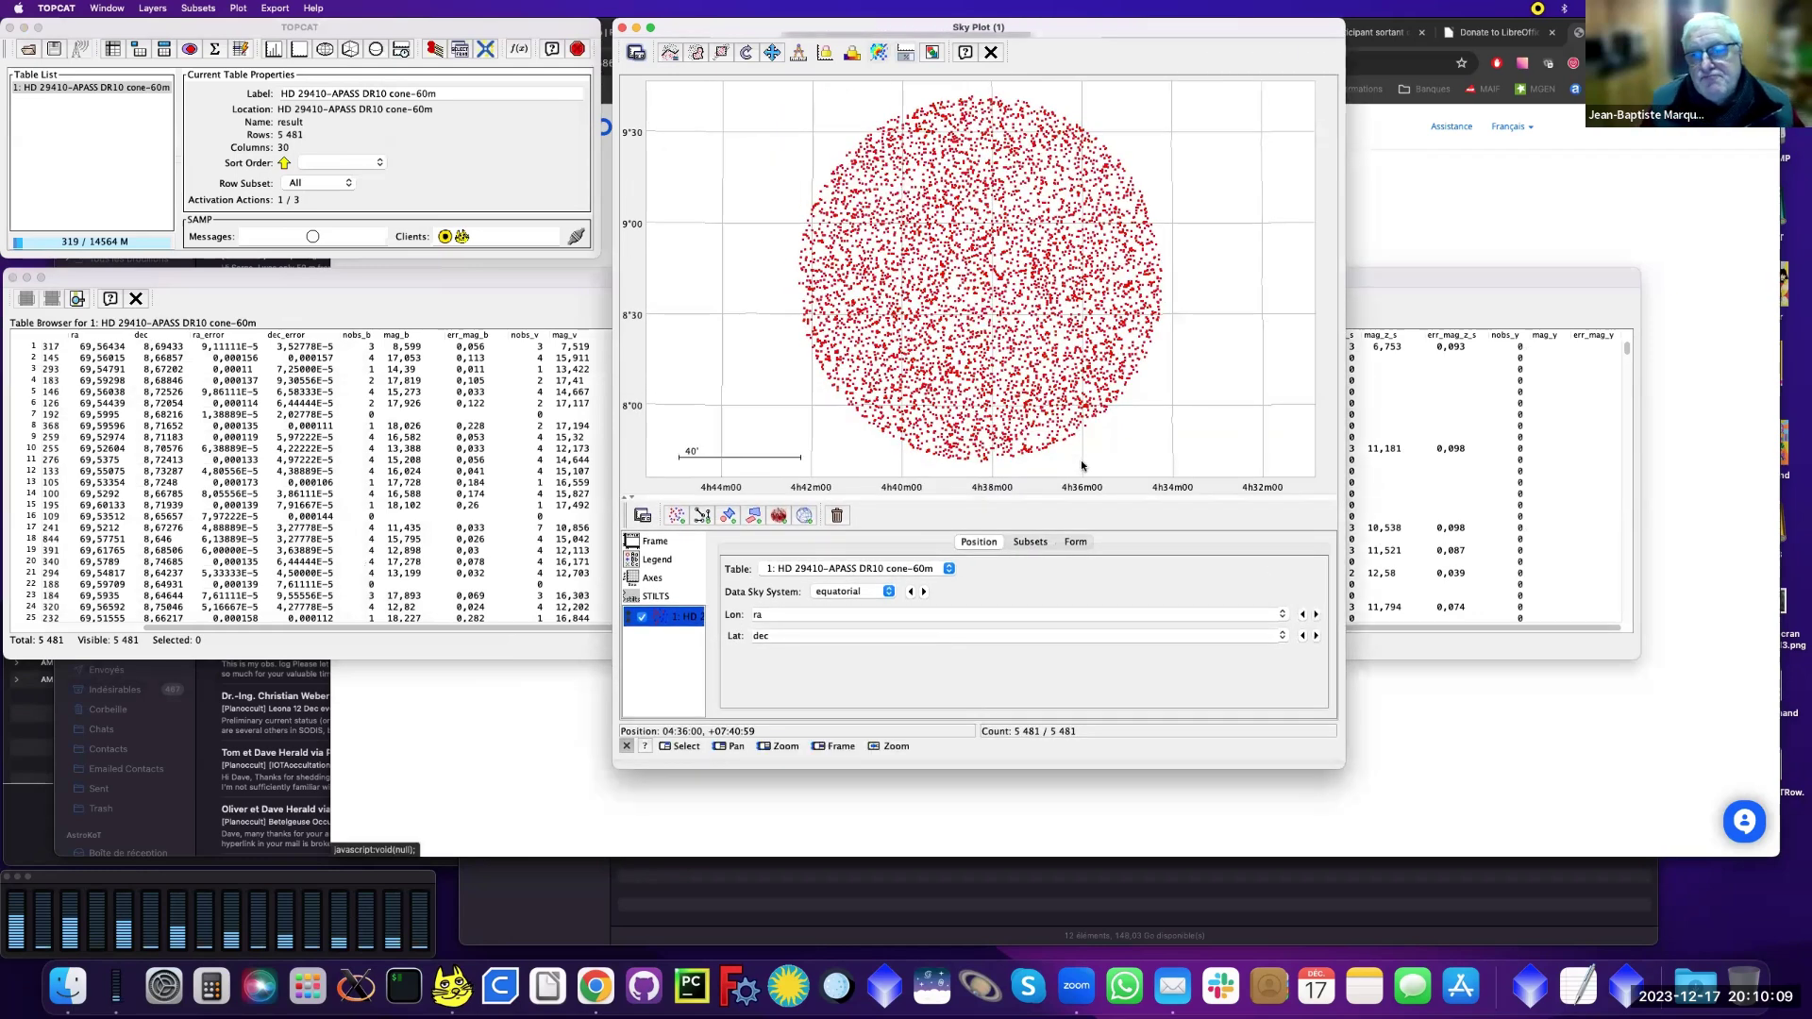
Step: Inspect the APASS table in an enlarged 3D cube plot, zooming along its axes, and close the plot
{"action": "left_click", "coordinate": [349, 50]}
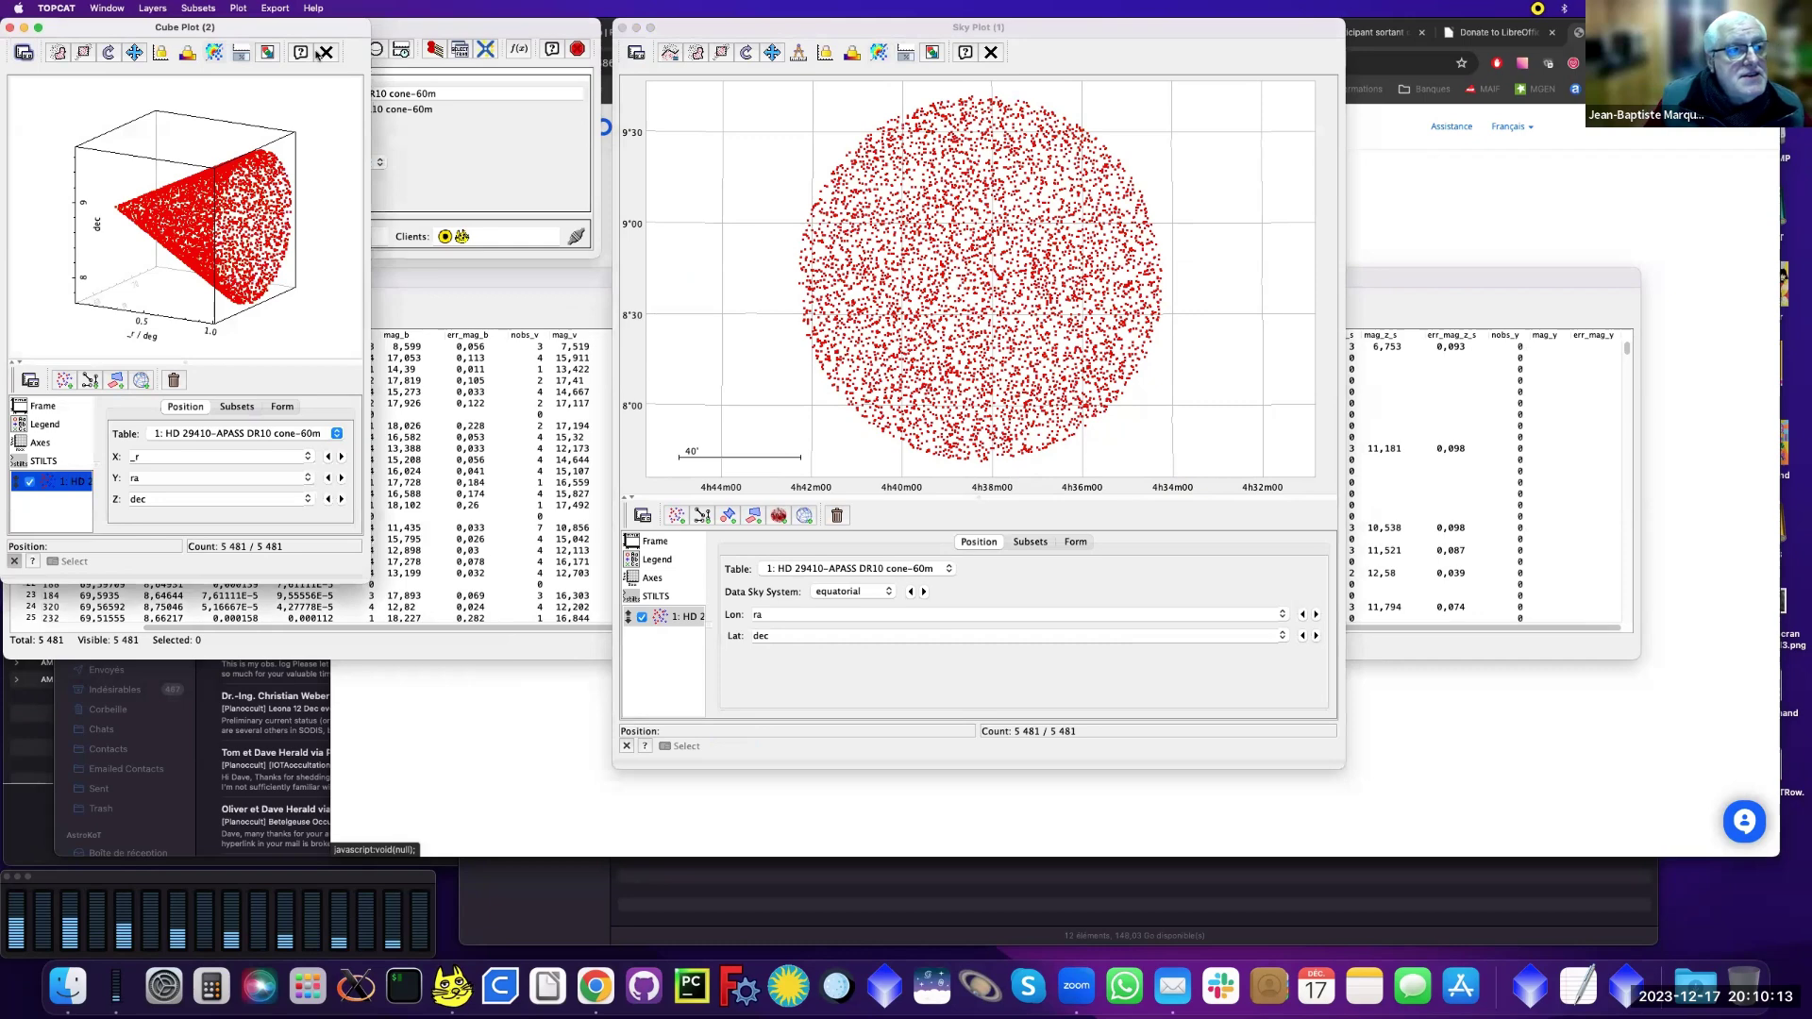
{"action": "left_click_drag", "start_coordinate": [472, 27], "coordinate": [868, 27]}
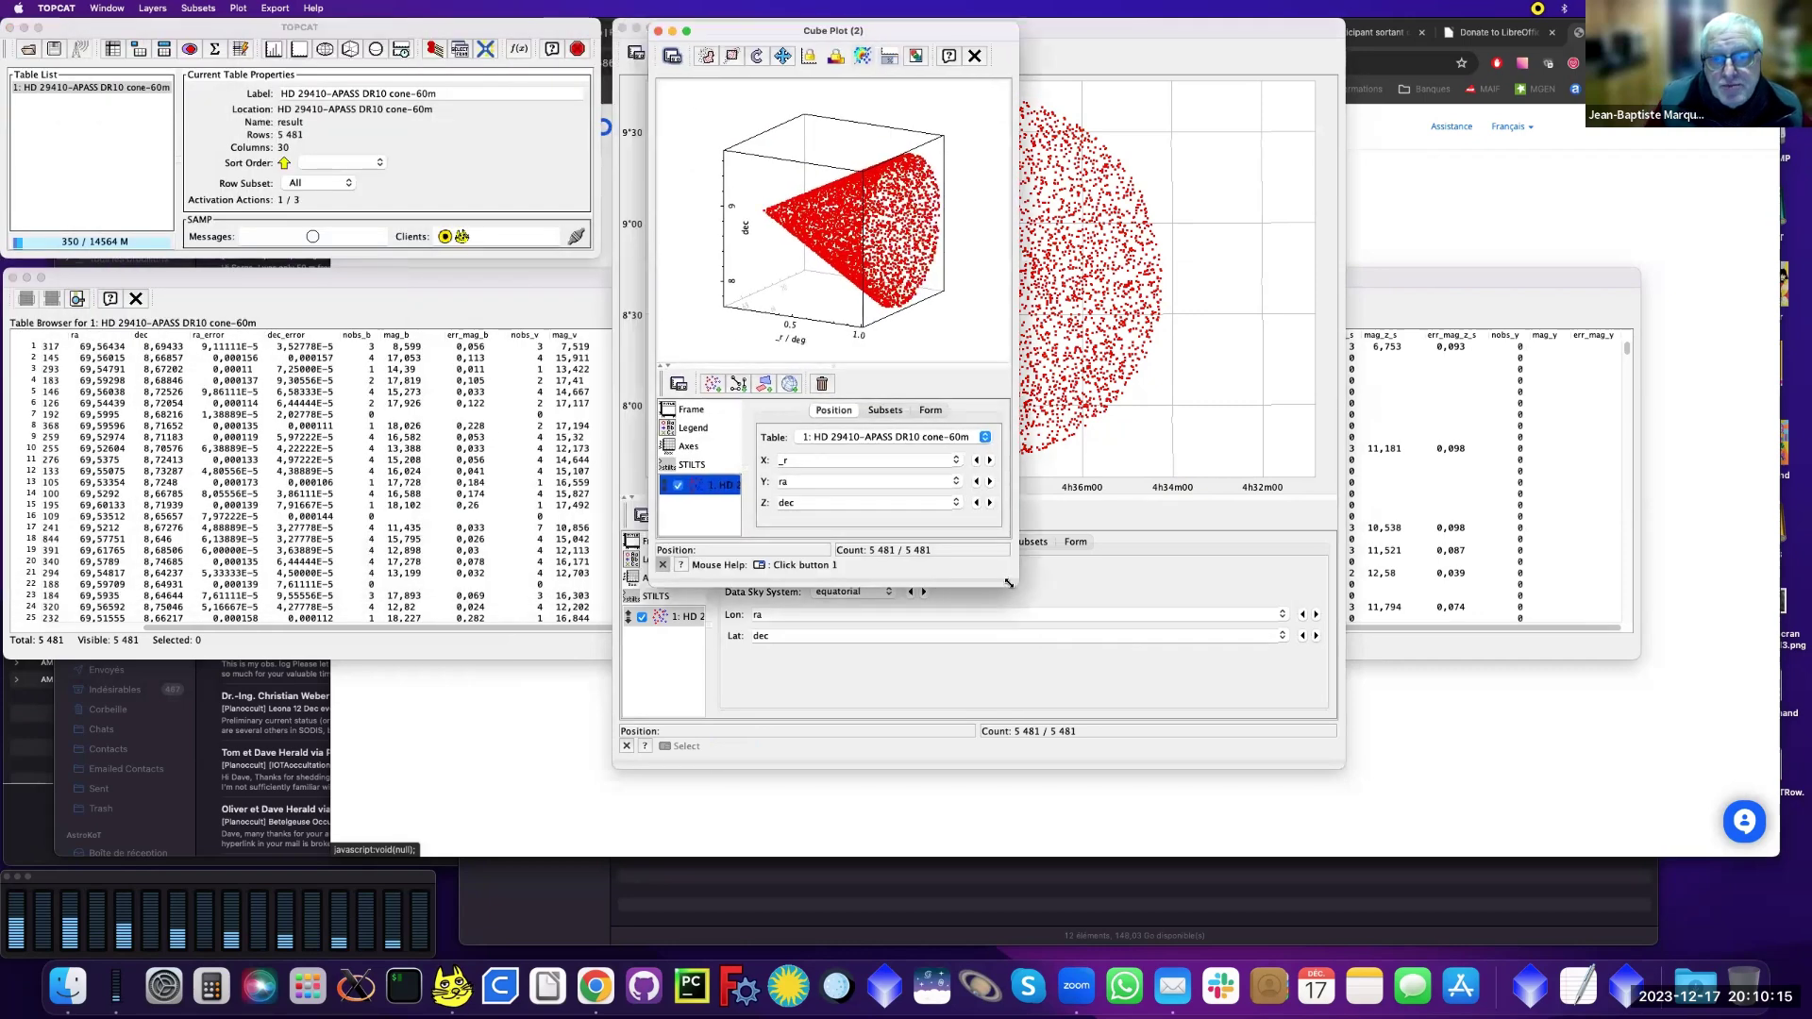
{"action": "left_click_drag", "start_coordinate": [1014, 571], "coordinate": [1572, 777]}
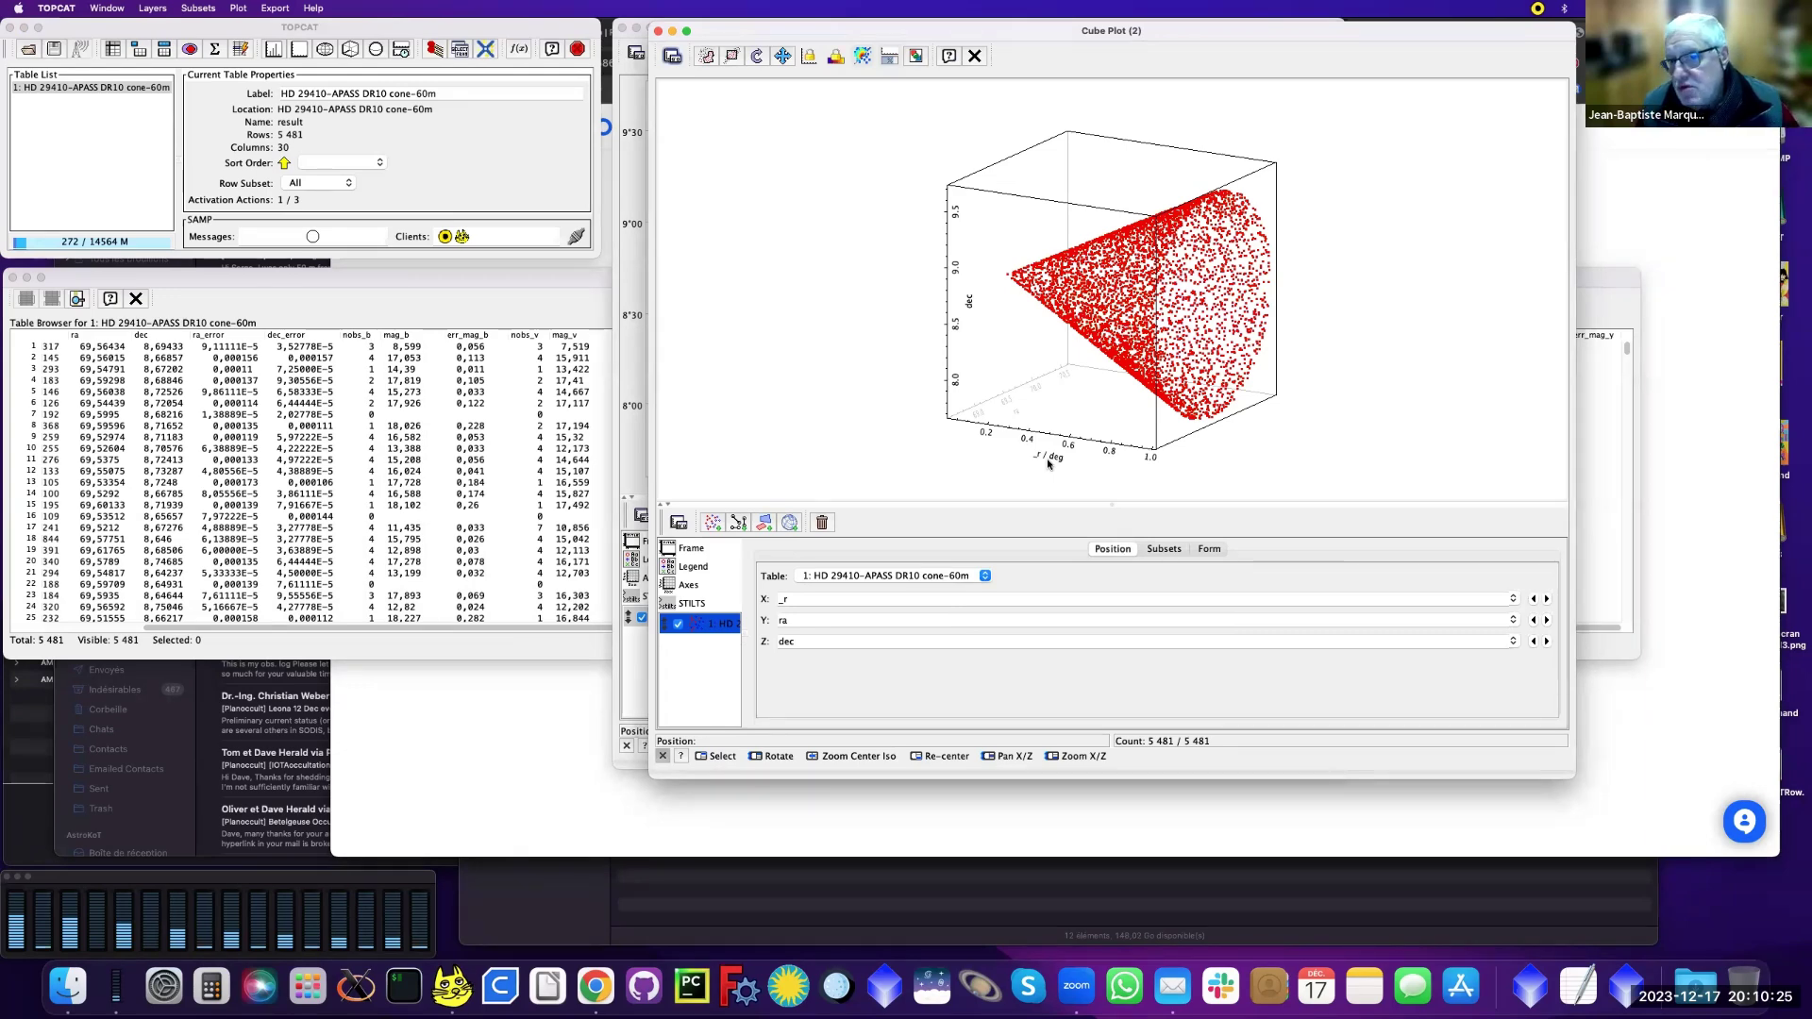
{"action": "scroll", "coordinate": [1041, 462], "scroll_direction": "down", "scroll_amount": 3}
{"action": "scroll", "coordinate": [892, 451], "scroll_direction": "up", "scroll_amount": 4}
{"action": "scroll", "coordinate": [991, 402], "scroll_direction": "down", "scroll_amount": 4}
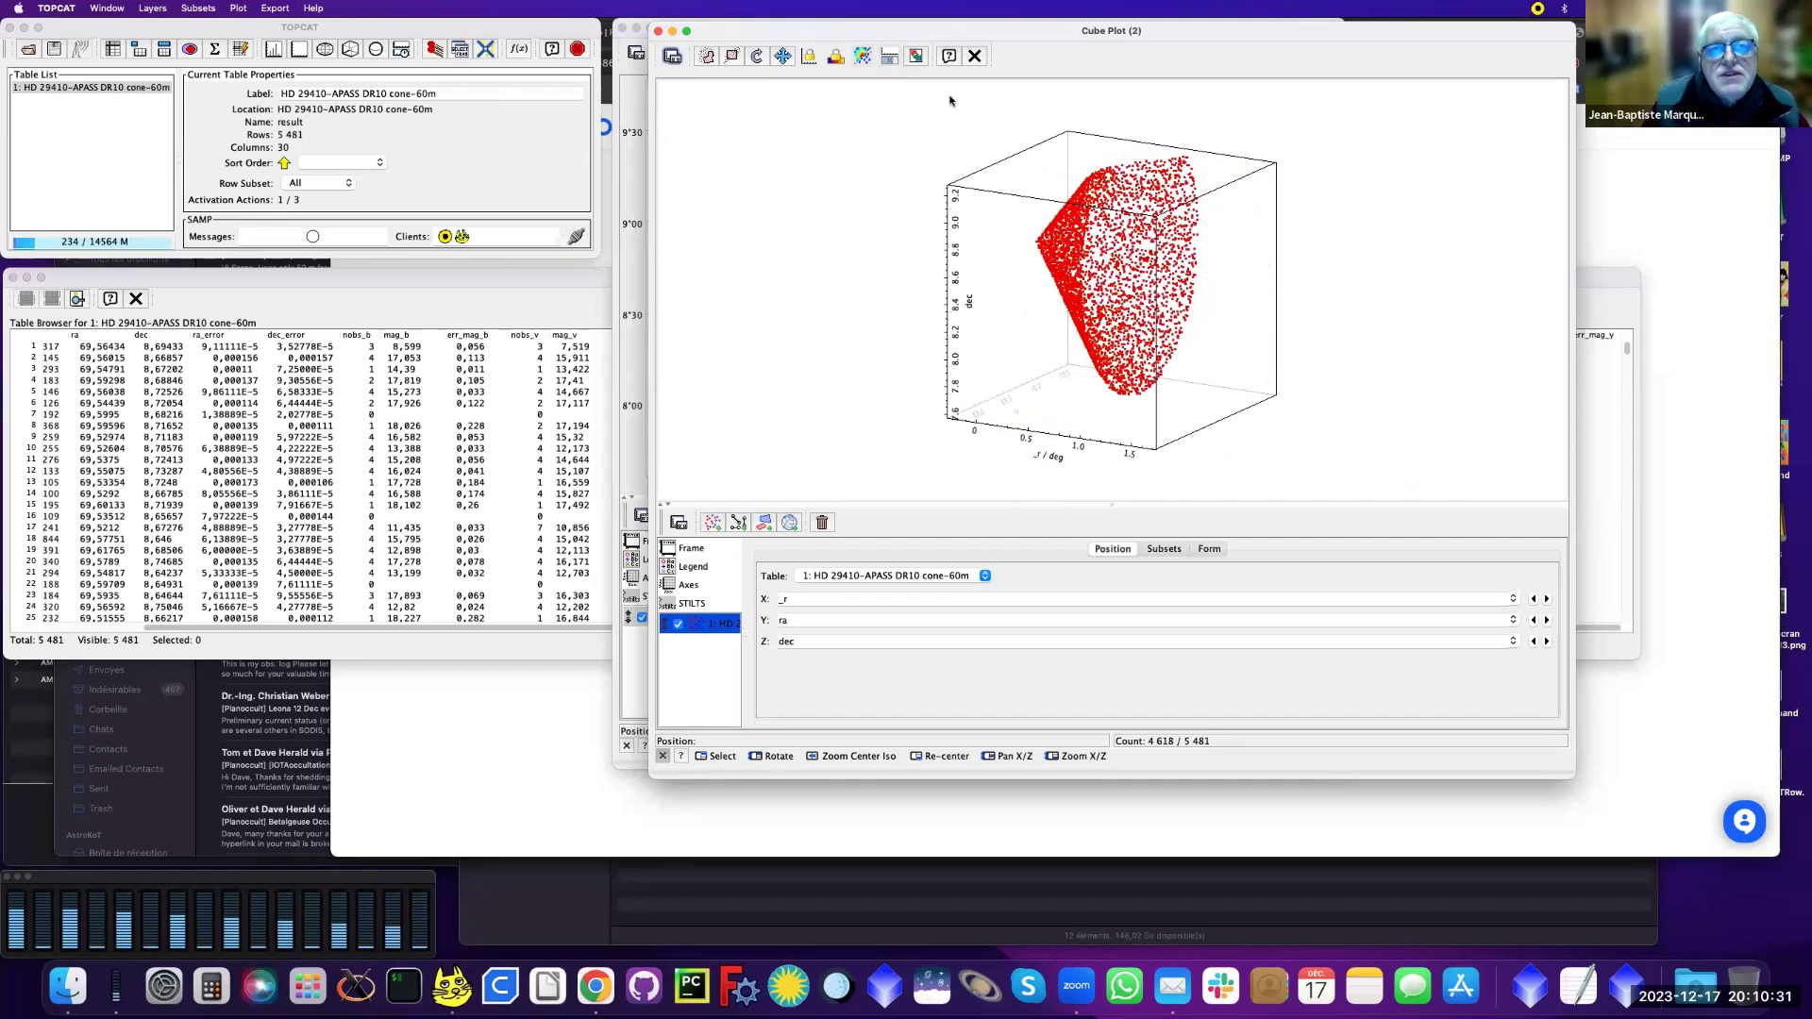
{"action": "left_click", "coordinate": [975, 55]}
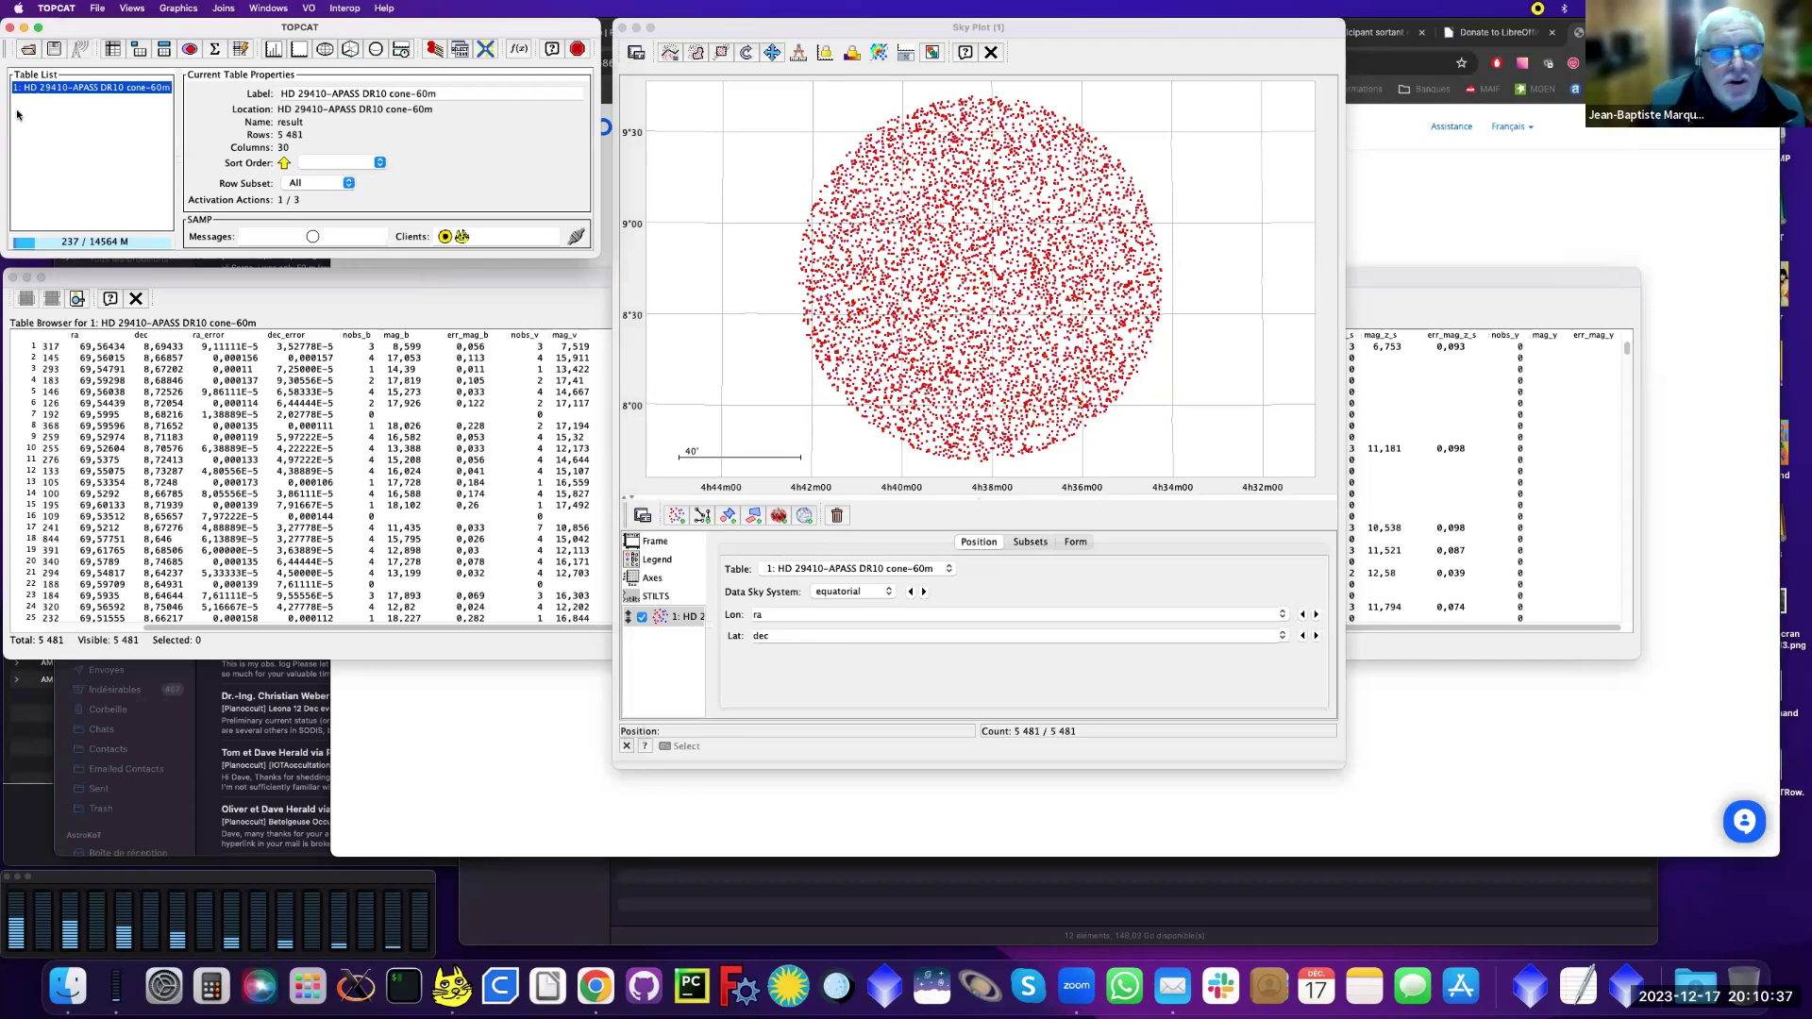
Step: Load HD29410.txt from the HalbwachsBinaries folder as an ASCII table, previewing the file first and checking the loaded row
{"action": "left_click", "coordinate": [28, 50]}
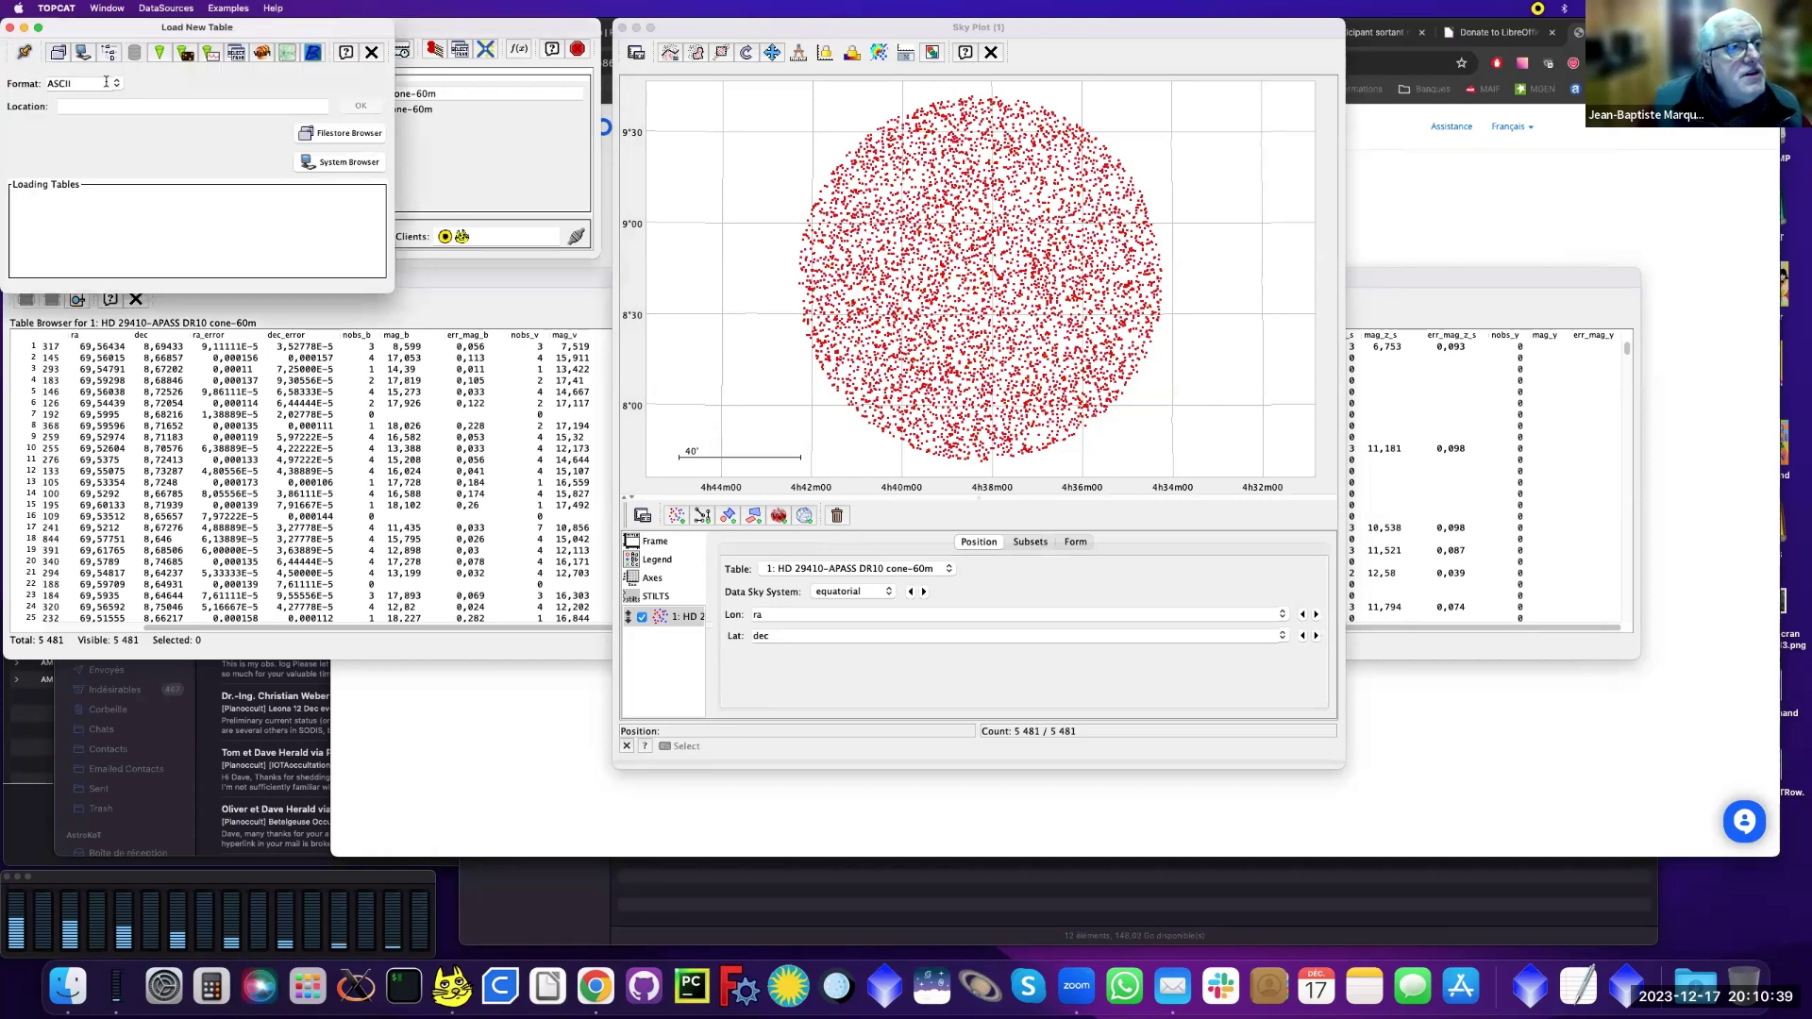
{"action": "left_click", "coordinate": [352, 163]}
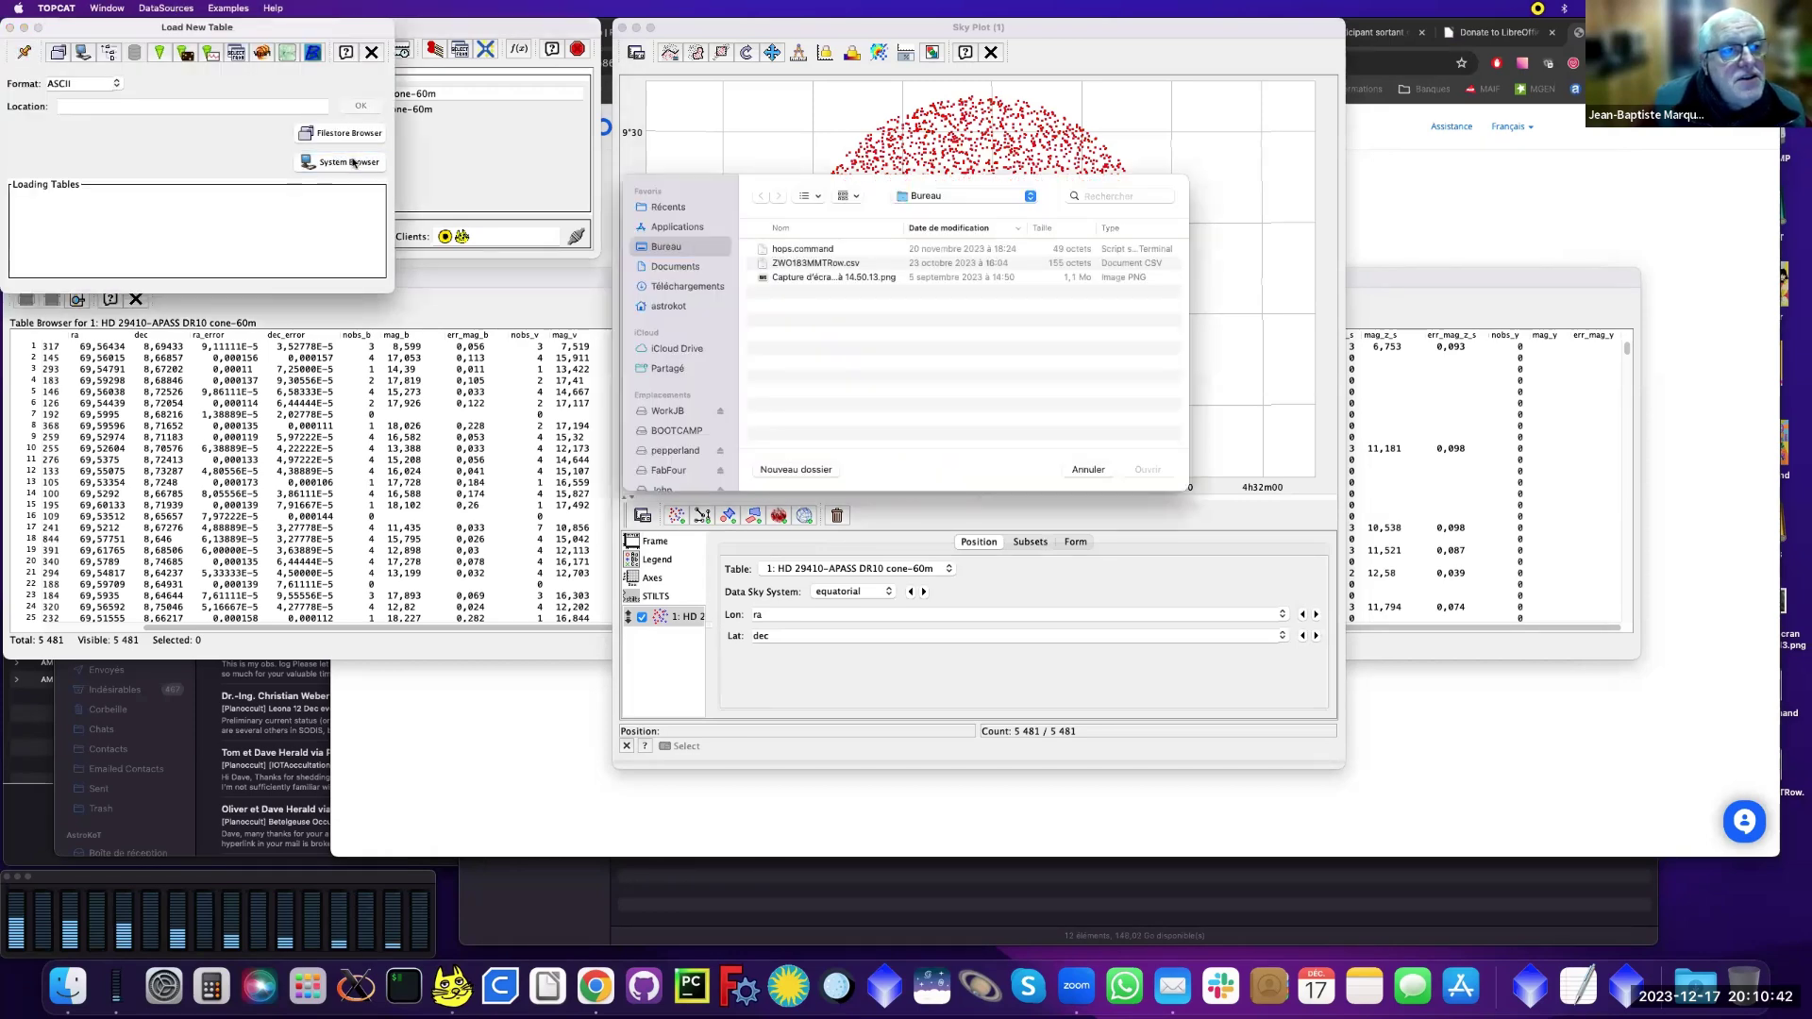
{"action": "scroll", "coordinate": [683, 426], "scroll_direction": "down", "scroll_amount": 3}
{"action": "left_click", "coordinate": [665, 415]}
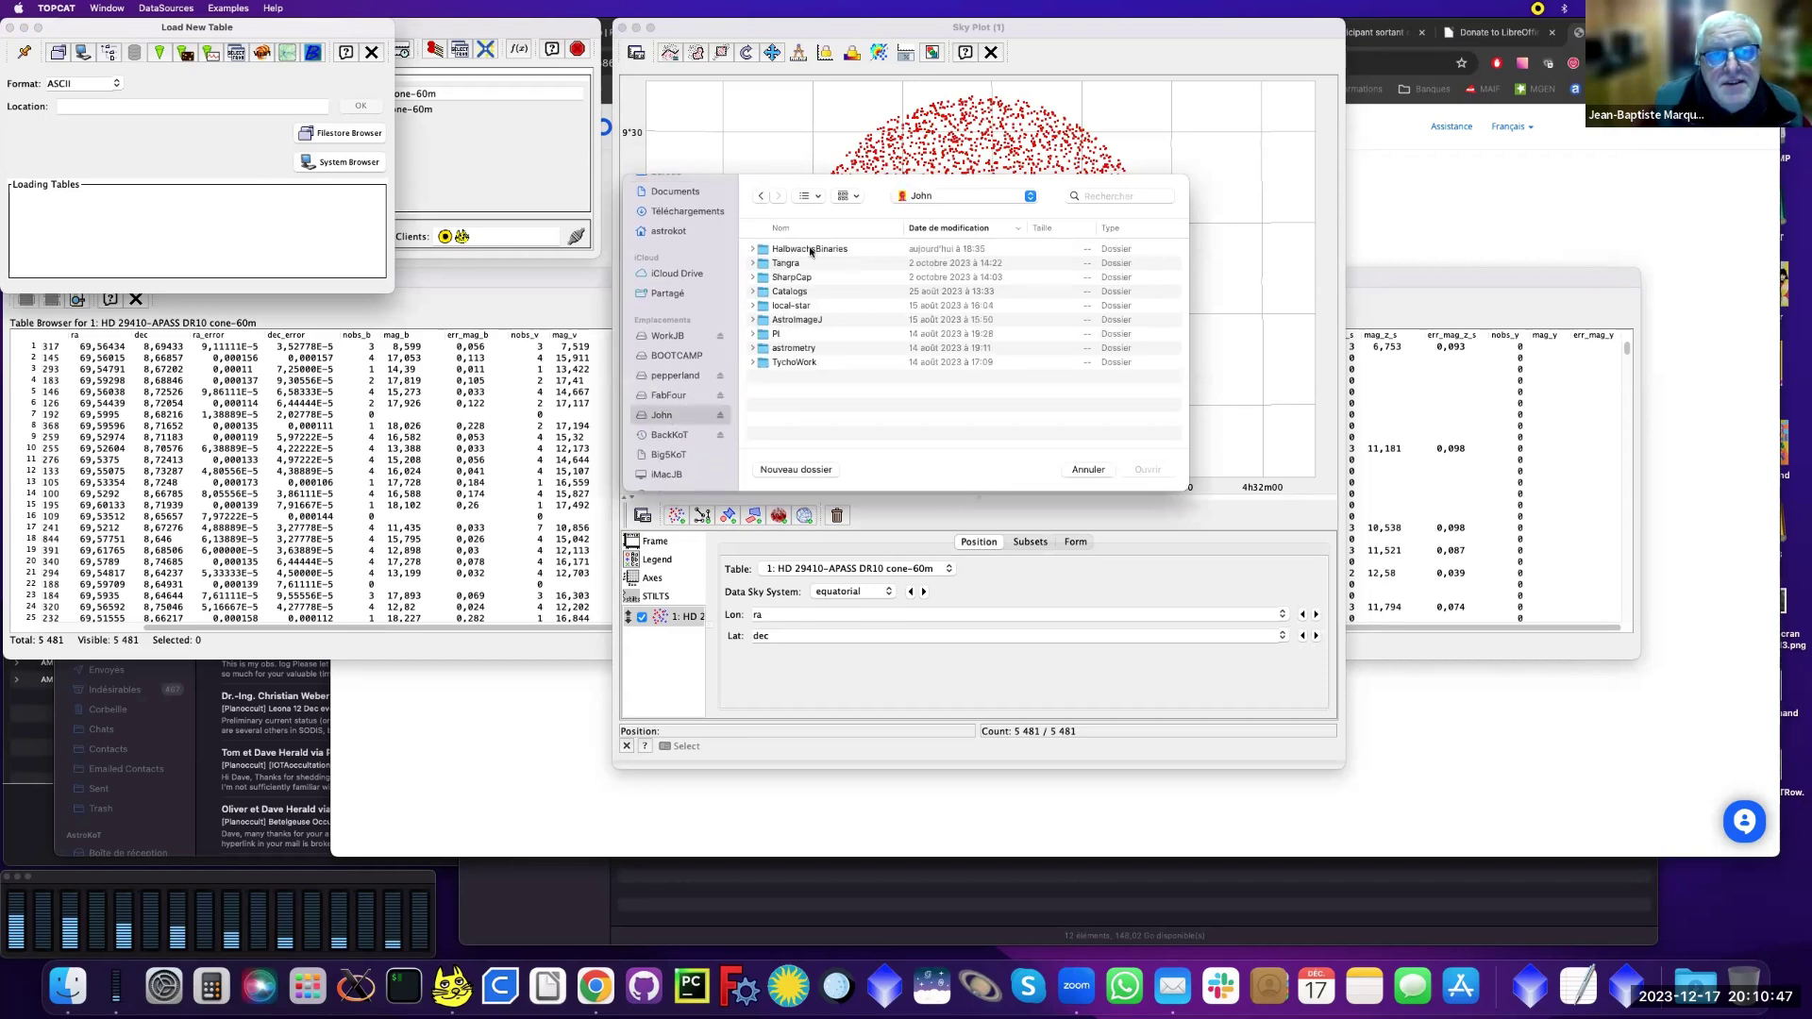
{"action": "double_click", "coordinate": [811, 250]}
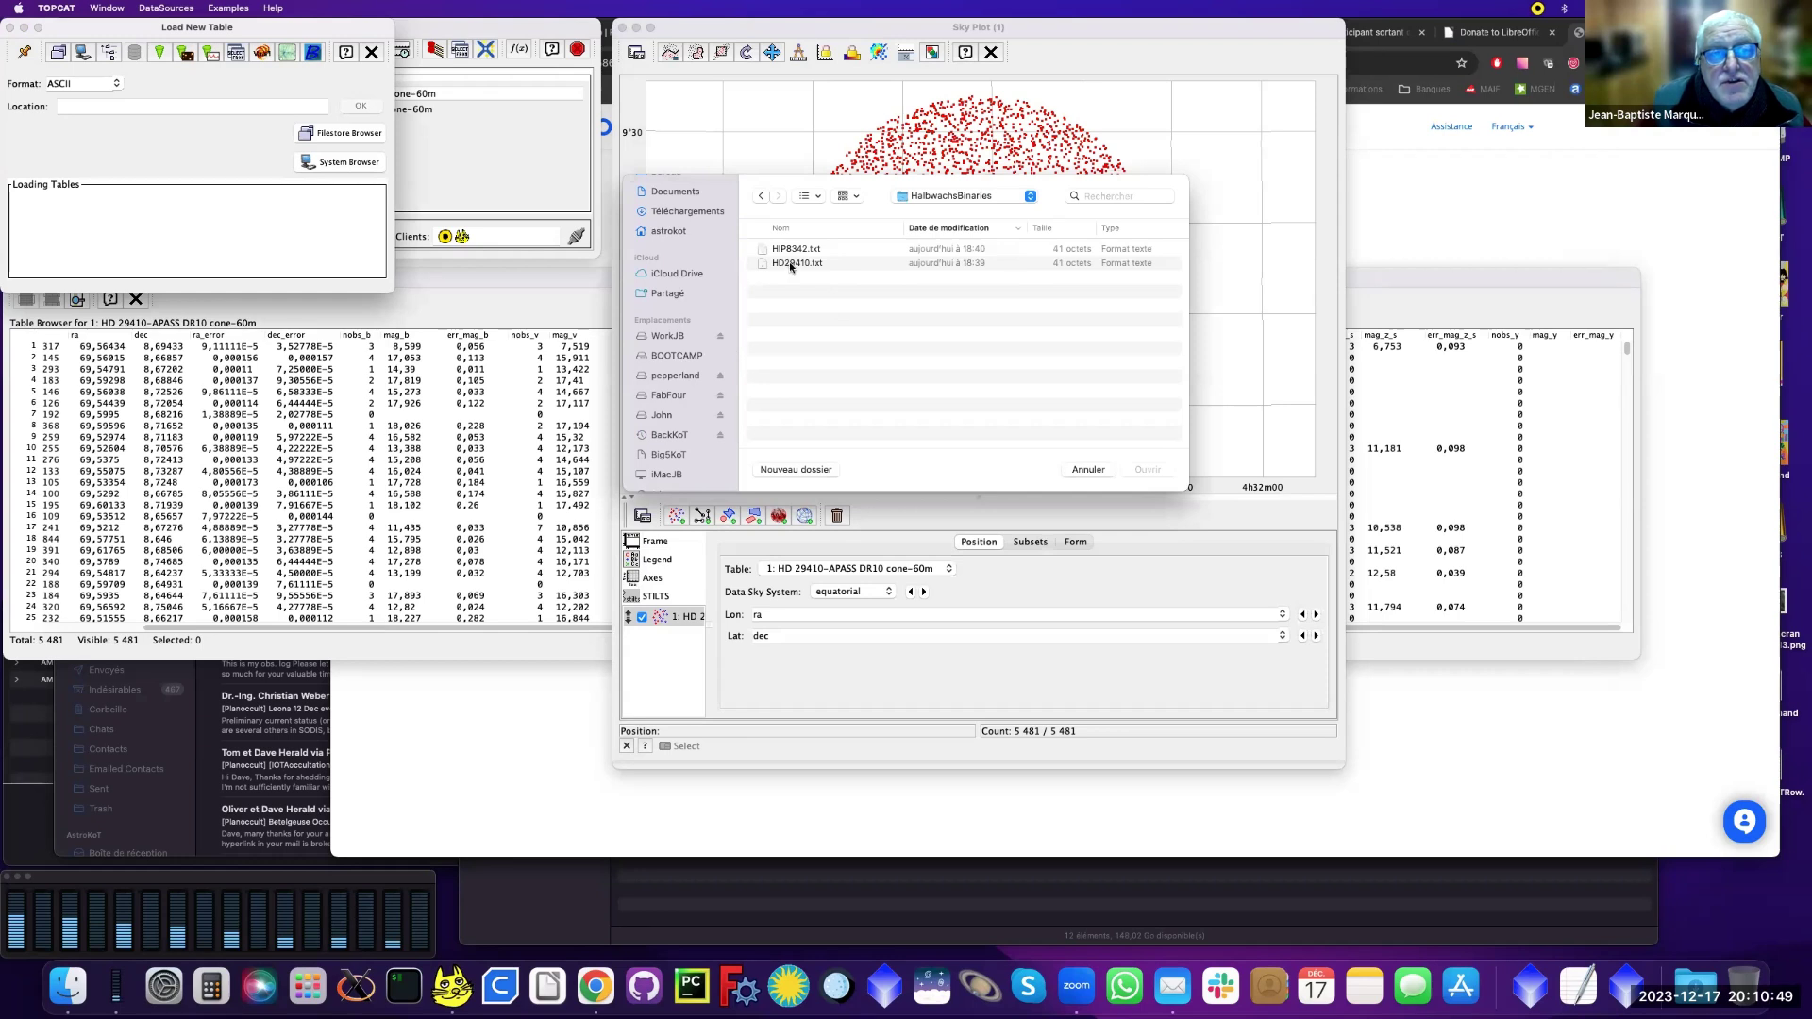
{"action": "left_click", "coordinate": [789, 263]}
{"action": "key", "text": "space"}
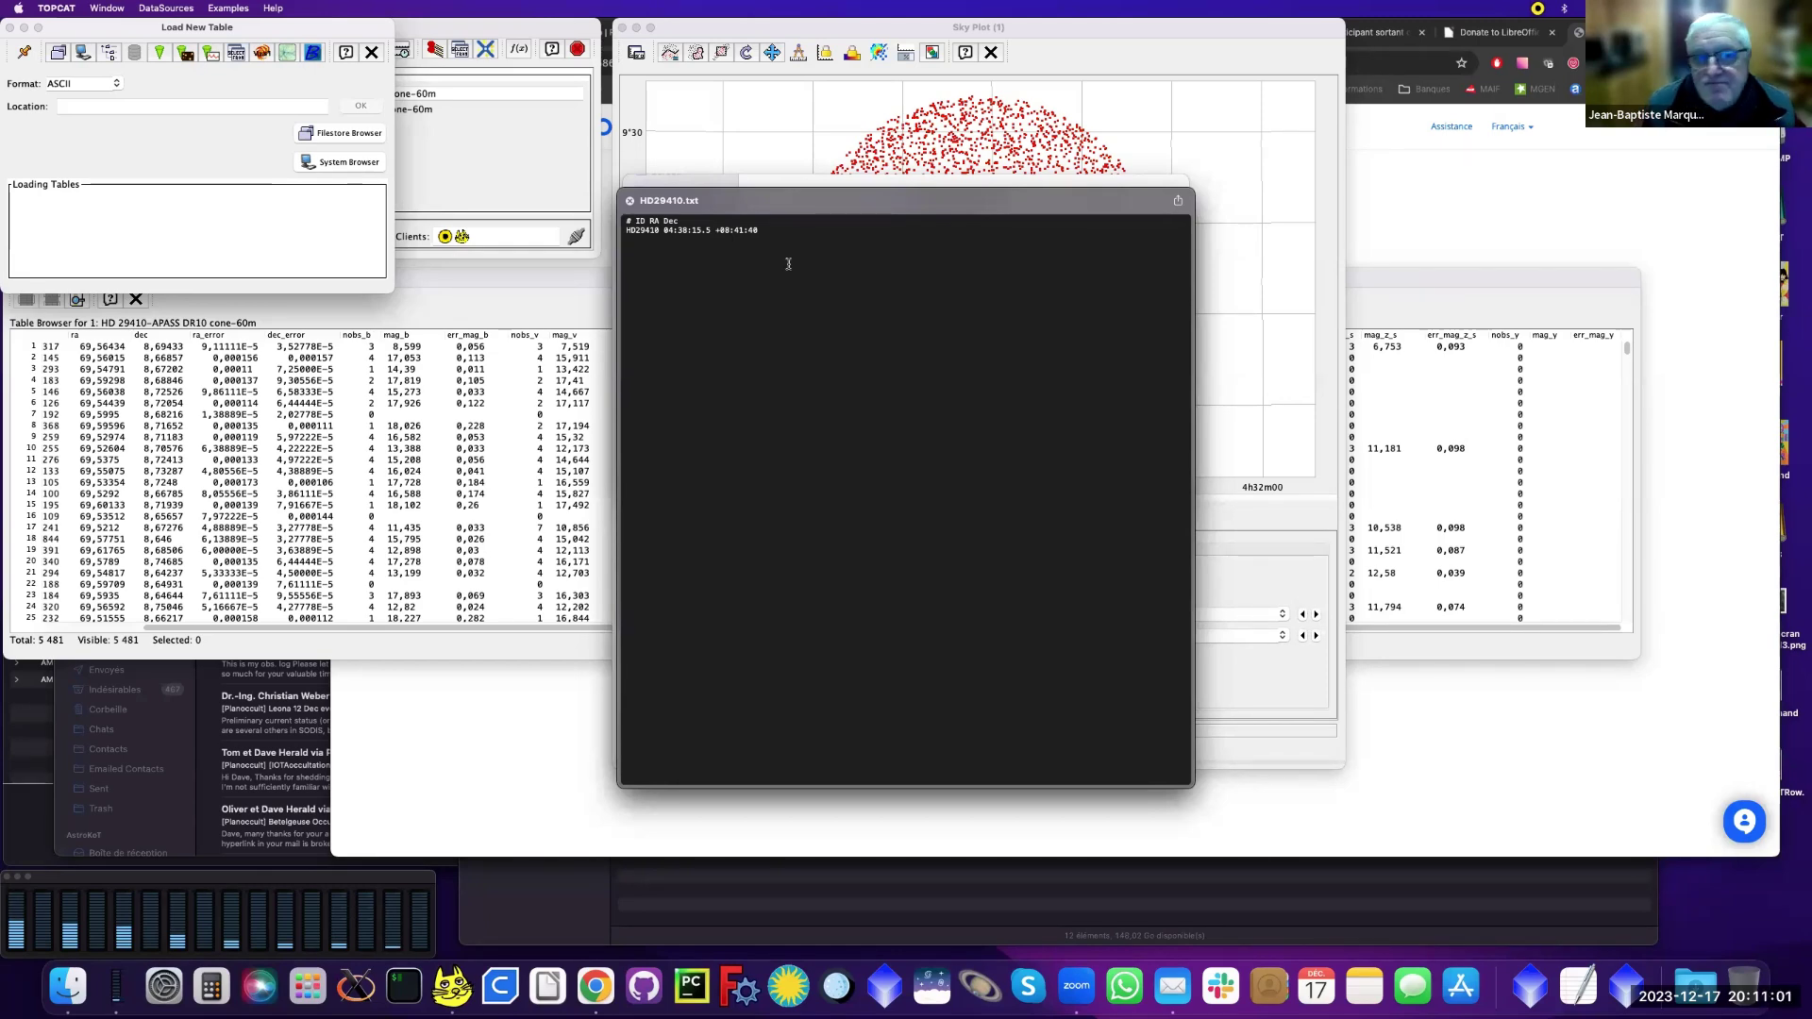
{"action": "key", "text": "space"}
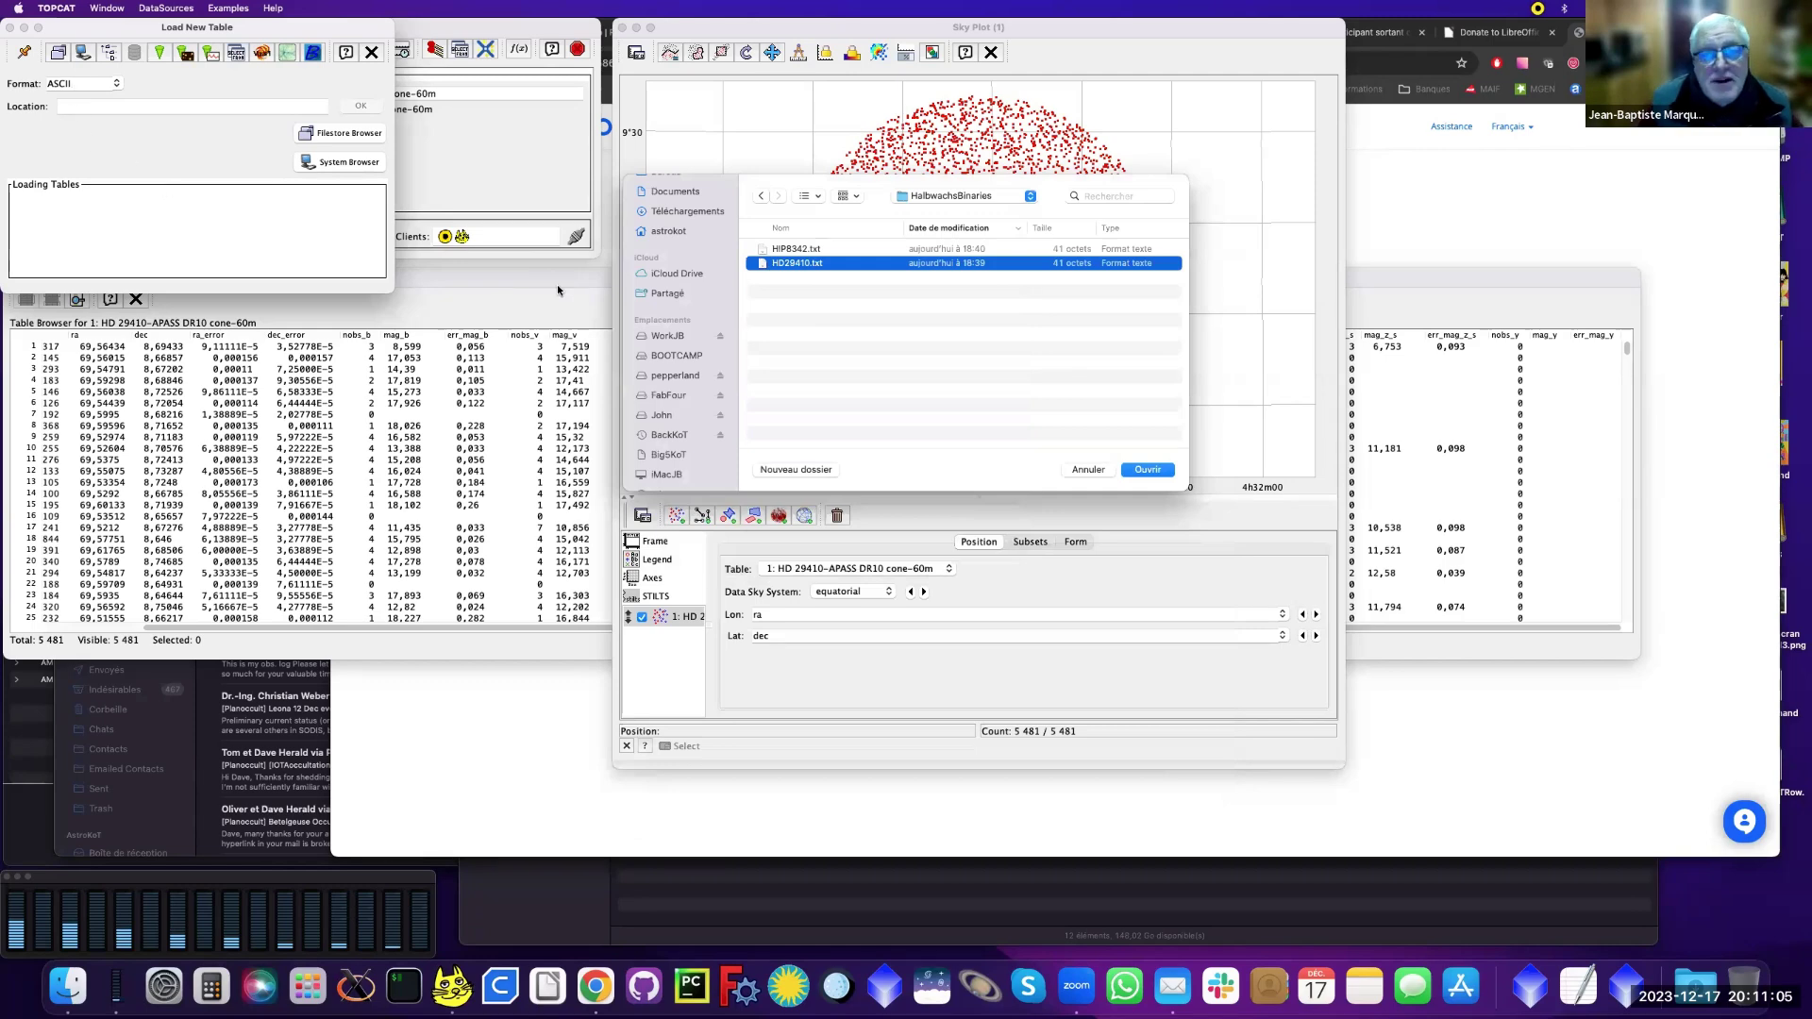
{"action": "left_click", "coordinate": [1148, 469]}
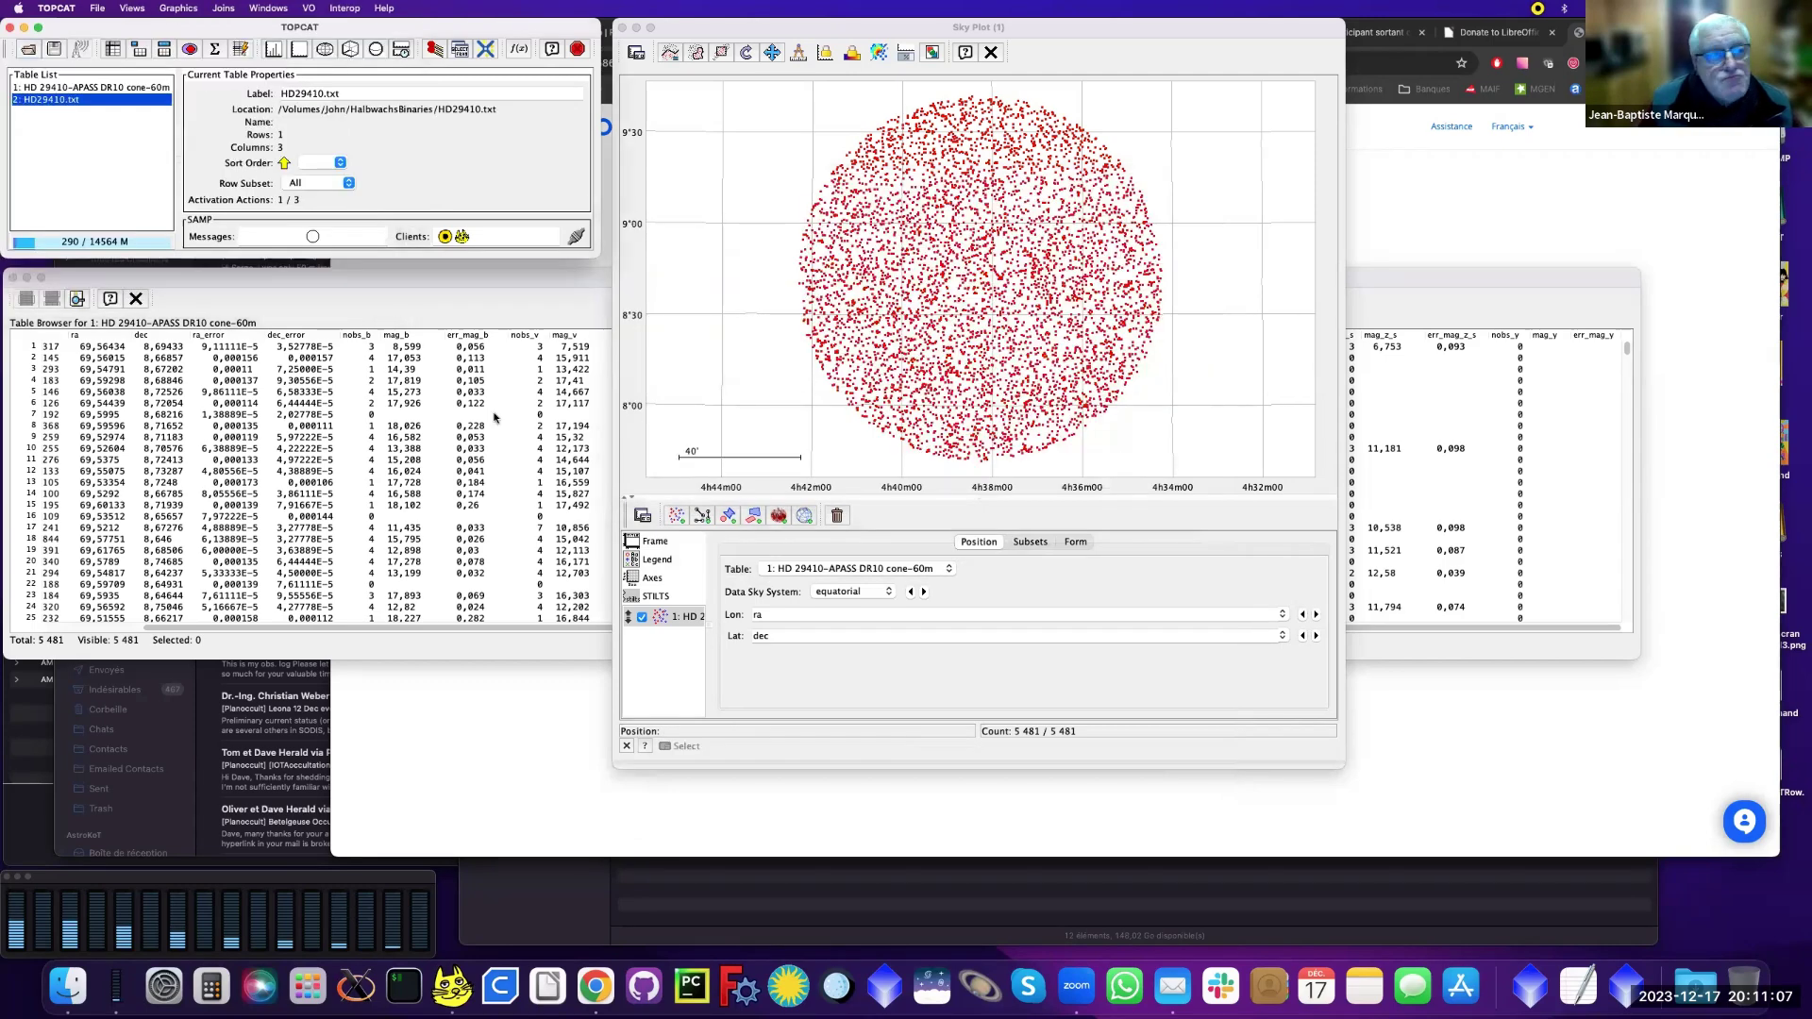
{"action": "left_click", "coordinate": [112, 51]}
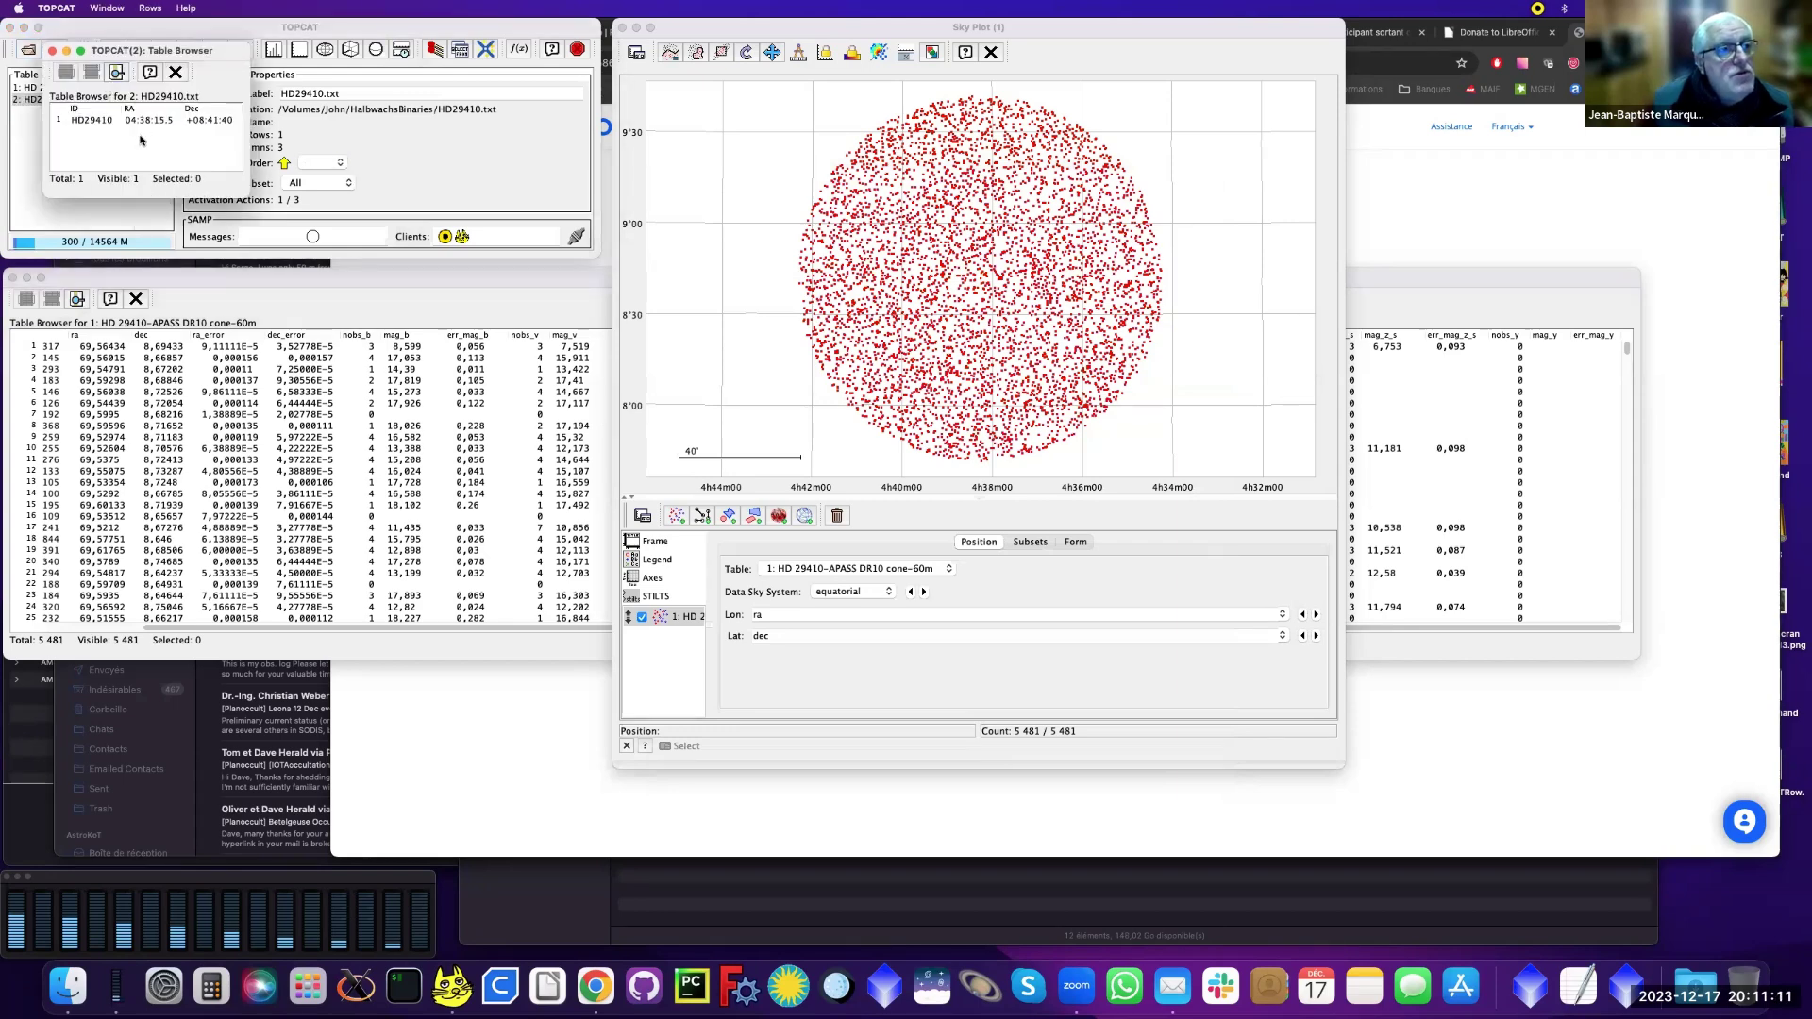
{"action": "left_click", "coordinate": [176, 72]}
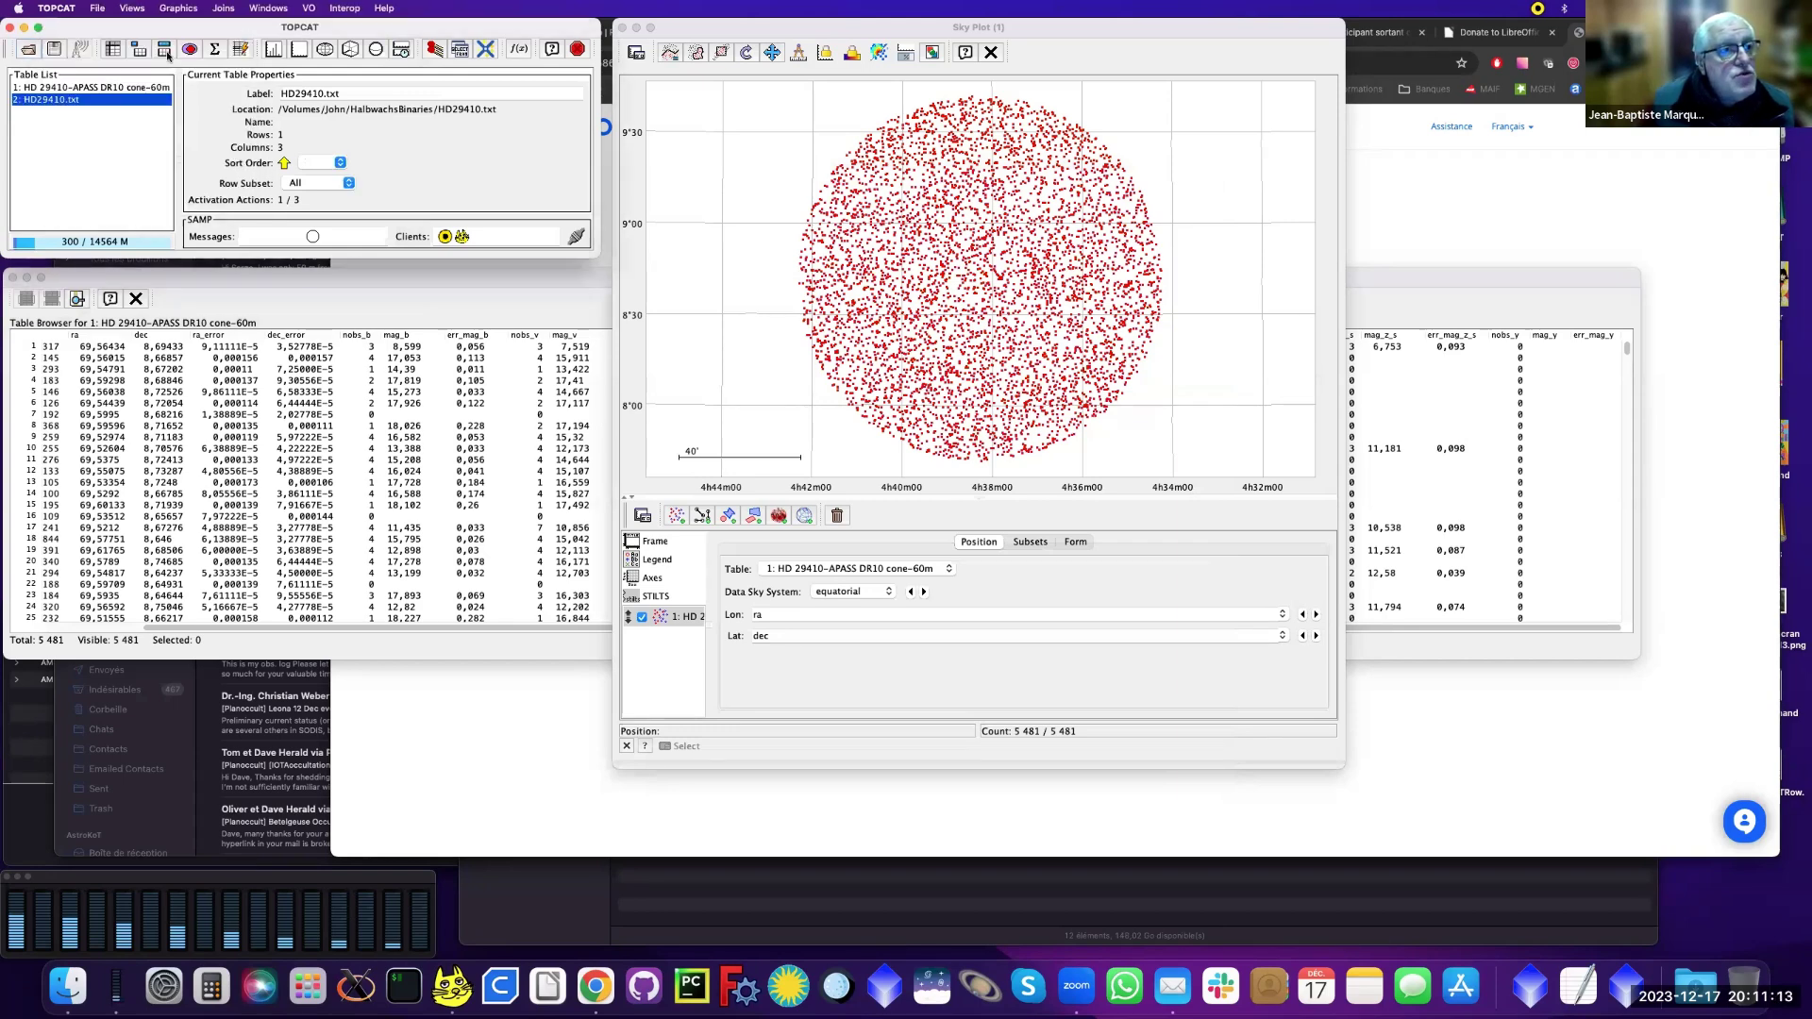
Step: Review the HD29410.txt column definitions and add that table to the sky plot as a new position layer
{"action": "left_click", "coordinate": [165, 50]}
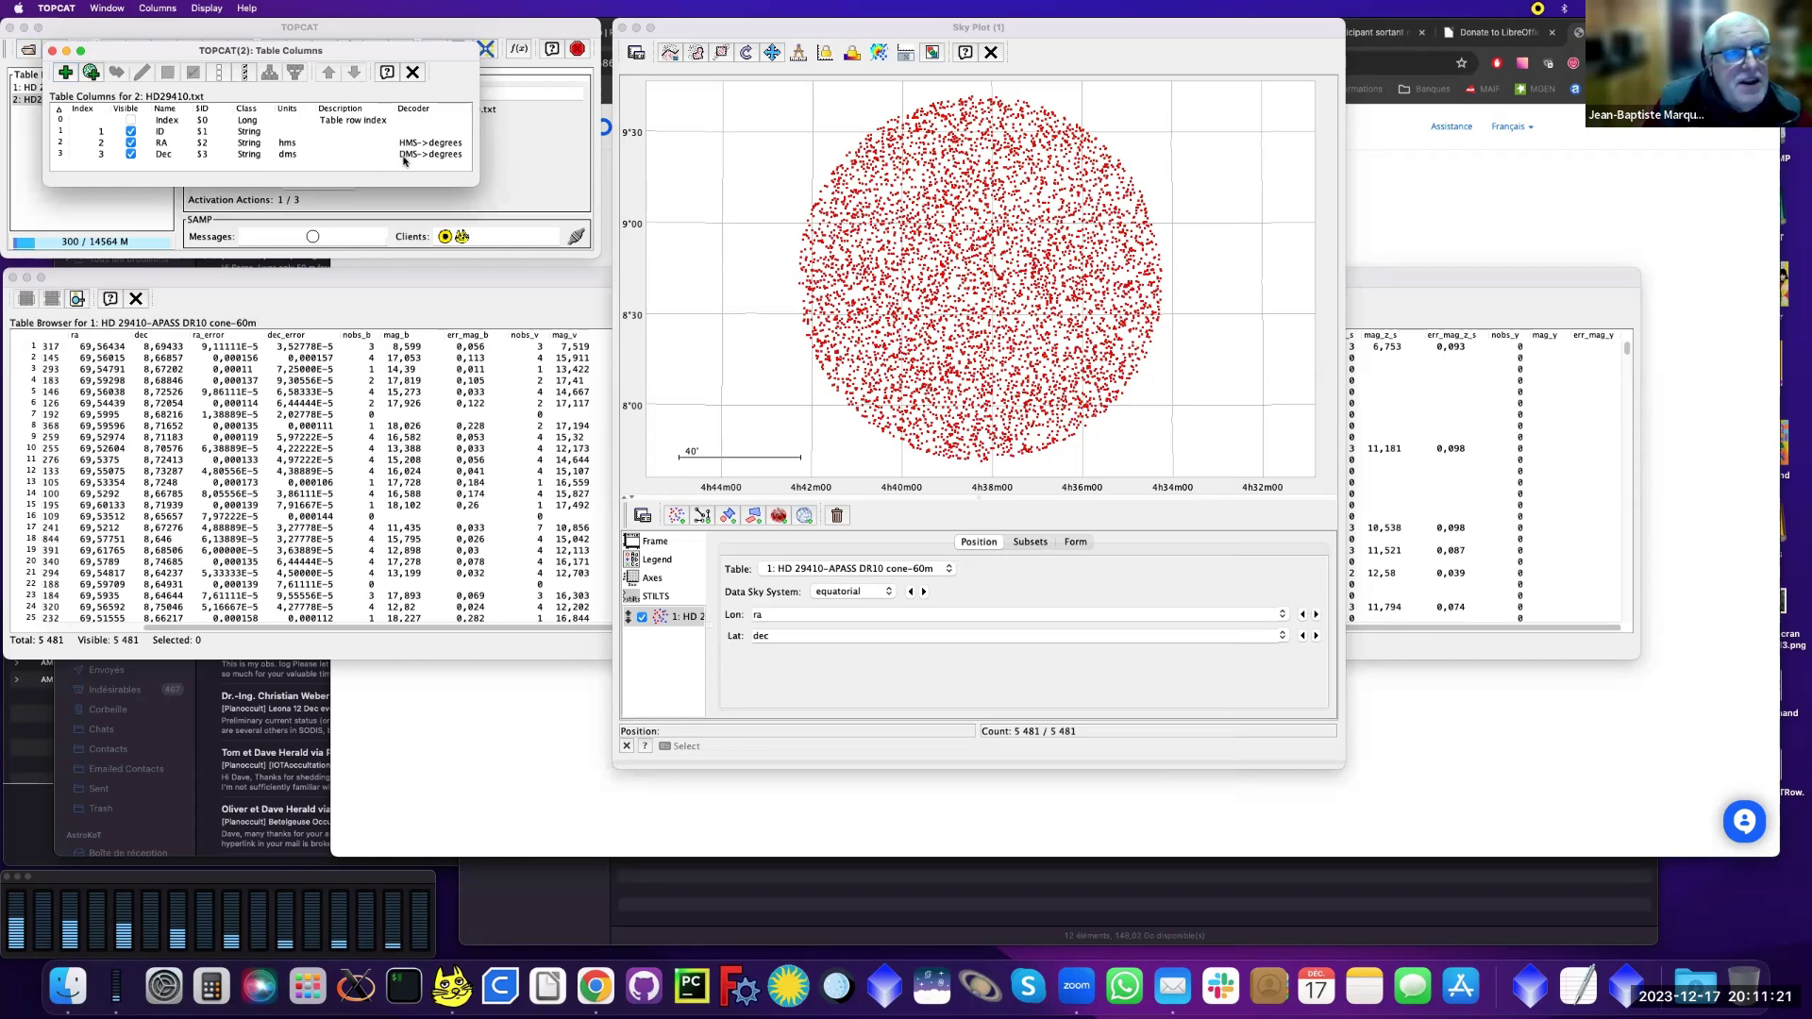
{"action": "left_click", "coordinate": [415, 73]}
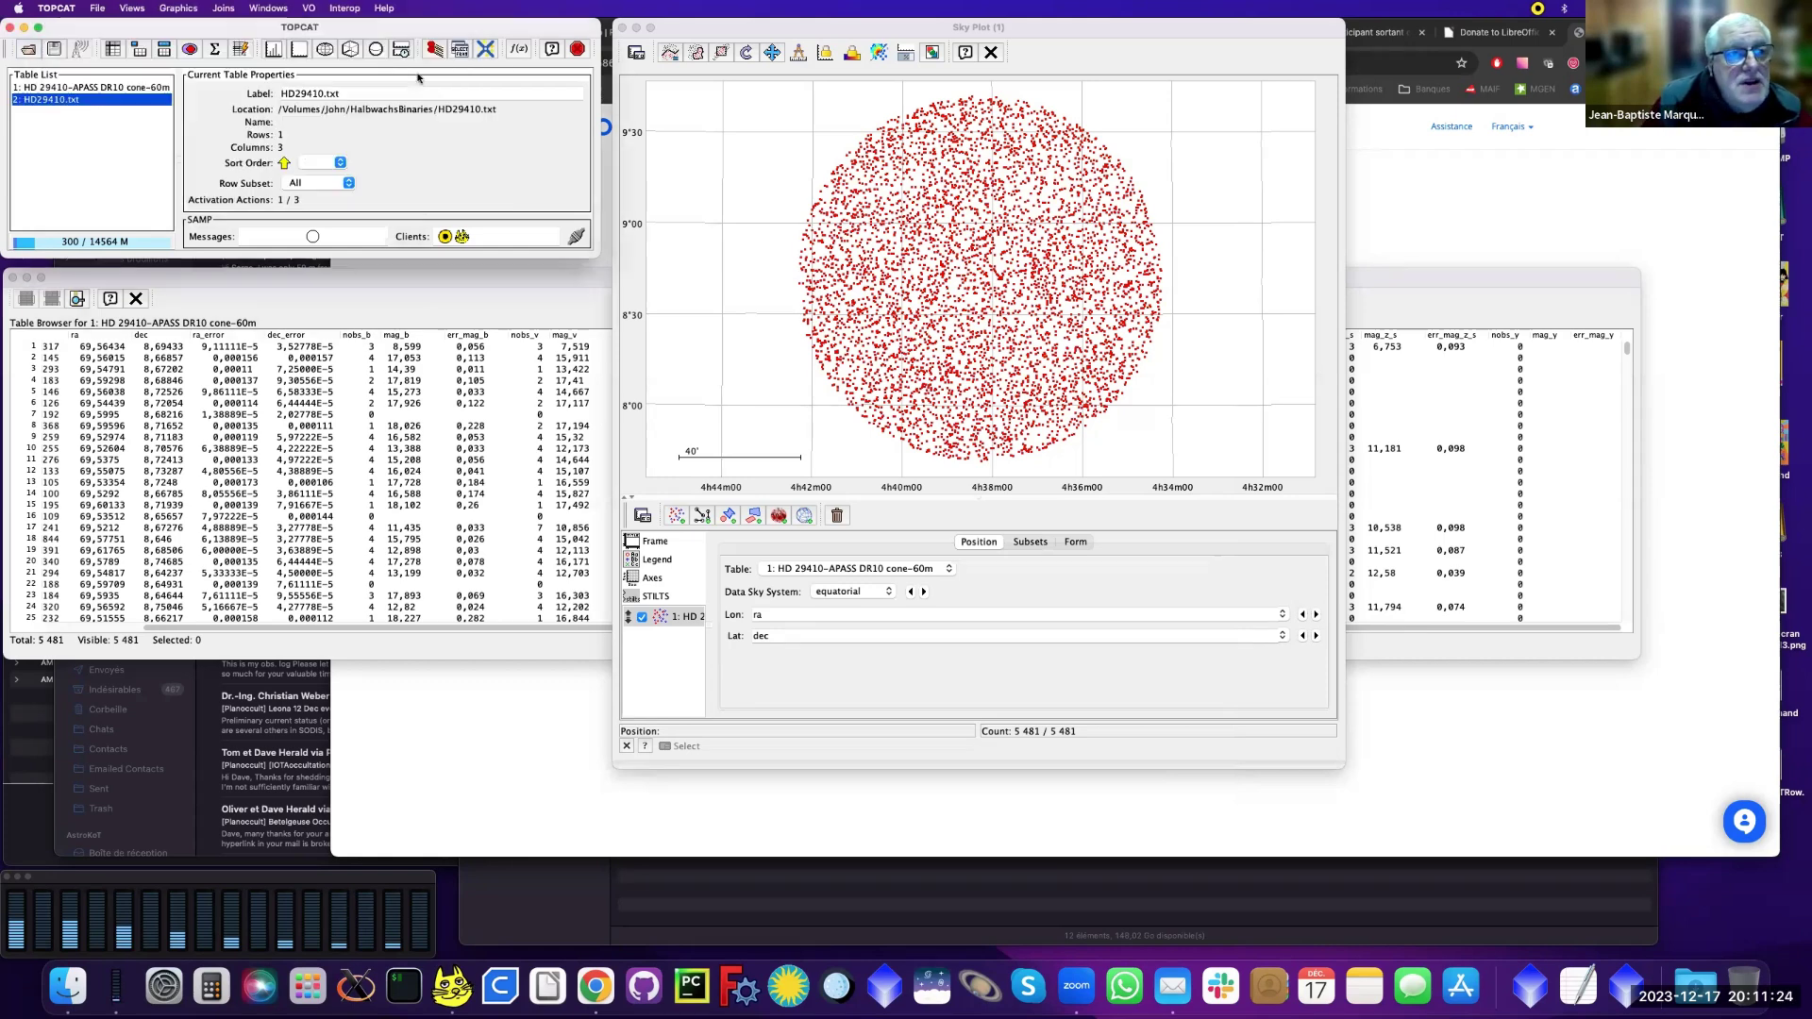
{"action": "left_click", "coordinate": [677, 515]}
{"action": "left_click", "coordinate": [791, 572]}
{"action": "left_click", "coordinate": [800, 581]}
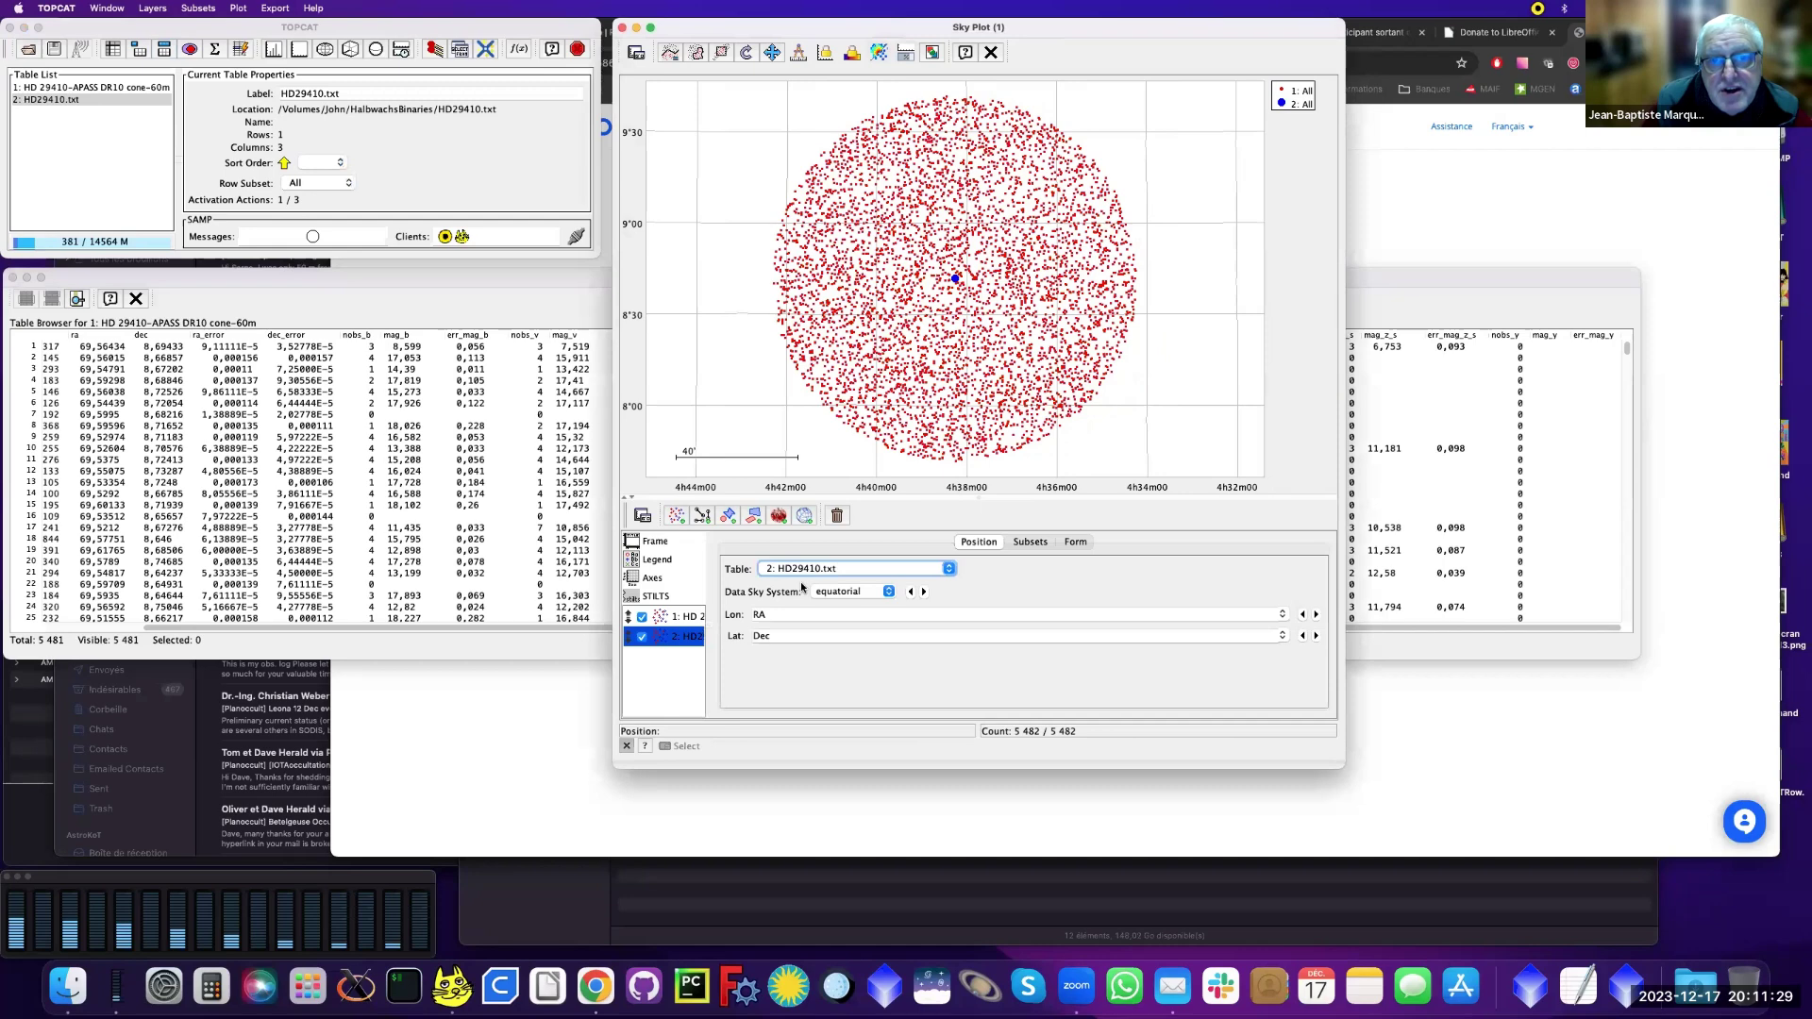
{"action": "left_click", "coordinate": [955, 281]}
{"action": "scroll", "coordinate": [956, 281], "scroll_direction": "up", "scroll_amount": 15}
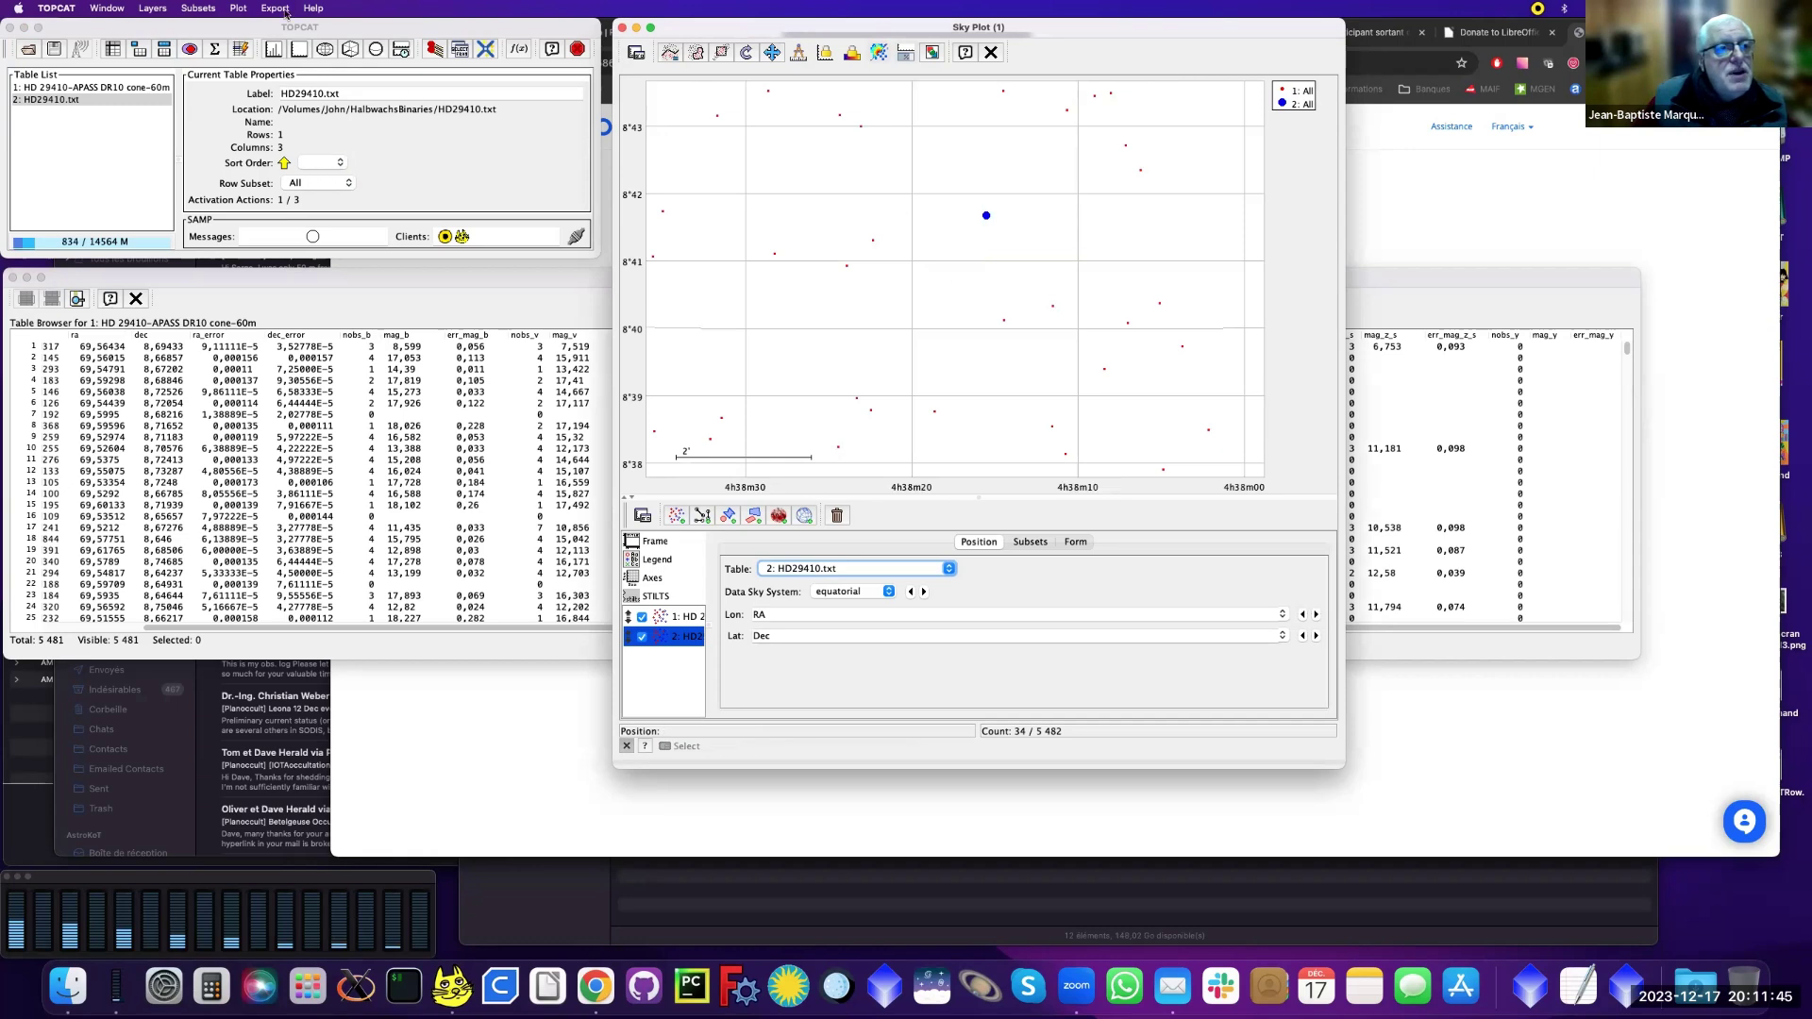
Step: Run a 1-degree cone search around HD 29410 on the B/vsx AAVSO International Variable Star Index service
{"action": "left_click", "coordinate": [81, 166]}
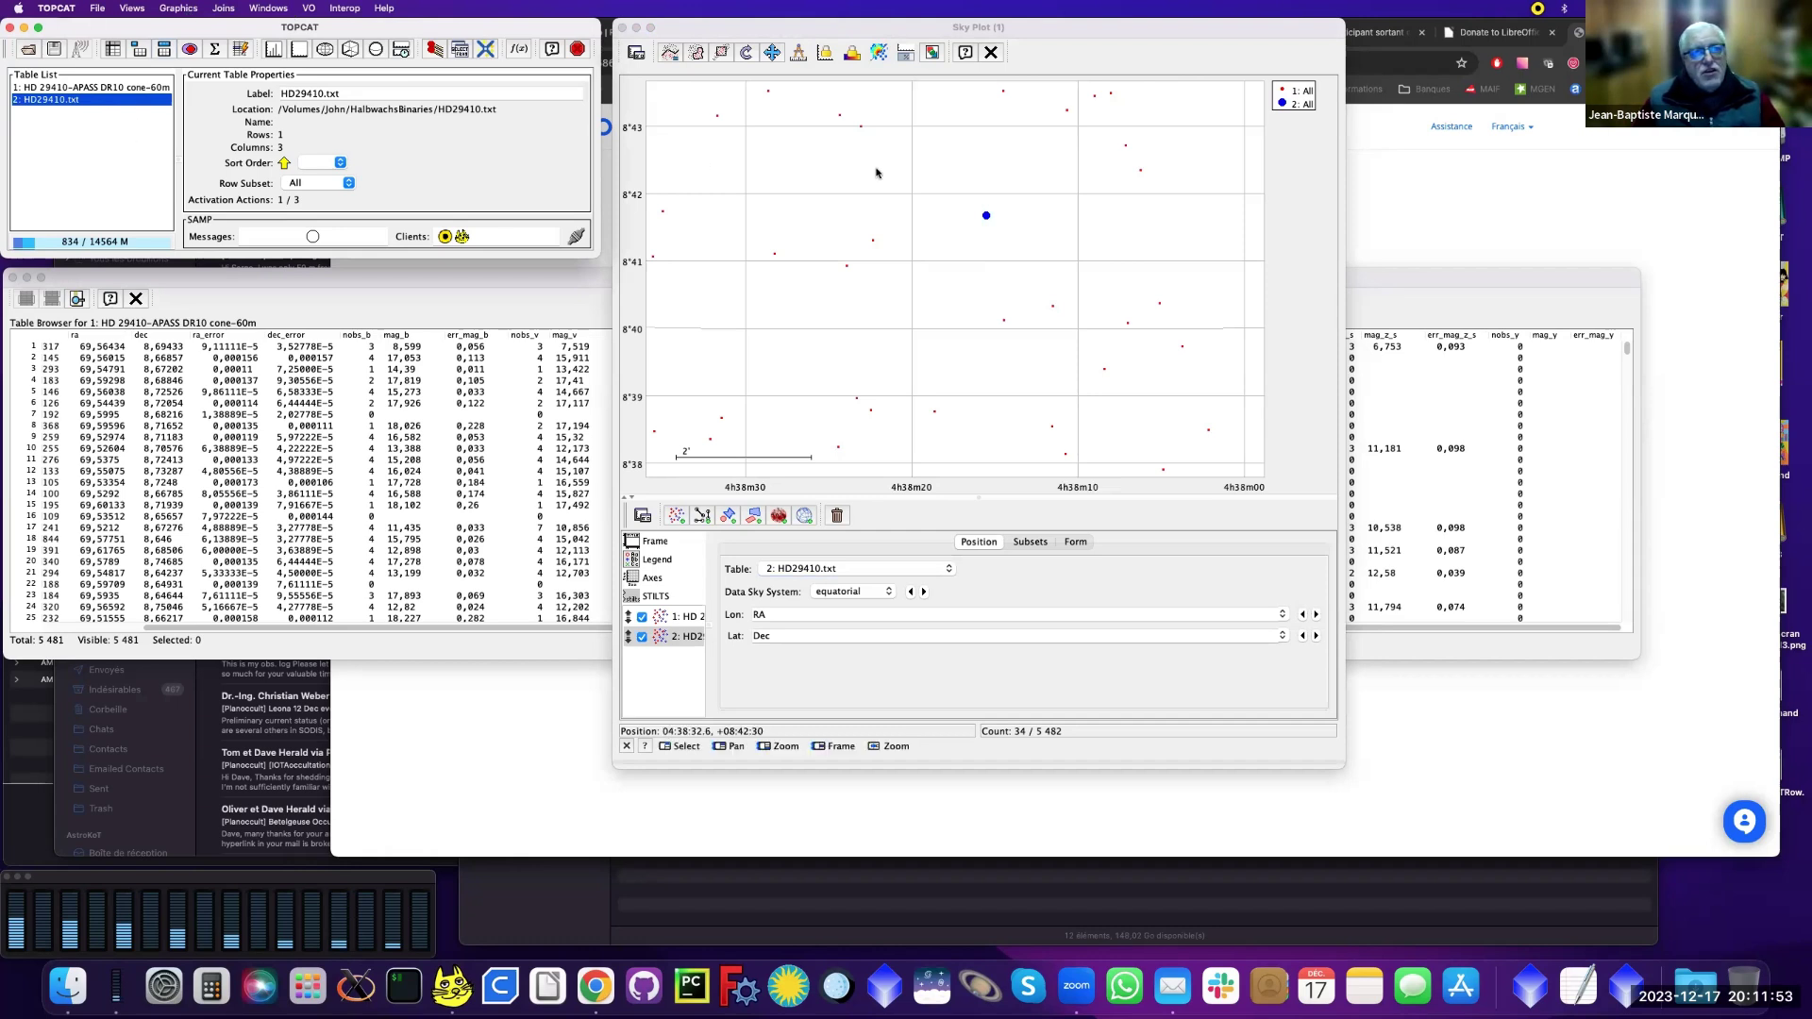
{"action": "left_click", "coordinate": [866, 222]}
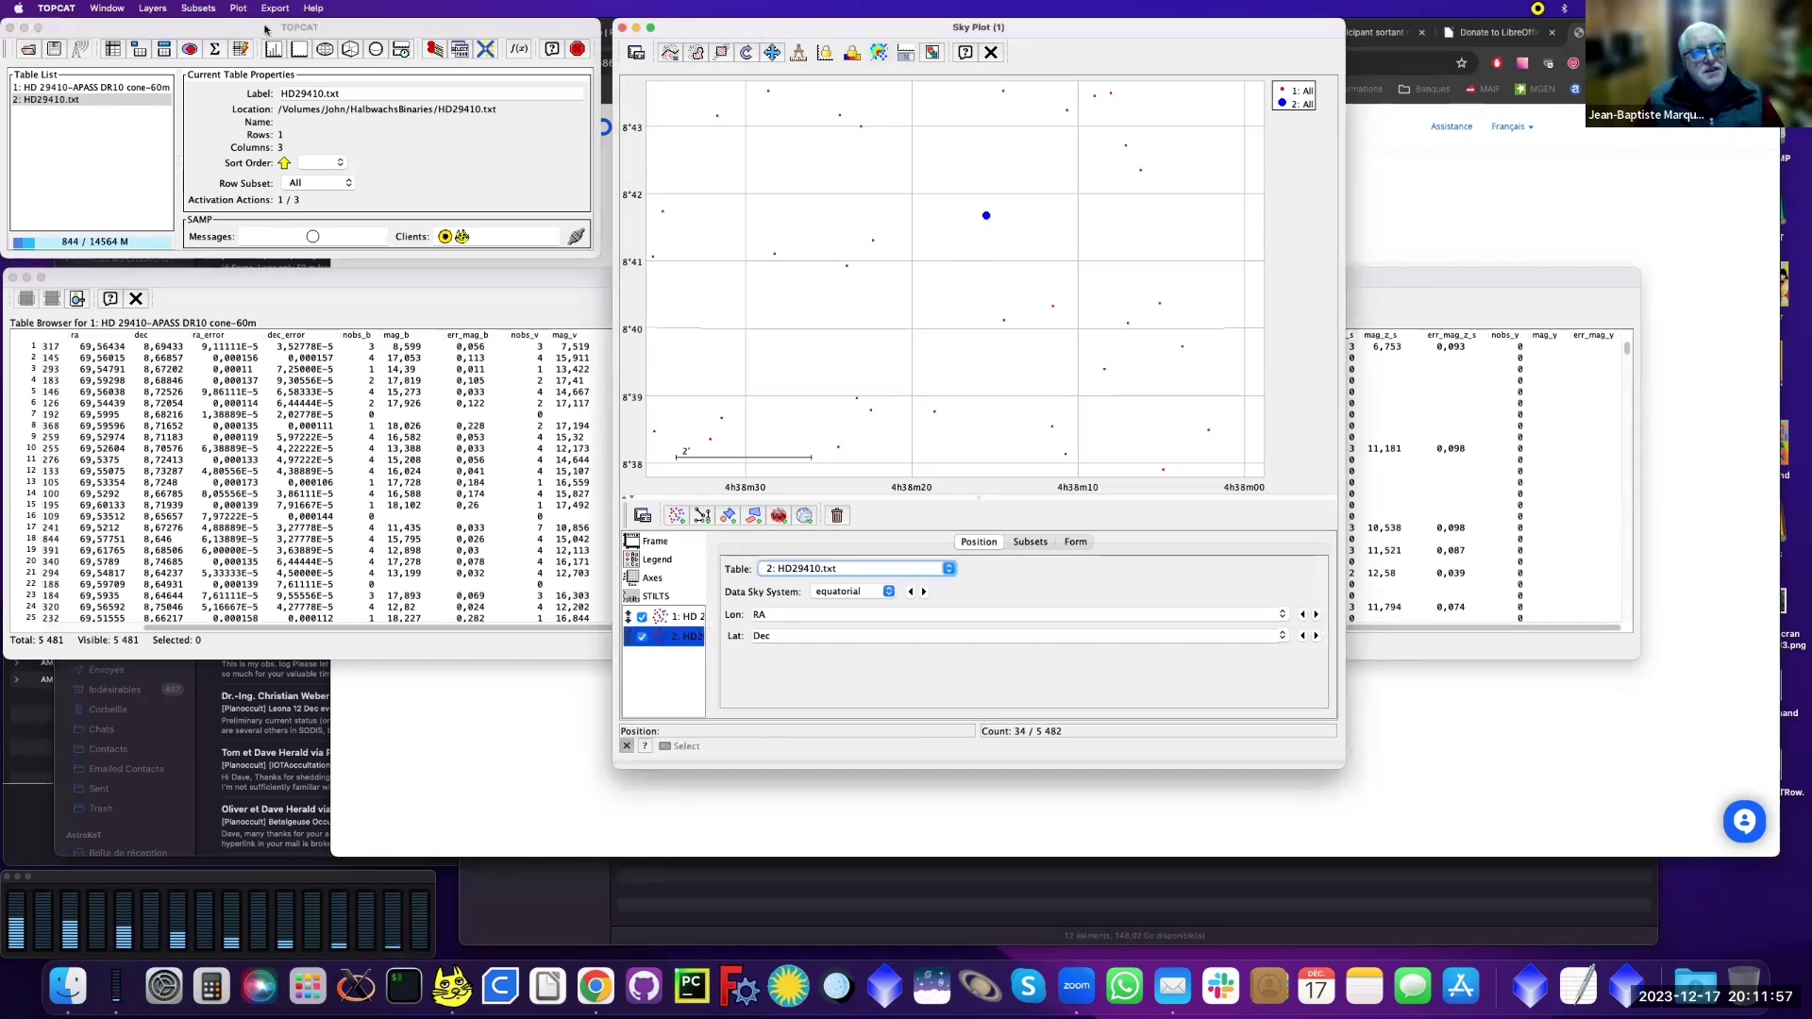
{"action": "left_click", "coordinate": [239, 305]}
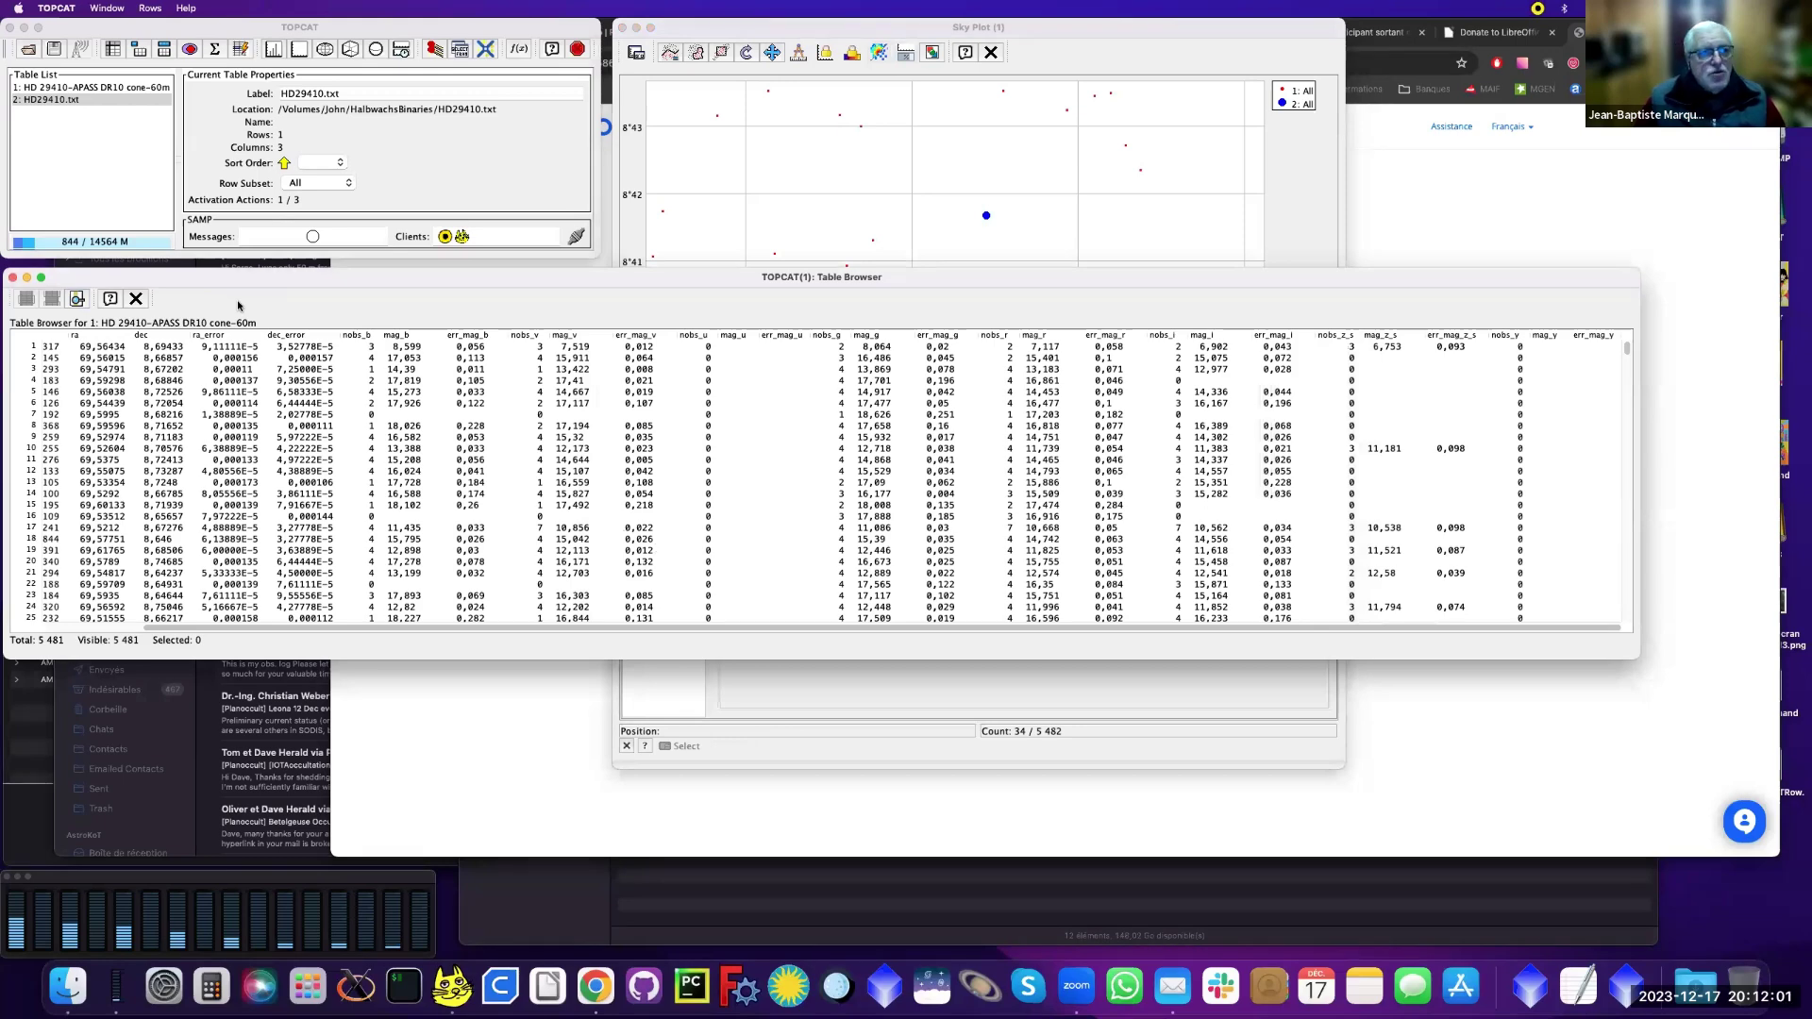
{"action": "left_click", "coordinate": [121, 191]}
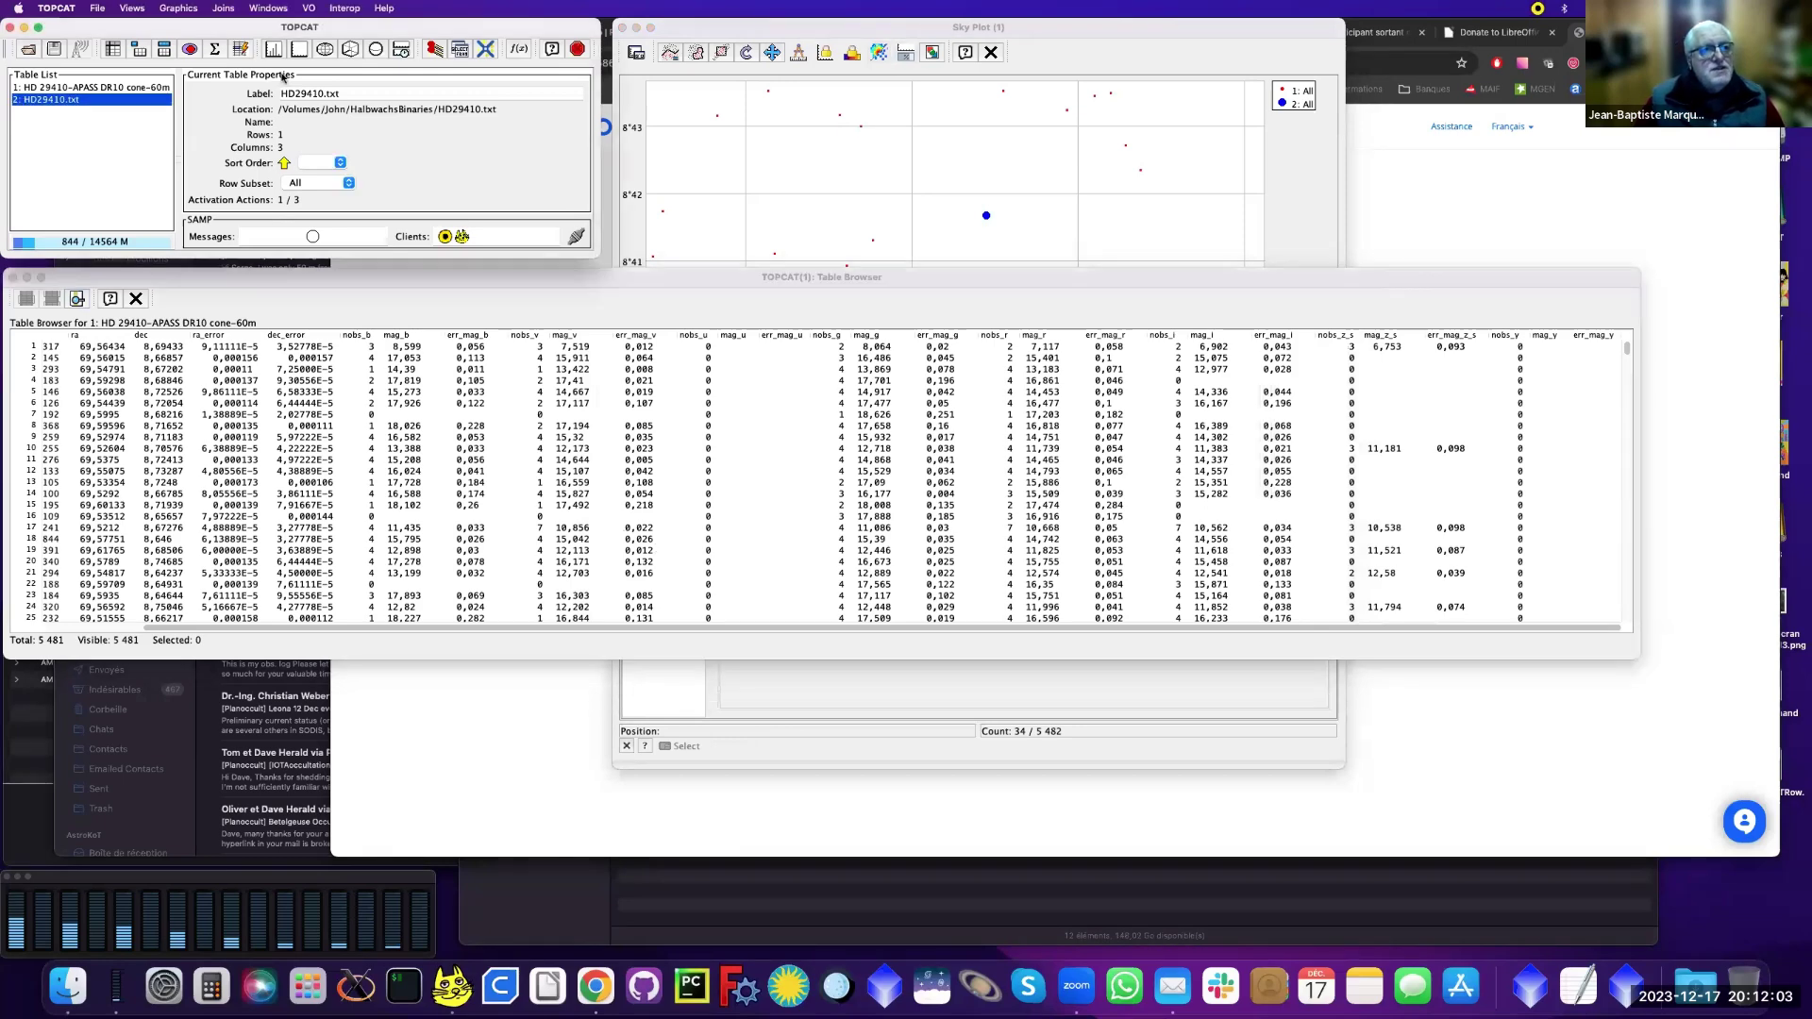
{"action": "left_click", "coordinate": [309, 8]}
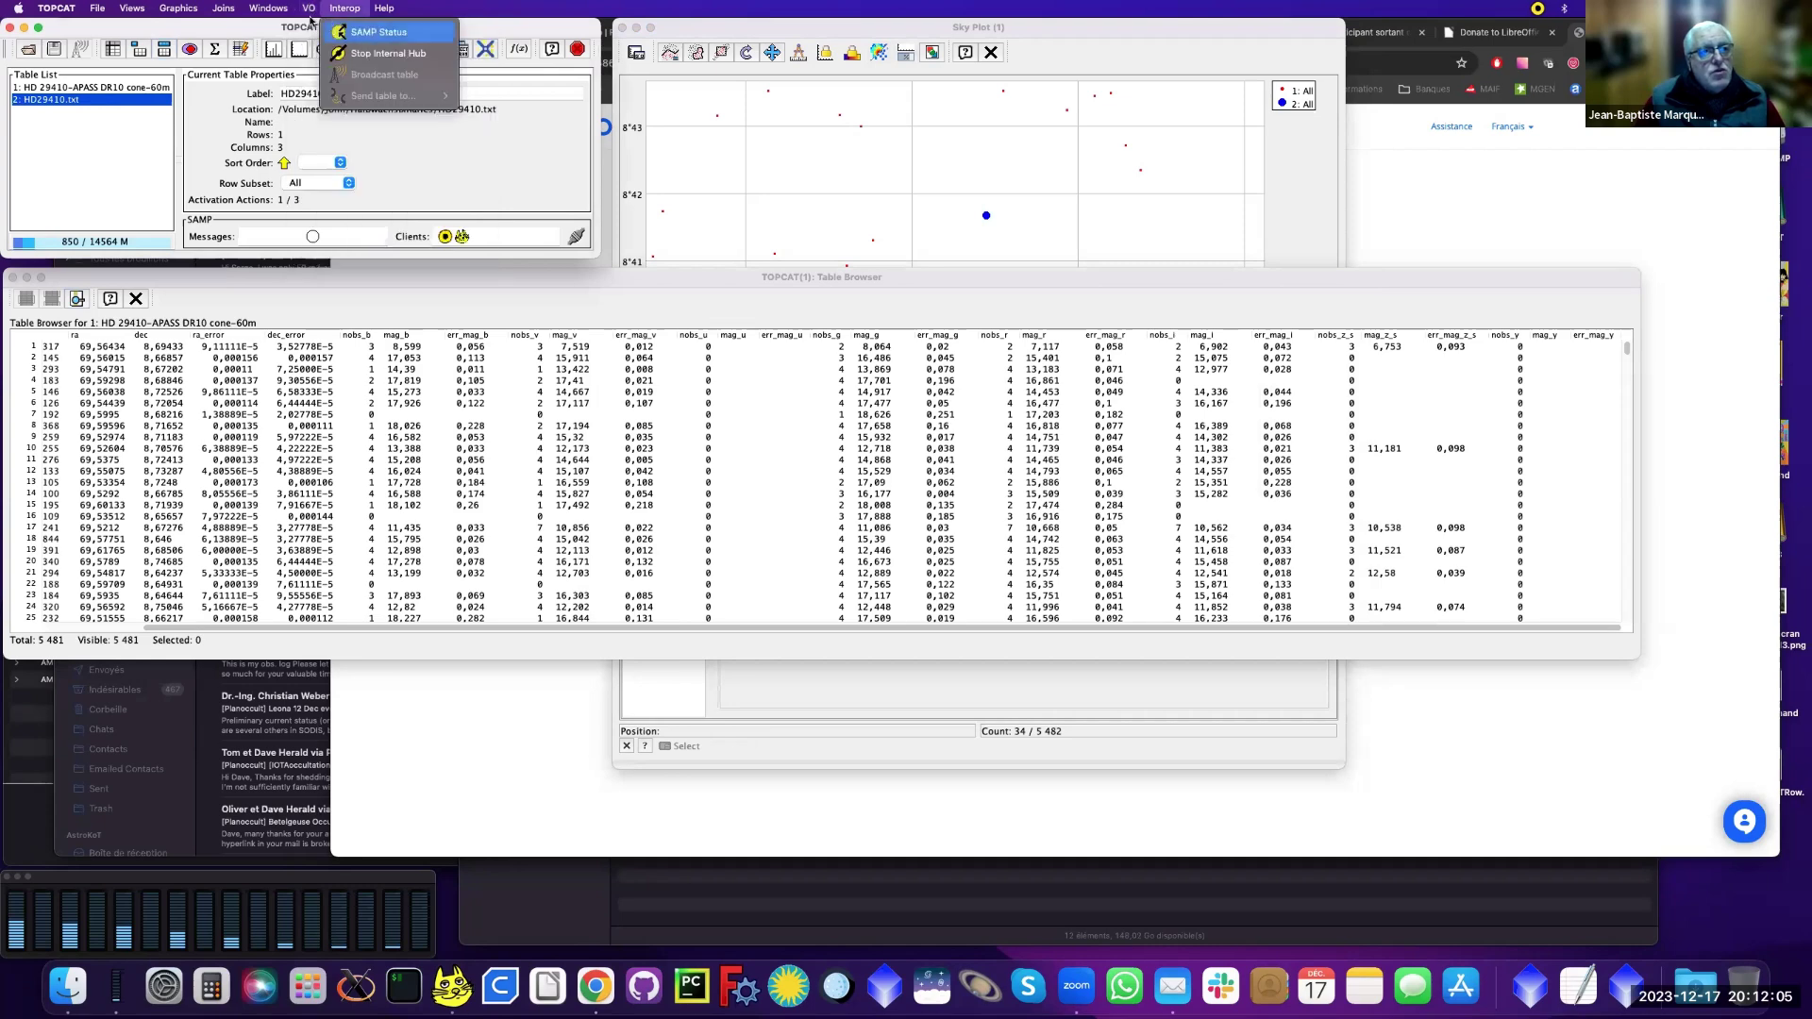
{"action": "left_click", "coordinate": [312, 31]}
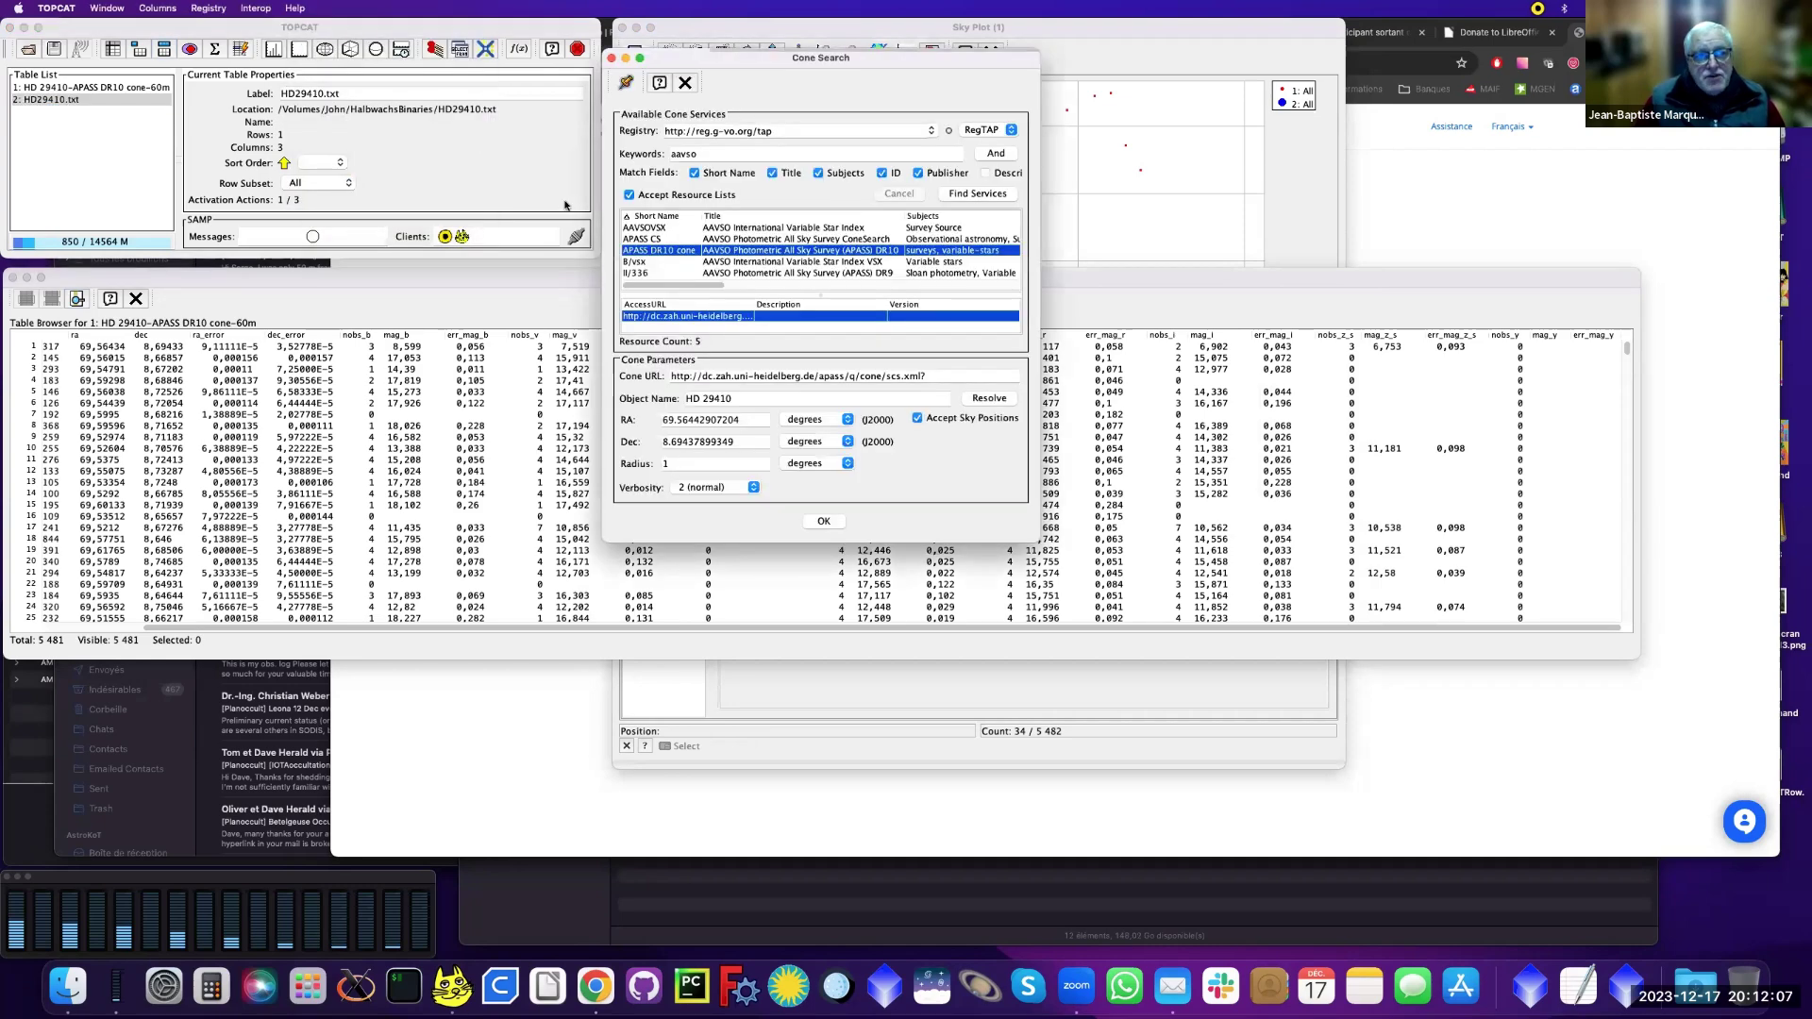
{"action": "left_click", "coordinate": [640, 262]}
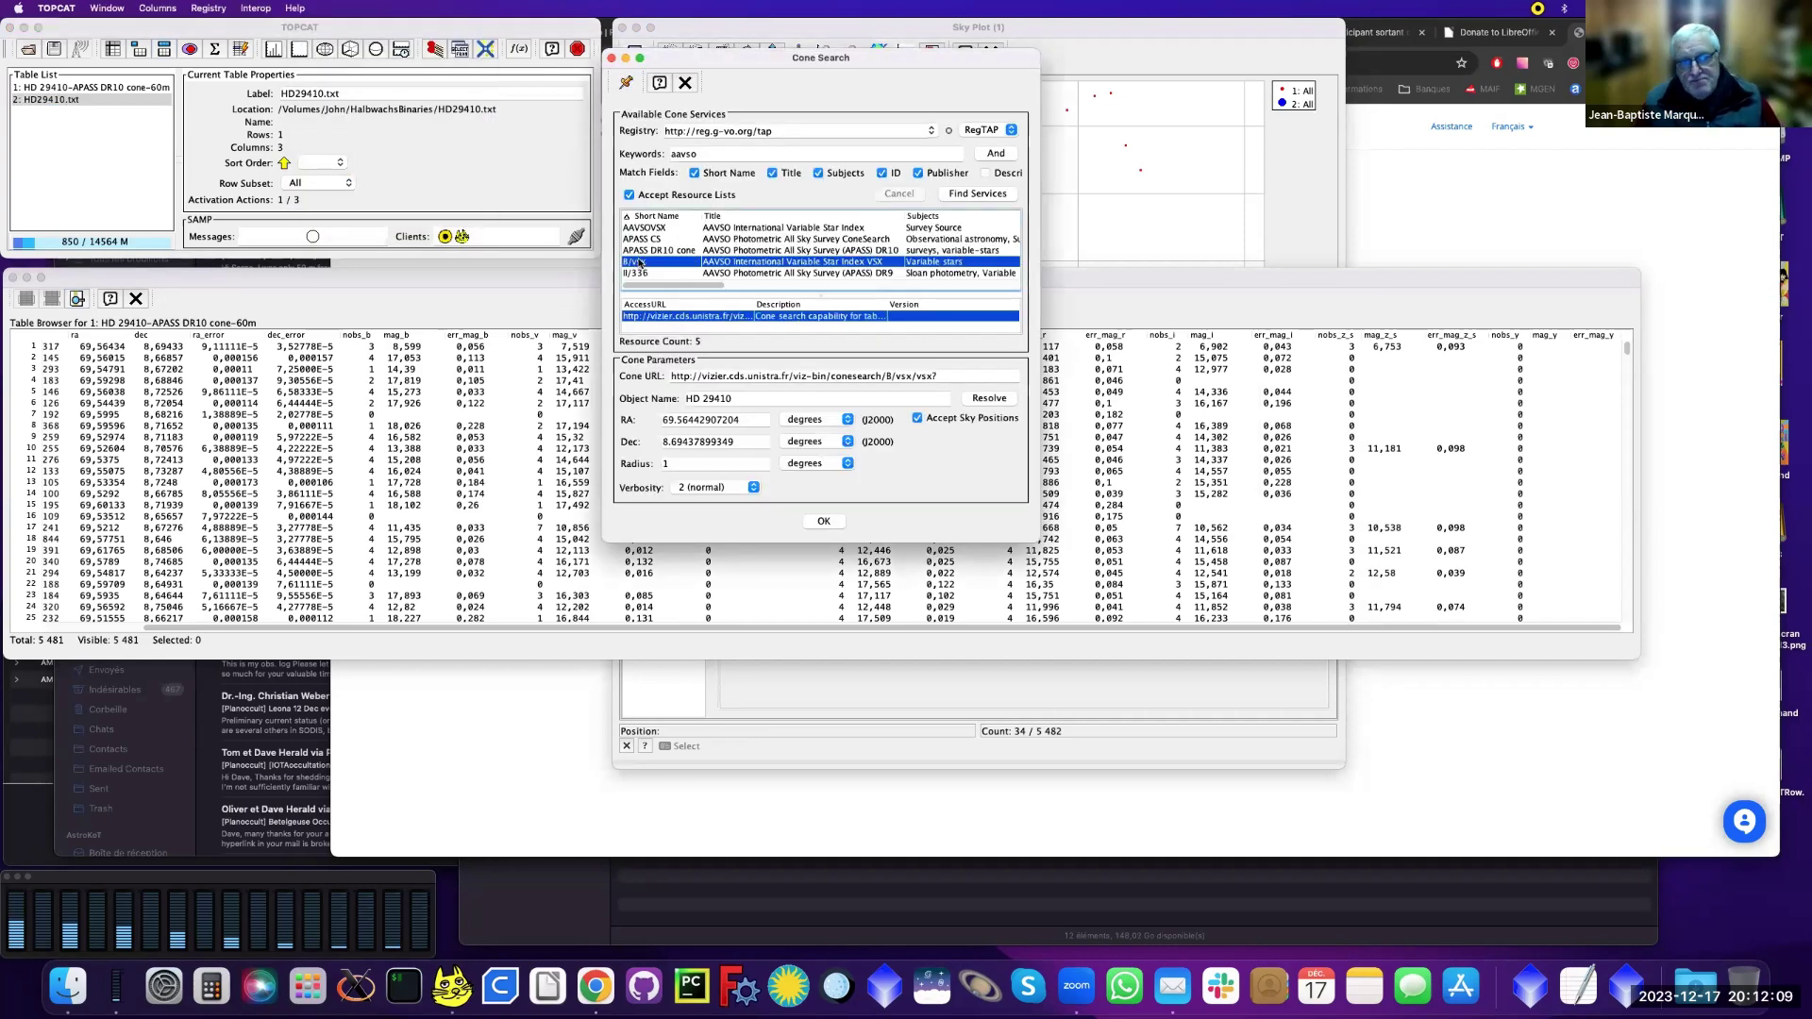
{"action": "left_click", "coordinate": [824, 521]}
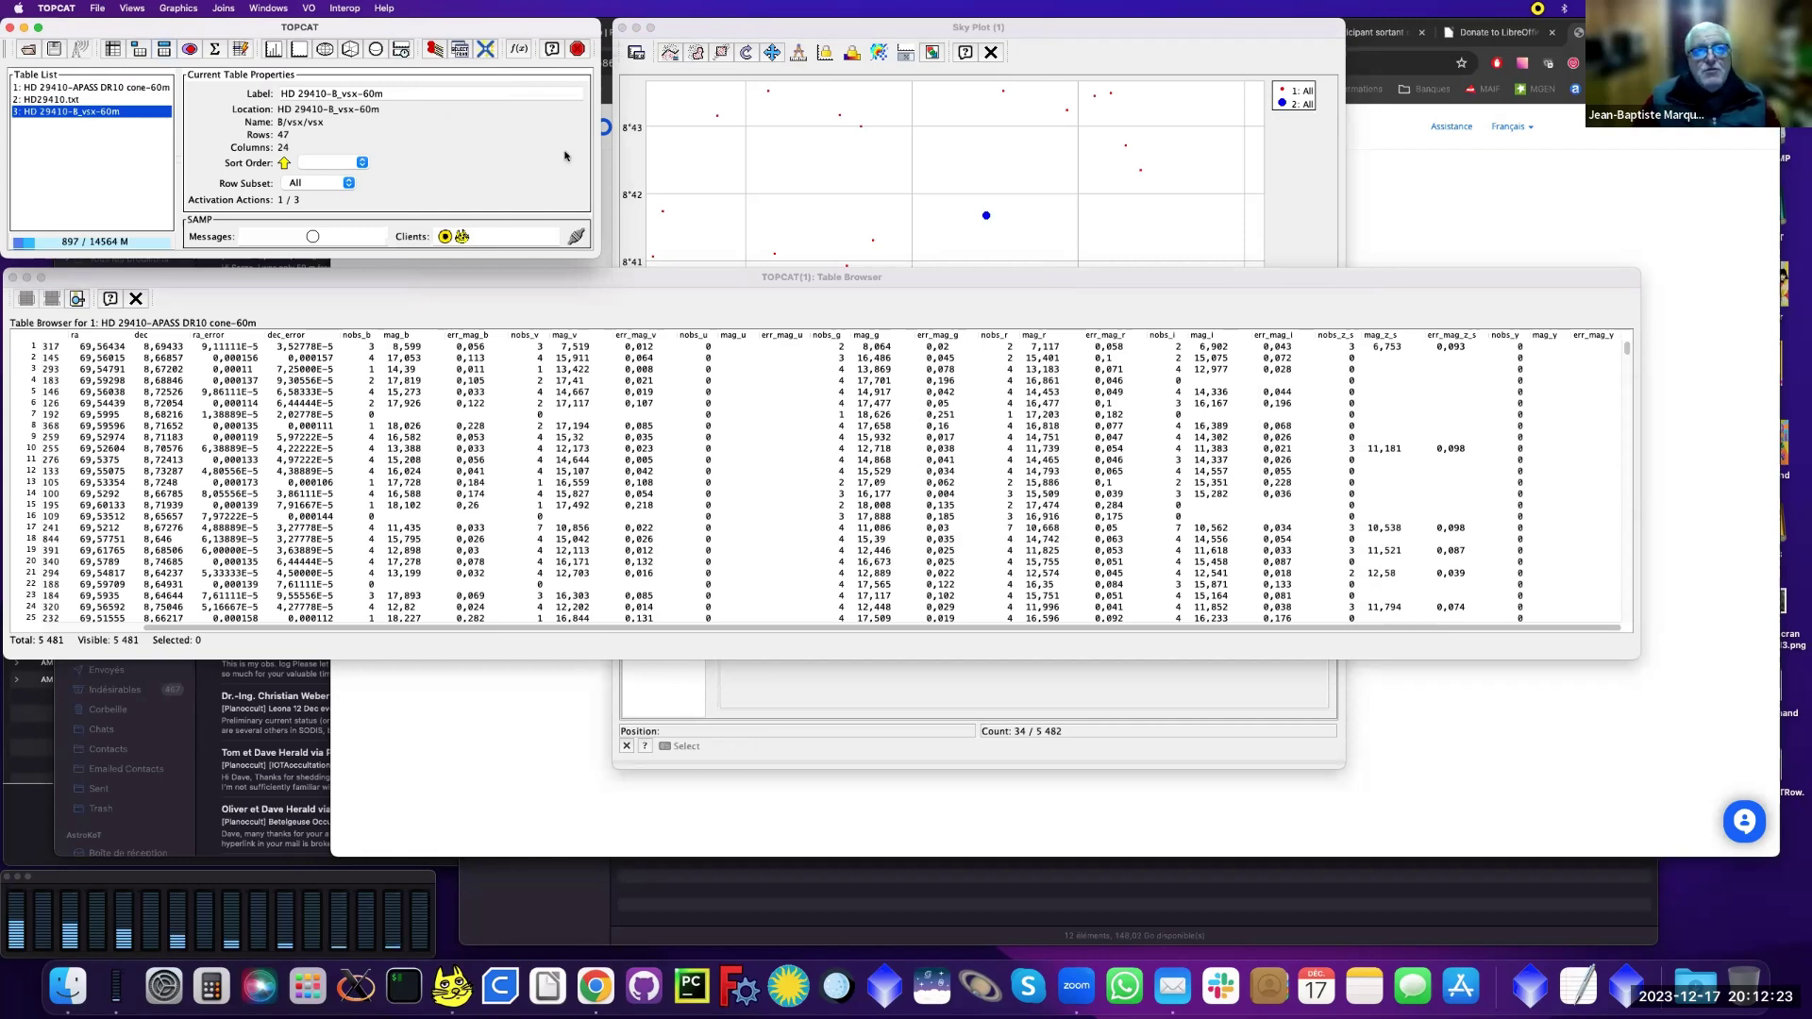
Step: Add the HD 29410 B/vsx result table to the sky plot as another position layer and enlarge the plot window
{"action": "left_click", "coordinate": [693, 29]}
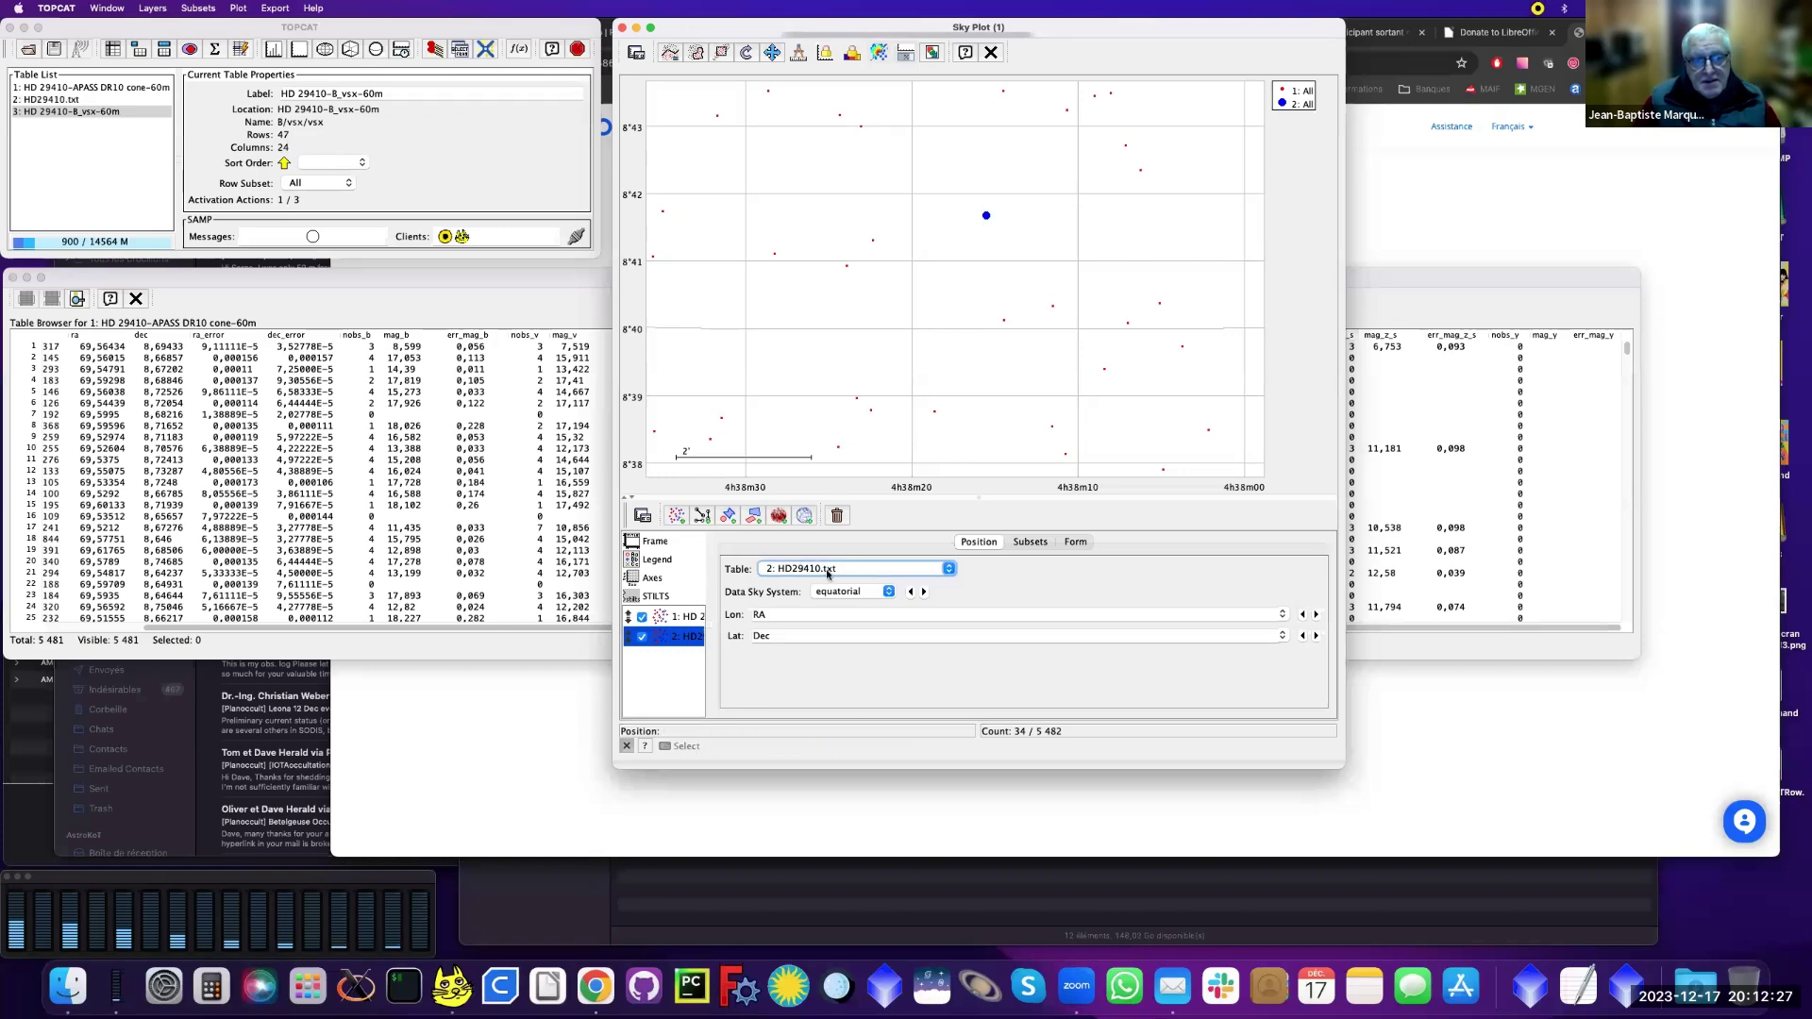
{"action": "left_click", "coordinate": [678, 516]}
{"action": "left_click", "coordinate": [845, 568]}
{"action": "left_click", "coordinate": [827, 595]}
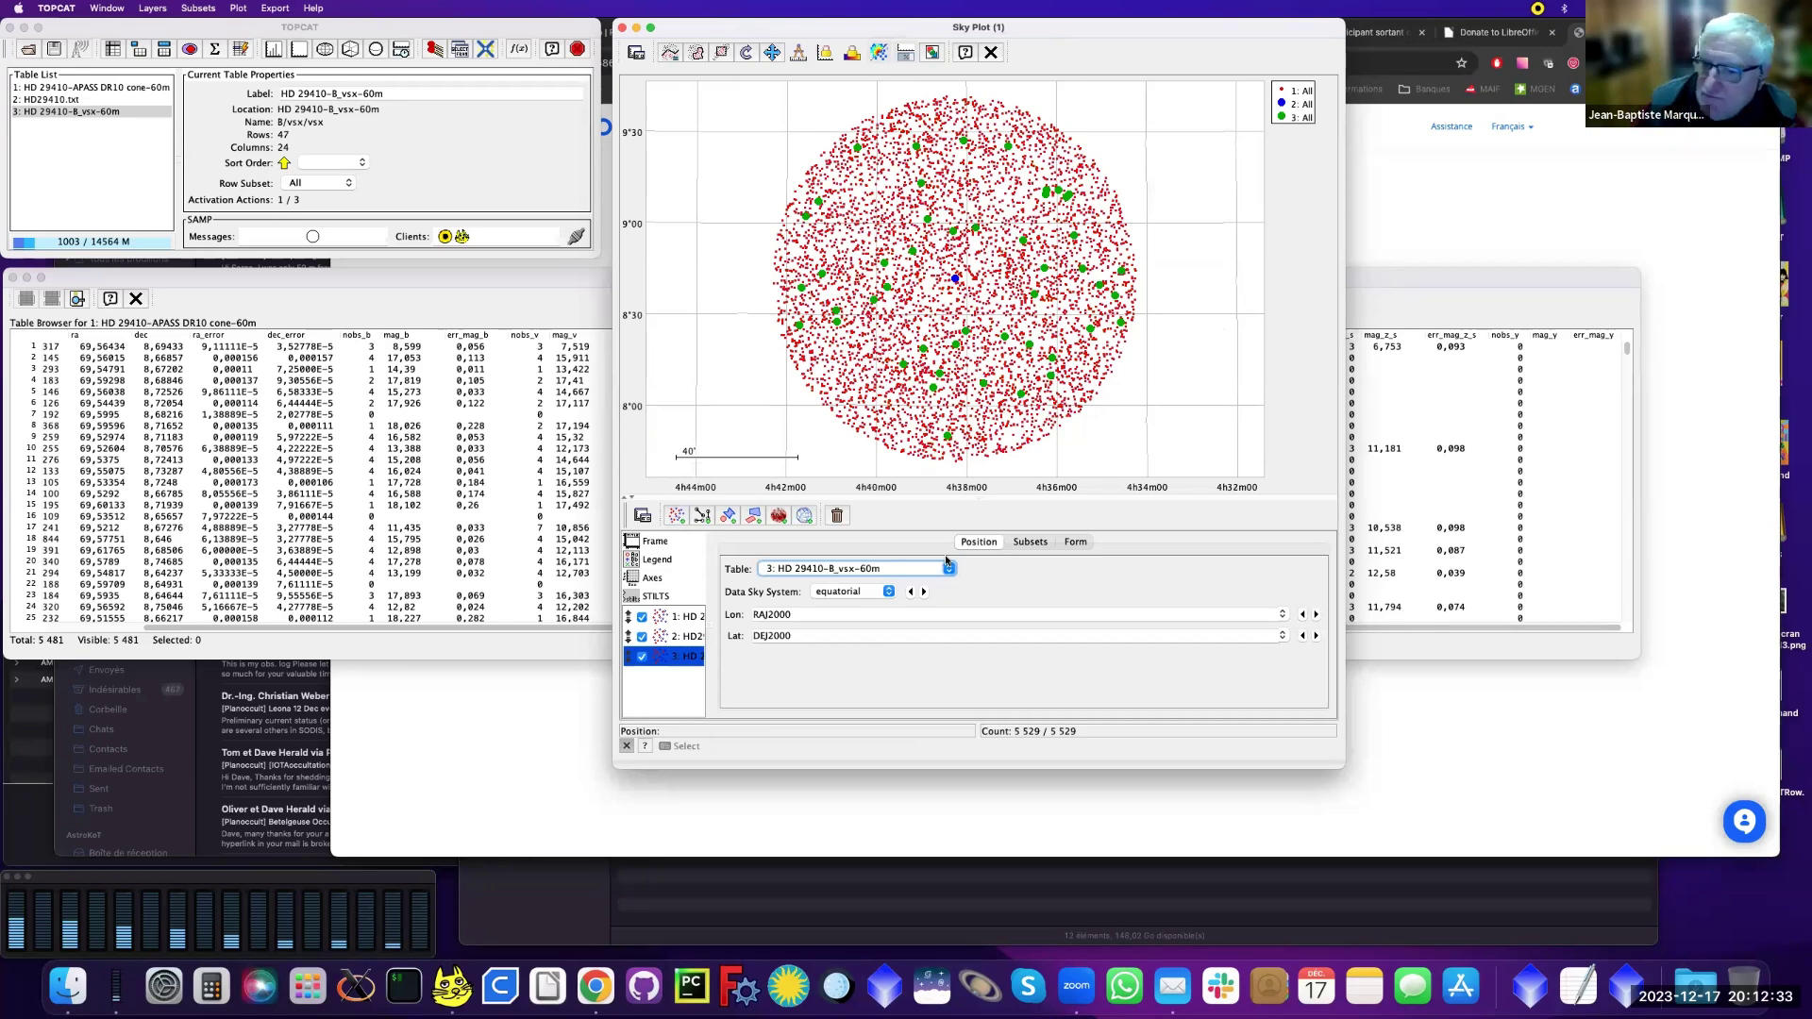
{"action": "left_click_drag", "start_coordinate": [1341, 766], "coordinate": [1578, 913]}
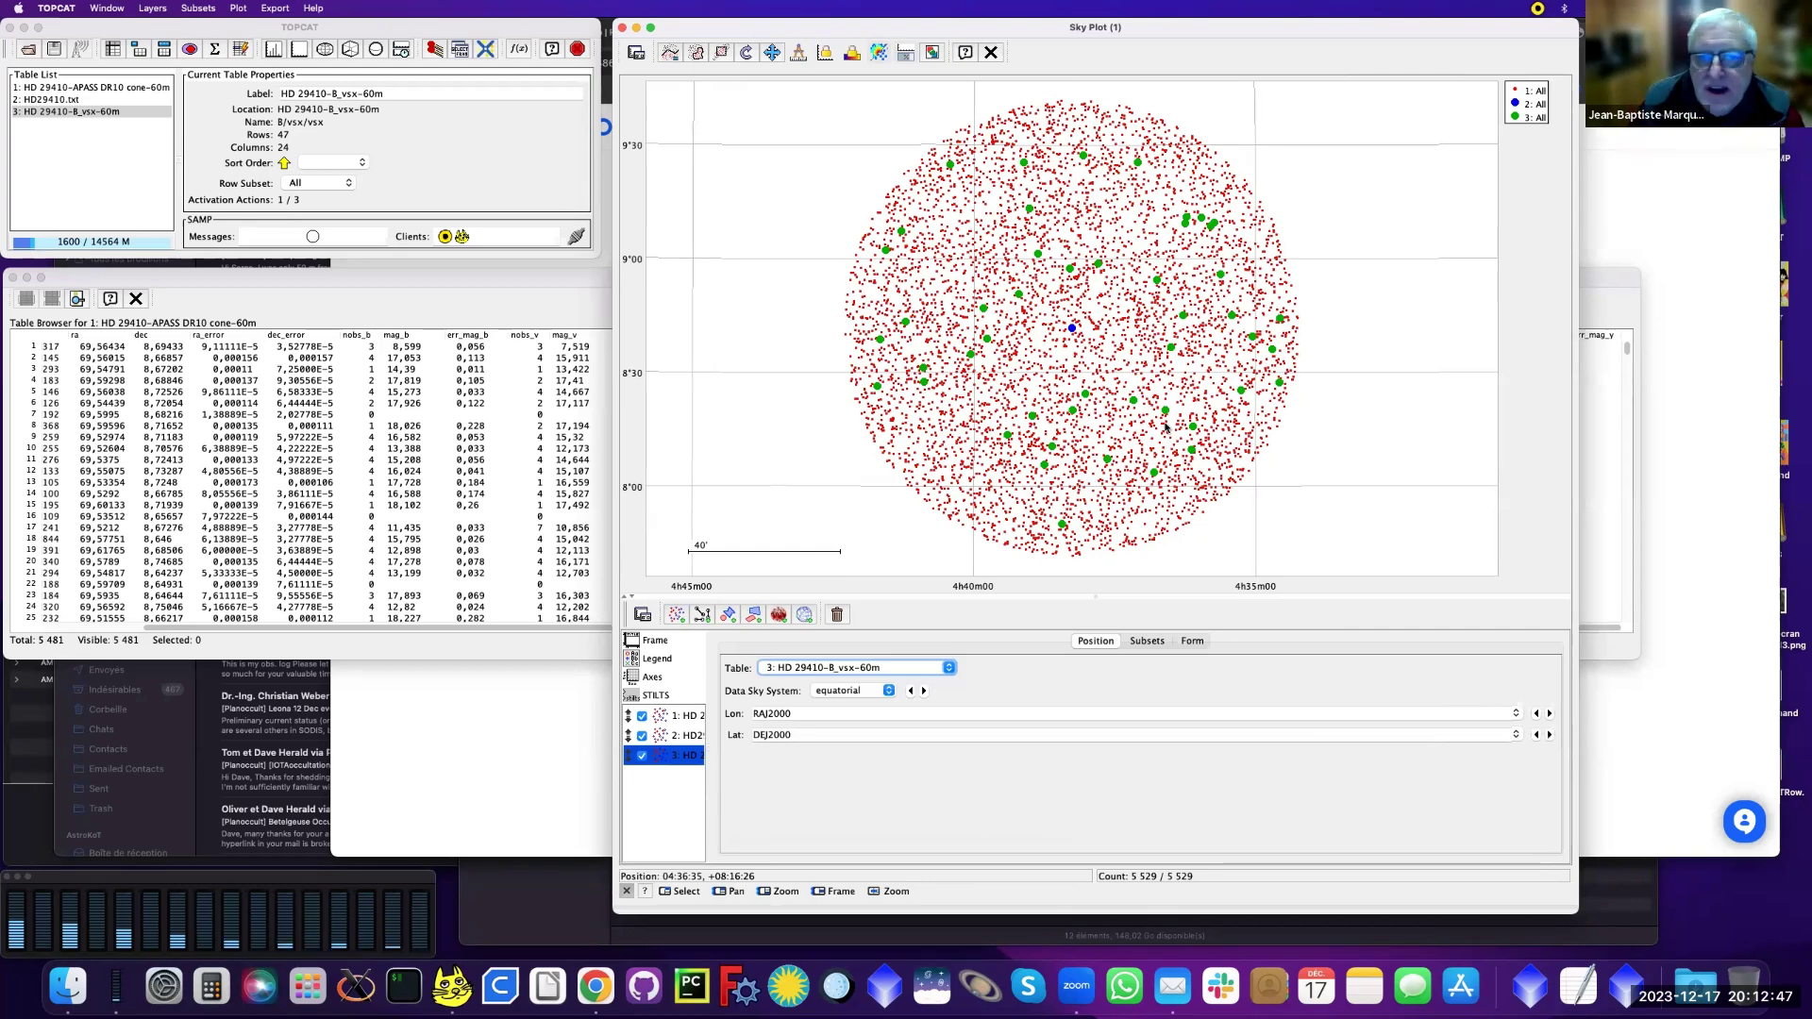
Step: Change the marker shape of the B/vsx layer in the sky plot to an open circle
{"action": "left_click", "coordinate": [1072, 272]}
{"action": "scroll", "coordinate": [1067, 269], "scroll_direction": "up", "scroll_amount": 5}
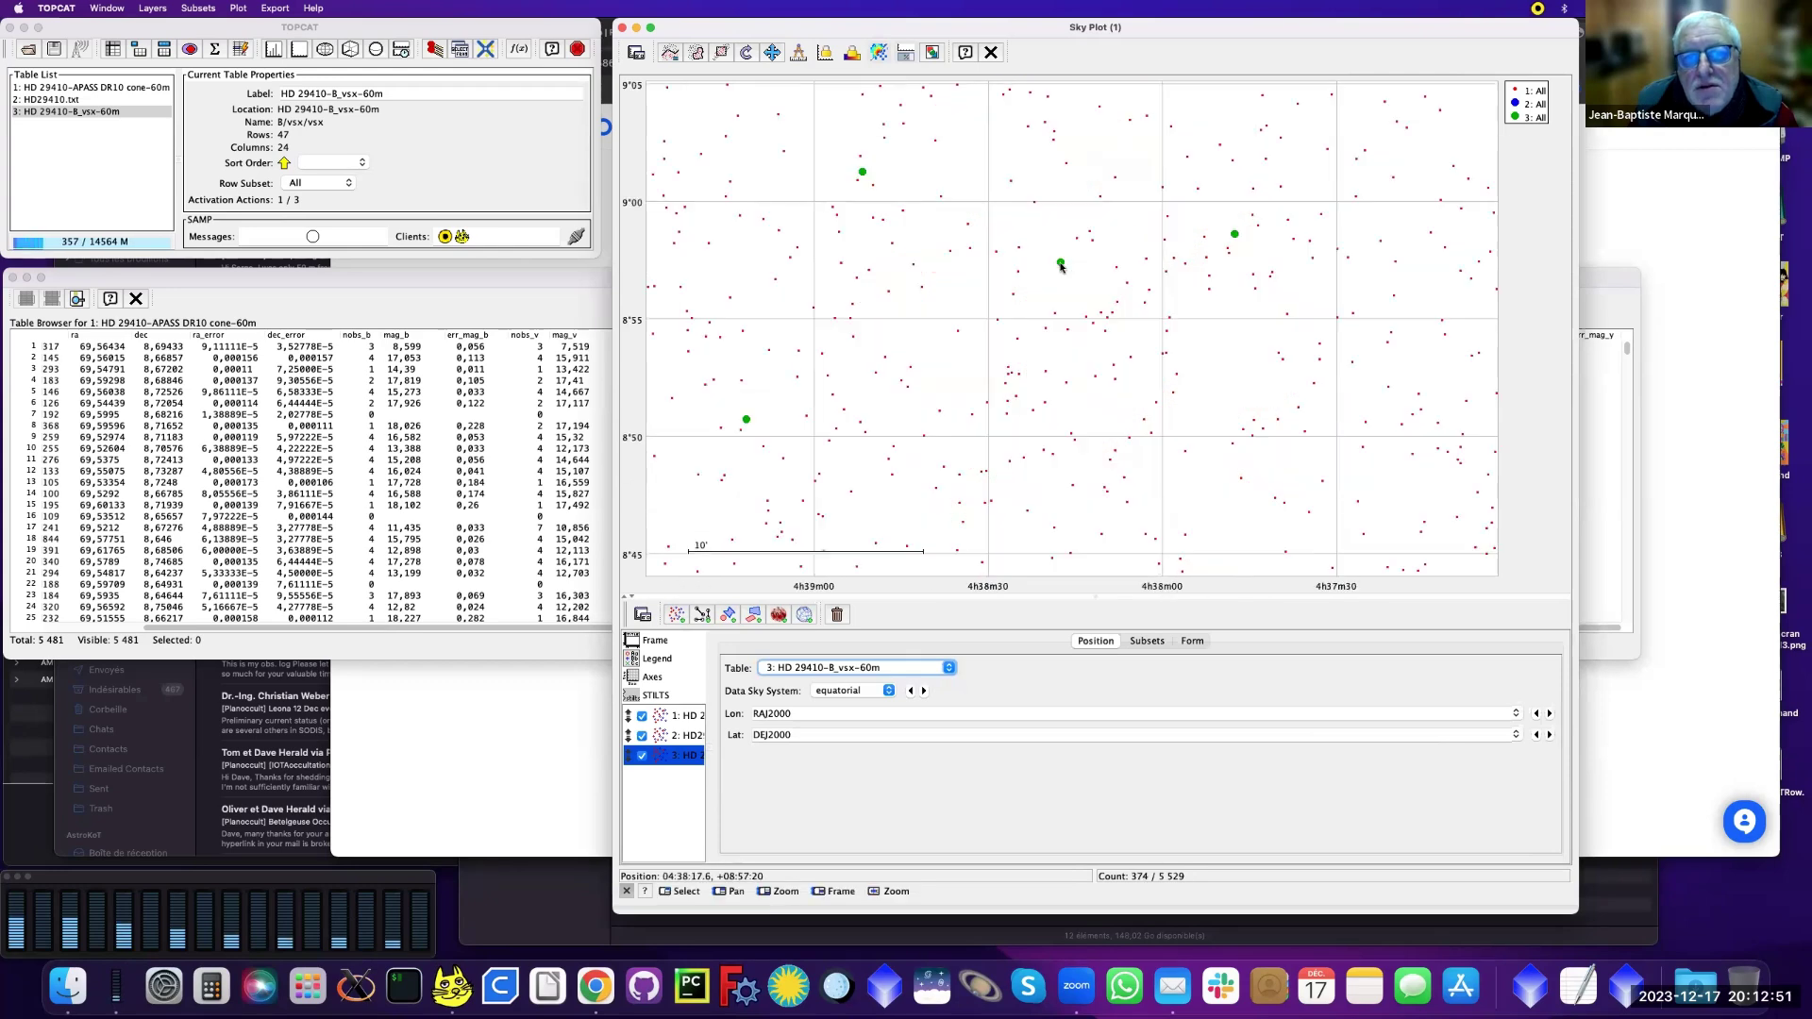
{"action": "scroll", "coordinate": [1061, 267], "scroll_direction": "up", "scroll_amount": 5}
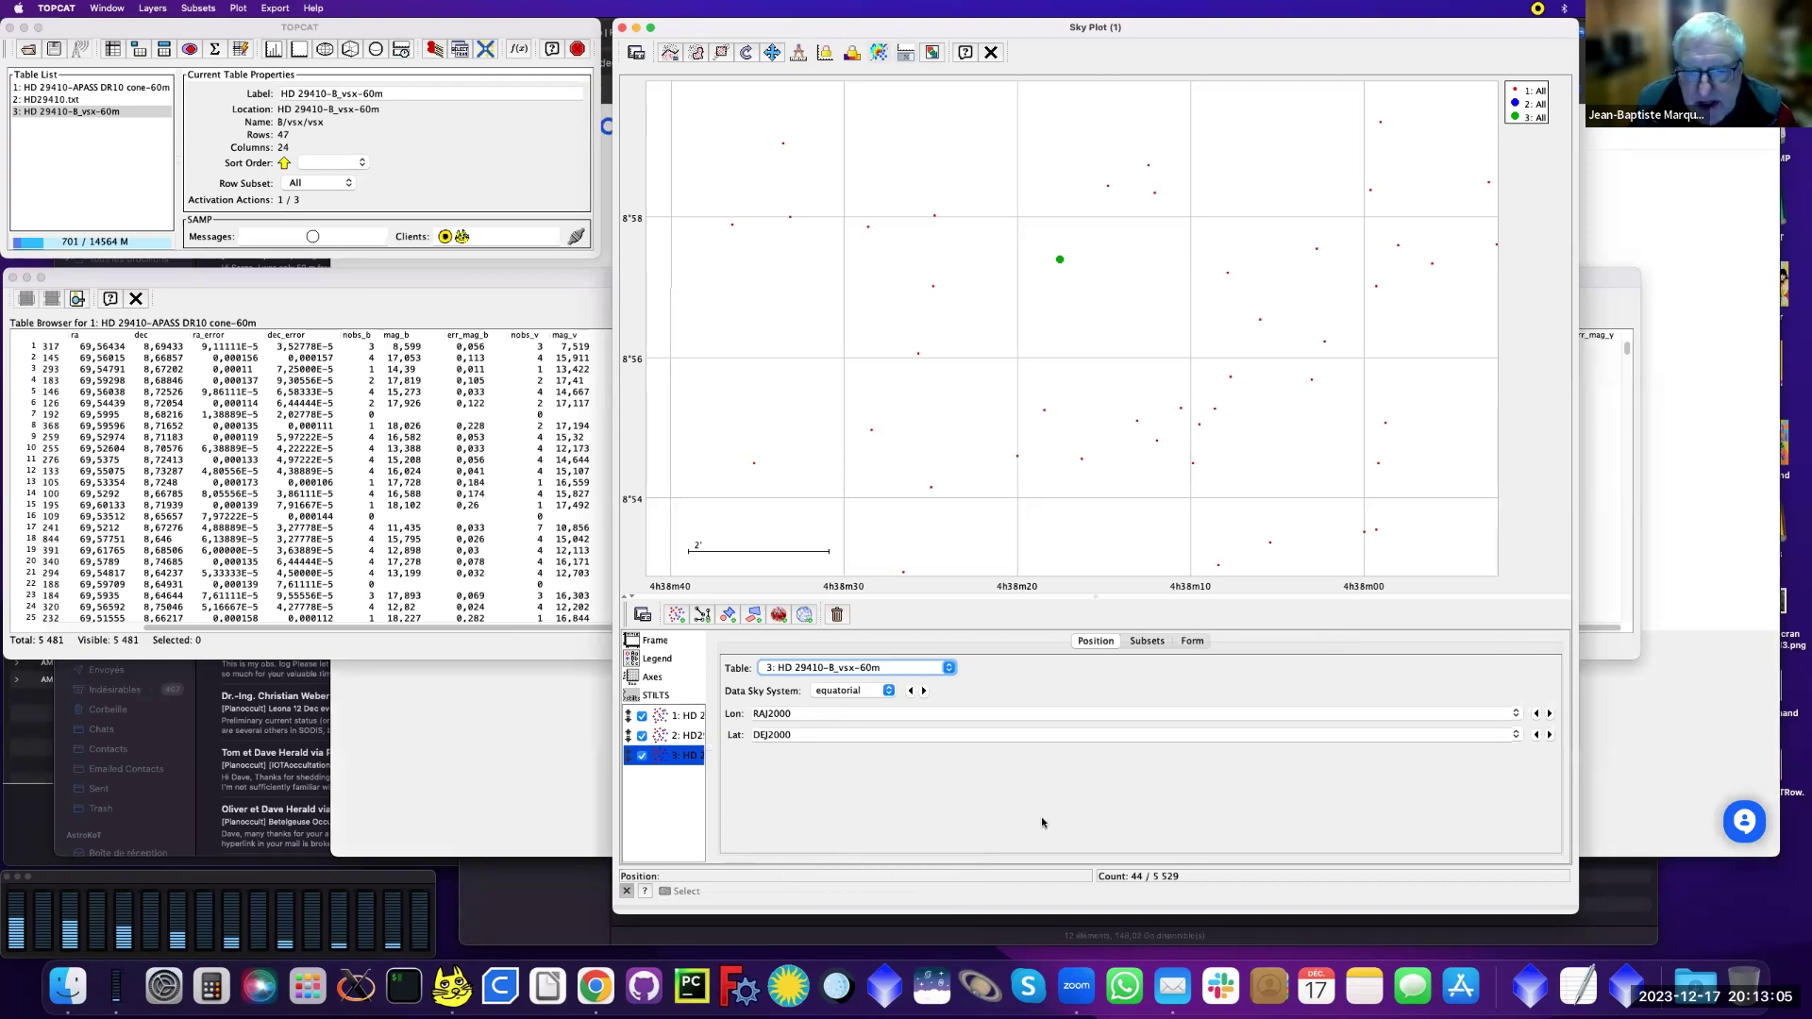
{"action": "left_click", "coordinate": [1192, 641]}
{"action": "left_click", "coordinate": [914, 721]}
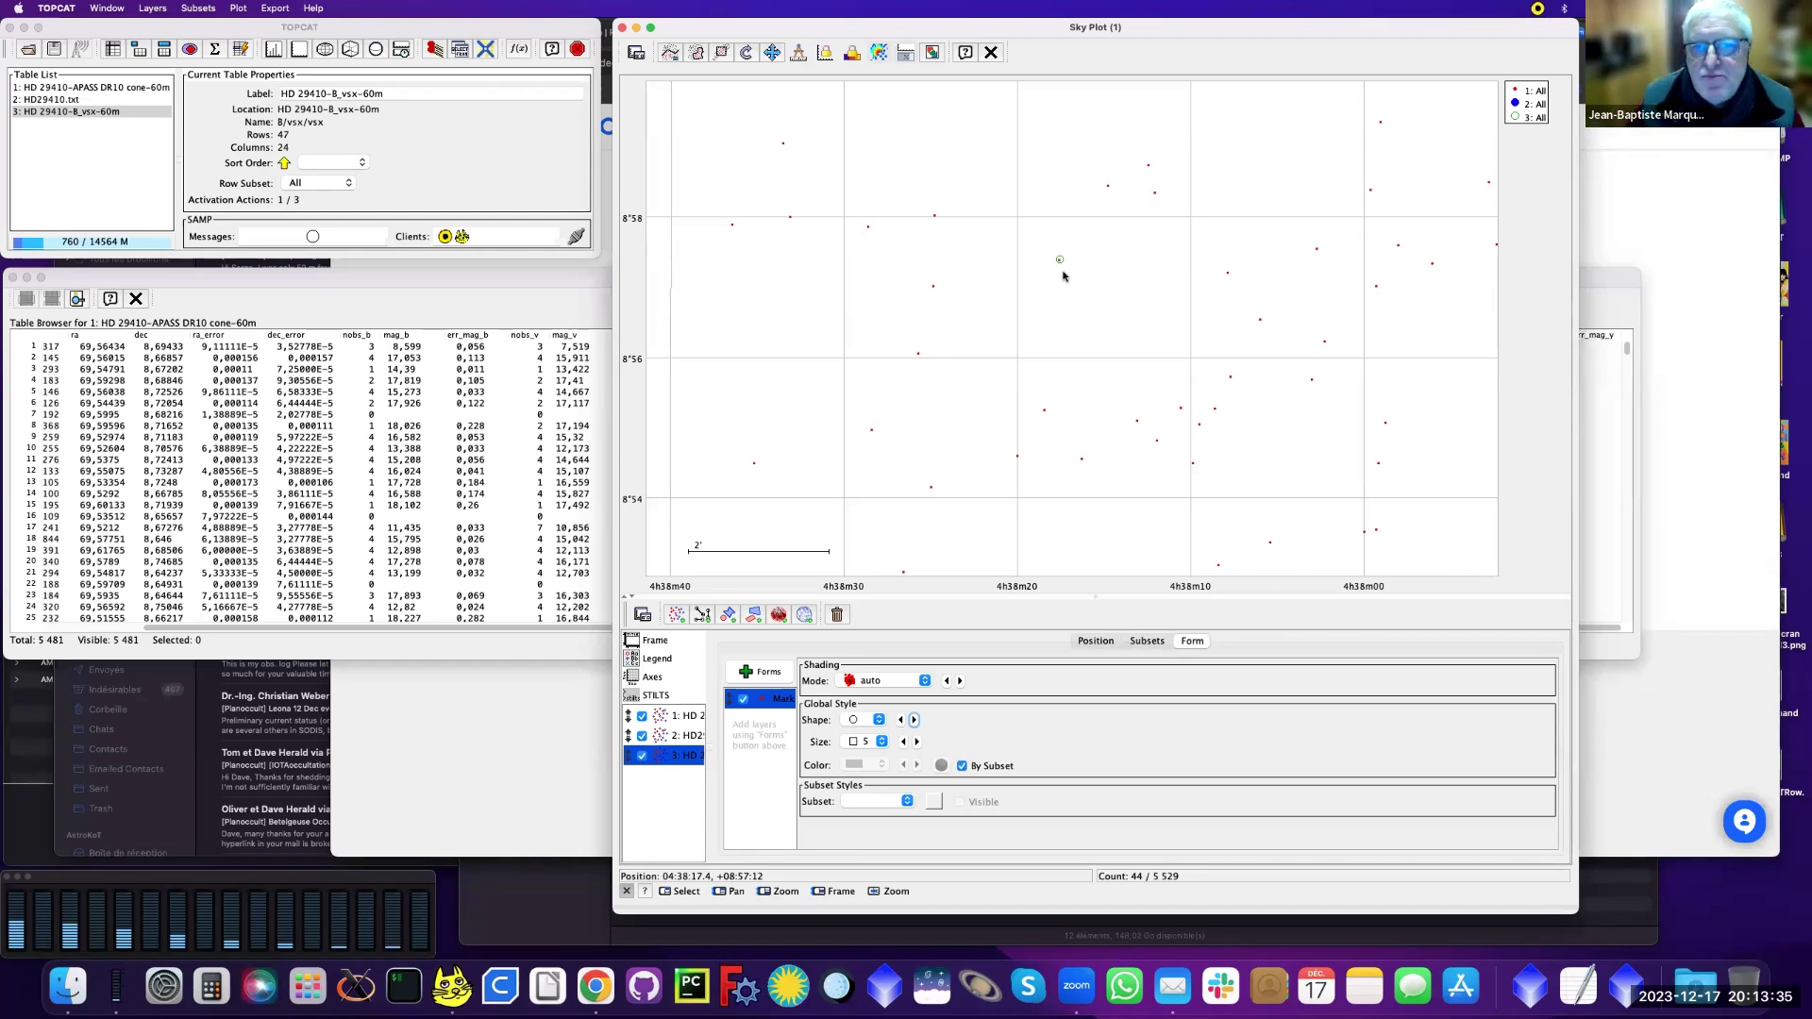
Step: Examine the column names and descriptions of the B/vsx result table and close the column list
{"action": "left_click", "coordinate": [456, 284]}
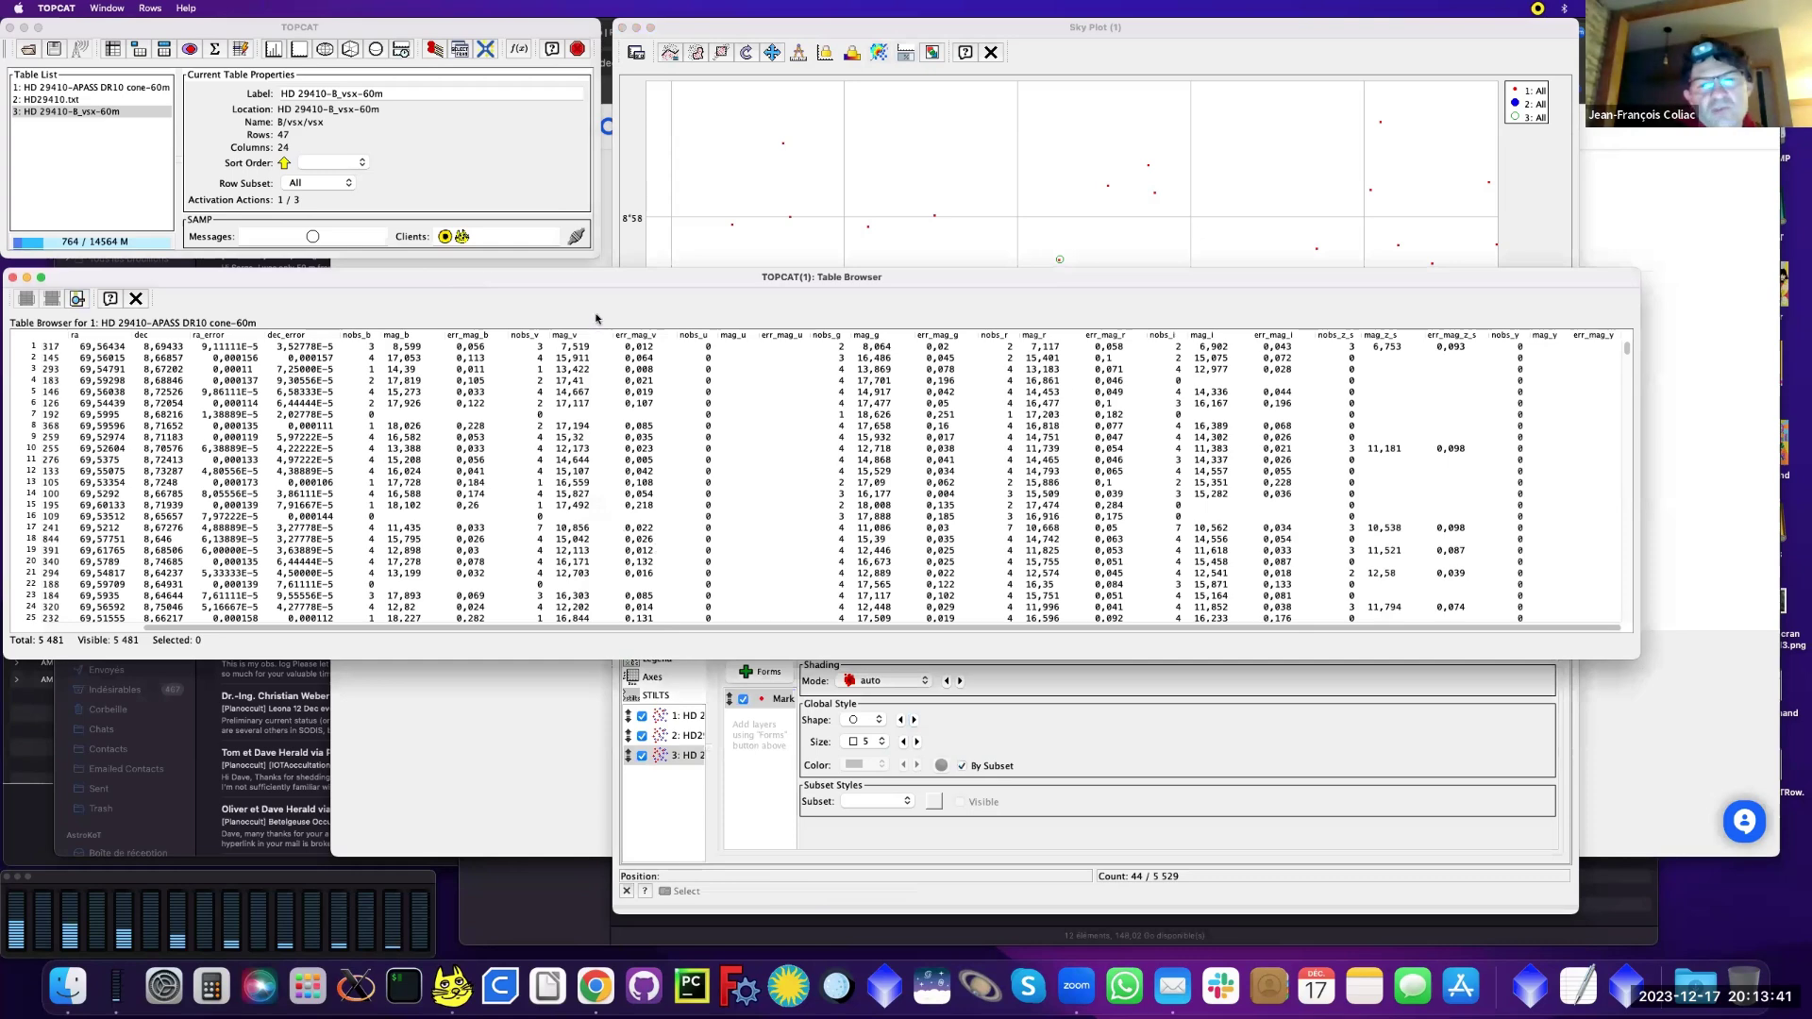
{"action": "left_click", "coordinate": [498, 189]}
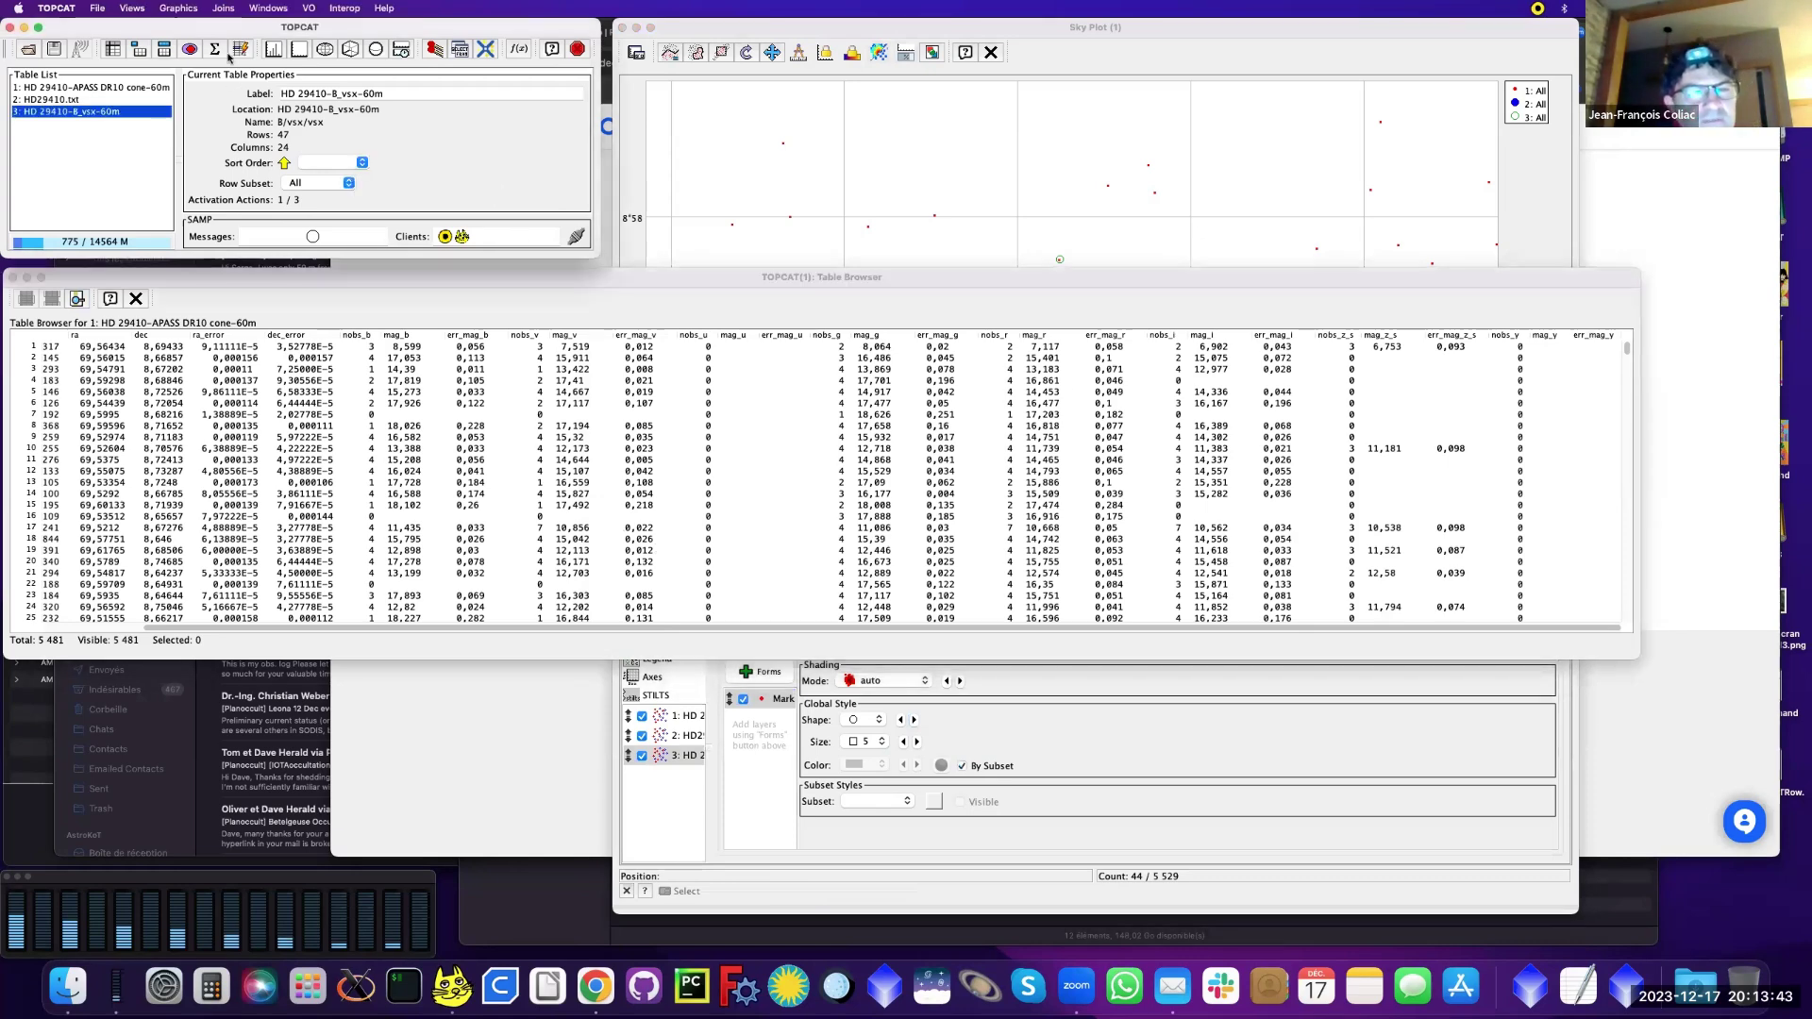
{"action": "left_click", "coordinate": [166, 51]}
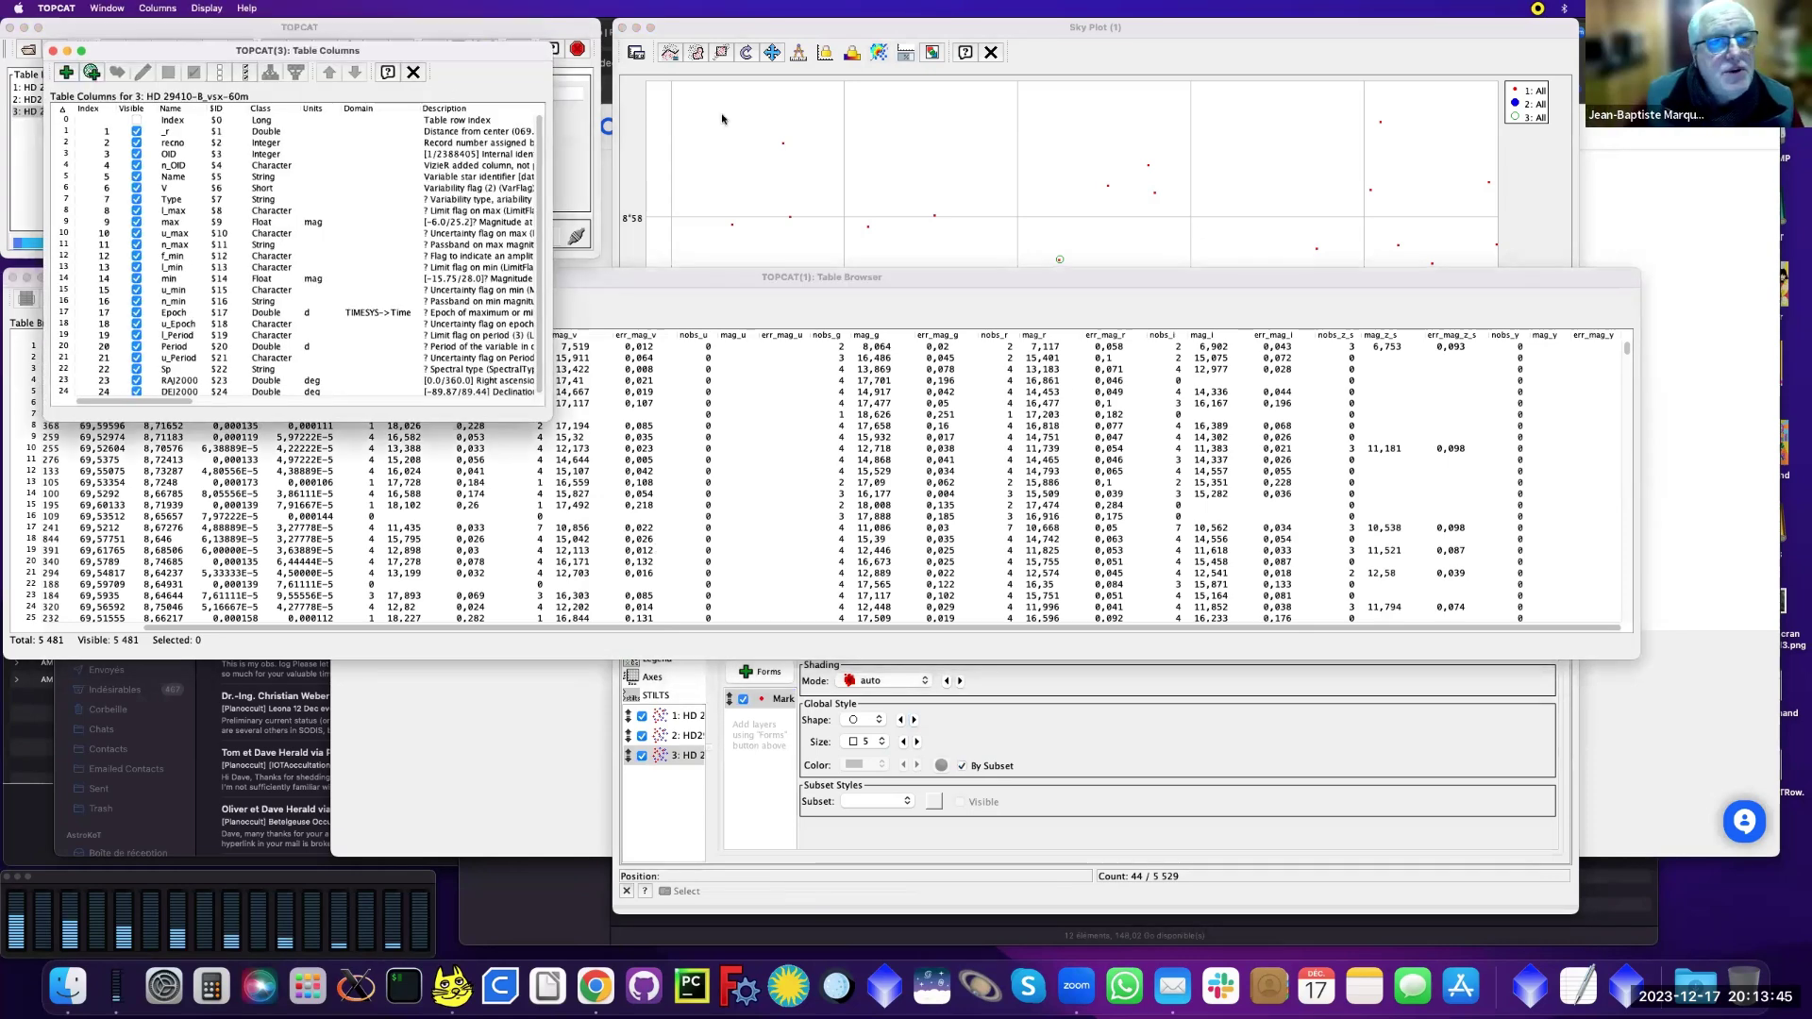
{"action": "left_click_drag", "start_coordinate": [507, 103], "coordinate": [752, 132]}
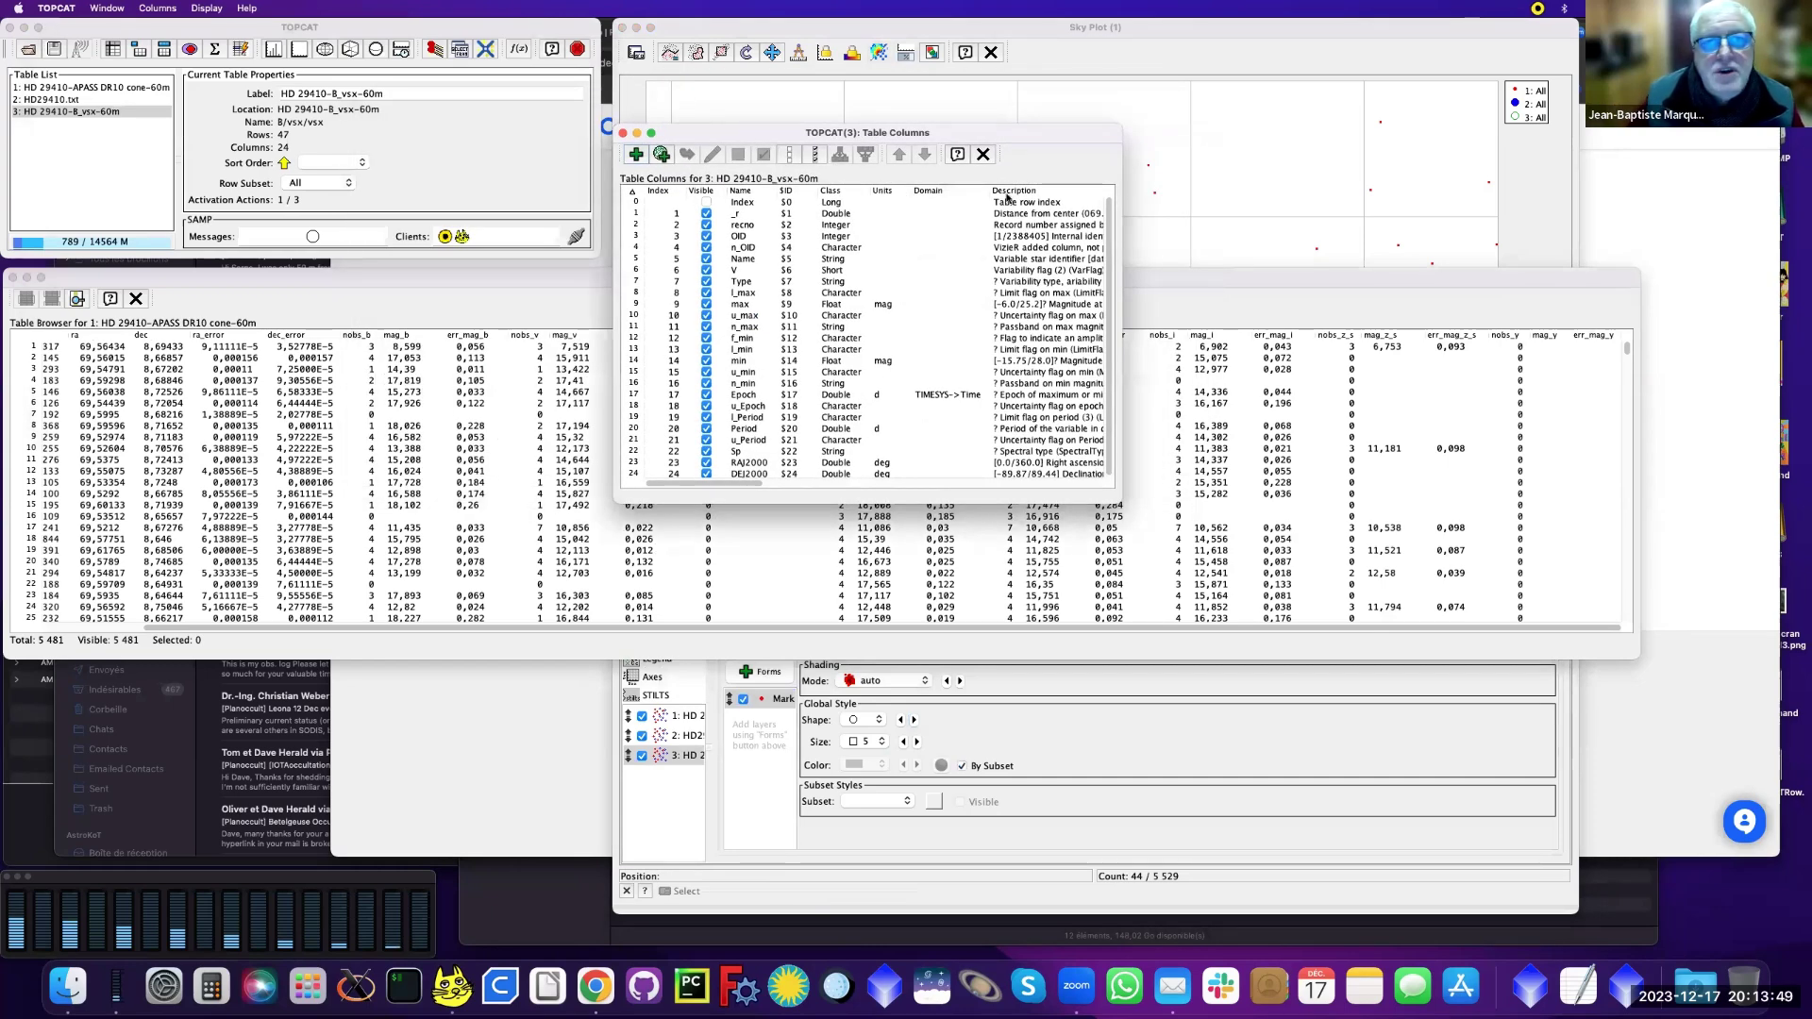
{"action": "left_click", "coordinate": [982, 154]}
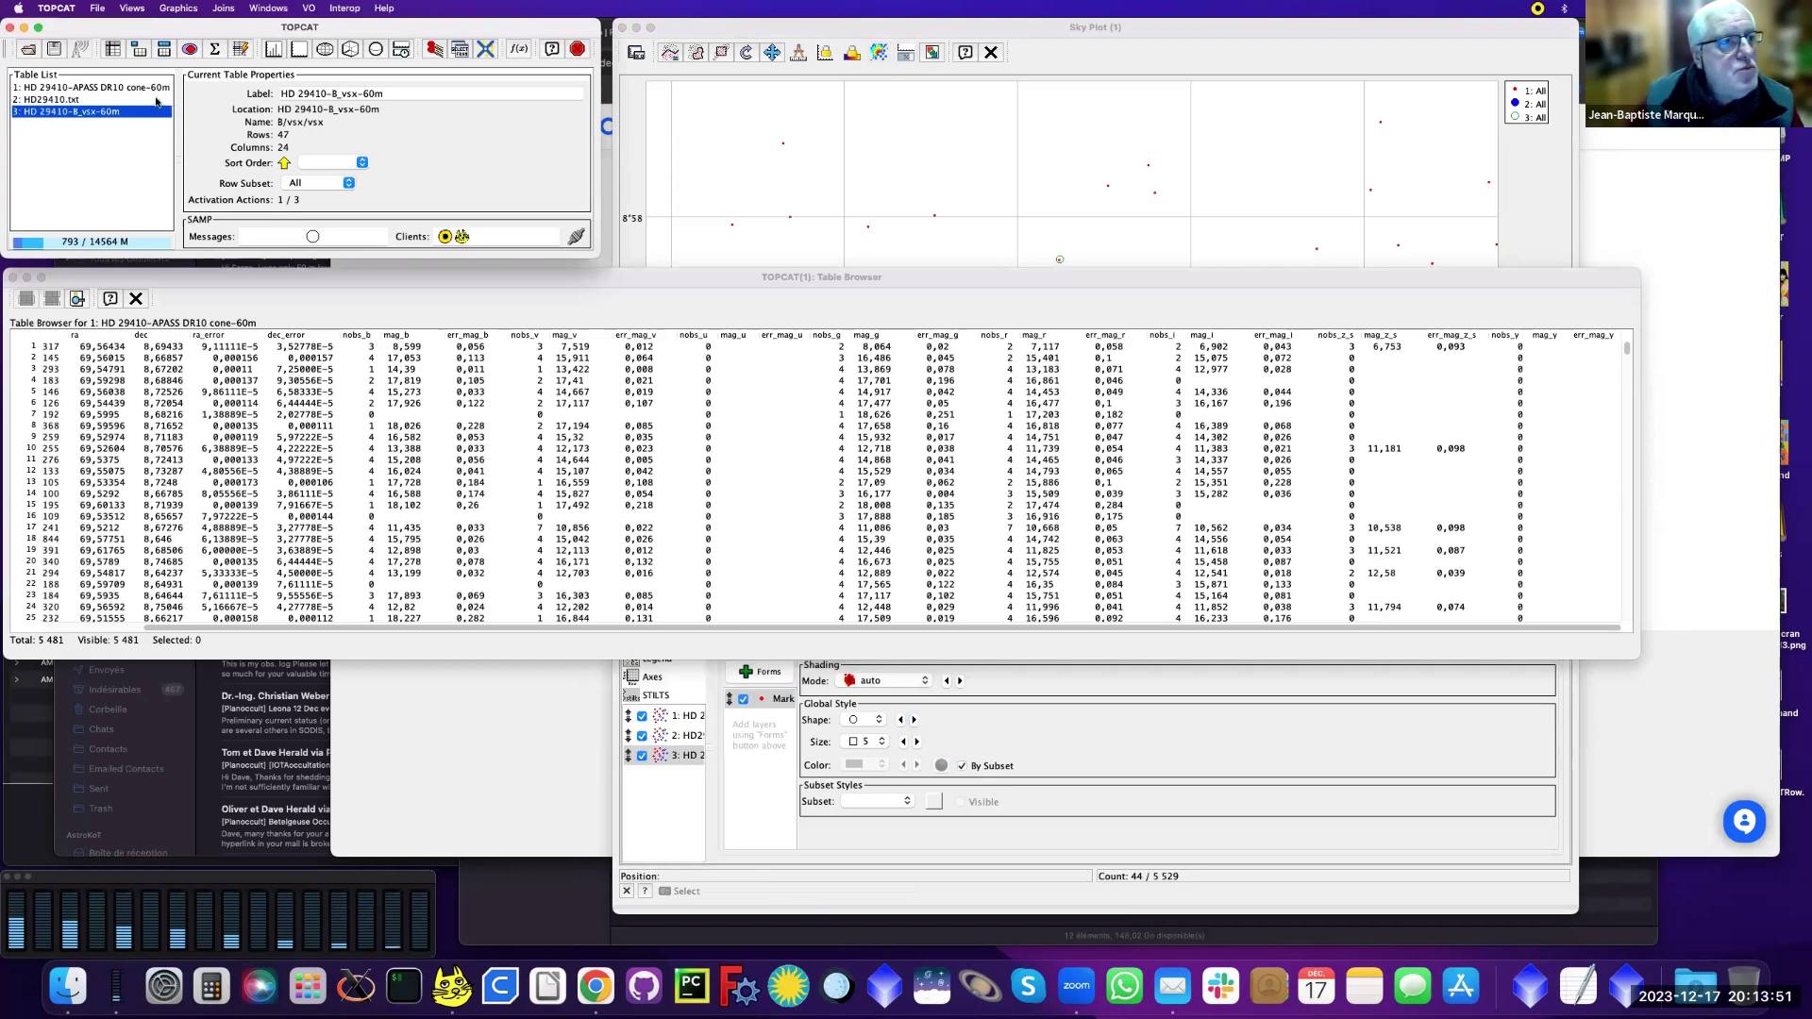
Step: Open the column list of the APASS DR10 table and enlarge its window to show all the columns
{"action": "left_click", "coordinate": [155, 88]}
{"action": "left_click", "coordinate": [165, 51]}
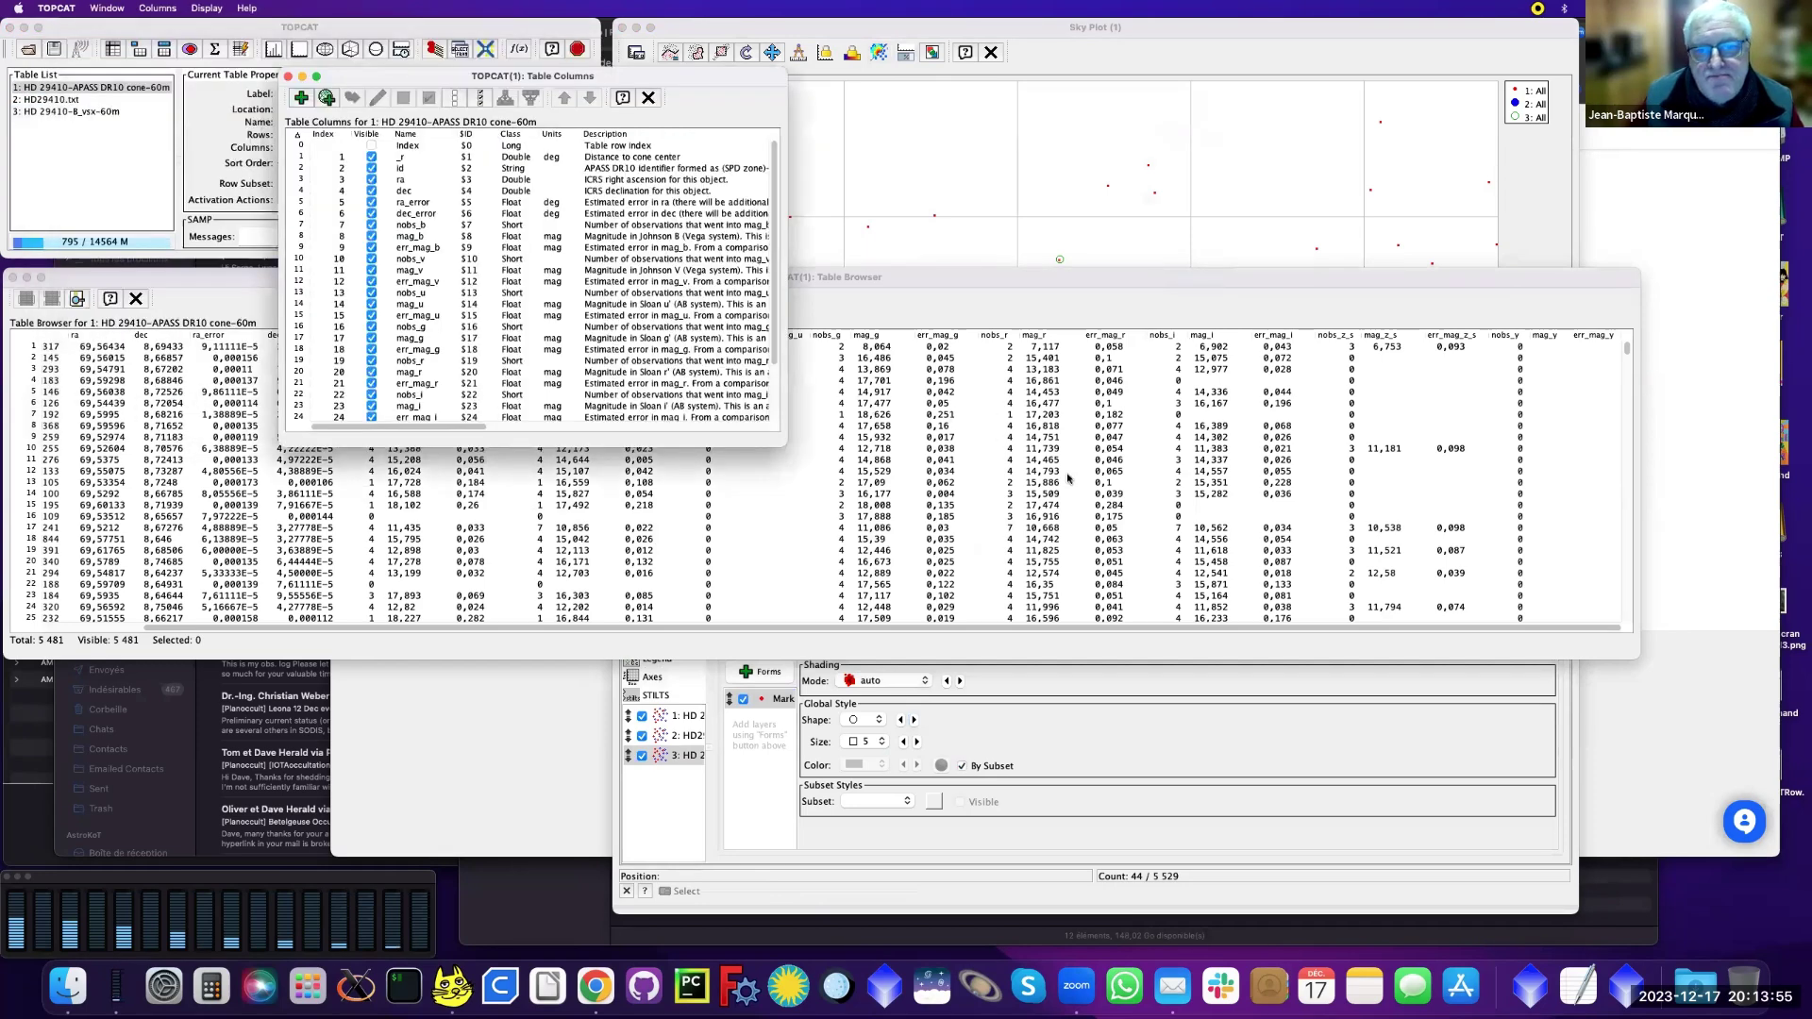
{"action": "left_click_drag", "start_coordinate": [567, 76], "coordinate": [826, 89]}
{"action": "left_click_drag", "start_coordinate": [1044, 458], "coordinate": [1207, 612]}
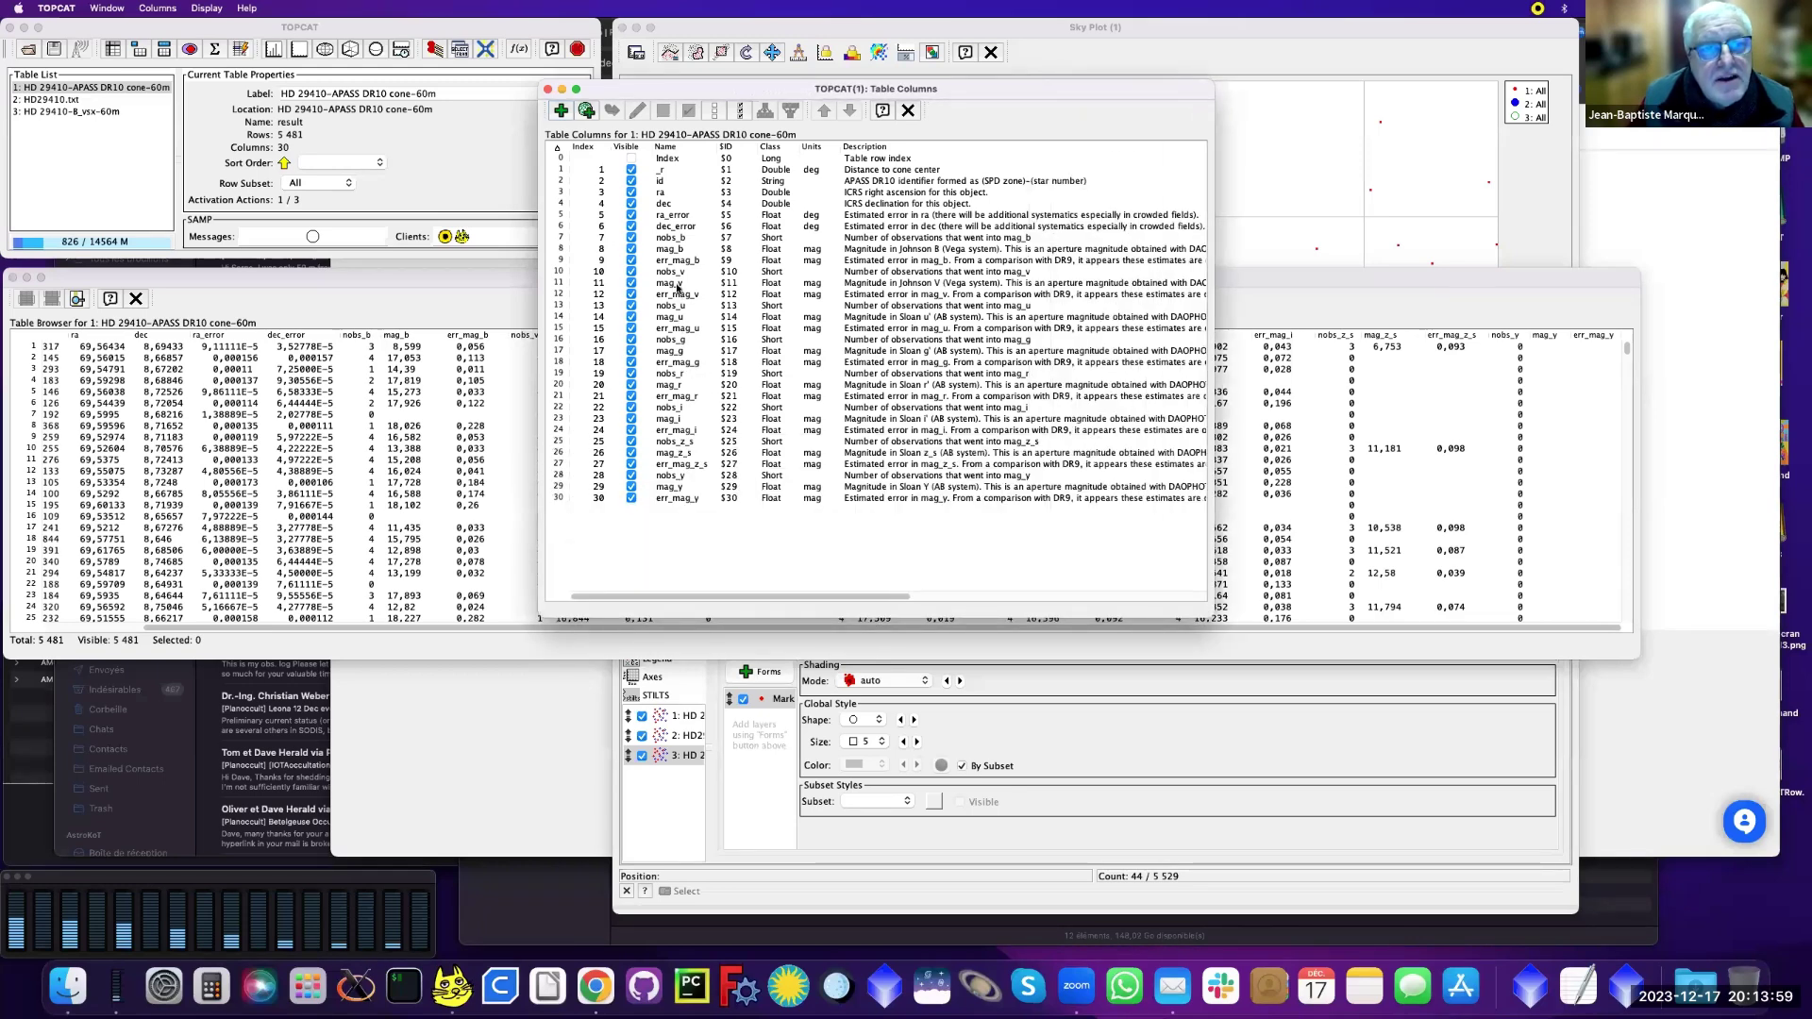
Step: Add a synthetic column named b_v after mag_v in the APASS table, defined by the expression $8-$11
{"action": "left_click", "coordinate": [672, 249]}
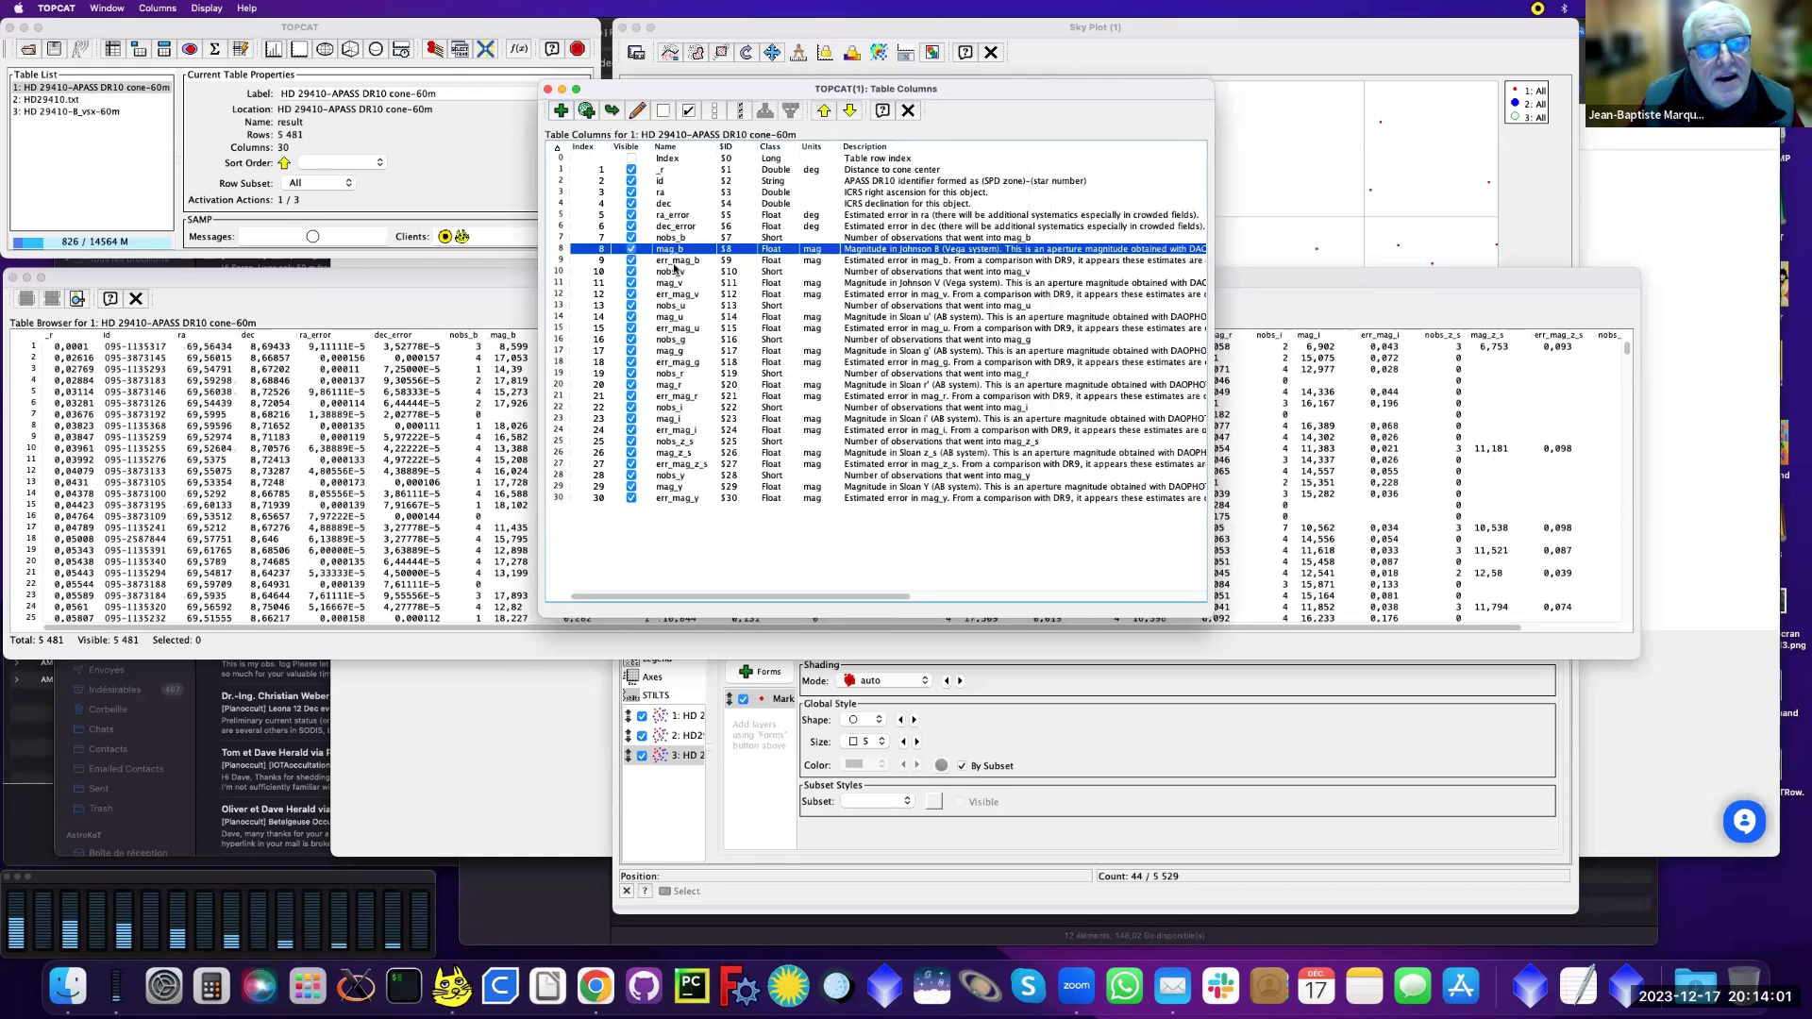
{"action": "left_click", "coordinate": [674, 284]}
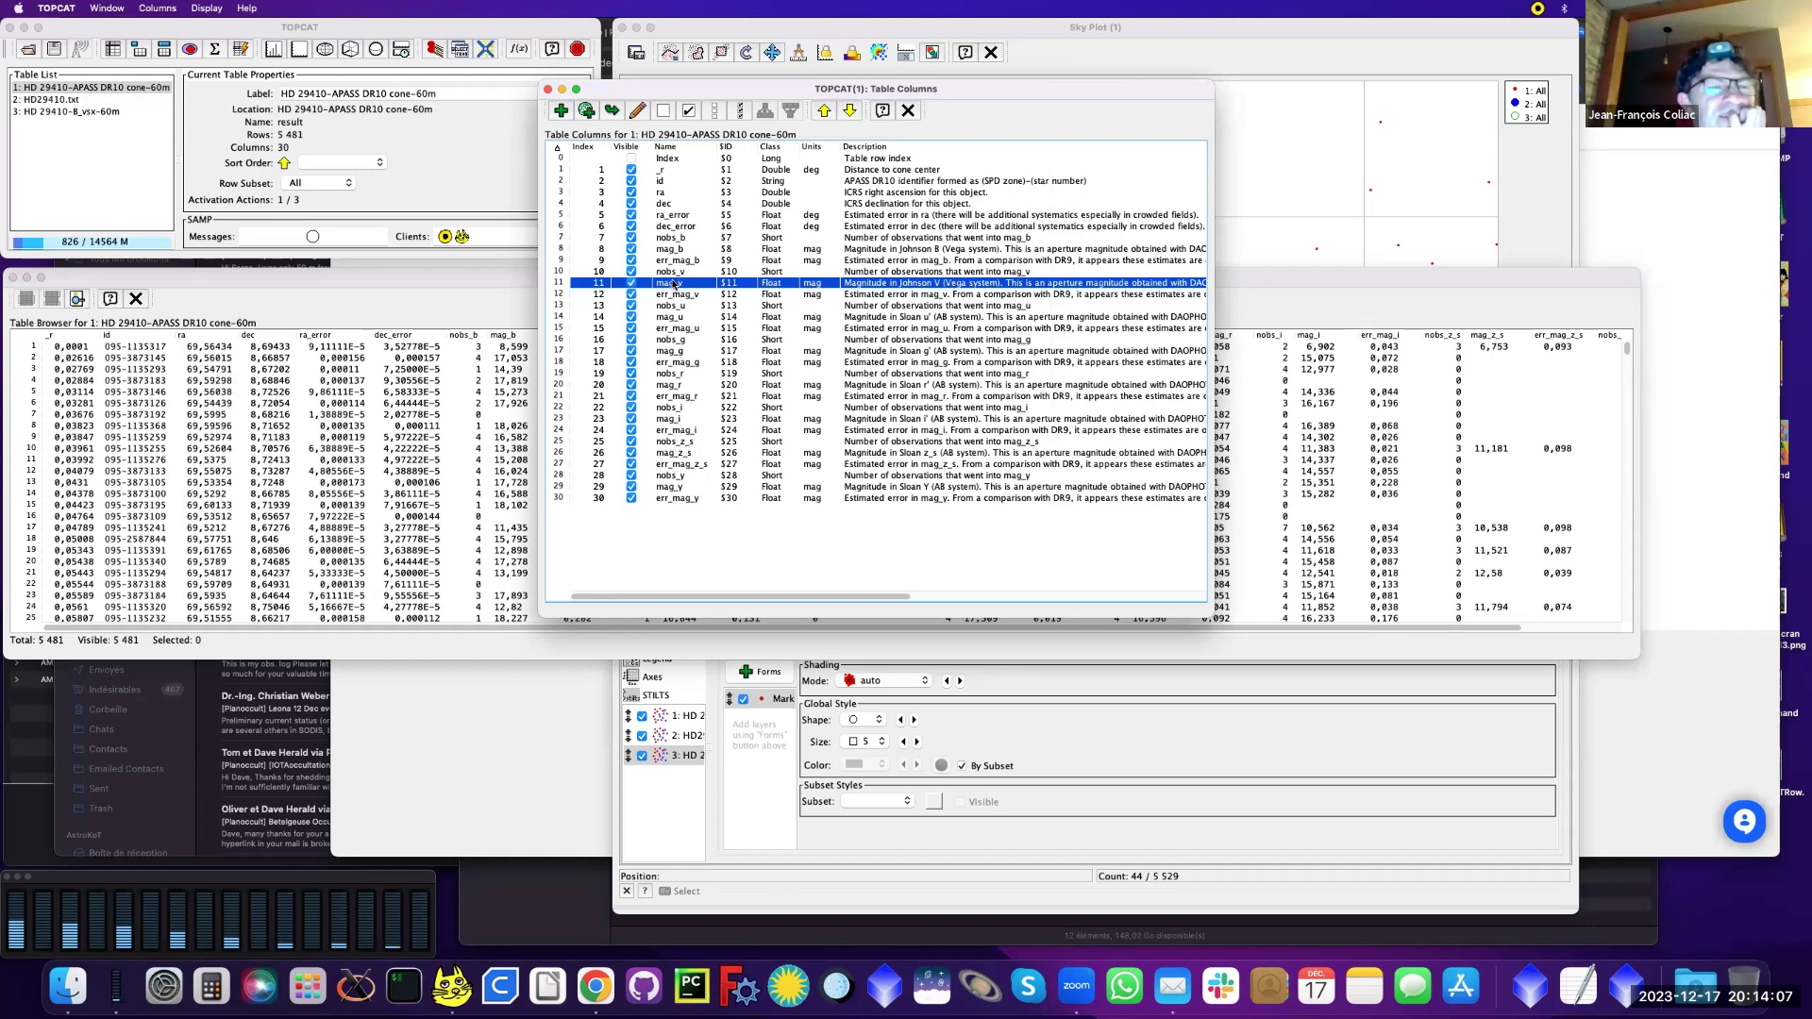
{"action": "left_click", "coordinate": [562, 111]}
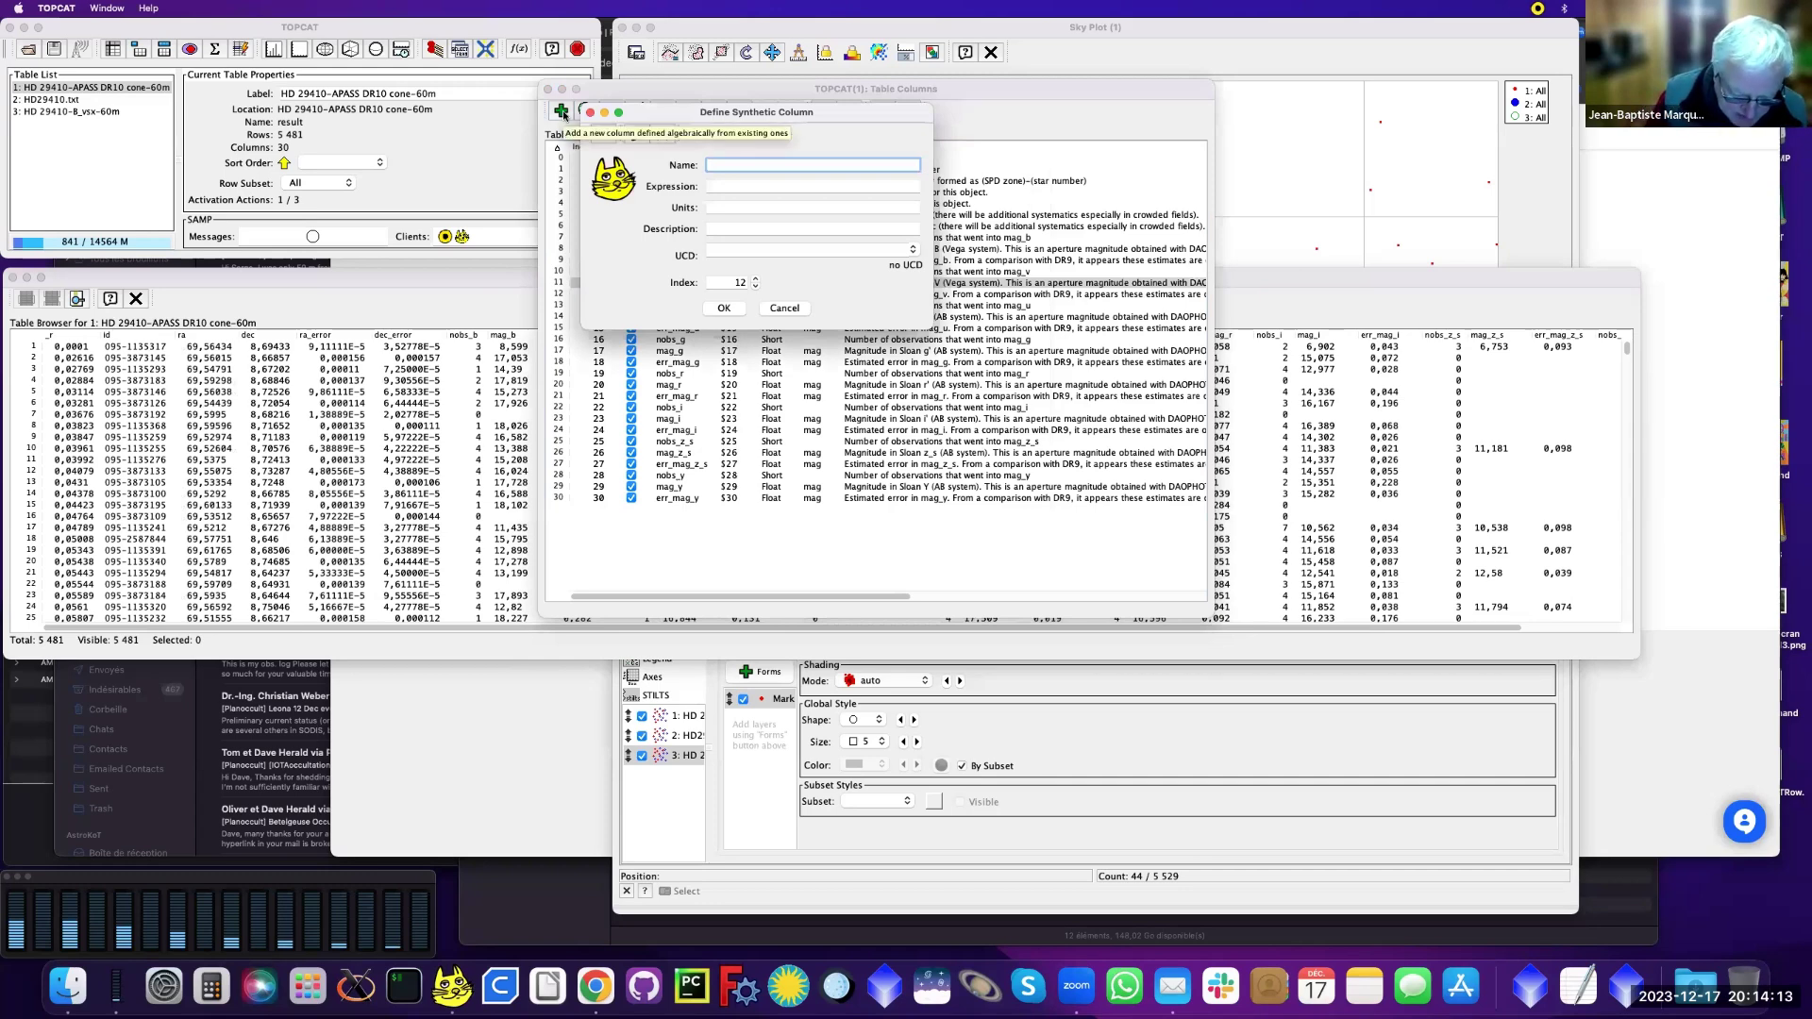
{"action": "type", "text": "b_v"}
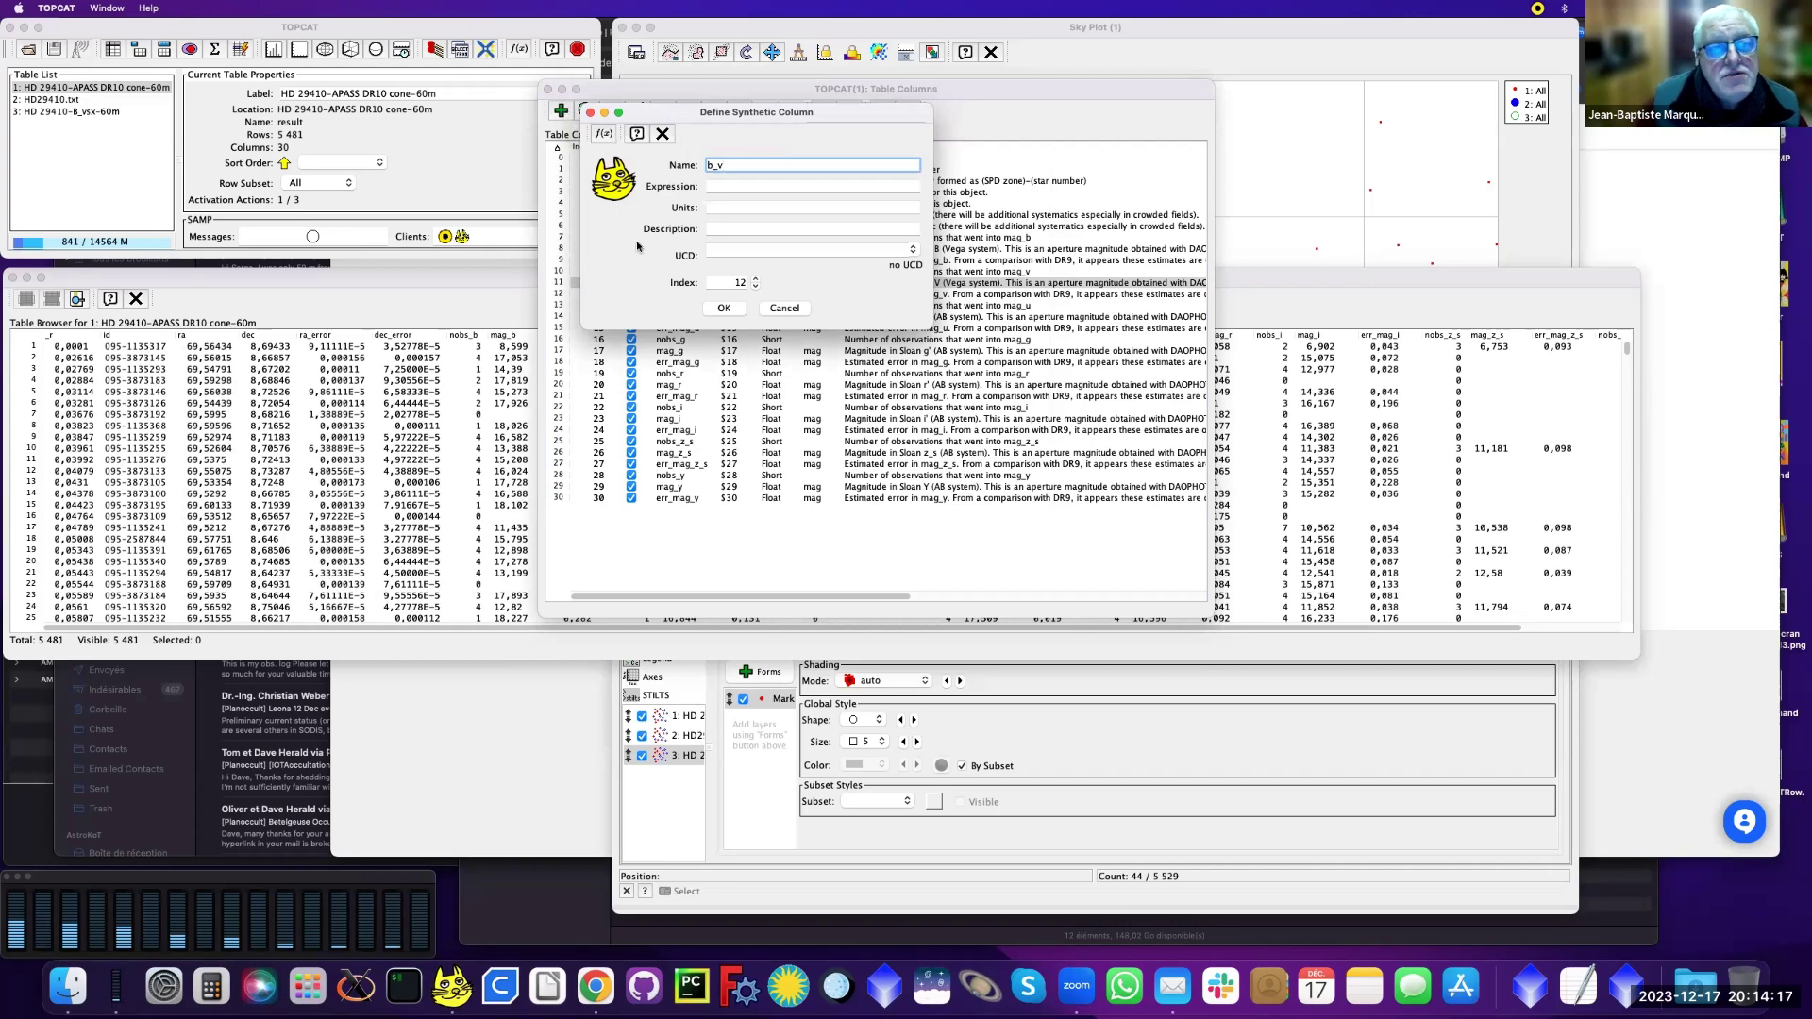
{"action": "left_click_drag", "start_coordinate": [665, 111], "coordinate": [254, 364]}
{"action": "left_click", "coordinate": [327, 440]}
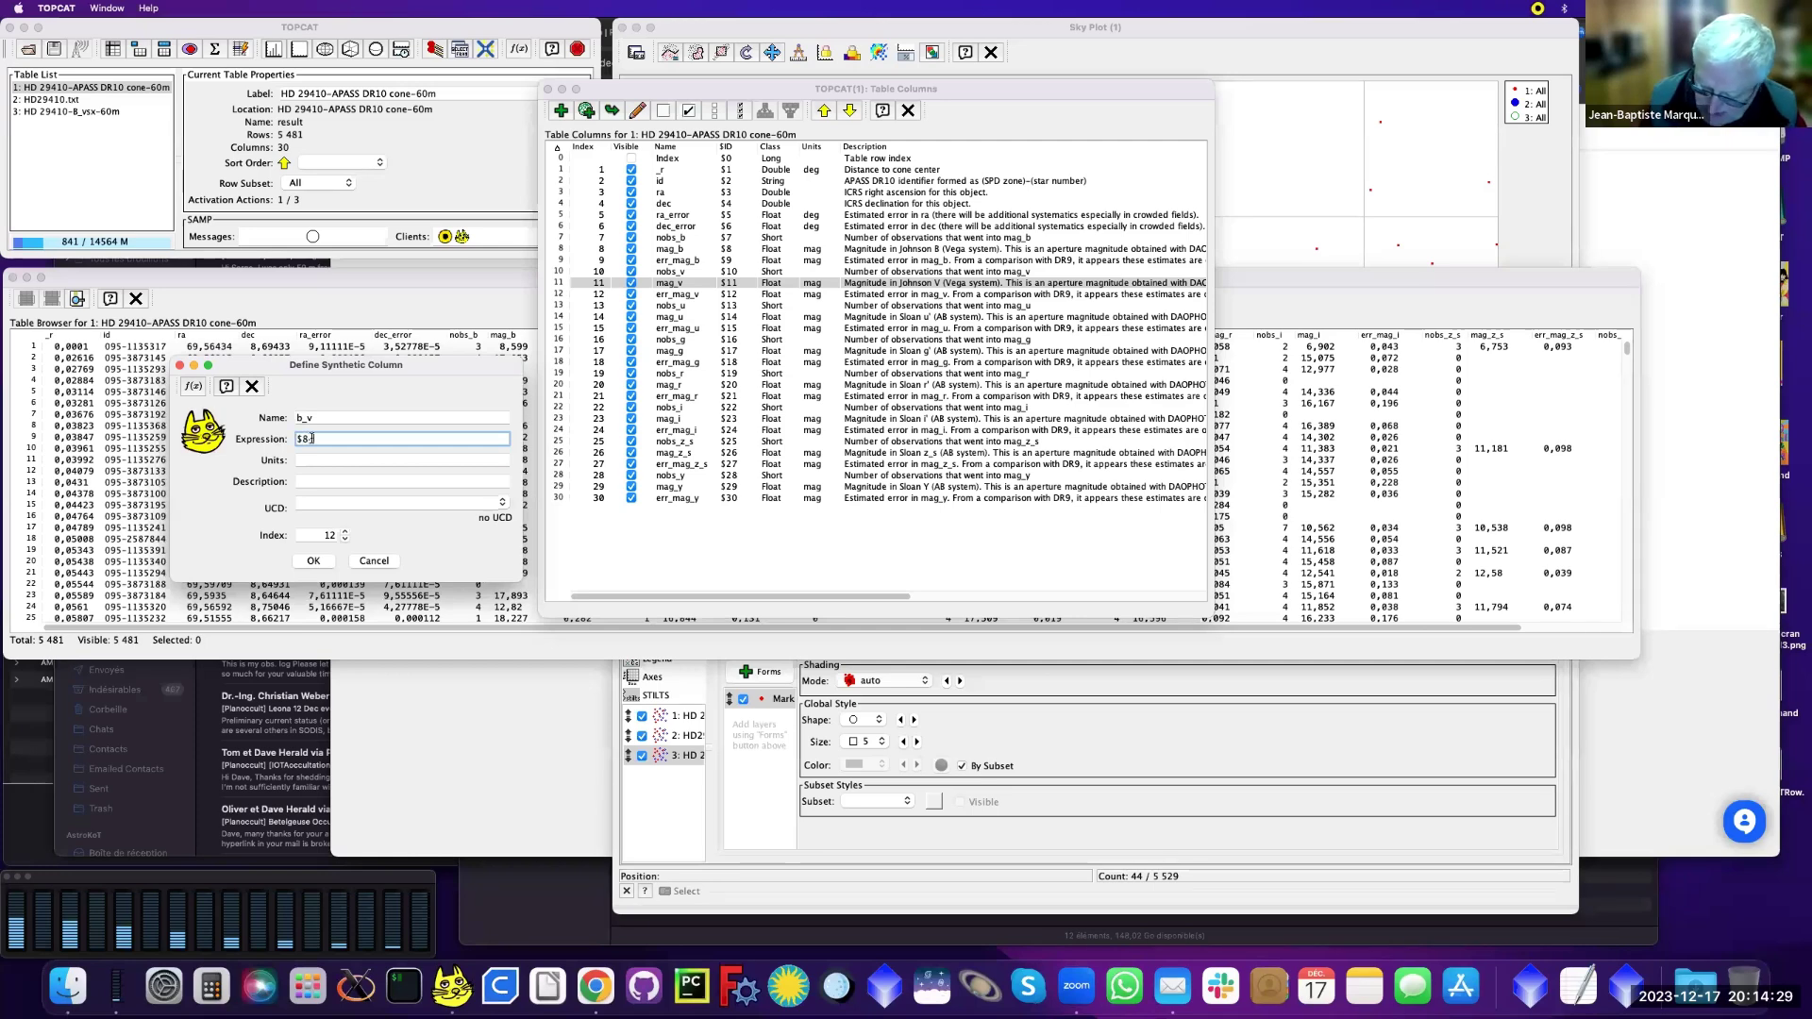
{"action": "type", "text": "11"}
{"action": "left_click", "coordinate": [315, 563]}
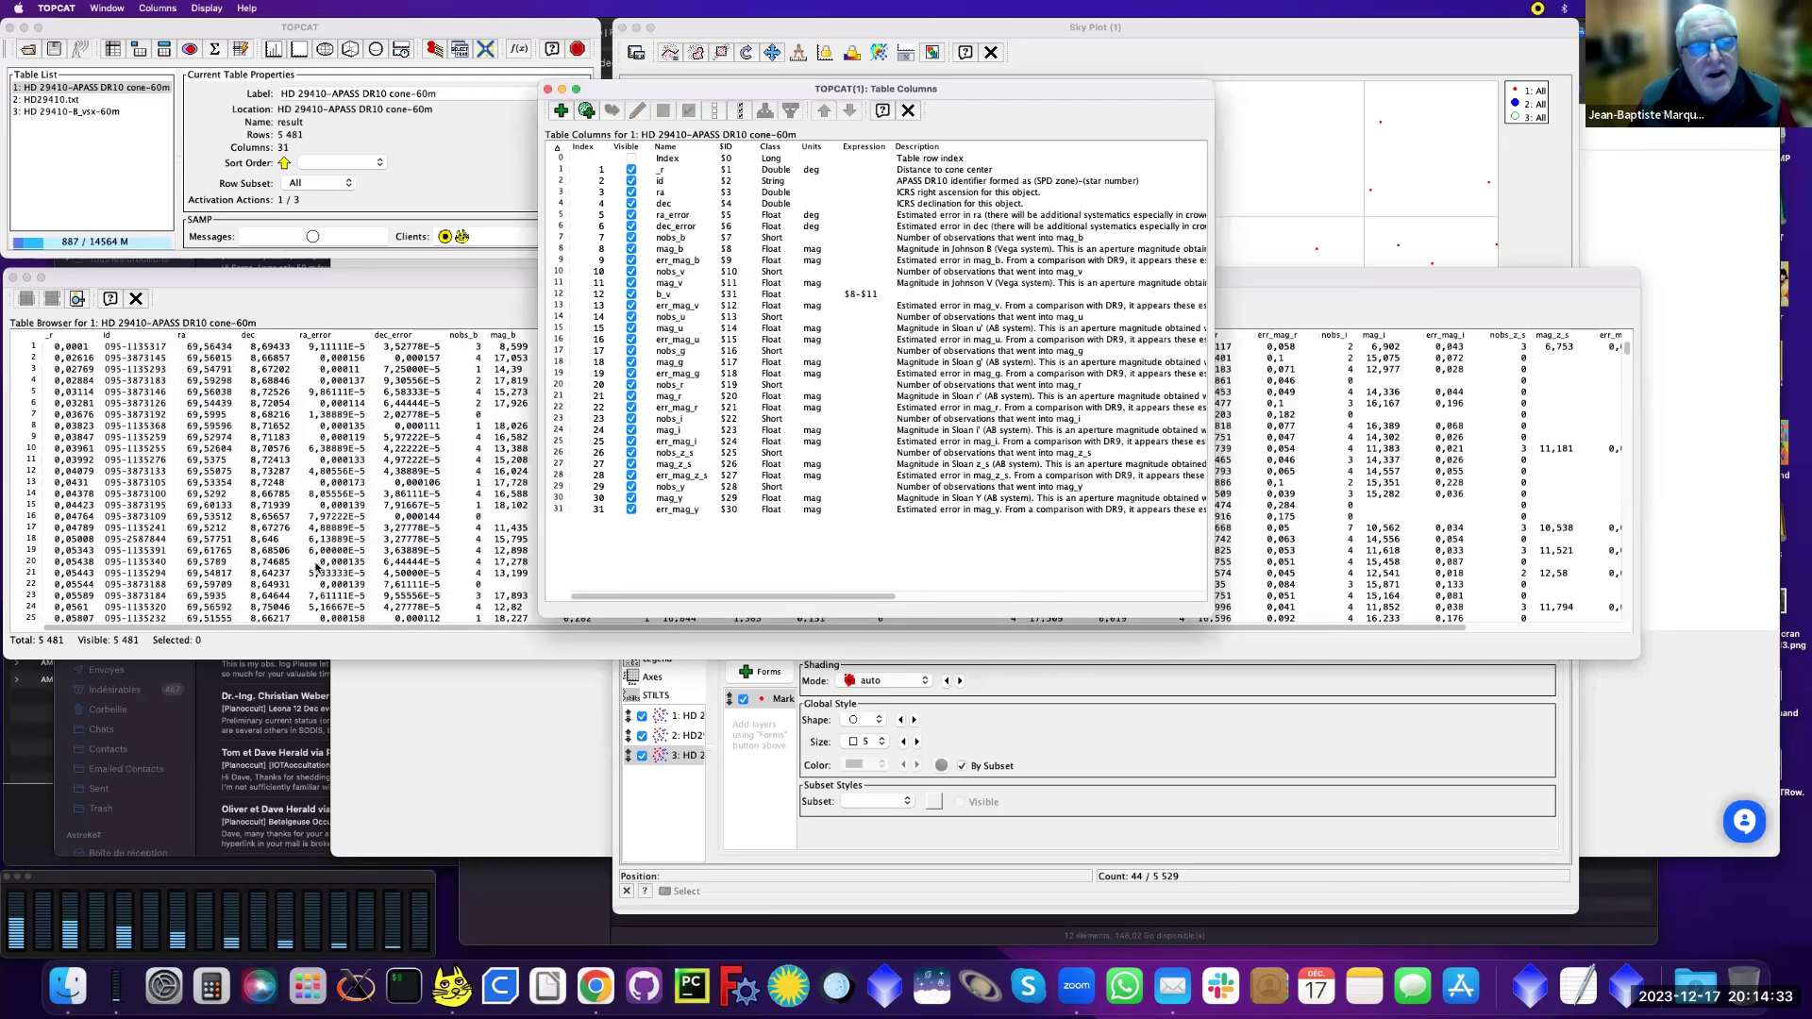
{"action": "left_click", "coordinate": [674, 295]}
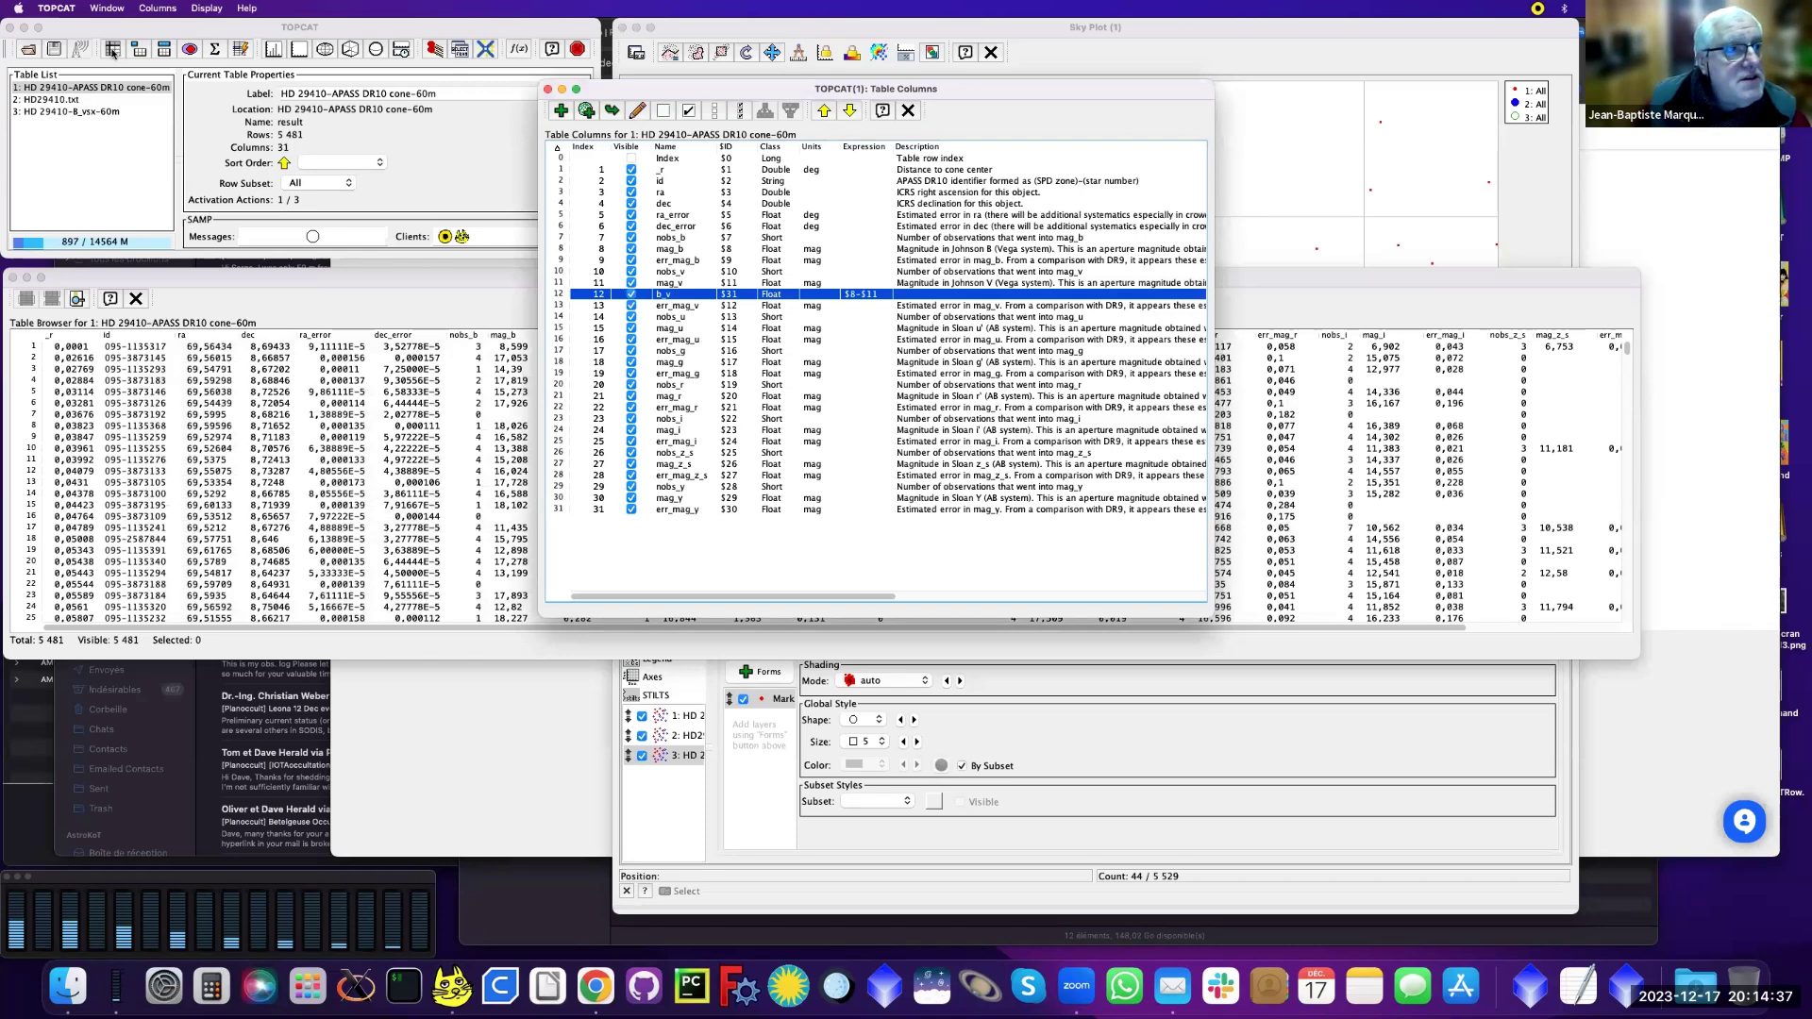
Step: Sort the APASS table rows in ascending order of the b_v column
{"action": "left_click", "coordinate": [507, 345]}
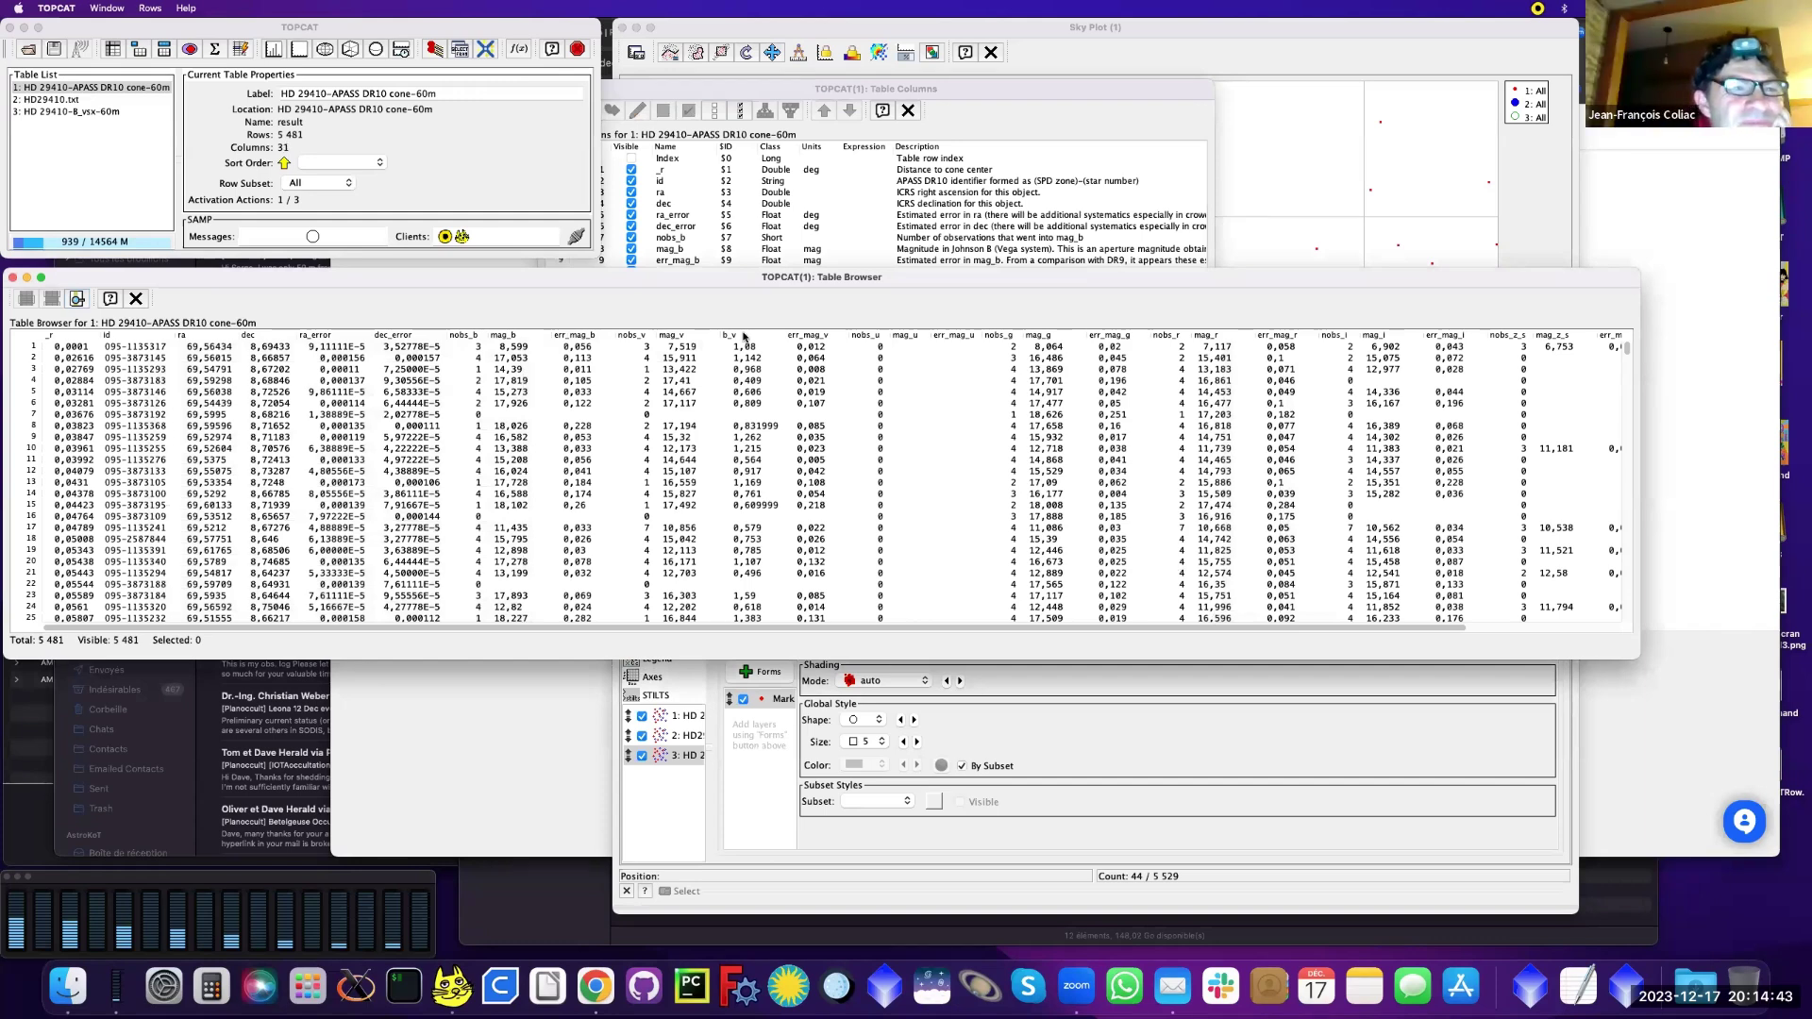
{"action": "right_click", "coordinate": [744, 335]}
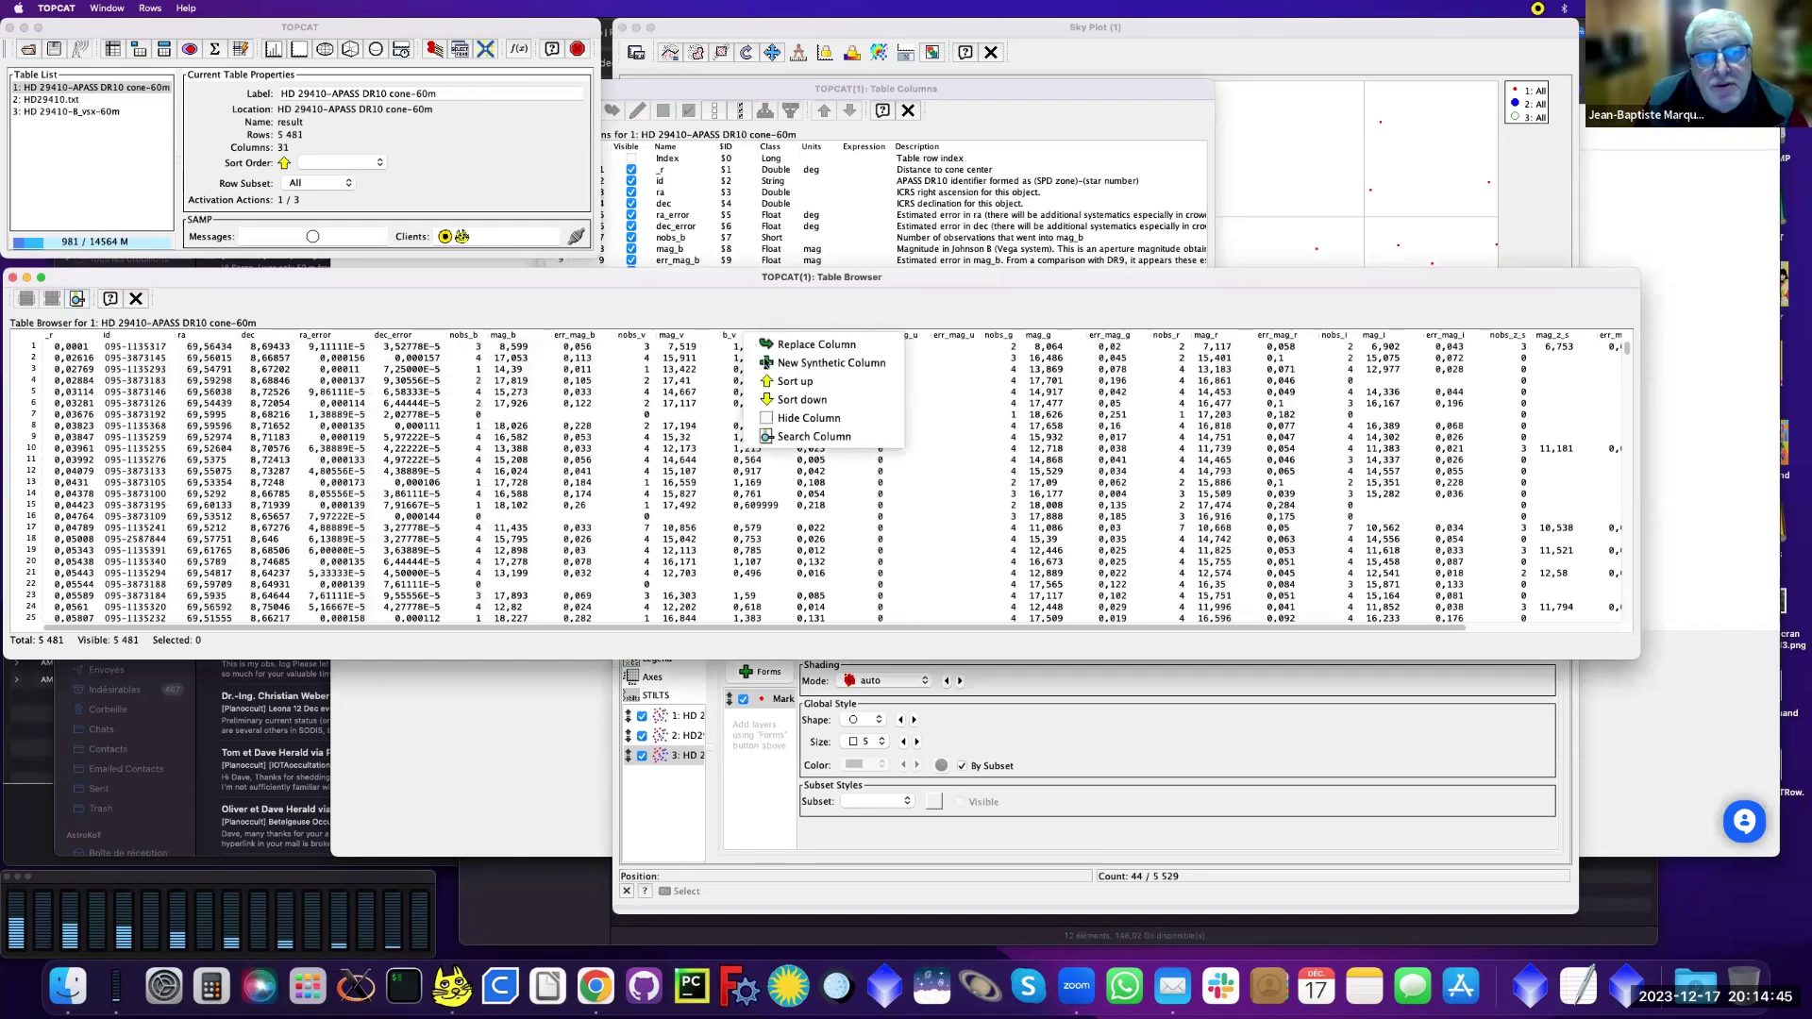
{"action": "left_click", "coordinate": [774, 383]}
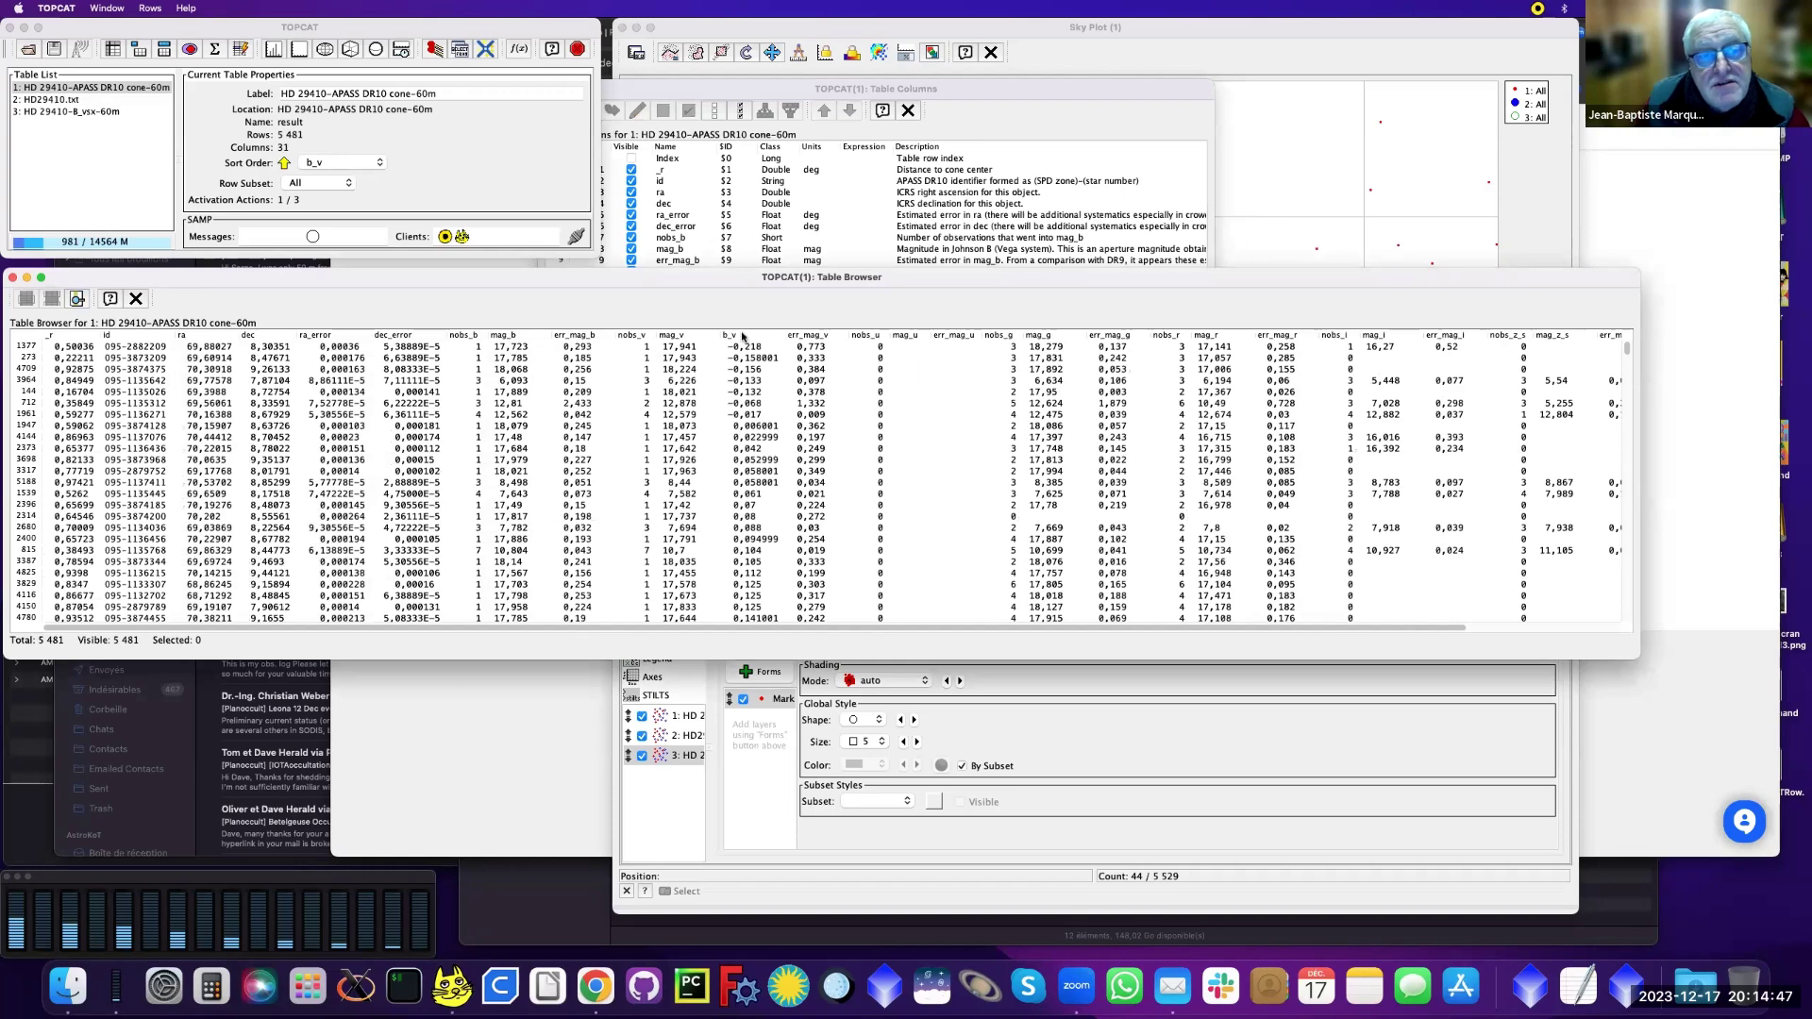
Step: Sort the APASS table rows in descending order of the b_v column
{"action": "right_click", "coordinate": [743, 335]}
{"action": "left_click", "coordinate": [783, 402]}
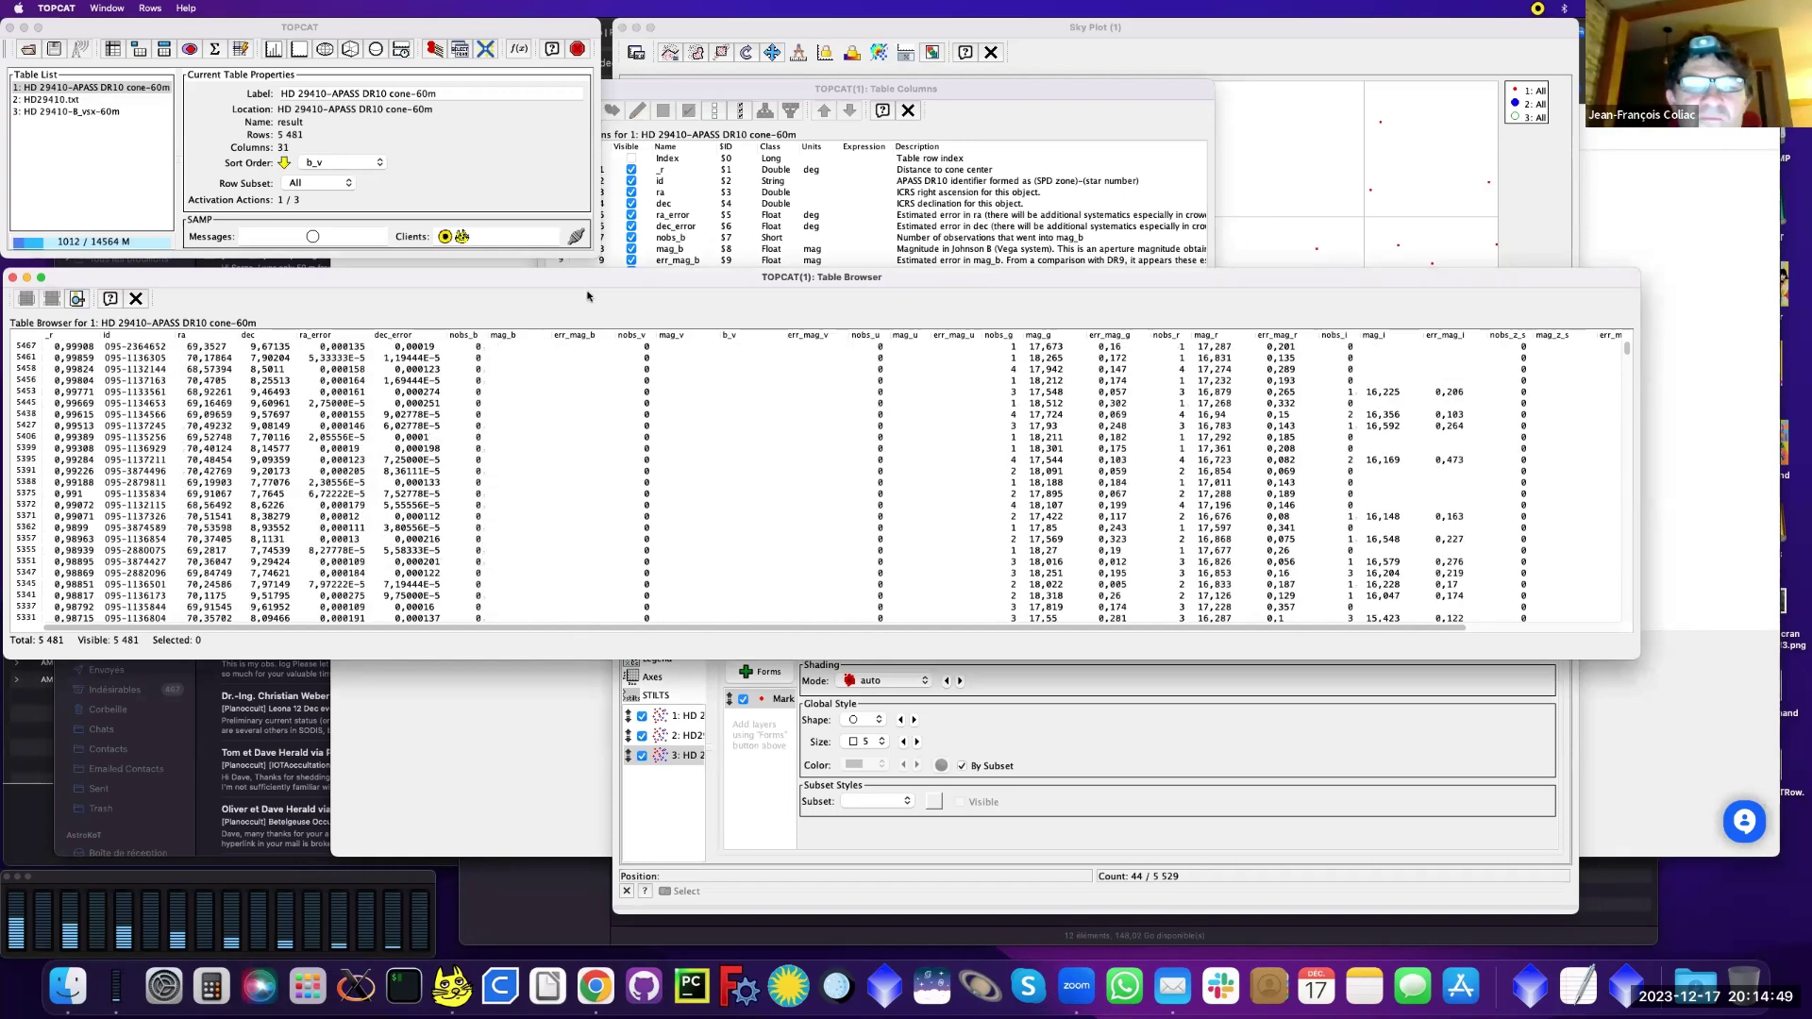
Step: Create a plane plot of the APASS table and set its X coordinate to $8
{"action": "left_click", "coordinate": [301, 49]}
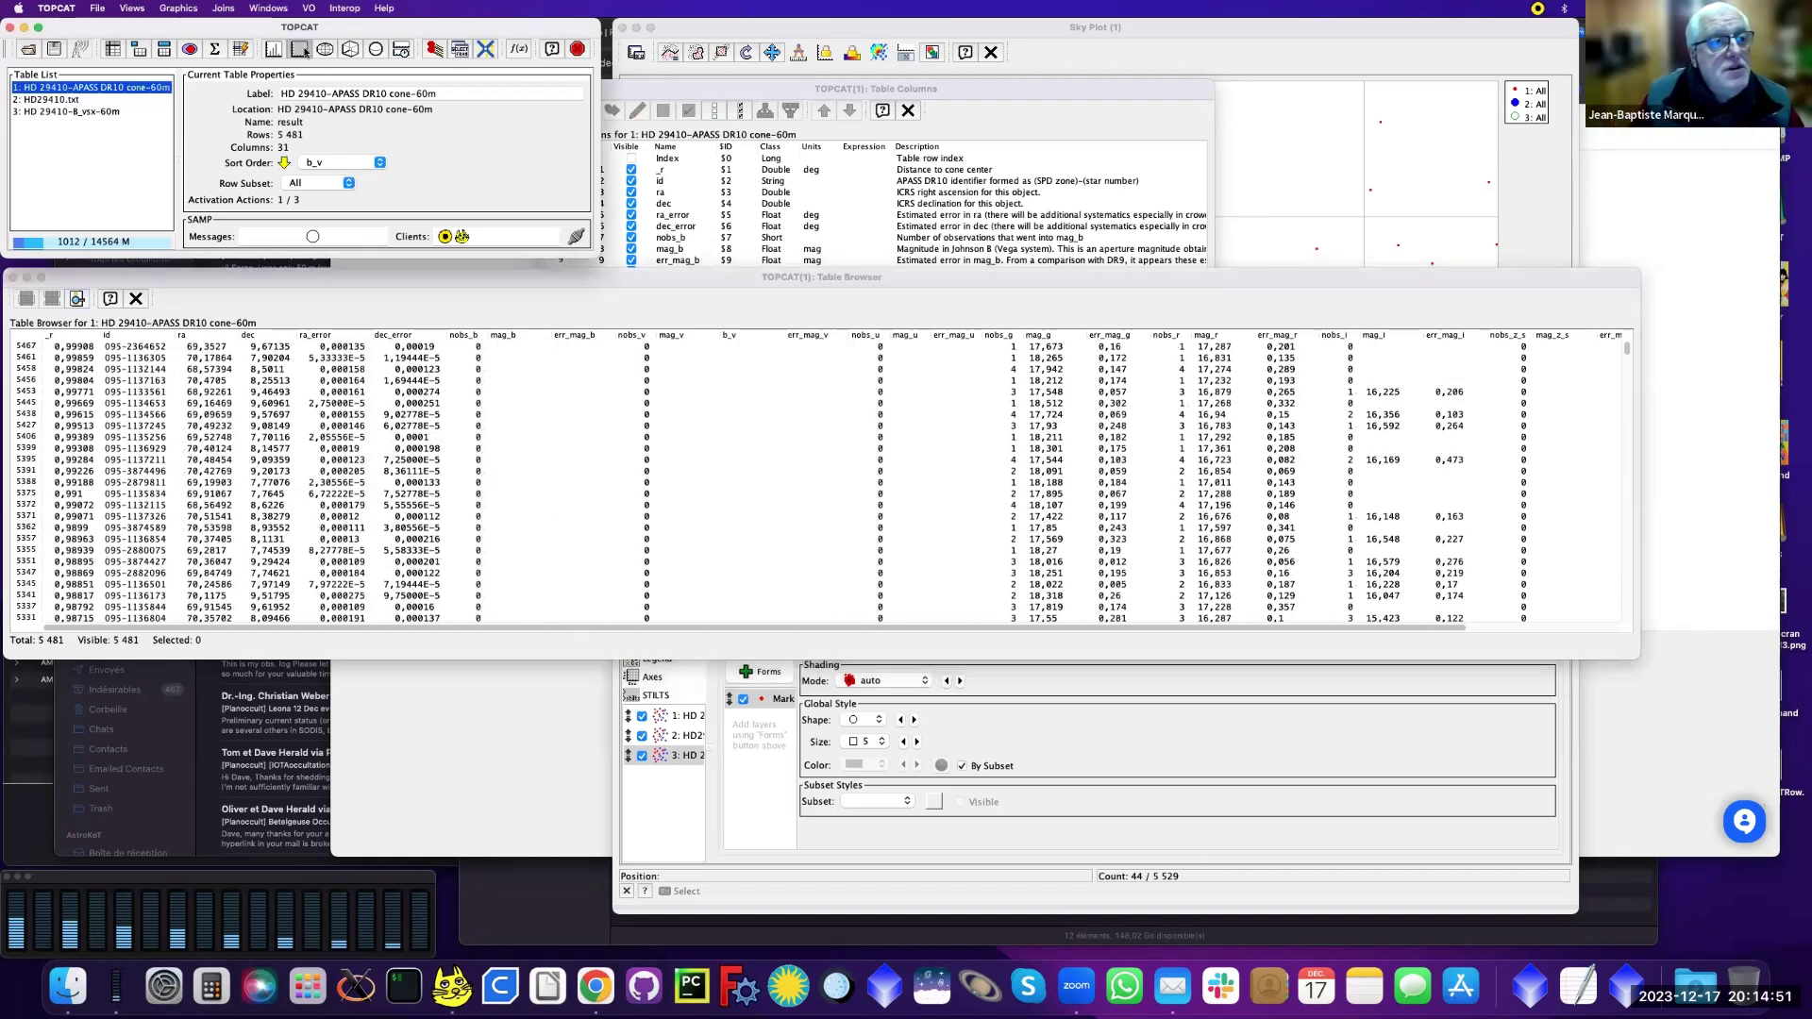
{"action": "left_click_drag", "start_coordinate": [528, 45], "coordinate": [954, 41]}
{"action": "double_click", "coordinate": [1083, 47]}
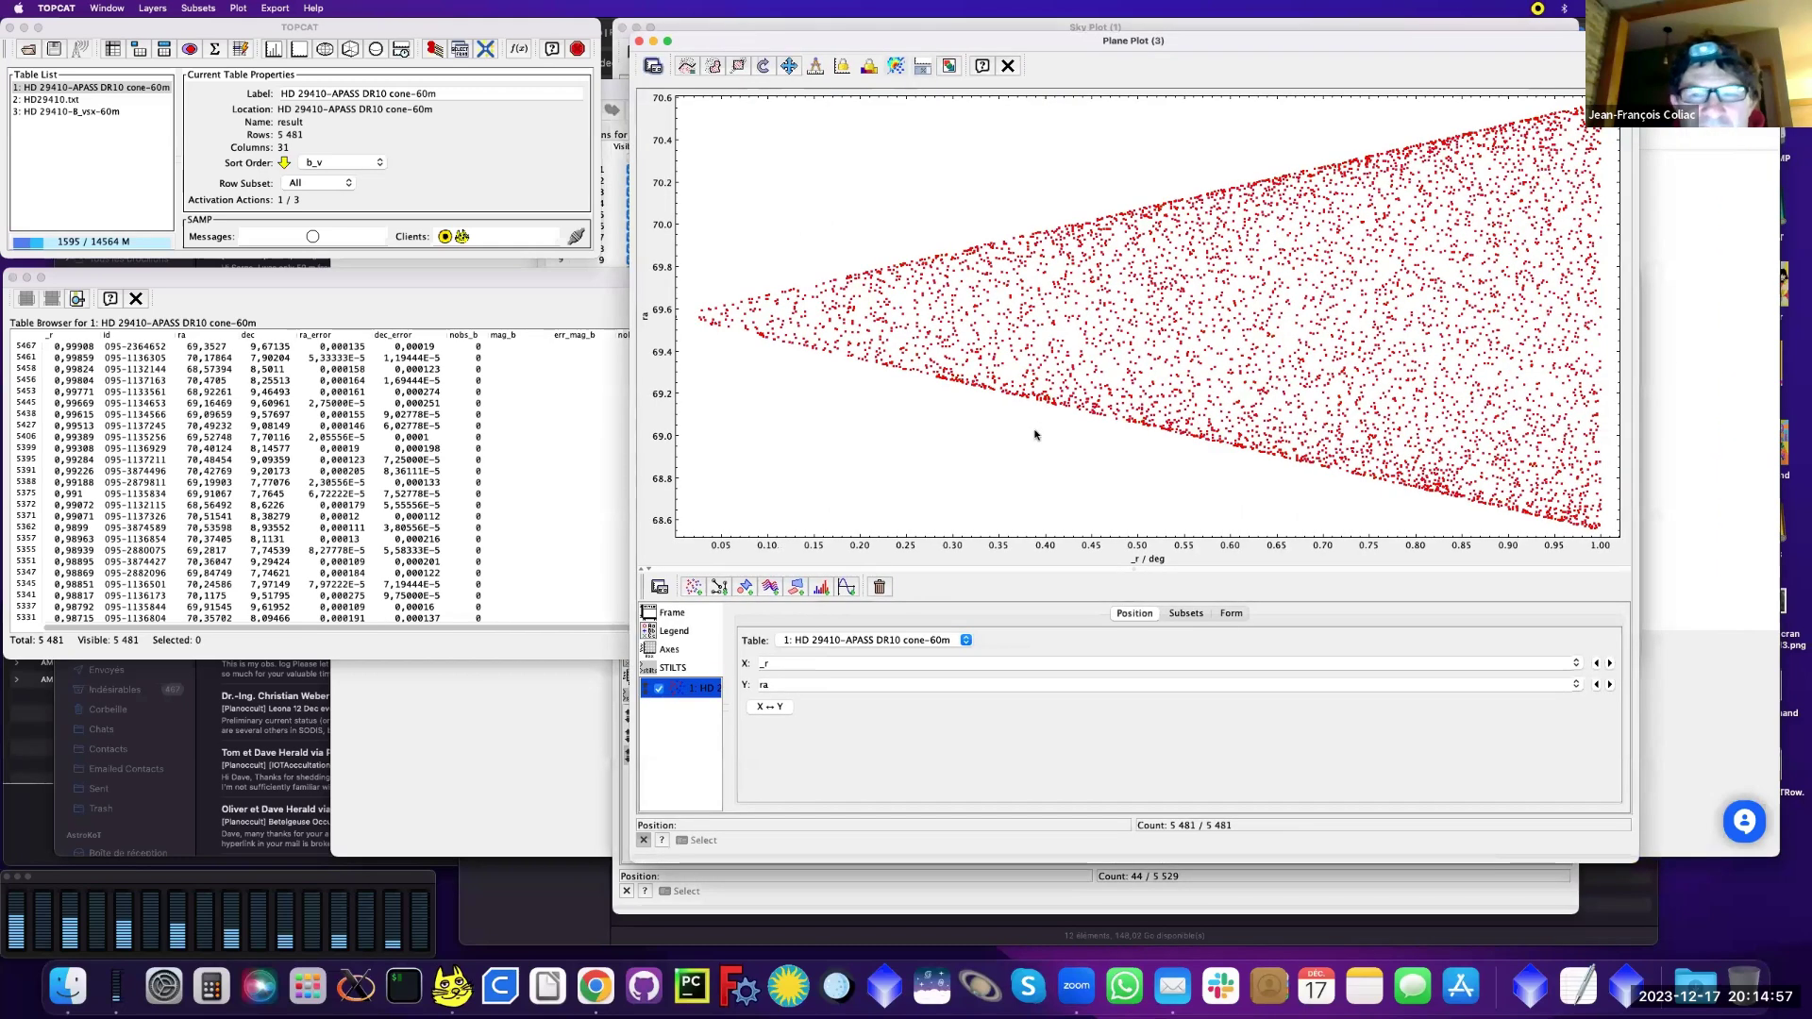
{"action": "left_click", "coordinate": [889, 662]}
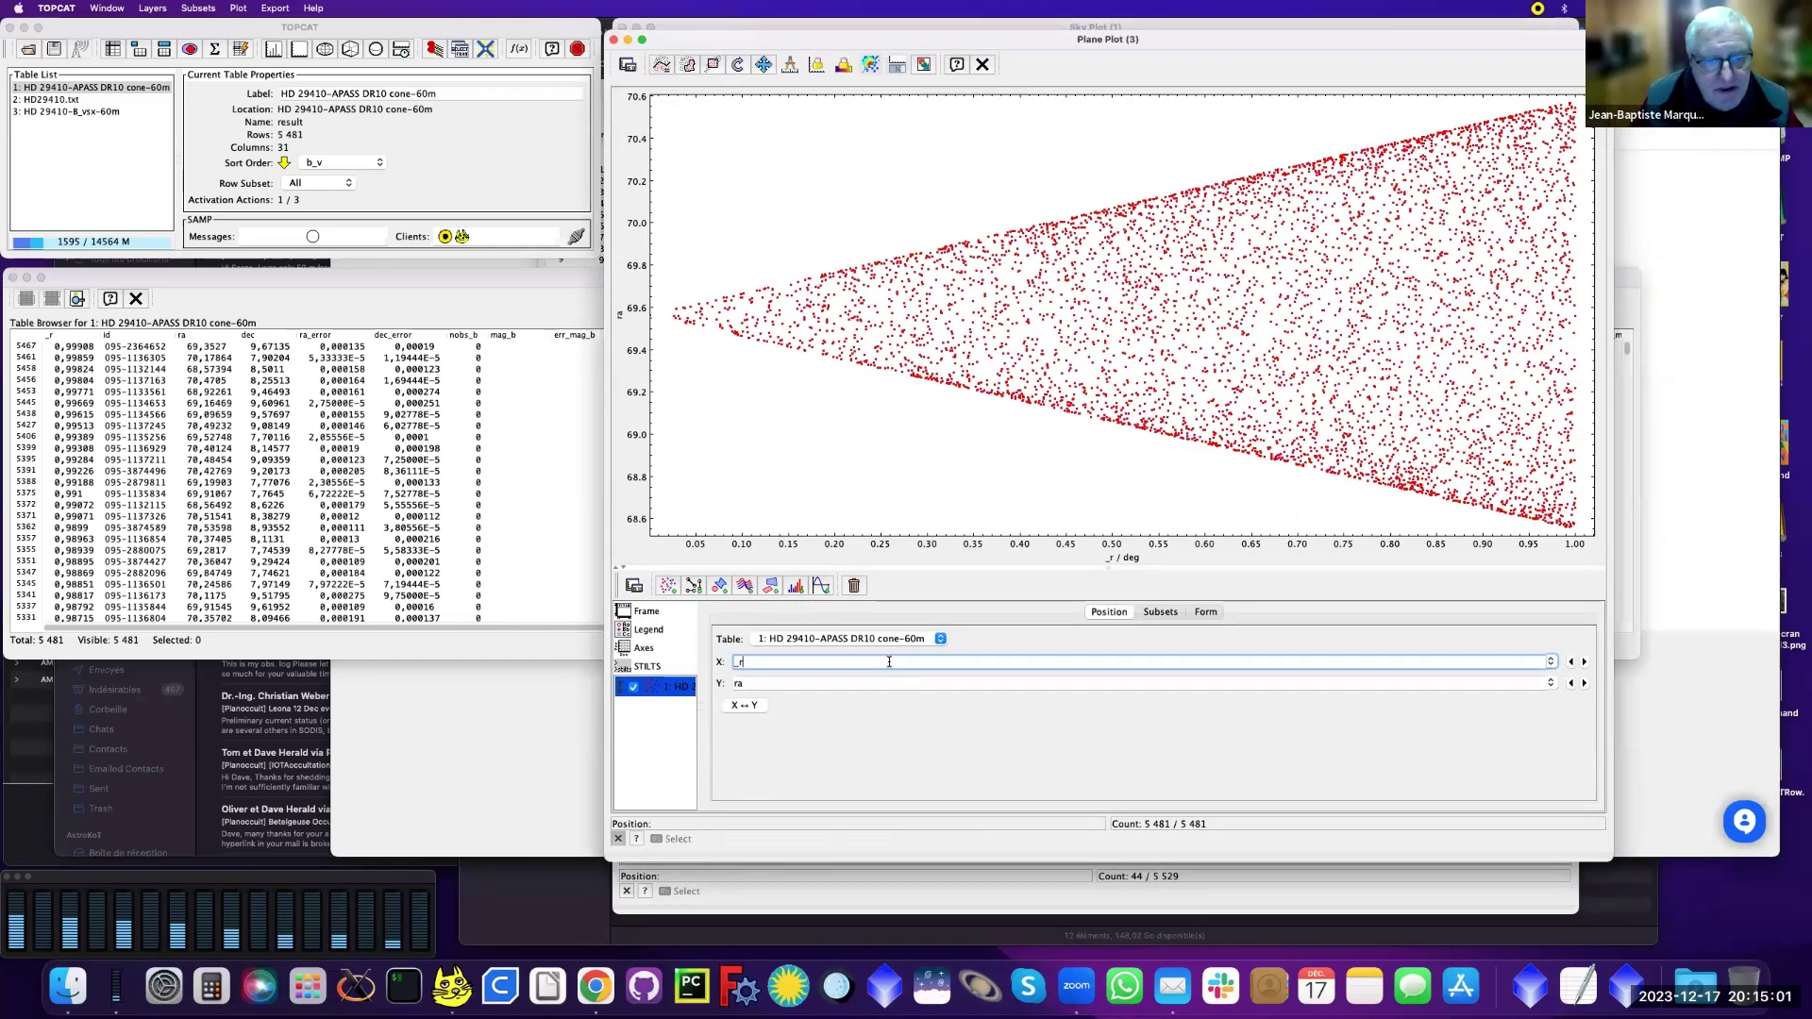
{"action": "key", "text": "BackSpace"}
{"action": "type", "text": "$8"}
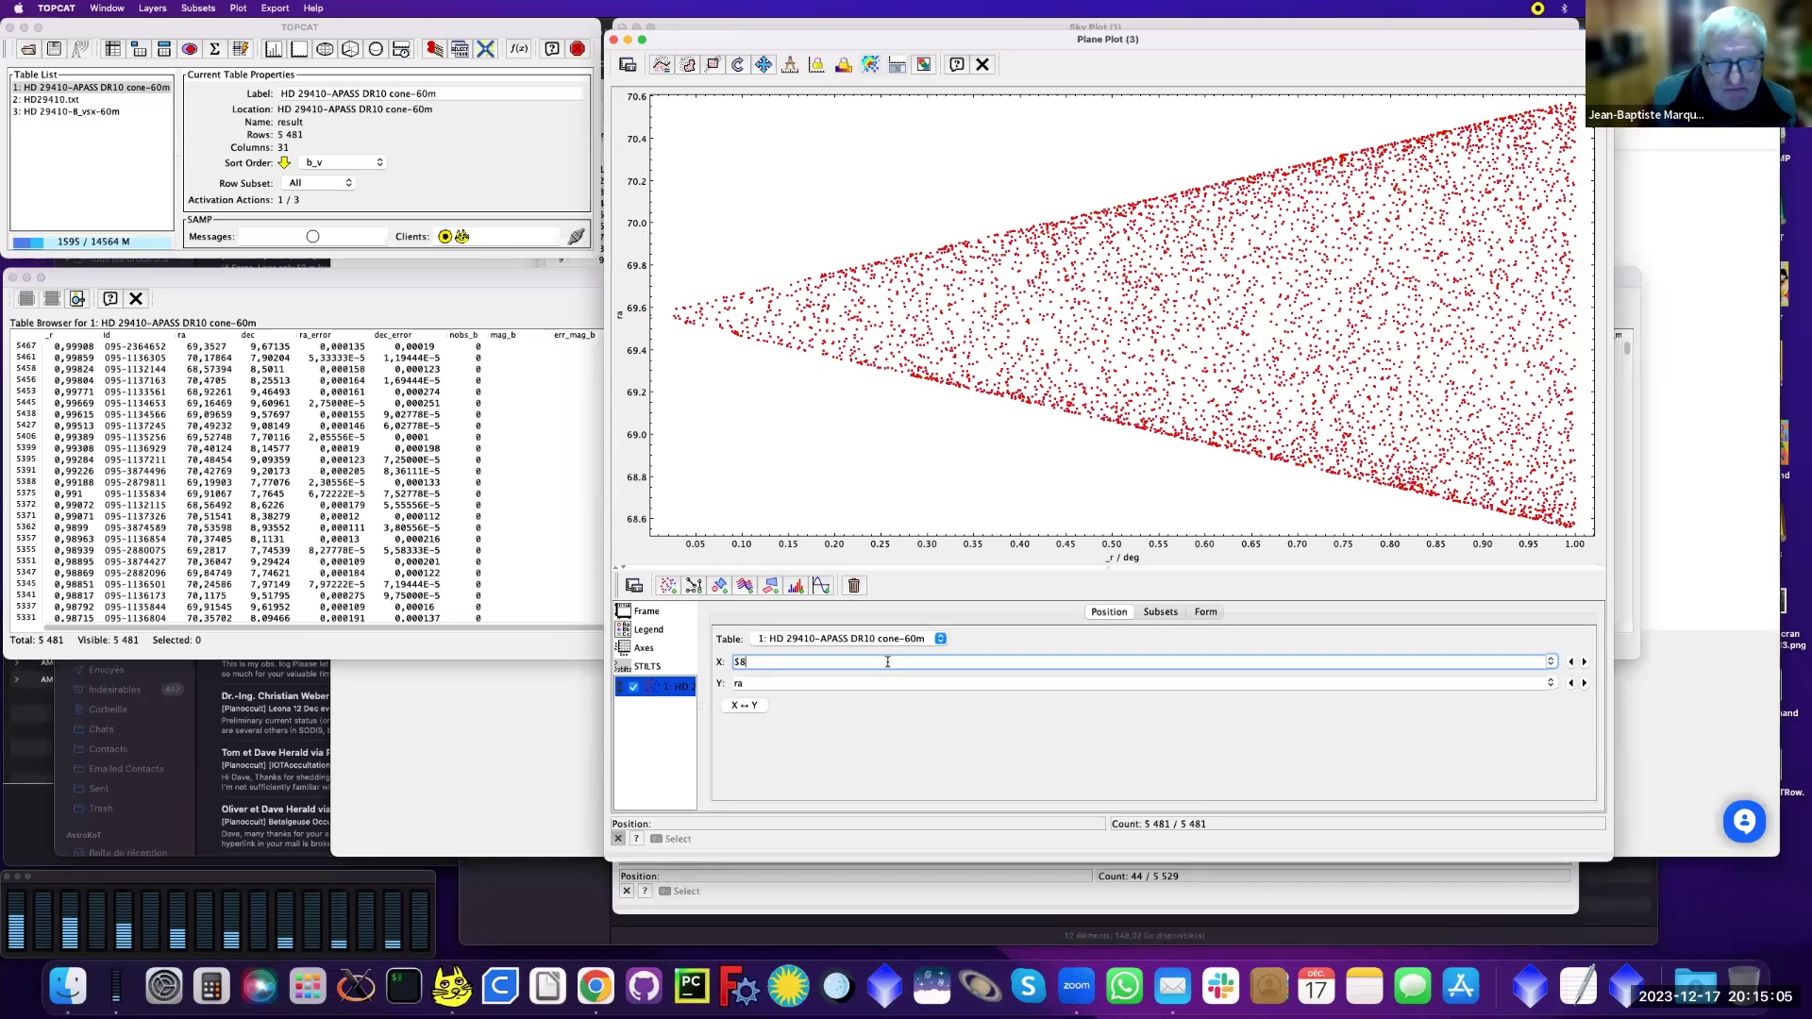
Step: Look up the b_v column's ID, set the plane plot's Y coordinate to $31, and flip the X axis
{"action": "left_click", "coordinate": [886, 683]}
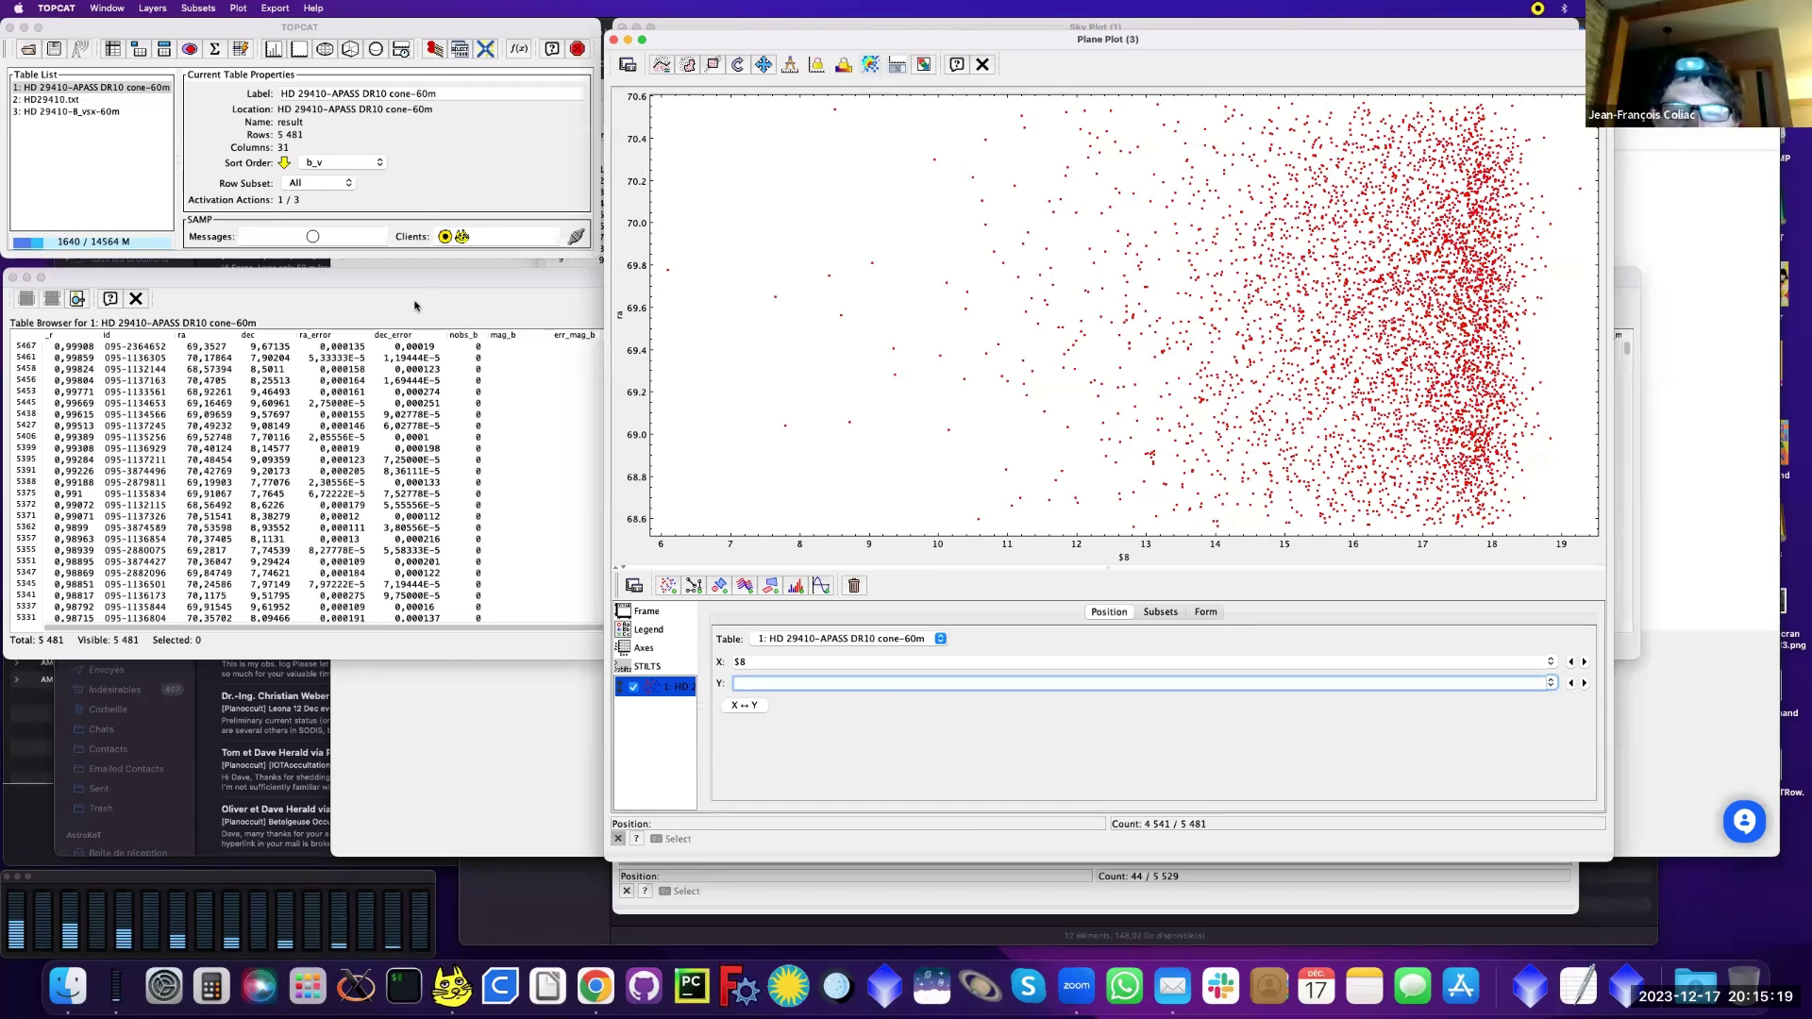
{"action": "left_click", "coordinate": [138, 48]}
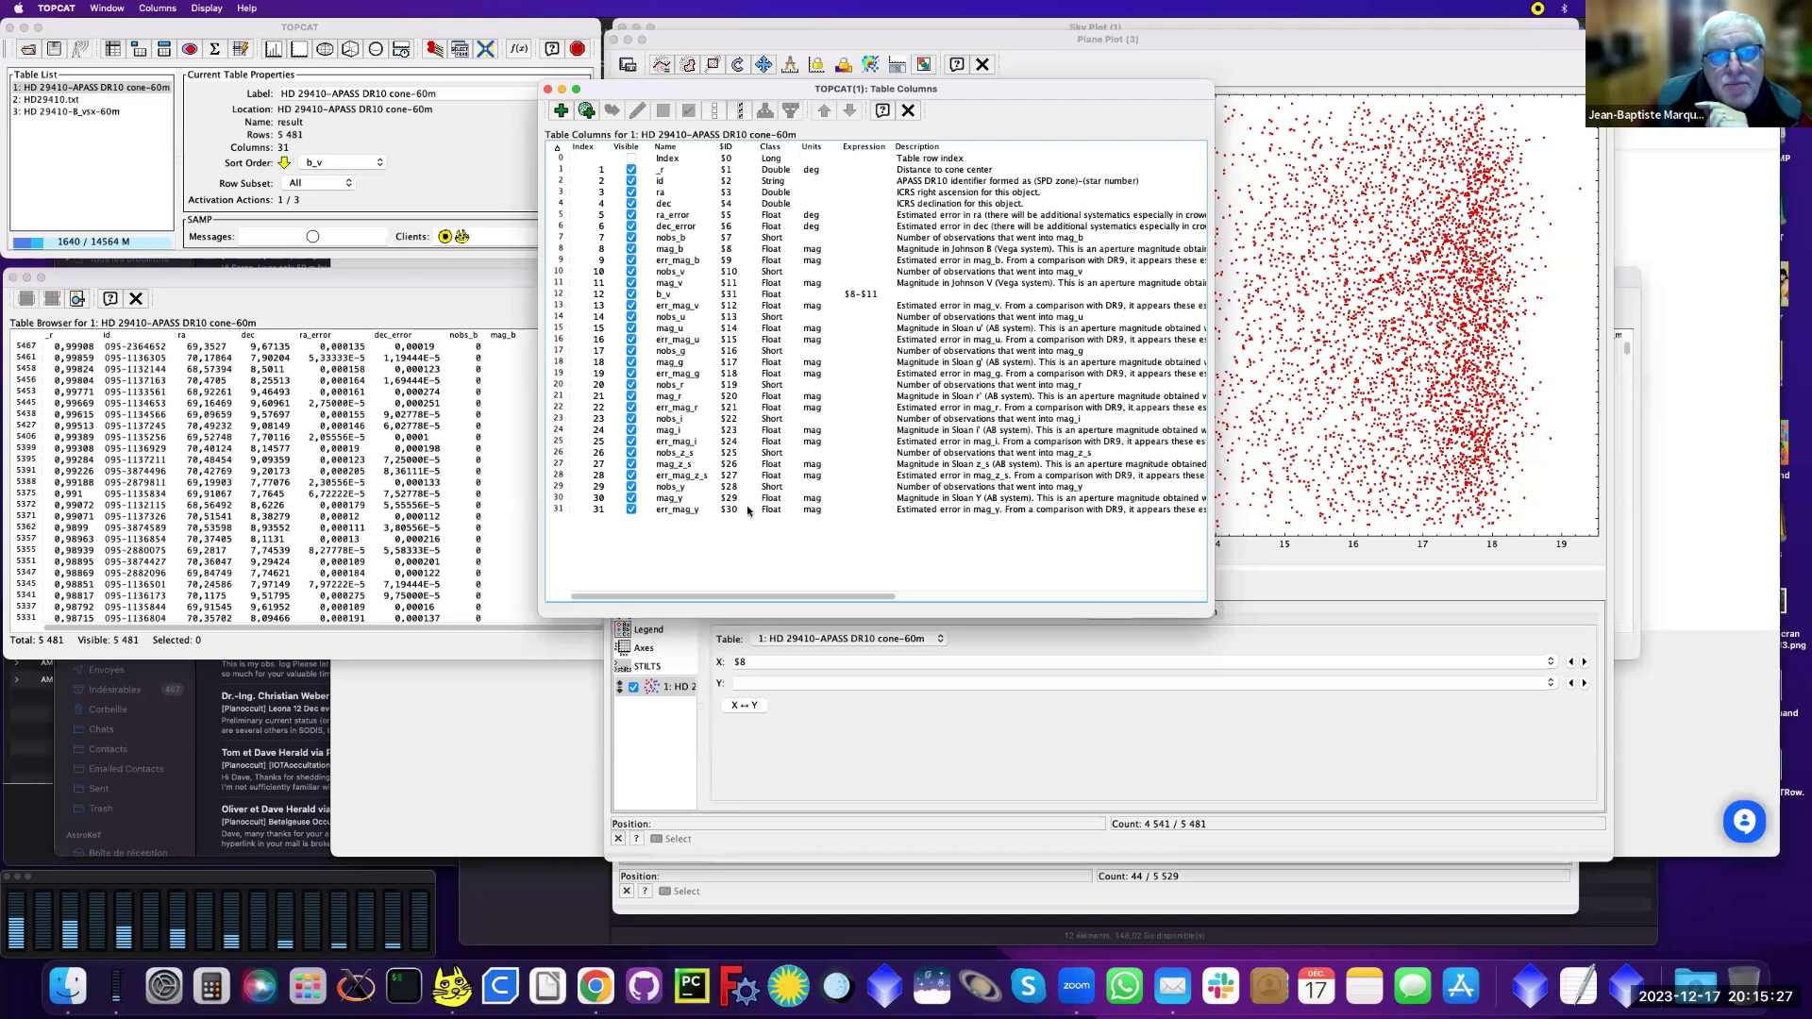
{"action": "left_click", "coordinate": [908, 110]}
{"action": "left_click", "coordinate": [819, 683]}
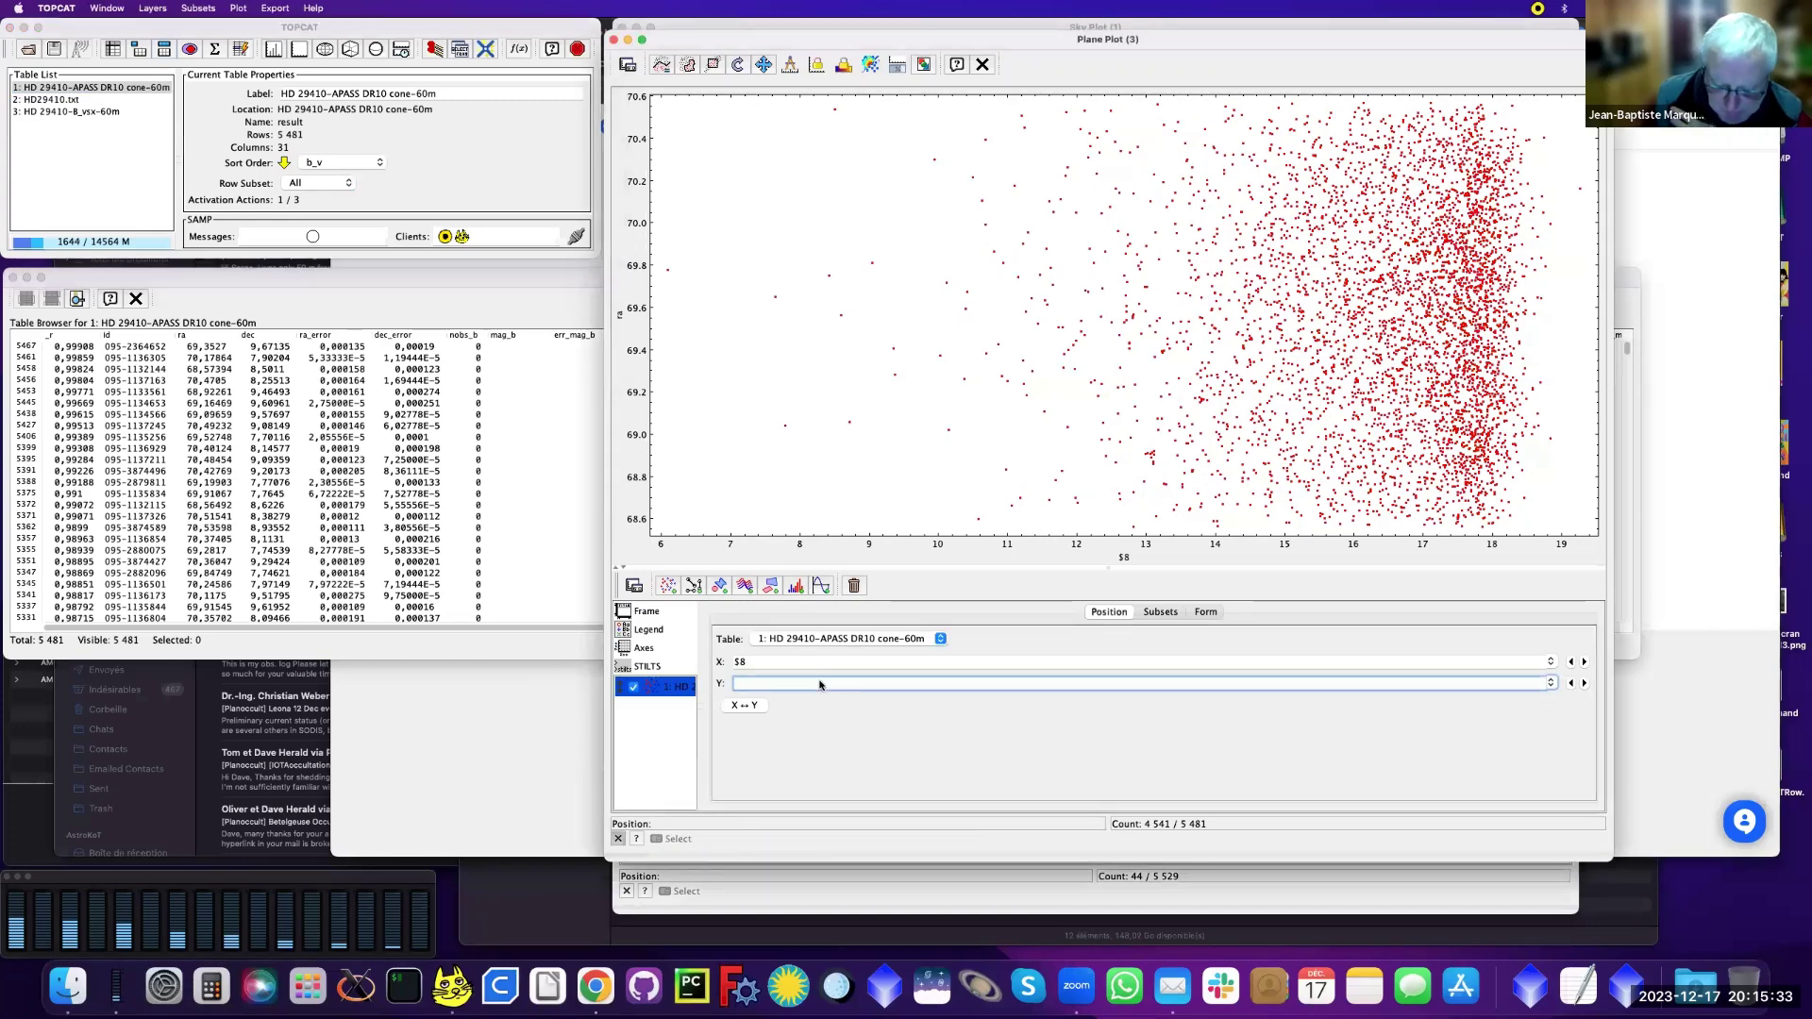
{"action": "type", "text": "$31"}
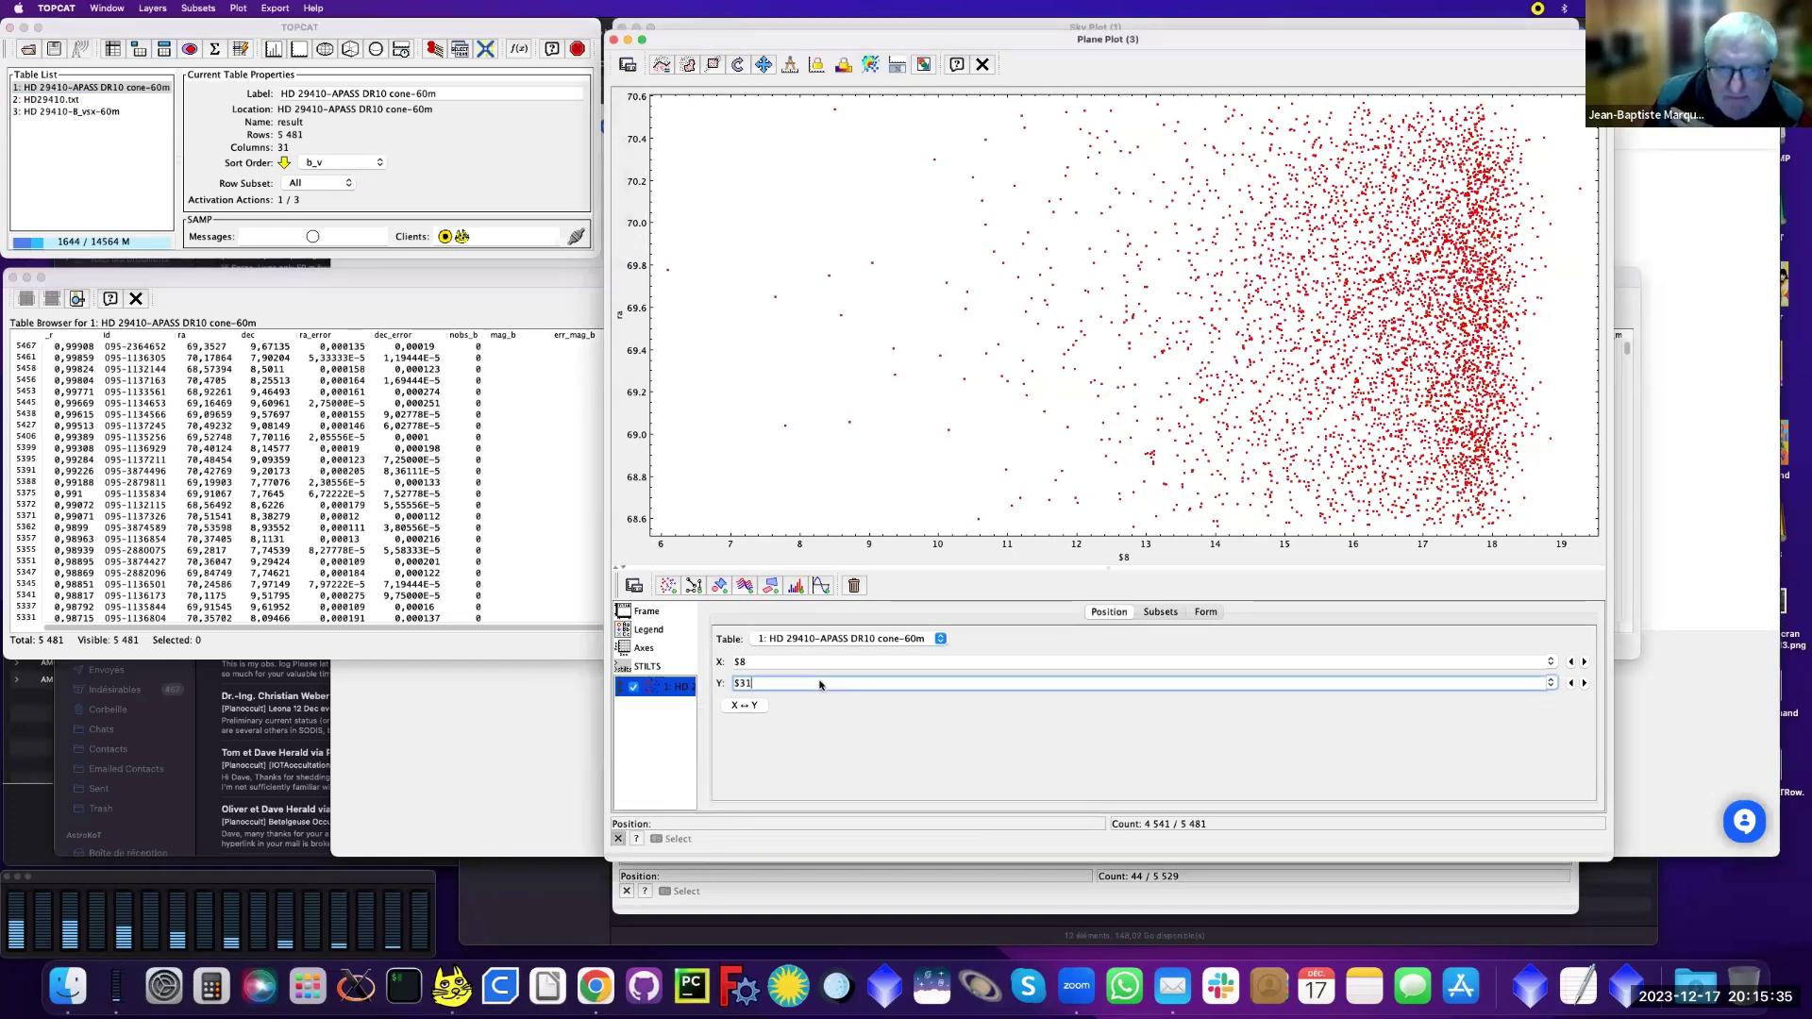
{"action": "key", "text": "Return"}
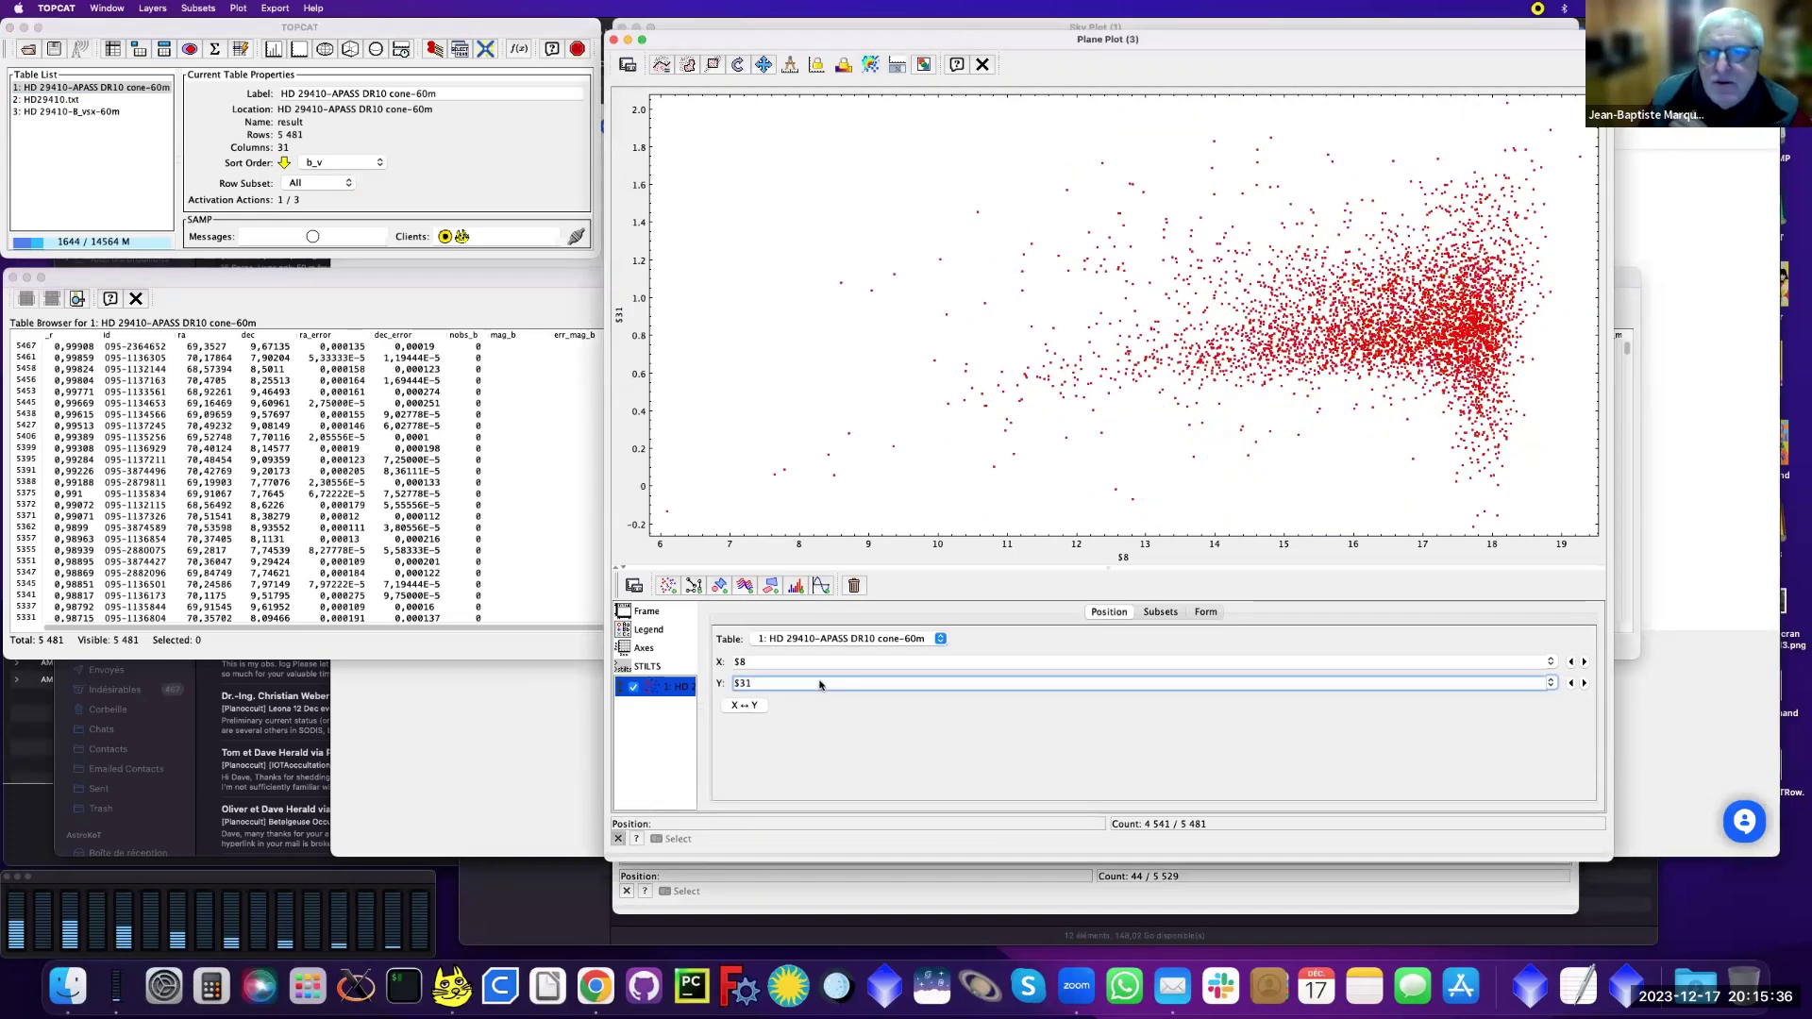
{"action": "left_click", "coordinate": [645, 648]}
{"action": "left_click", "coordinate": [789, 676]}
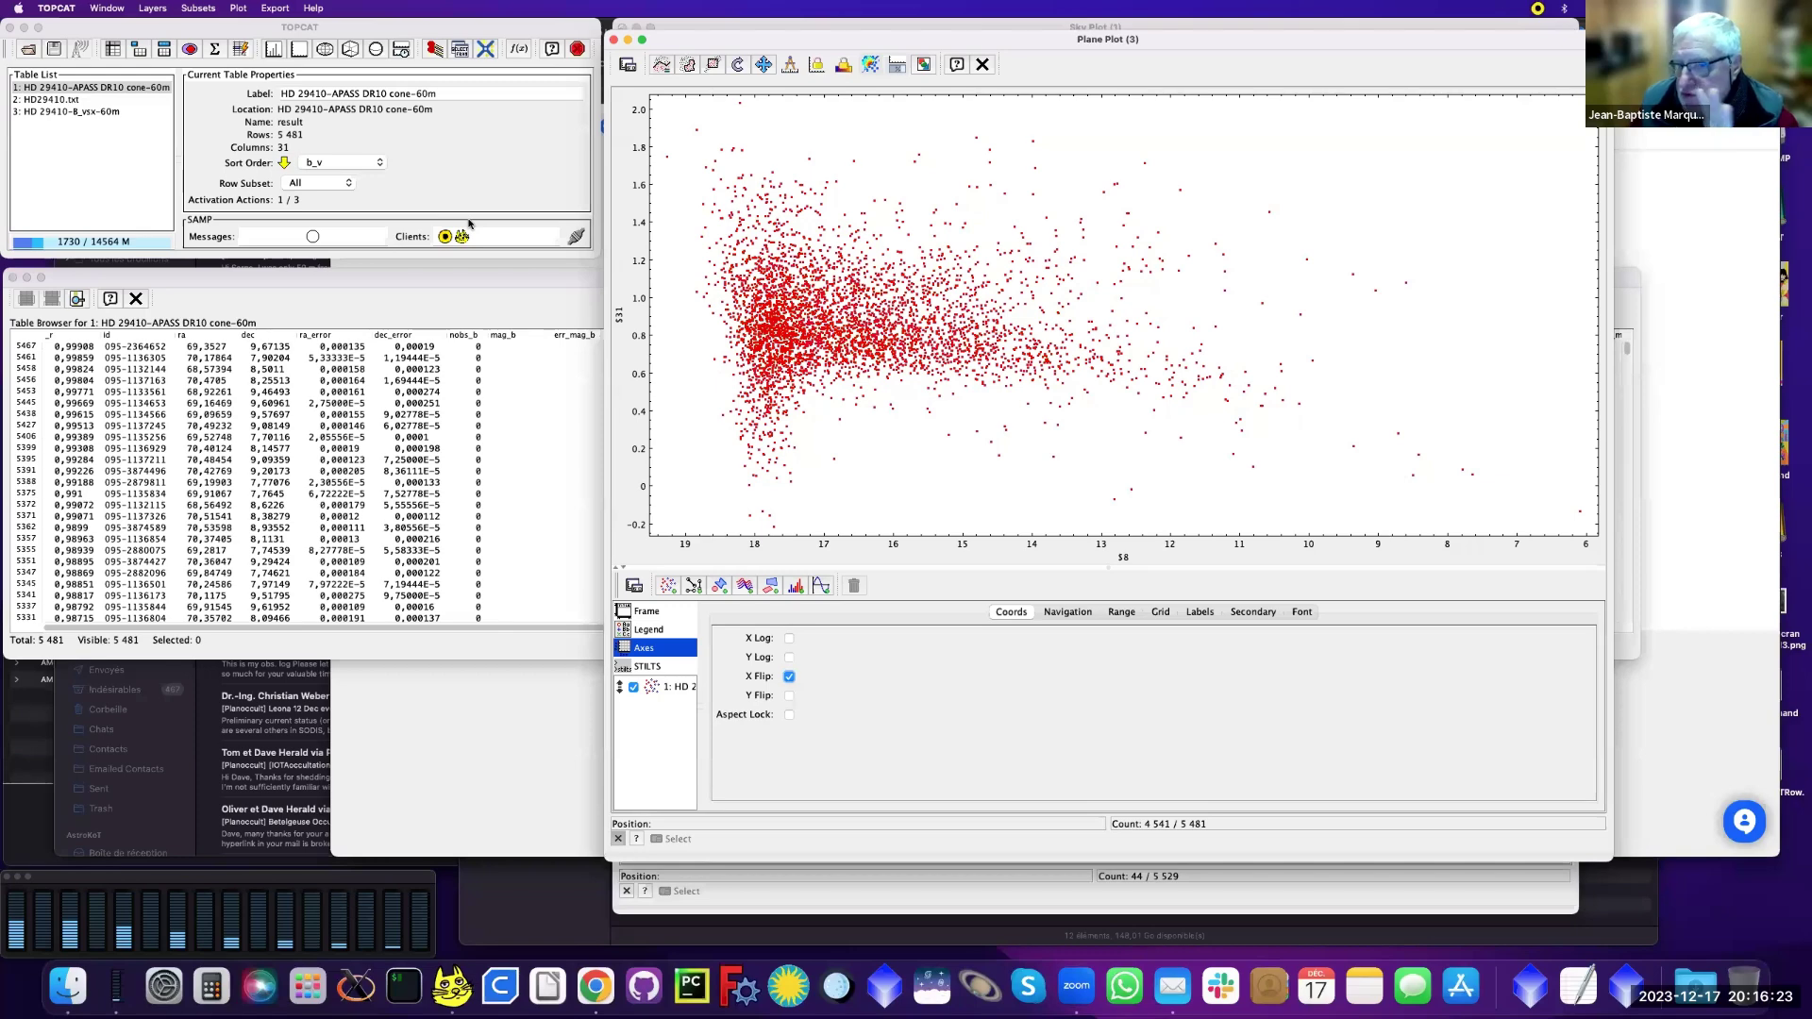
Step: Start a CDS Upload X-Match, enlarge its window, and choose Gaia DR3 Synthetic Photometry as the remote table
{"action": "left_click", "coordinate": [491, 157]}
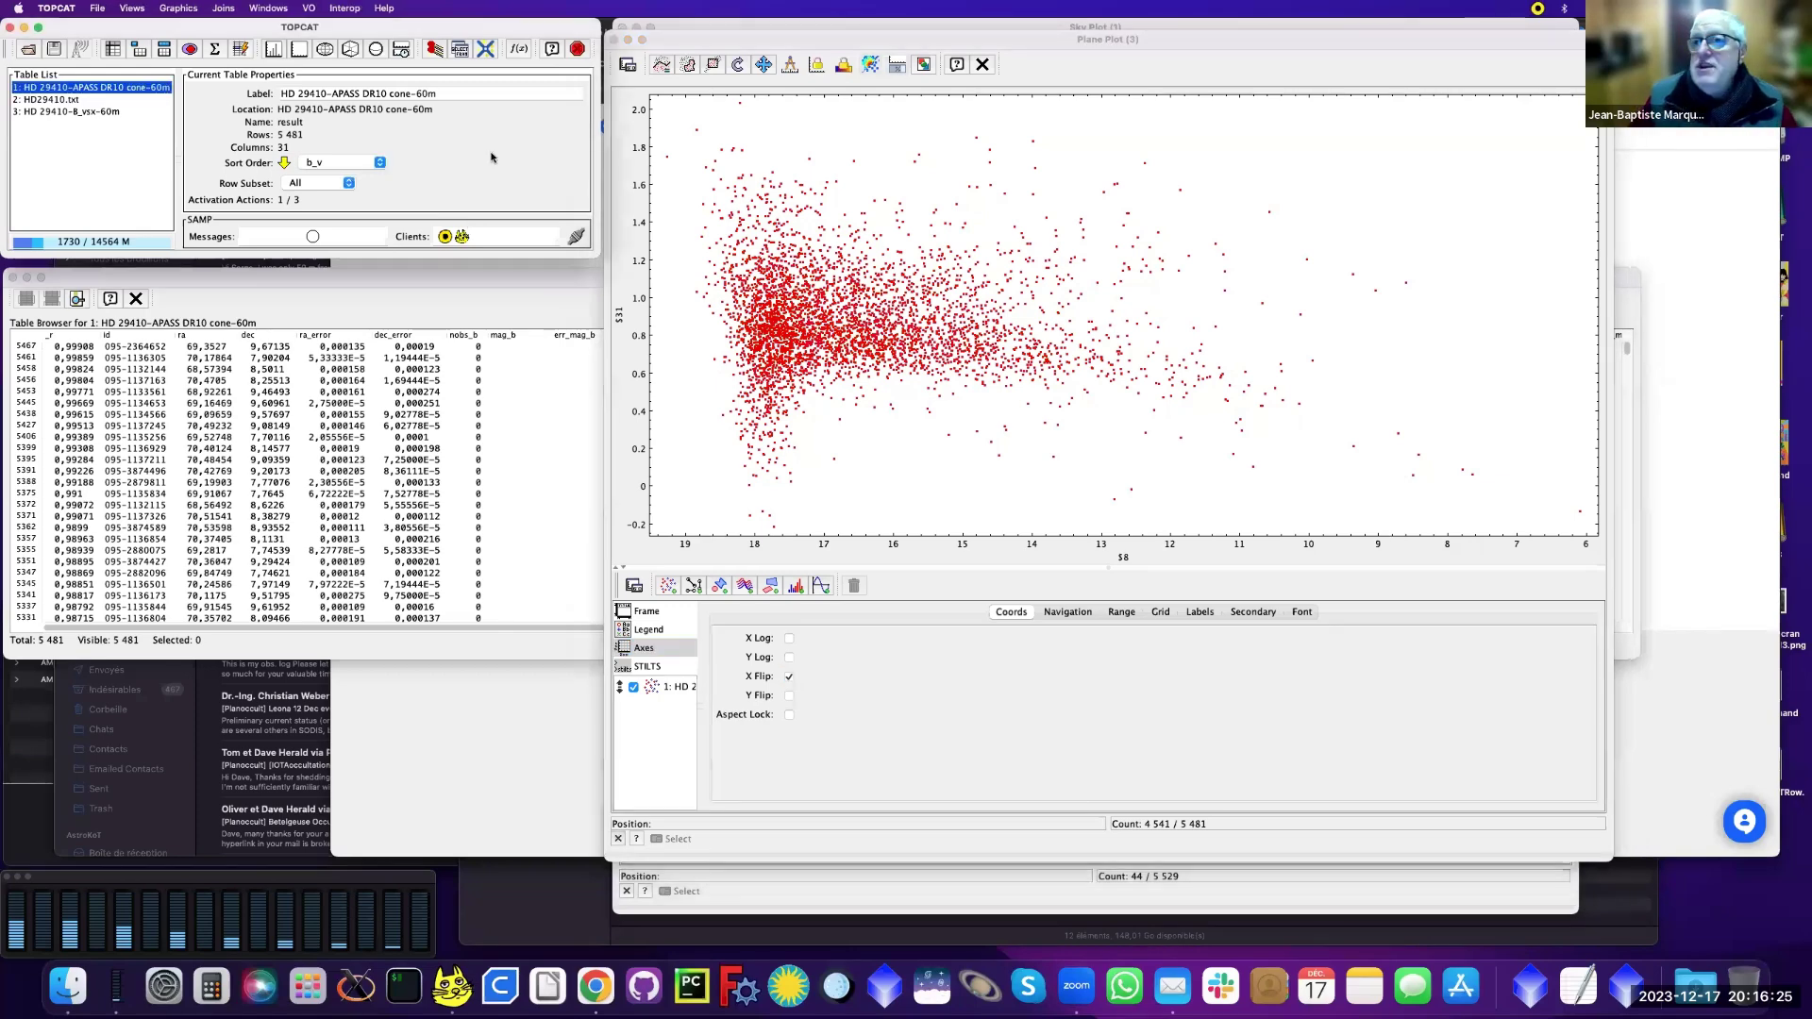
{"action": "left_click", "coordinate": [485, 51]}
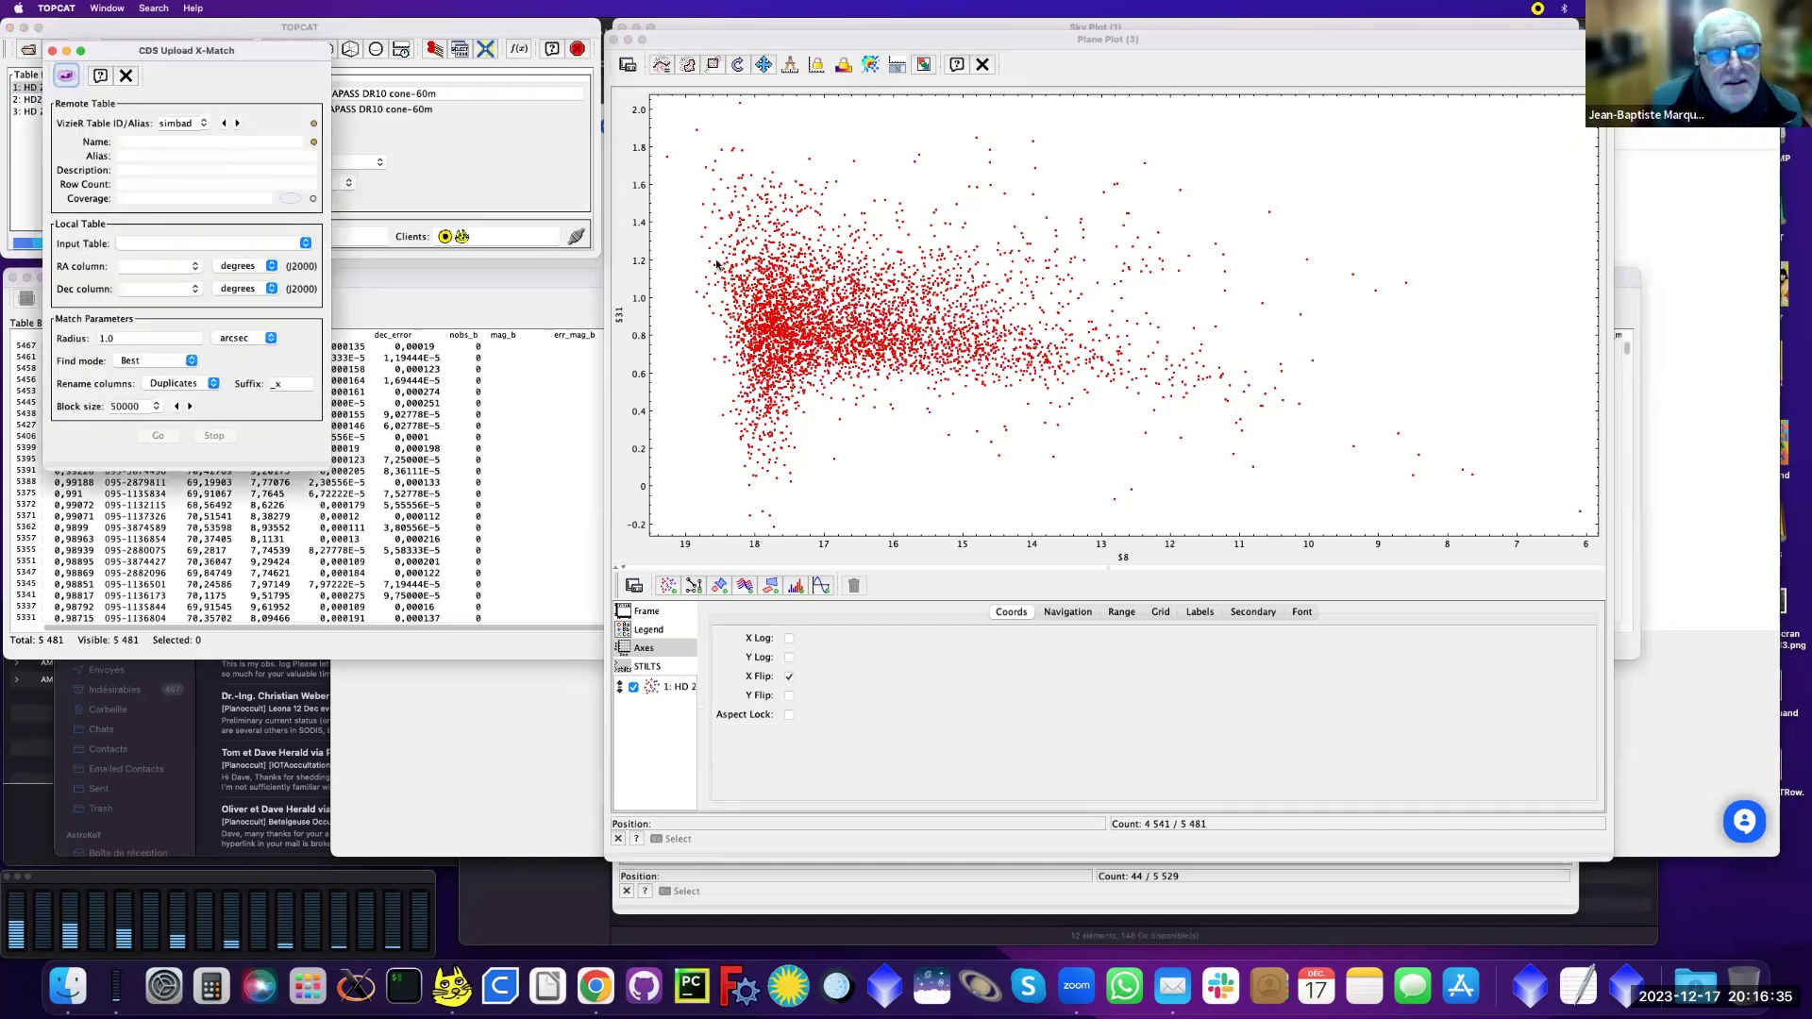
{"action": "left_click_drag", "start_coordinate": [822, 138], "coordinate": [638, 188]}
{"action": "left_click", "coordinate": [718, 262]}
{"action": "scroll", "coordinate": [722, 335], "scroll_direction": "down", "scroll_amount": 5}
{"action": "left_click_drag", "start_coordinate": [778, 604], "coordinate": [1120, 853]}
{"action": "left_click_drag", "start_coordinate": [756, 292], "coordinate": [760, 302]}
{"action": "scroll", "coordinate": [734, 325], "scroll_direction": "down", "scroll_amount": 2}
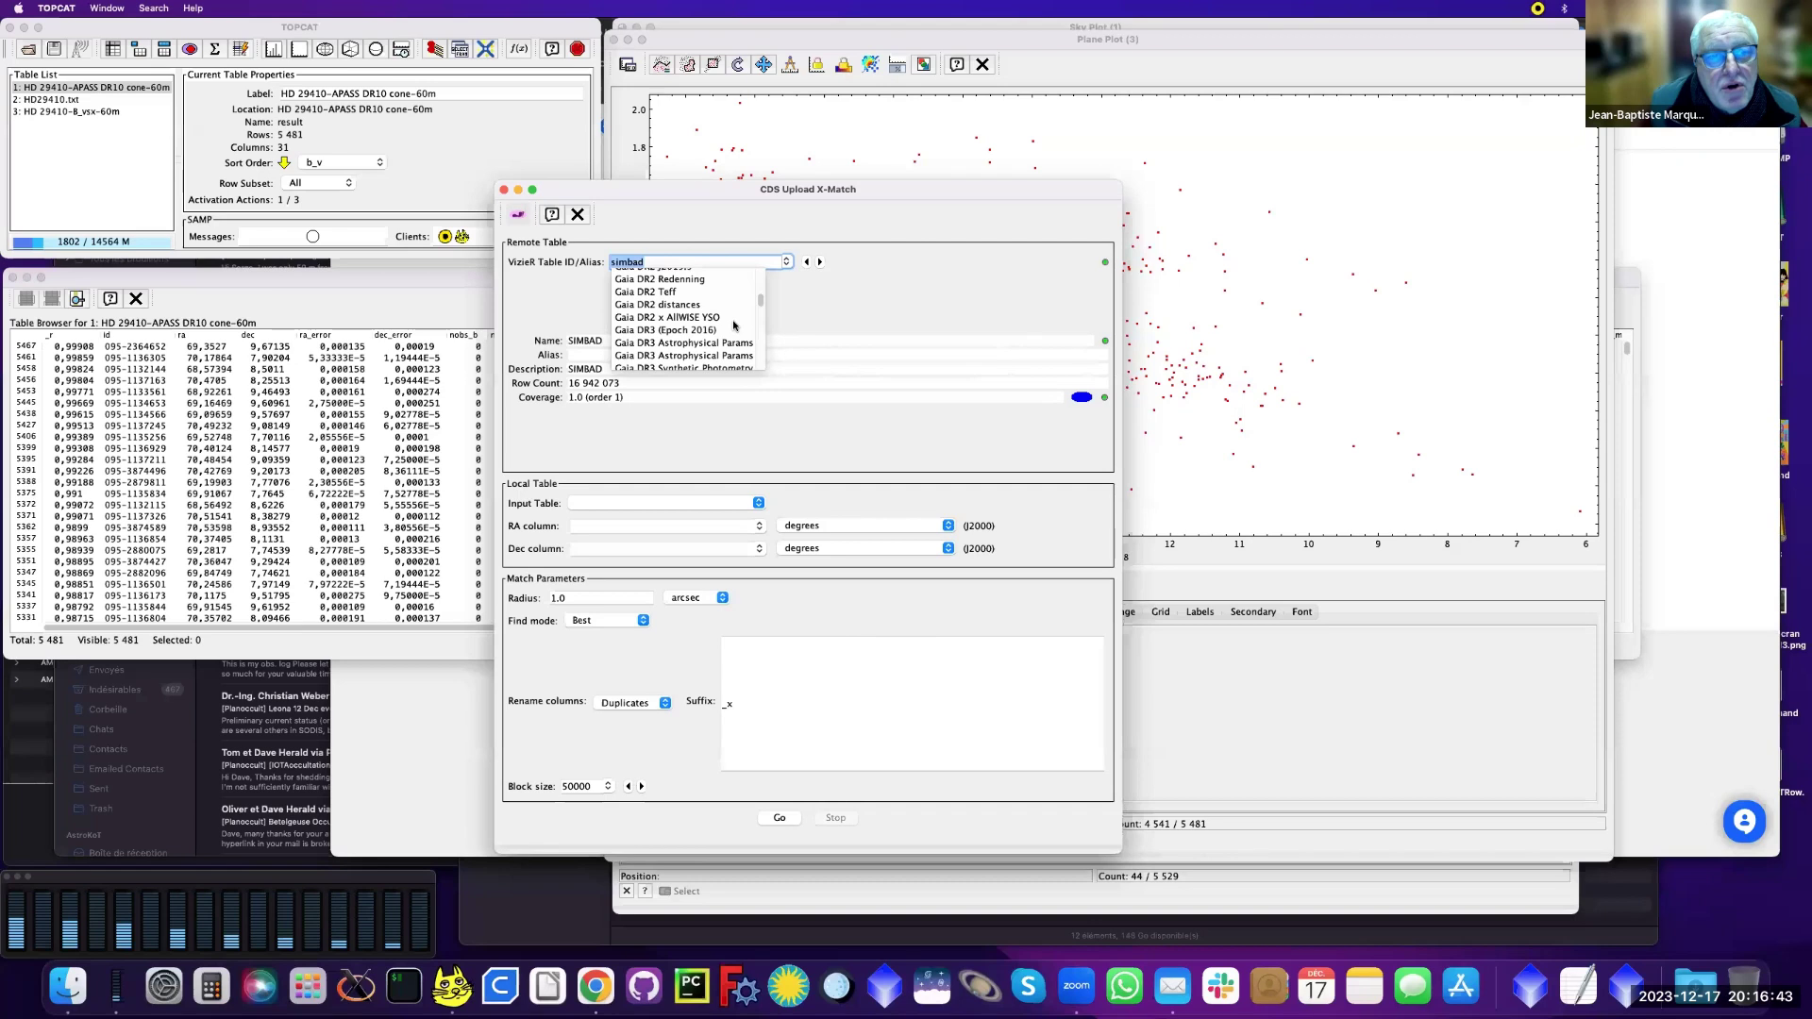
{"action": "scroll", "coordinate": [734, 325], "scroll_direction": "down", "scroll_amount": 1}
{"action": "left_click", "coordinate": [734, 326]}
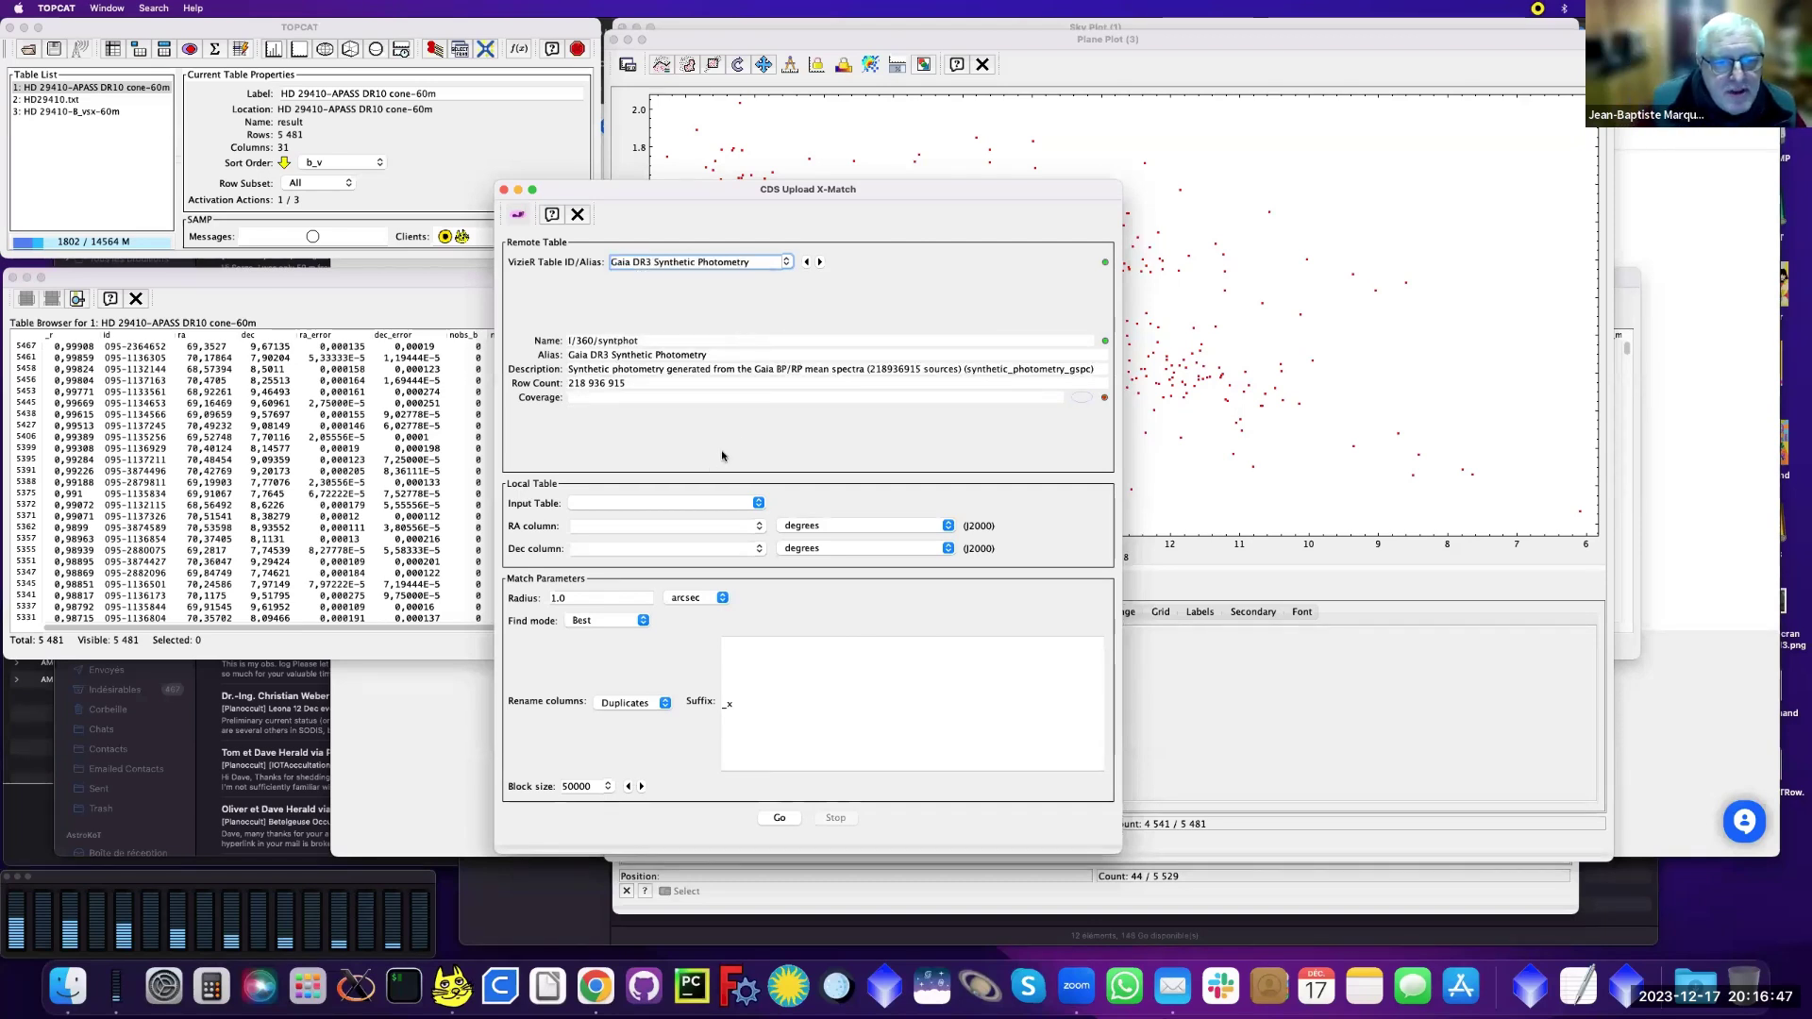
Step: Cross-match the local HD 29410-APASS DR10 cone-60m table using a radius of 0.1 arcsec
{"action": "left_click", "coordinate": [694, 503]}
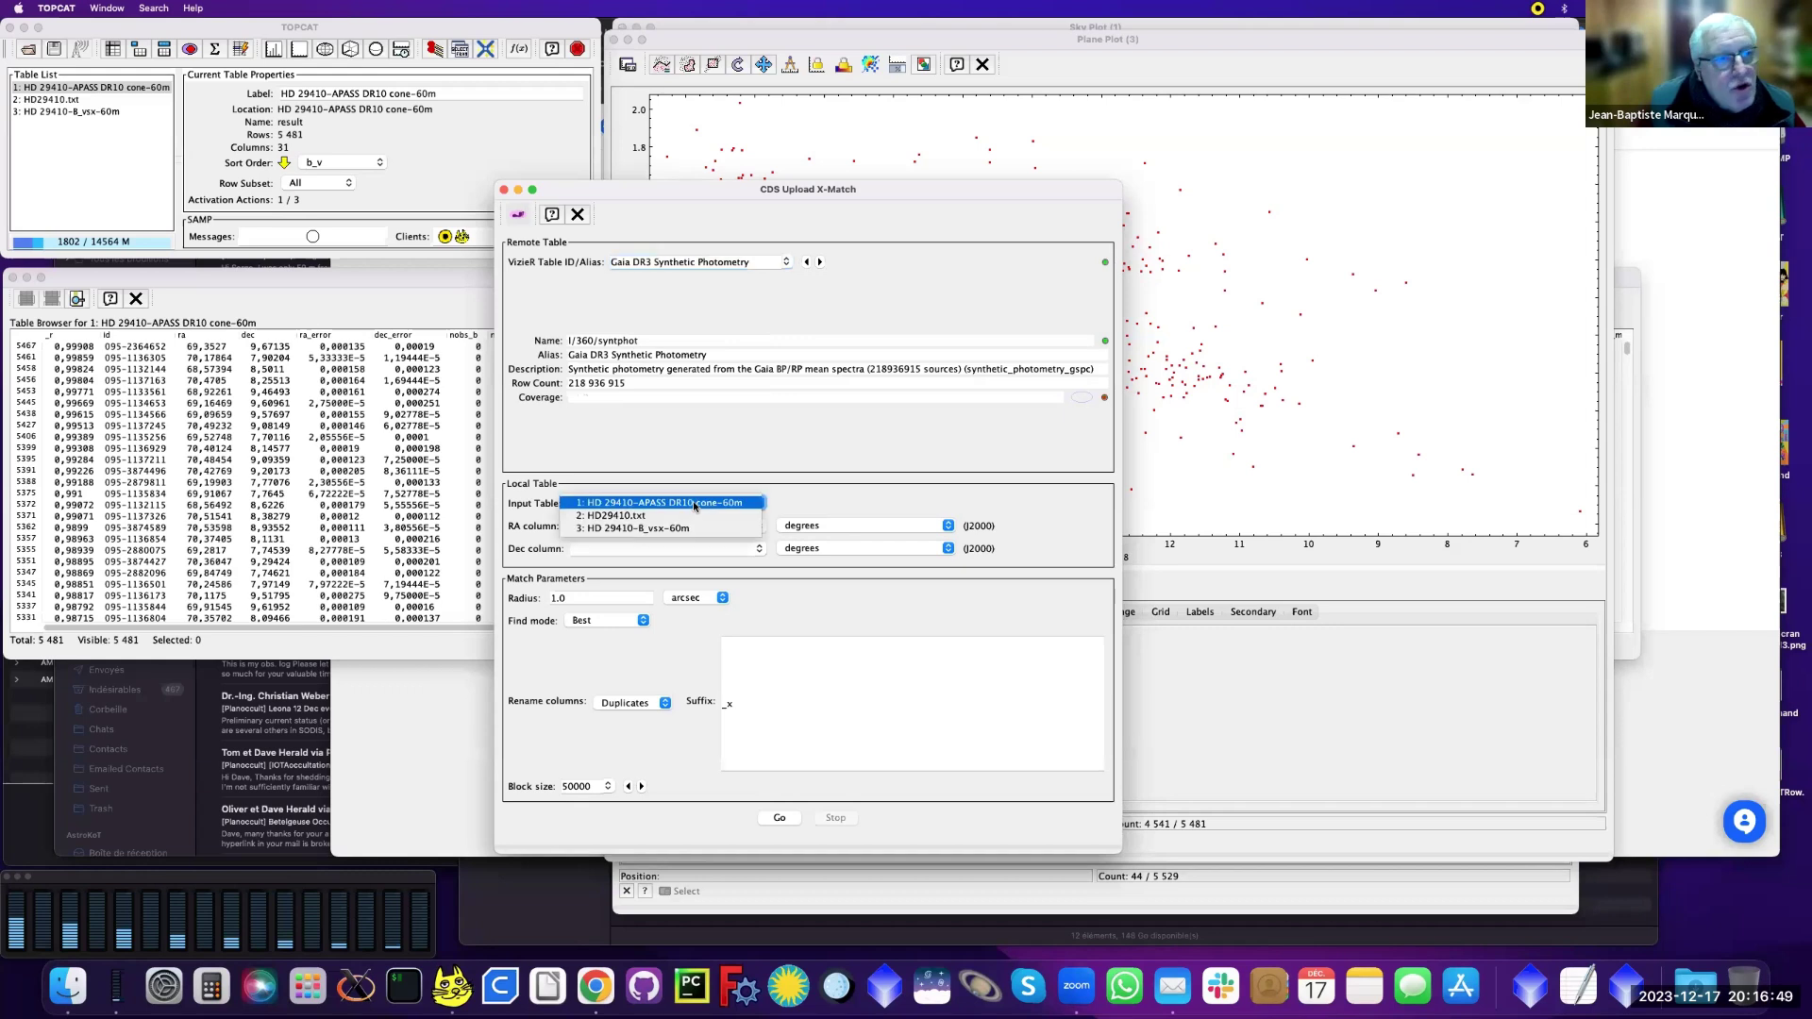
{"action": "left_click", "coordinate": [694, 504]}
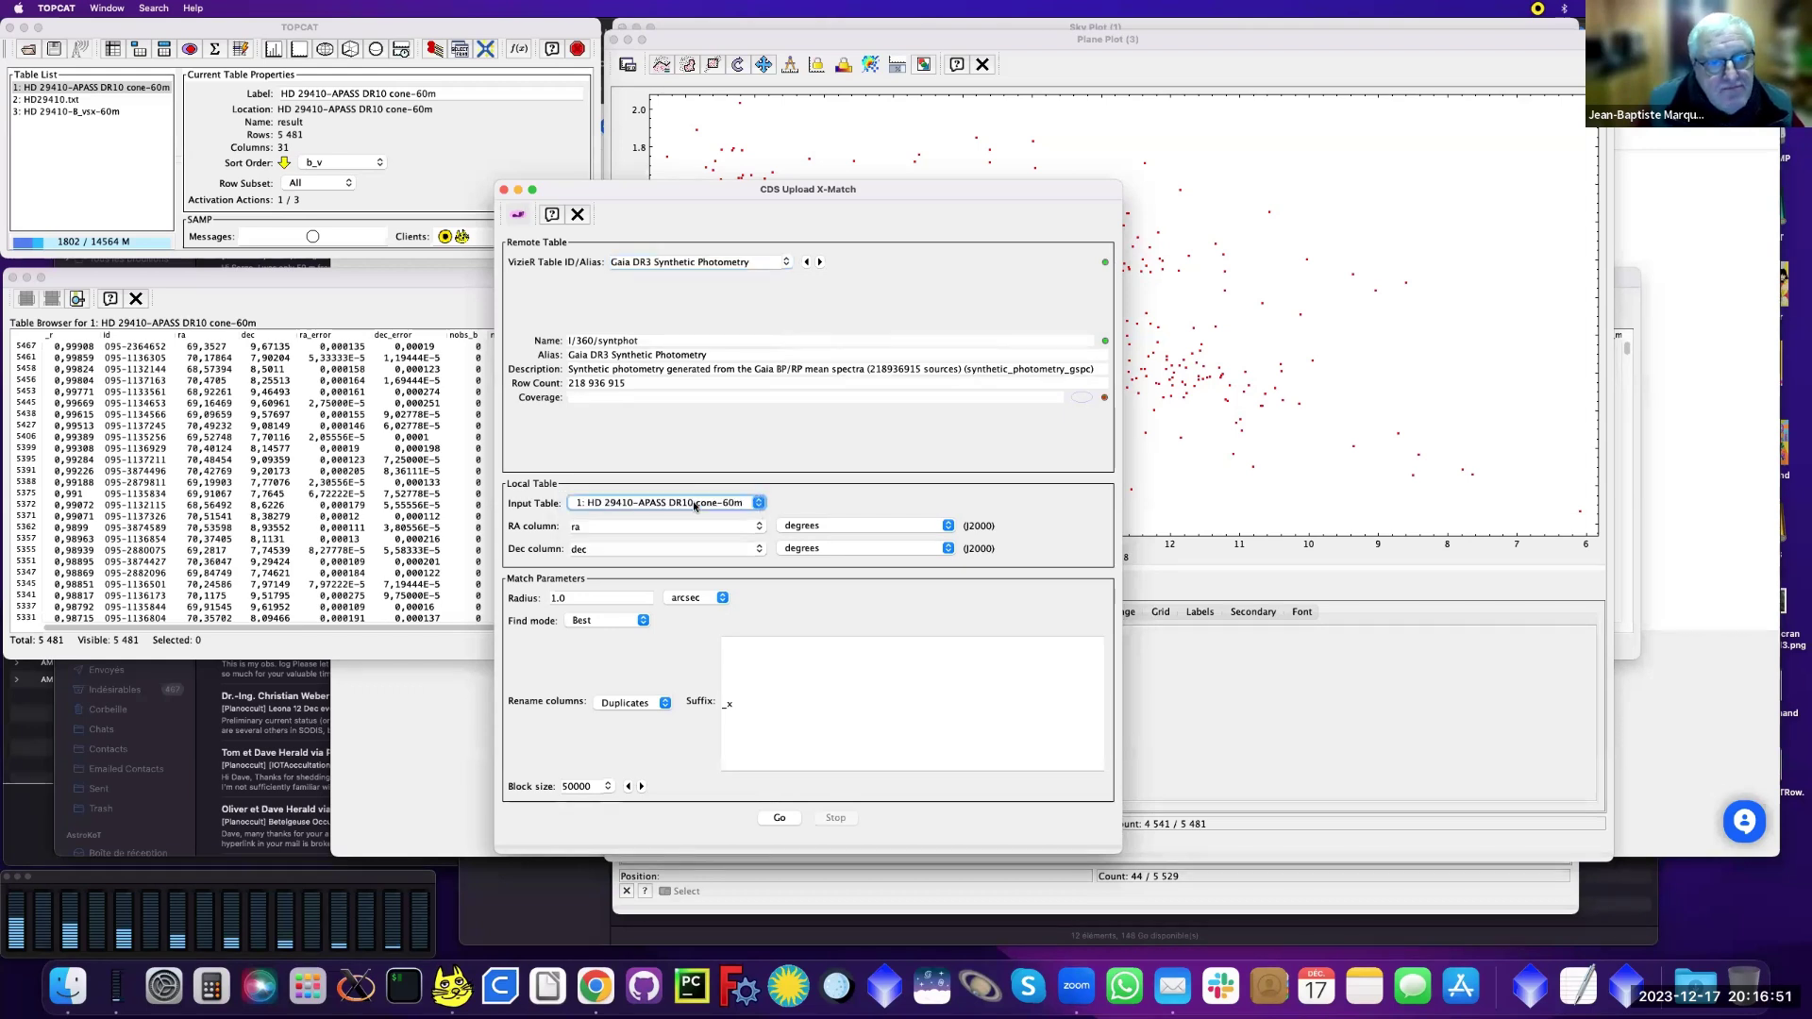
{"action": "left_click", "coordinate": [582, 599]}
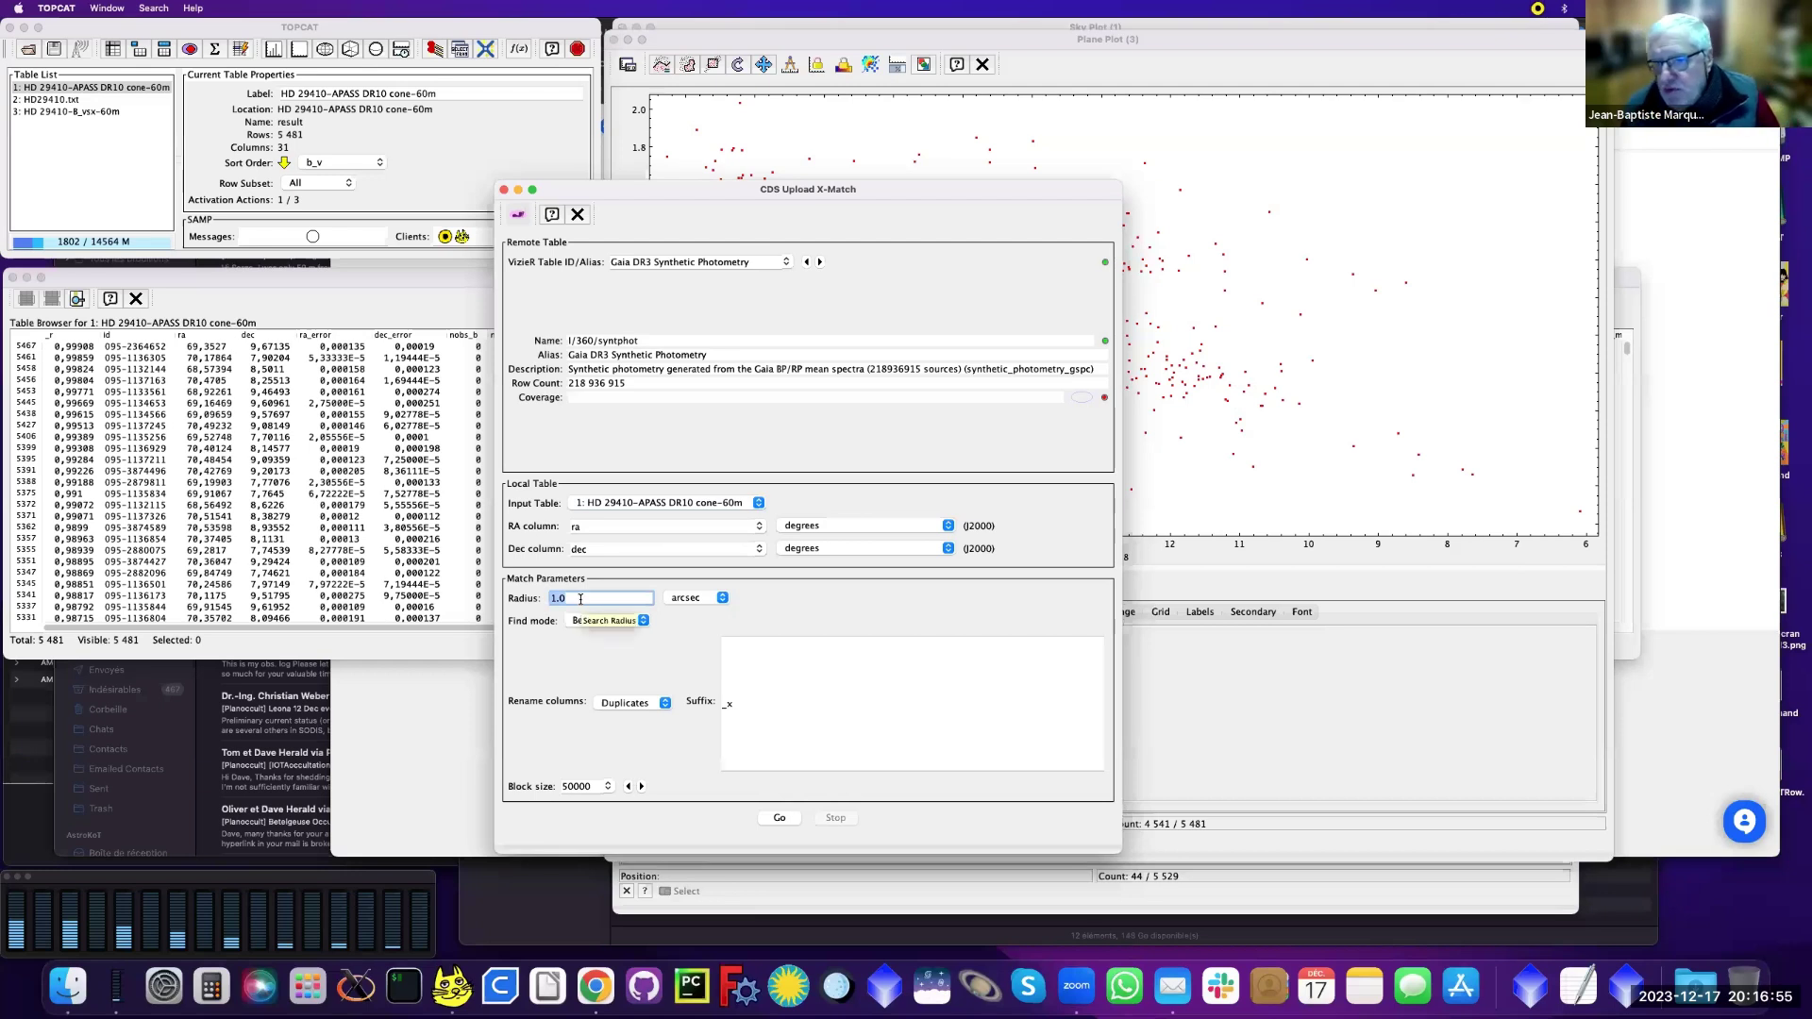
{"action": "type", "text": "0."}
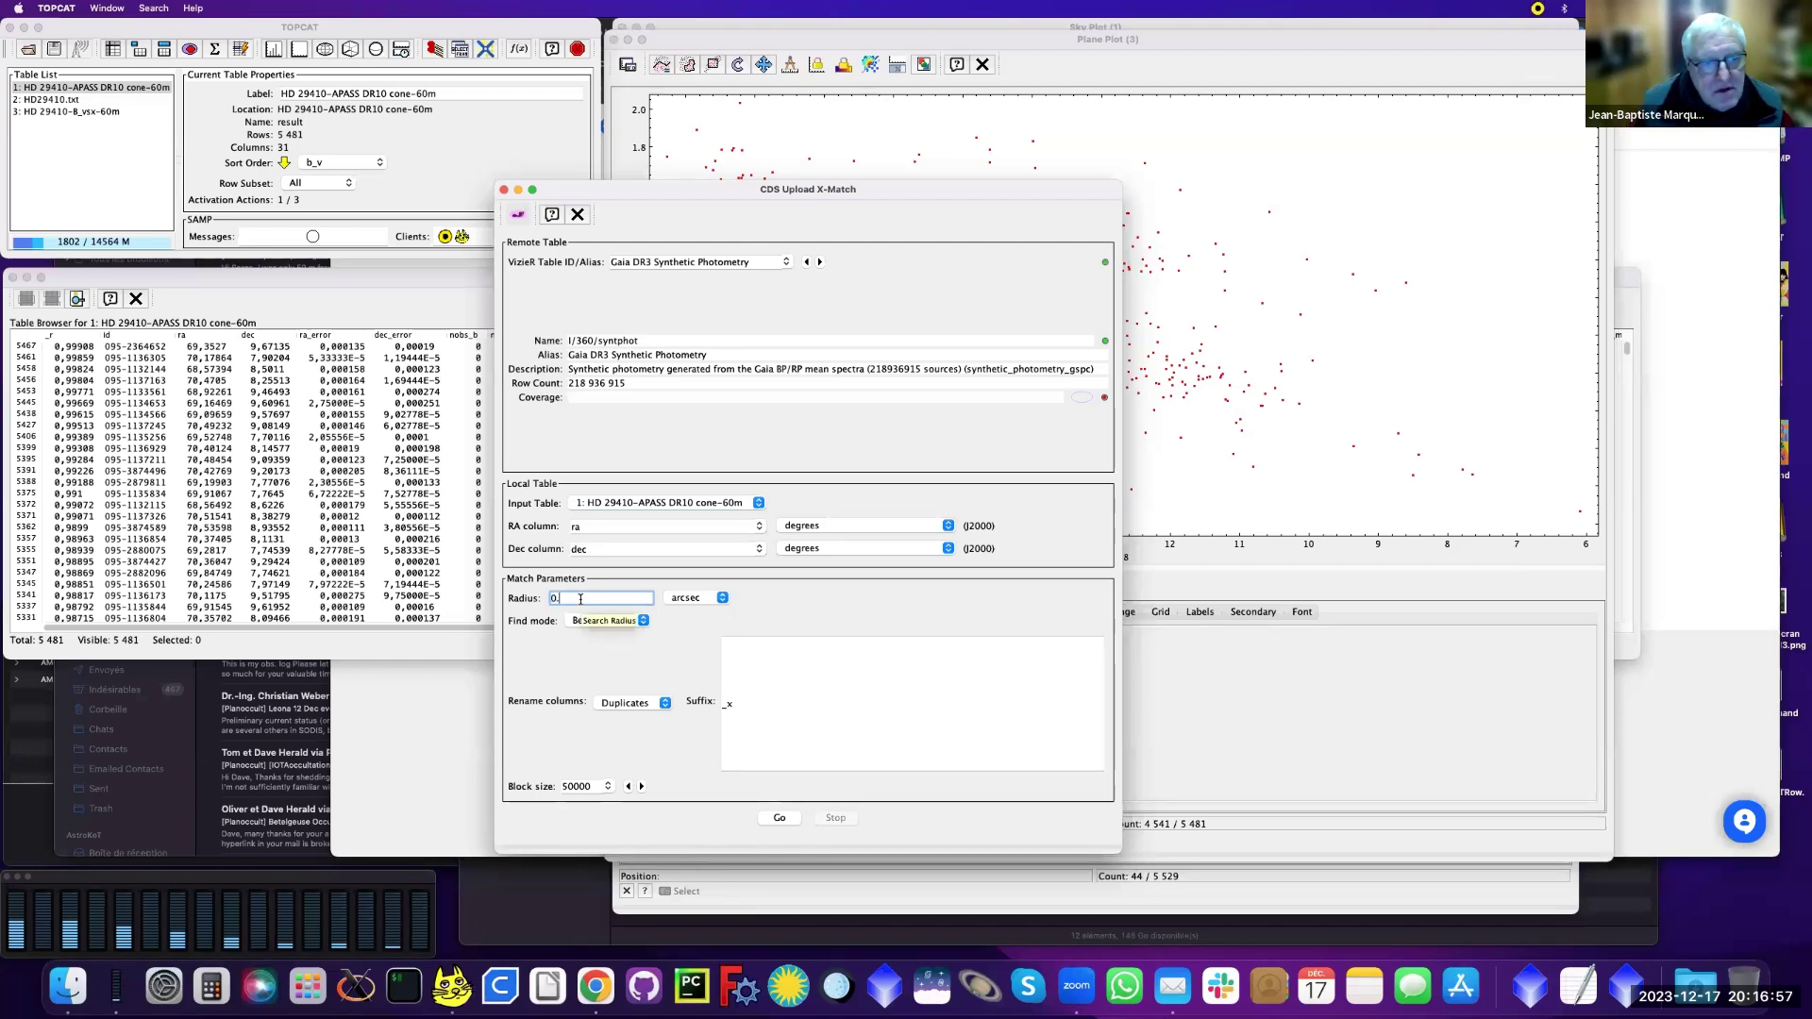
{"action": "type", "text": "1"}
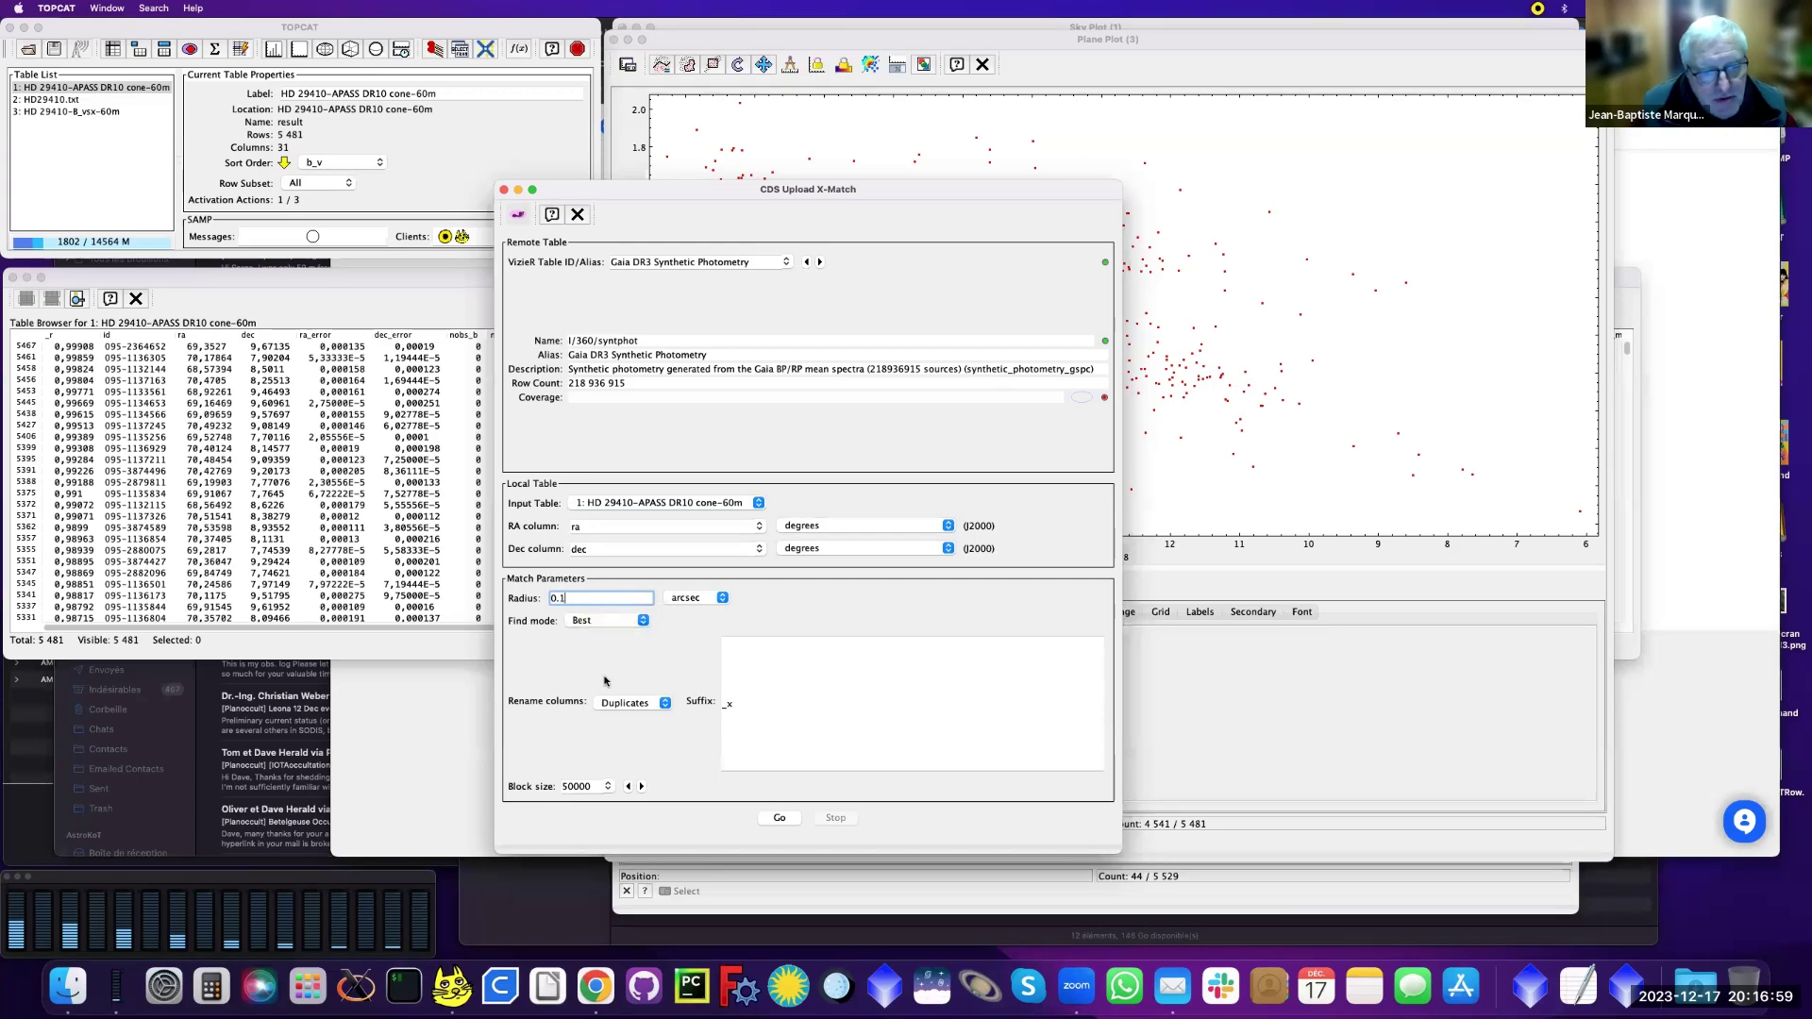
{"action": "left_click", "coordinate": [772, 821]}
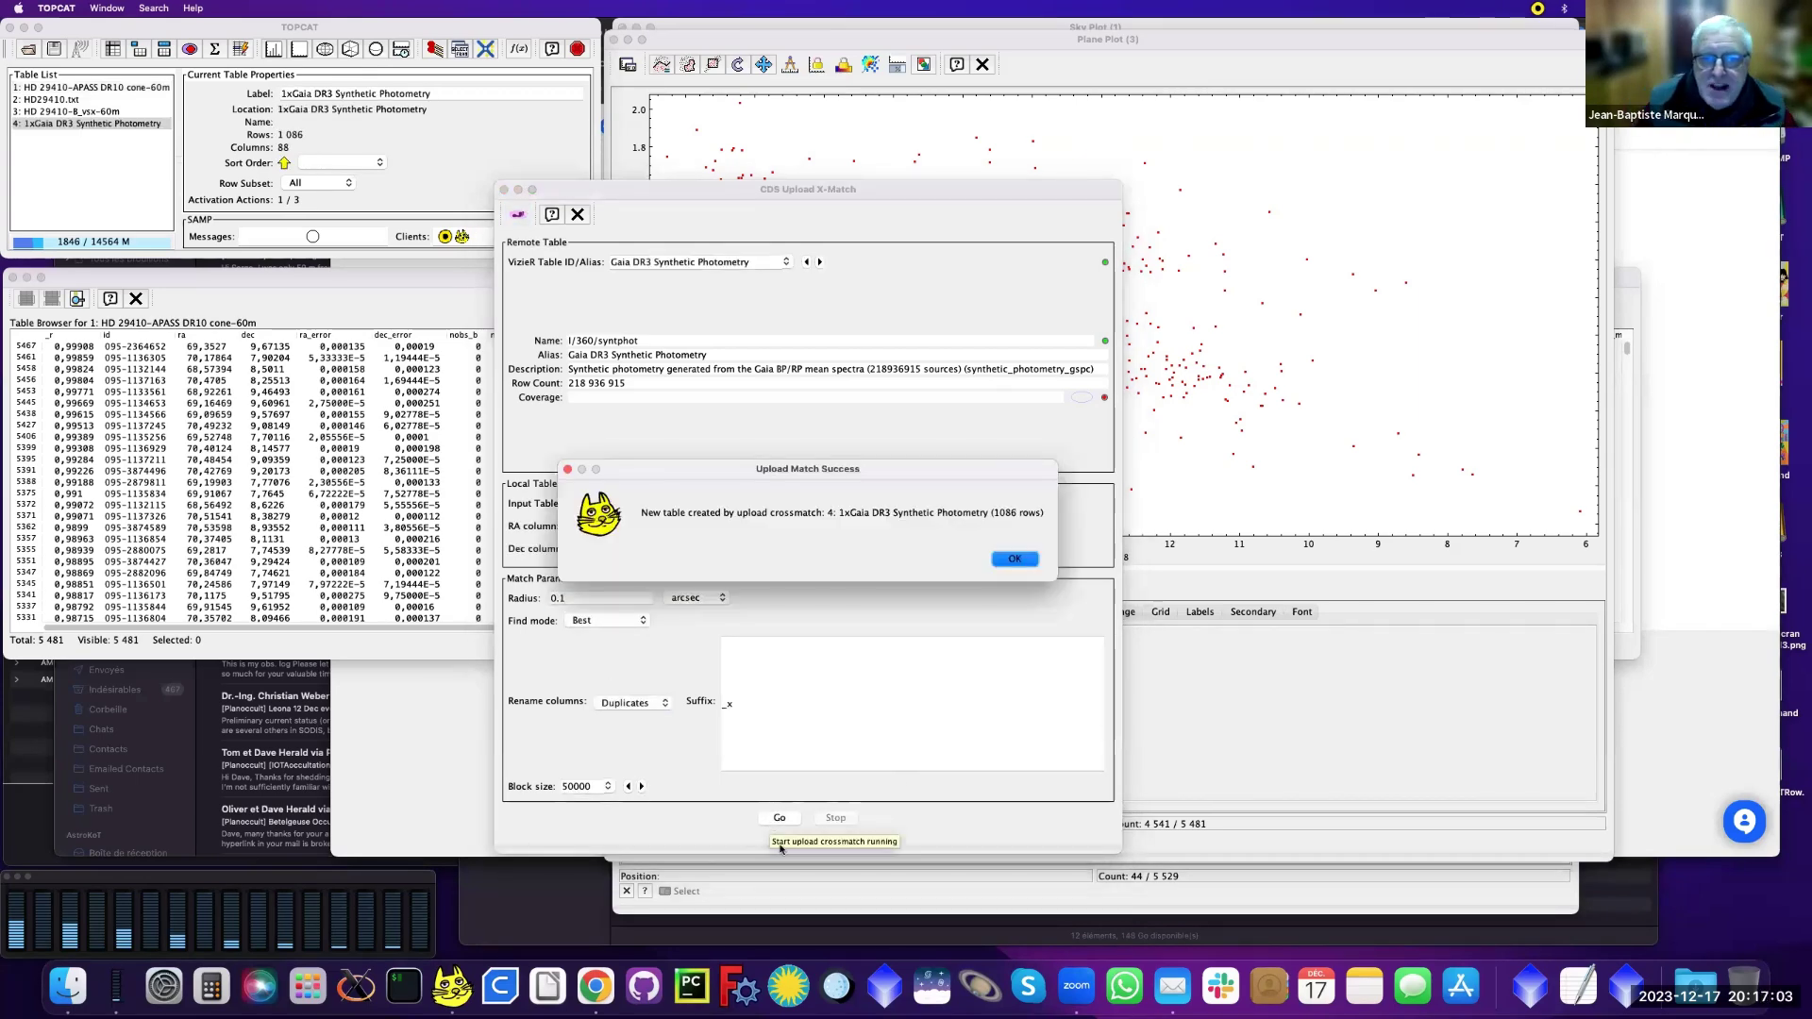
{"action": "left_click", "coordinate": [1014, 559]}
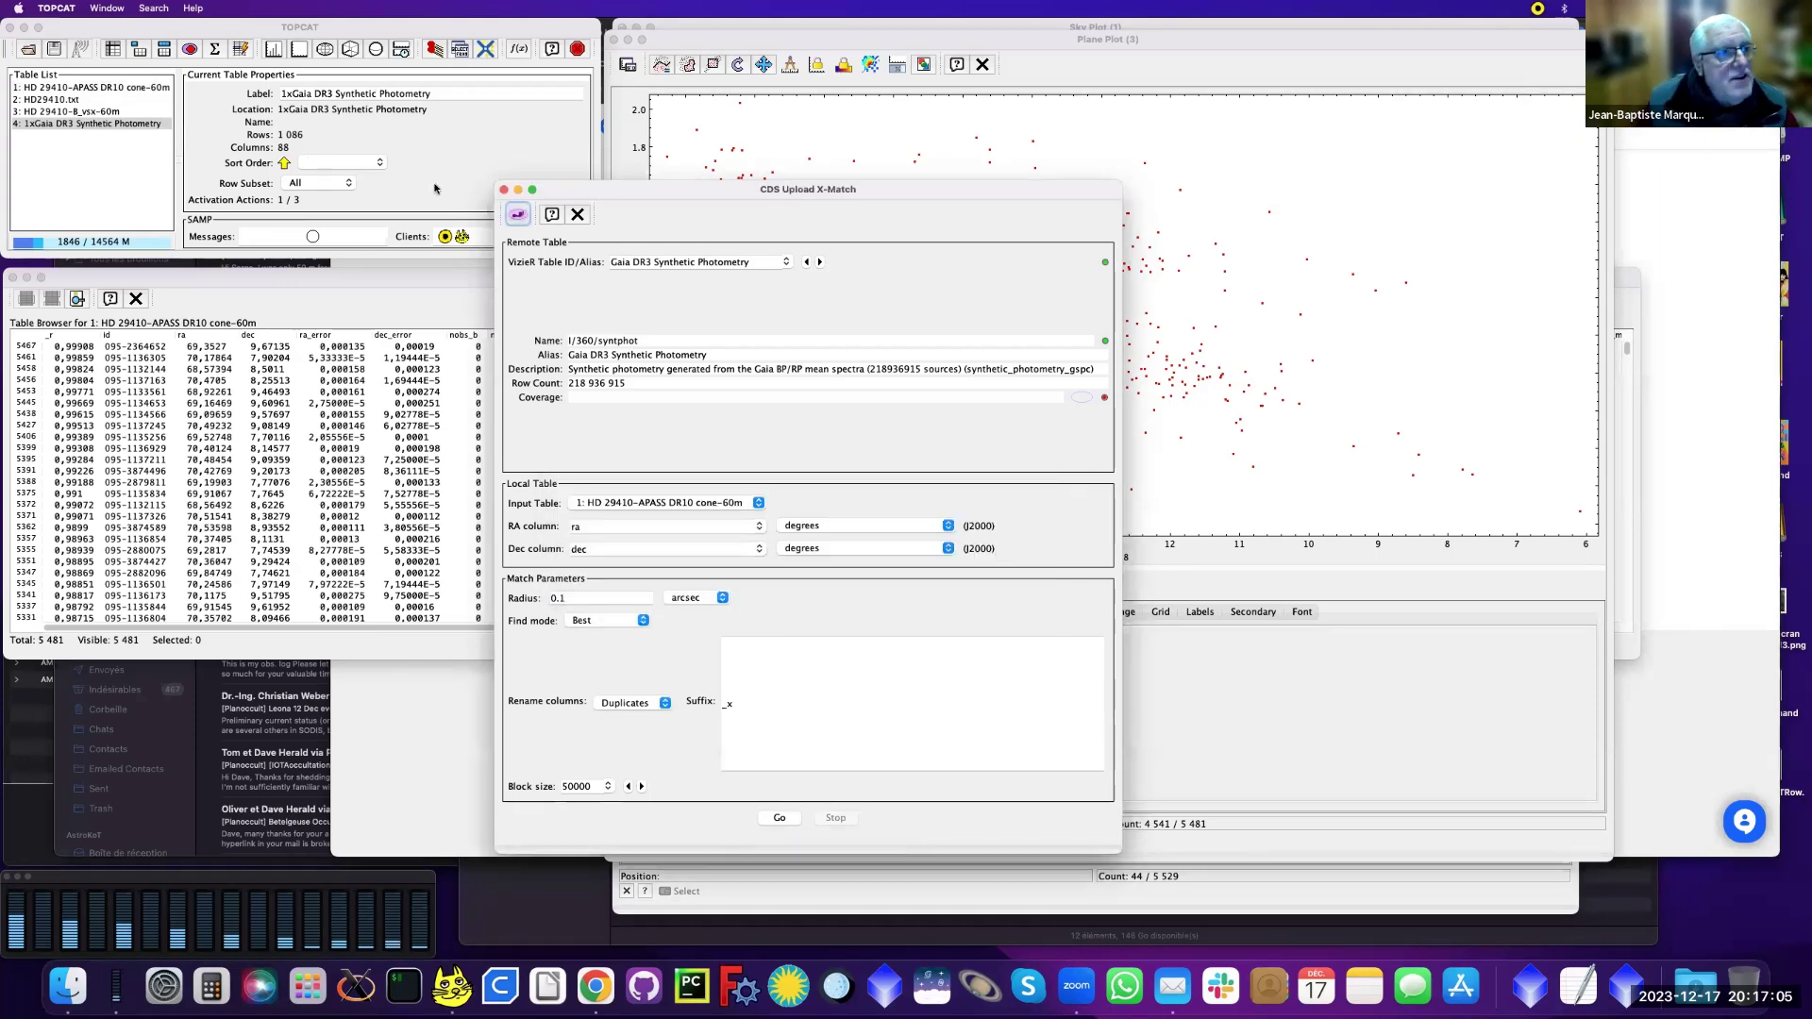
Step: Display the rows of the Gaia cross-match table in a widened browser and examine its columns through to angDist
{"action": "left_click", "coordinate": [101, 125]}
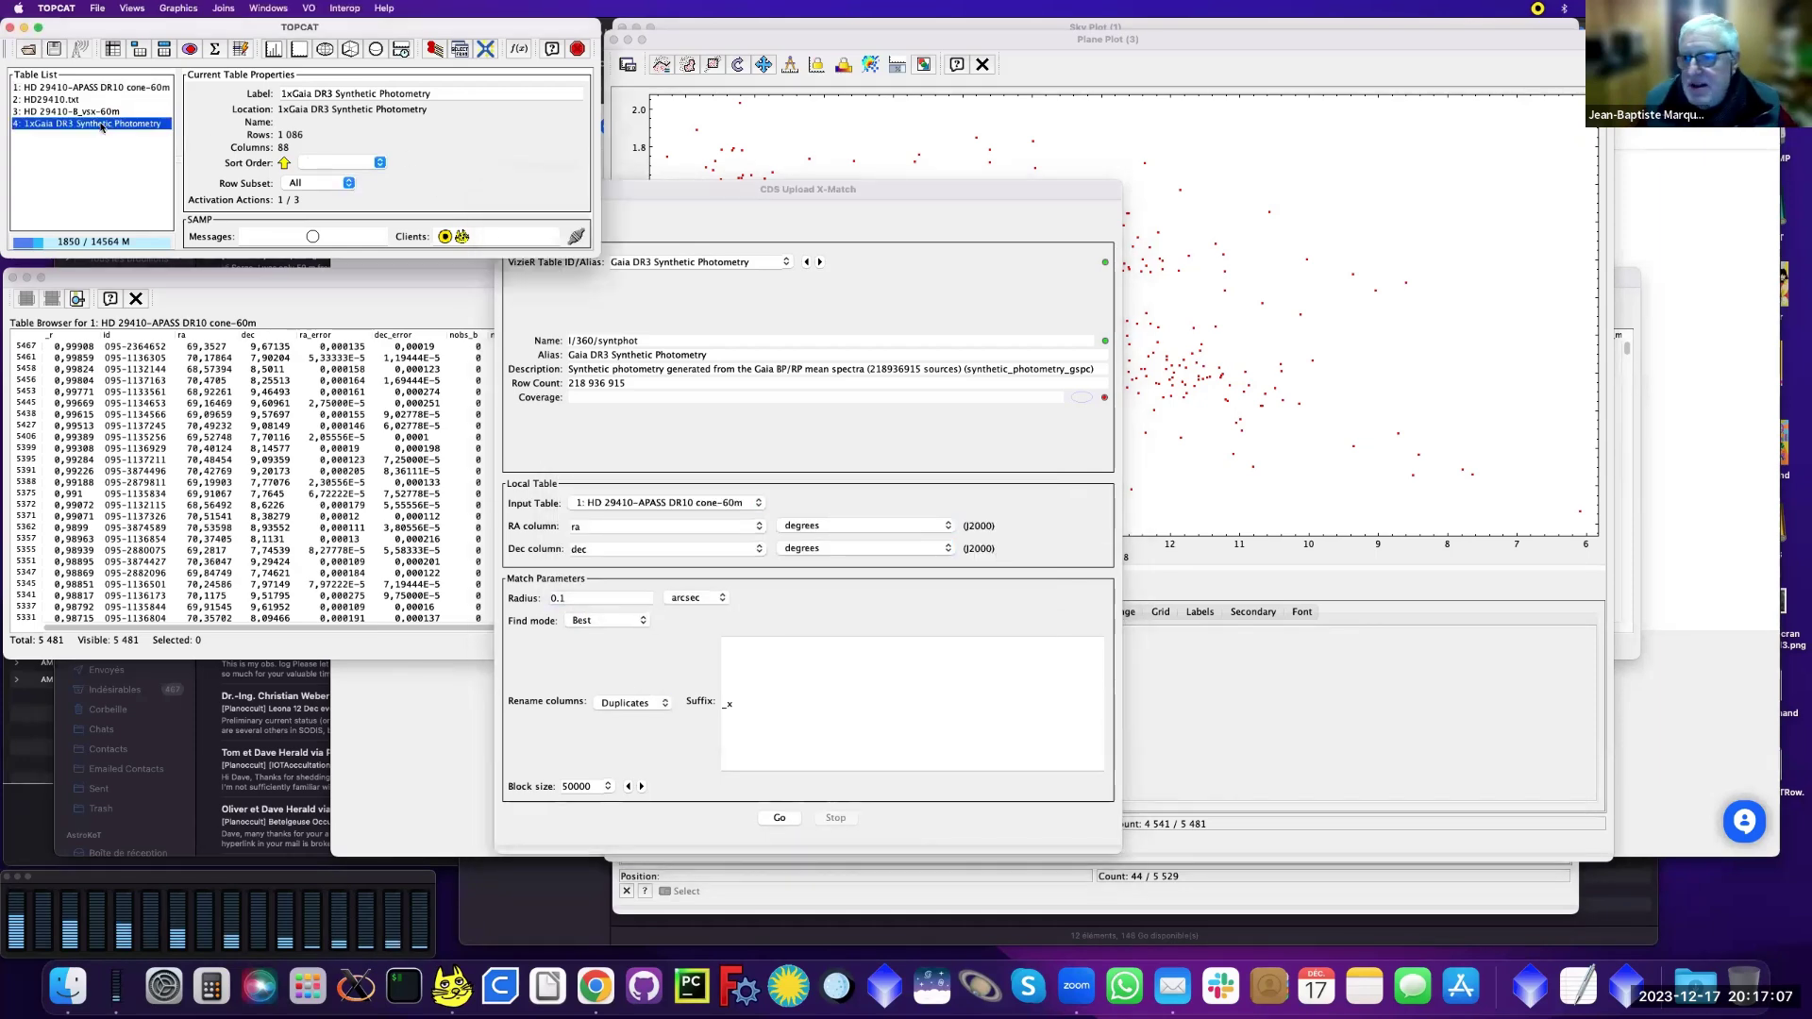
{"action": "left_click", "coordinate": [118, 50]}
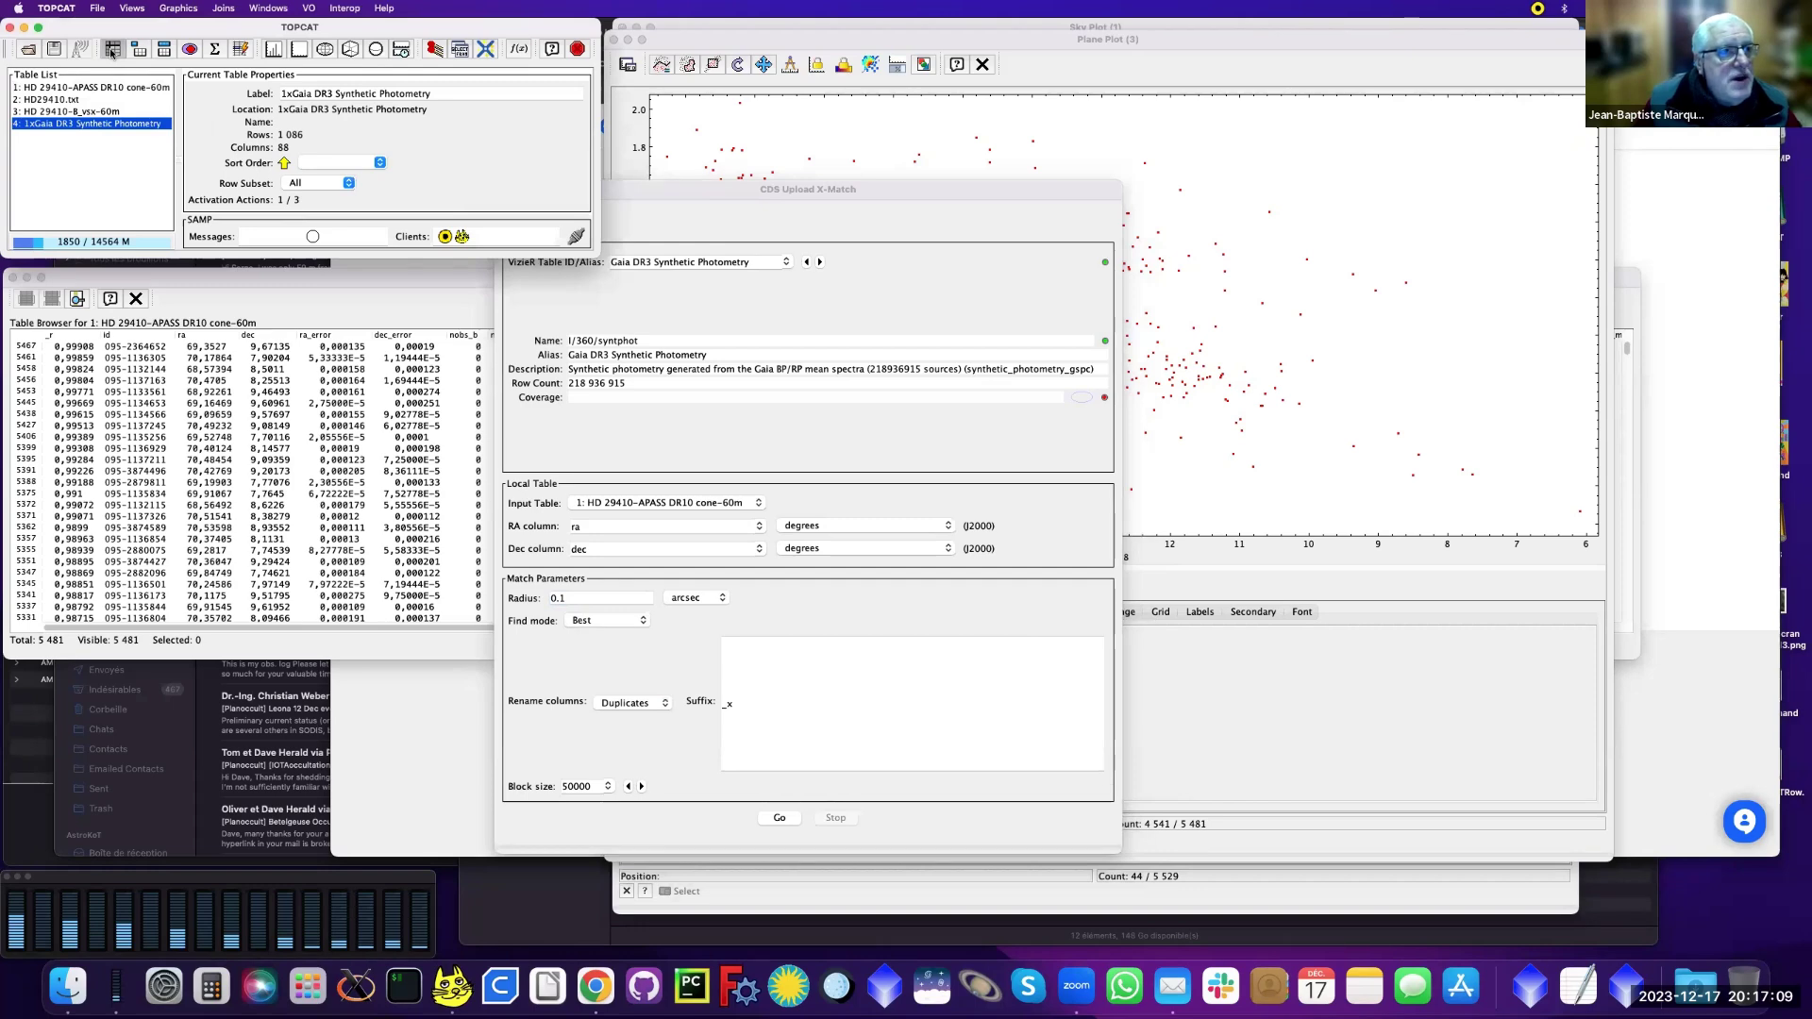
{"action": "left_click_drag", "start_coordinate": [122, 49], "coordinate": [84, 270]}
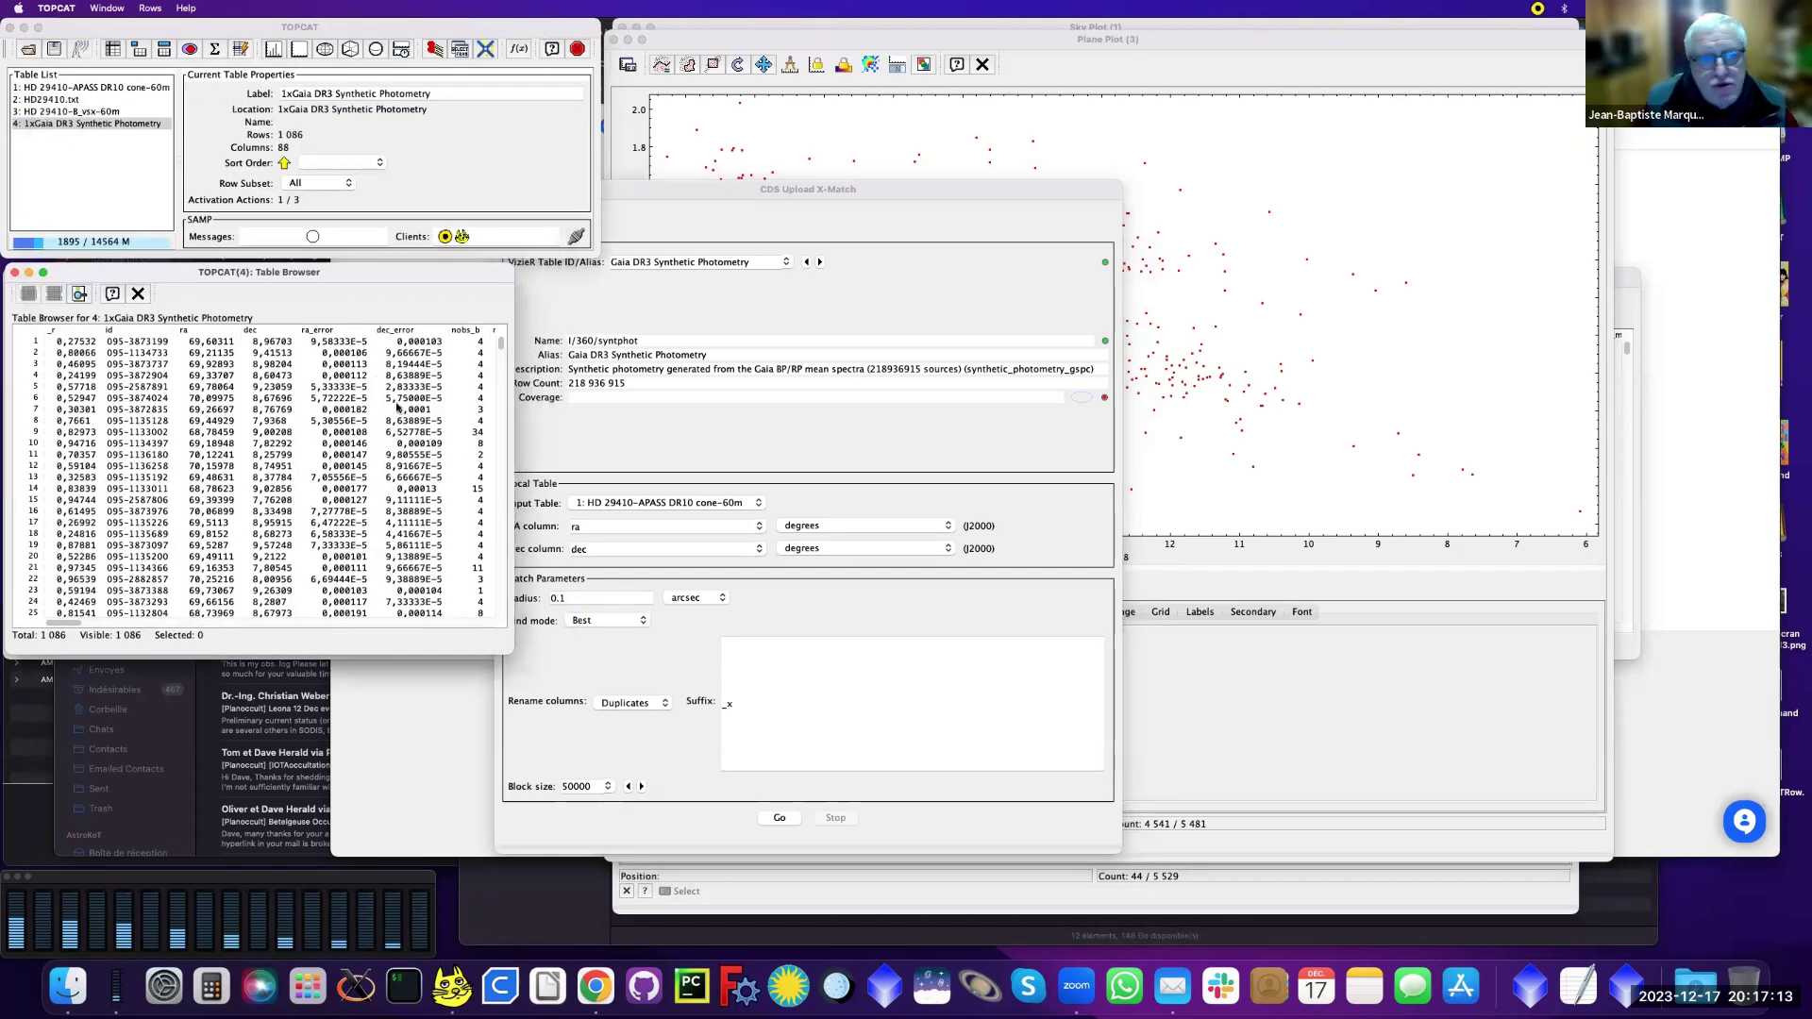
{"action": "left_click_drag", "start_coordinate": [512, 450], "coordinate": [1458, 453]}
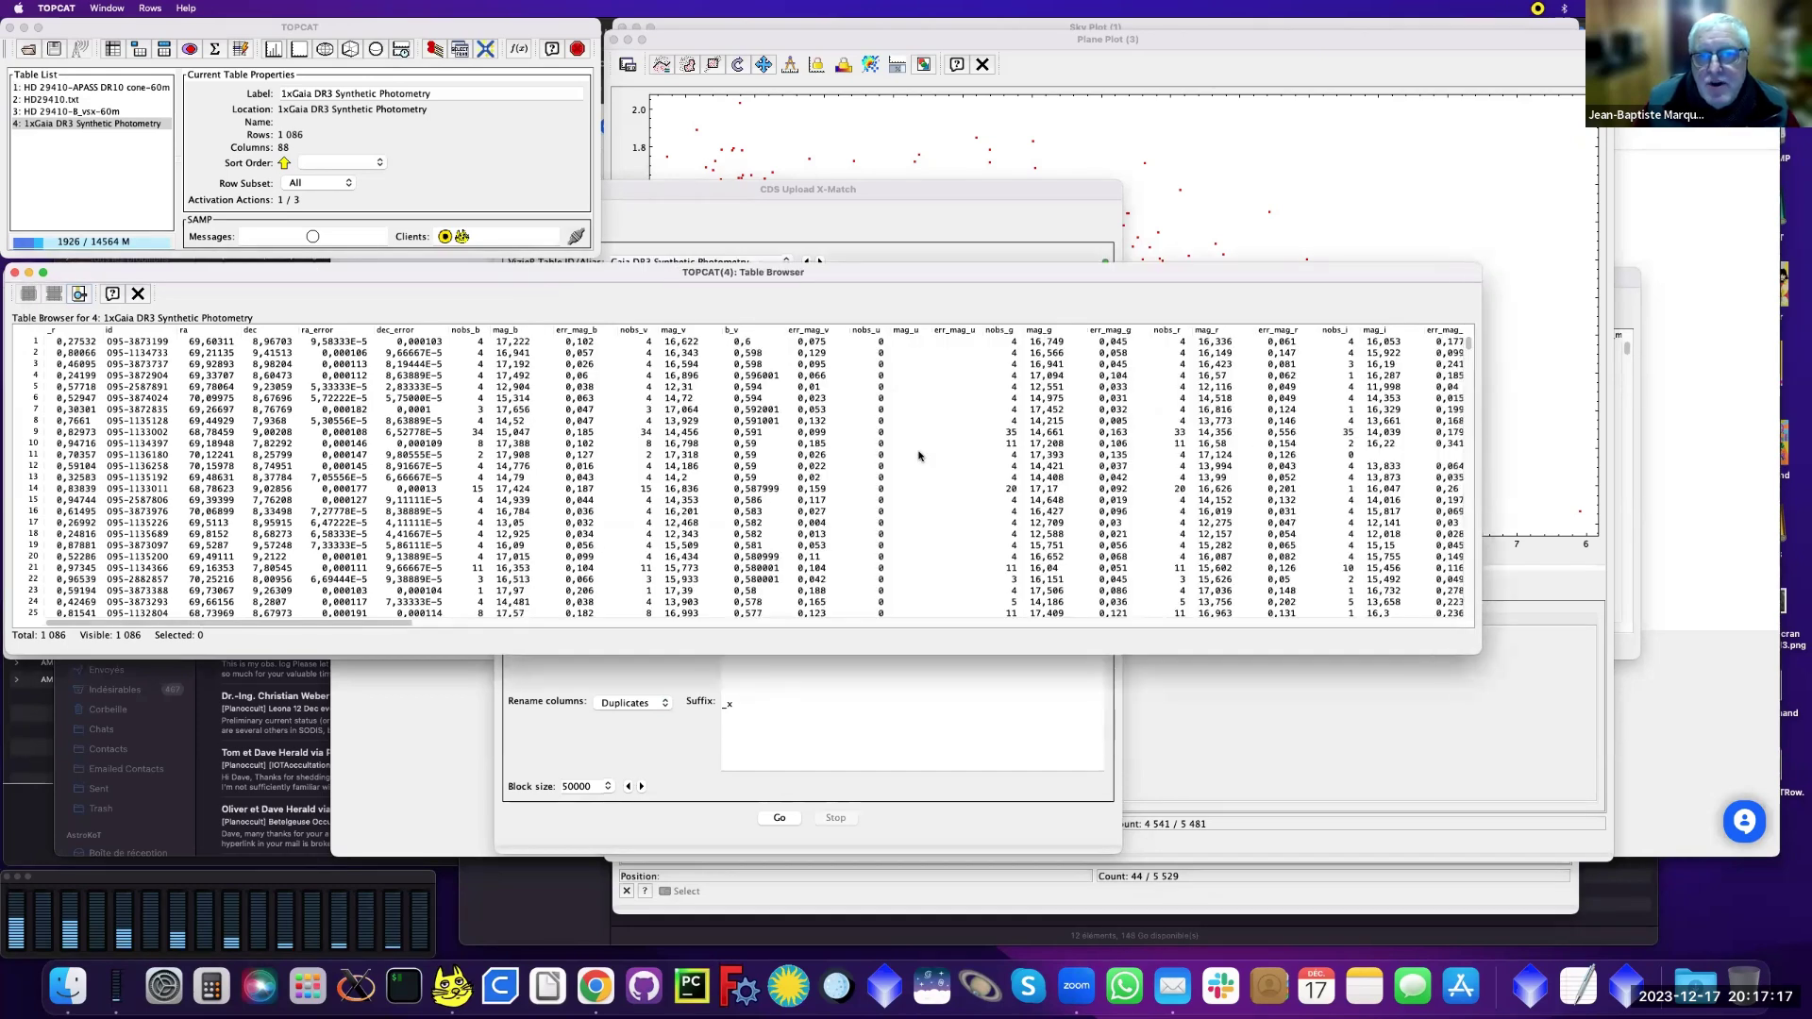
{"action": "scroll", "coordinate": [918, 456], "scroll_direction": "right", "scroll_amount": 20}
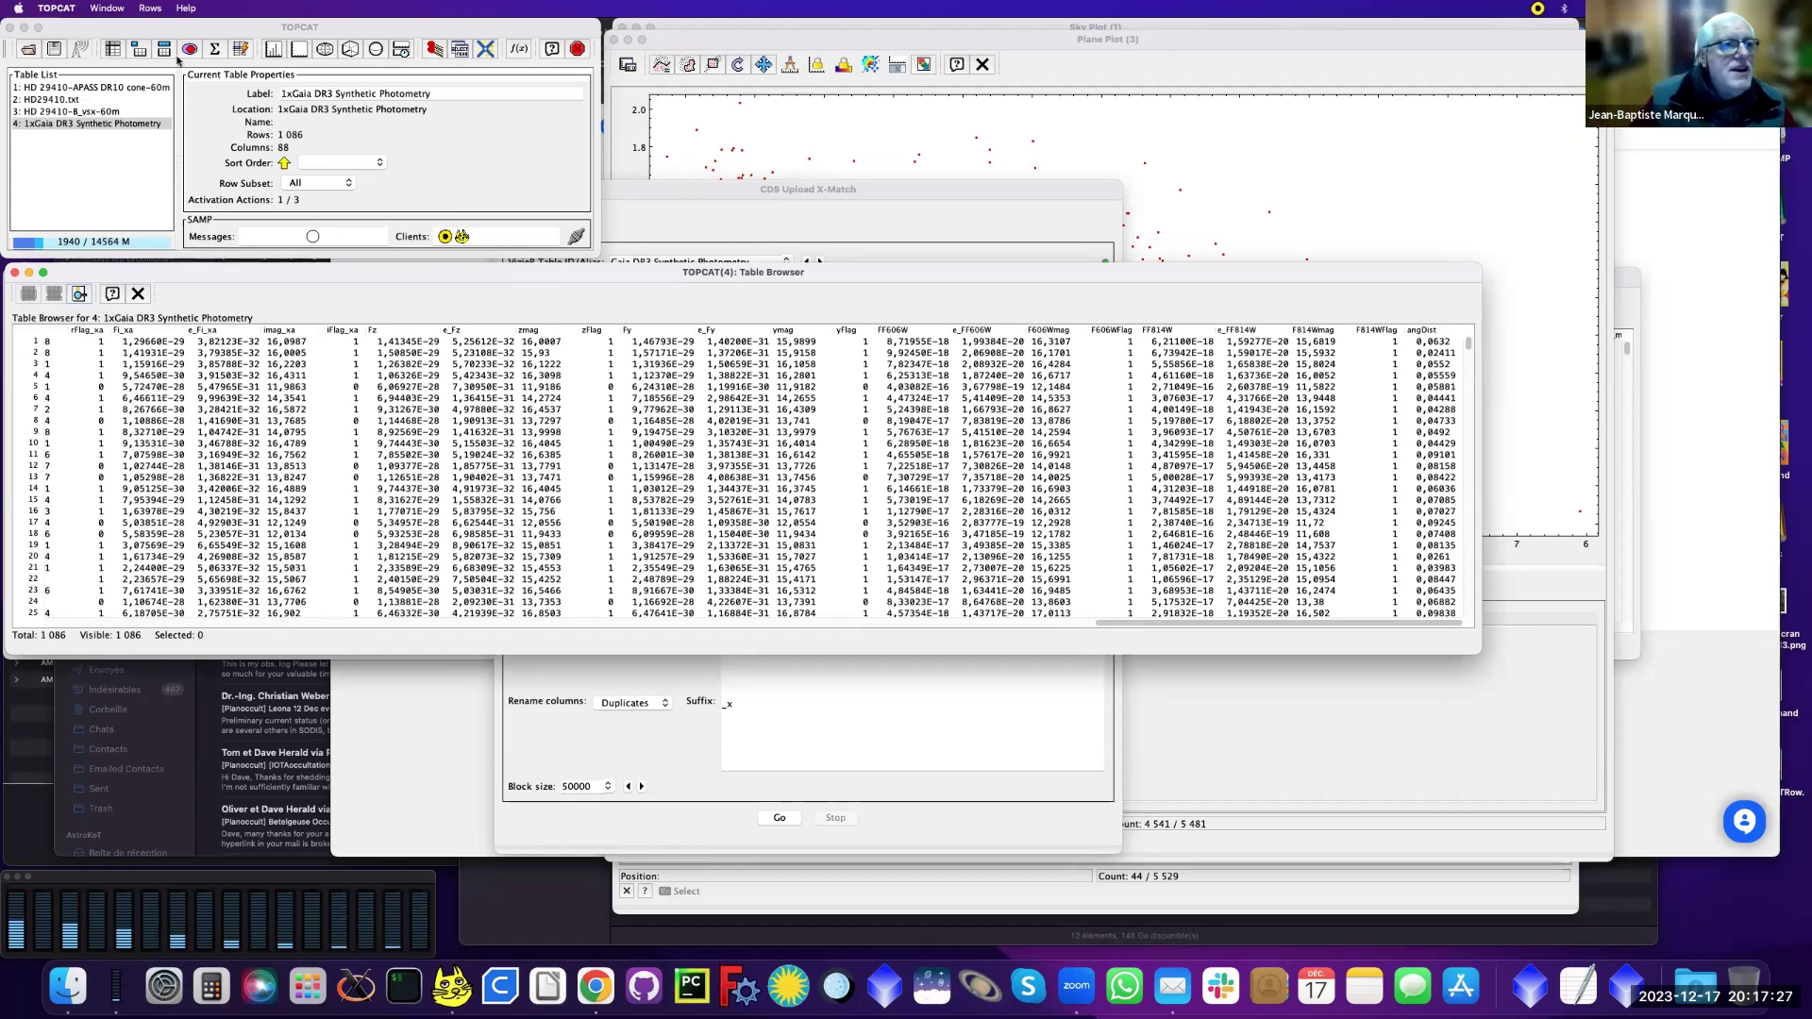
Step: Hide the columns from FI_x through F814WFlag in the Gaia cross-match table's column list
{"action": "left_click", "coordinate": [541, 73]}
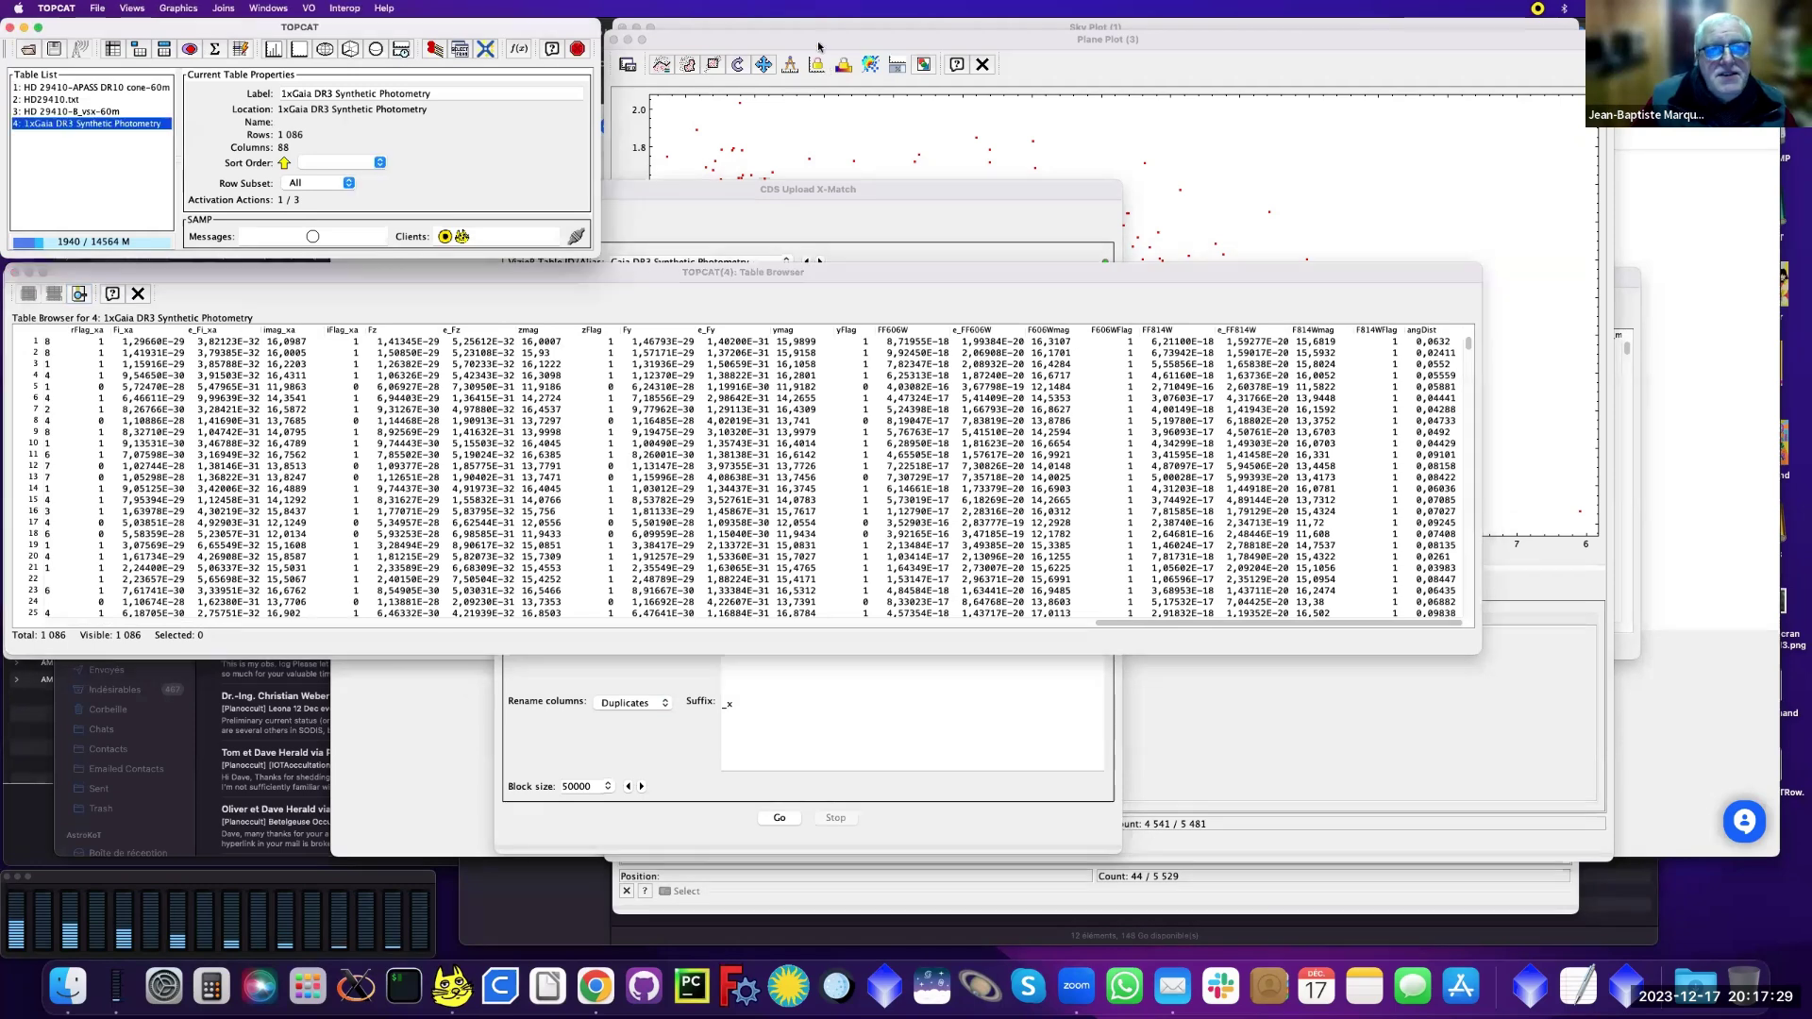
{"action": "left_click", "coordinate": [164, 48]}
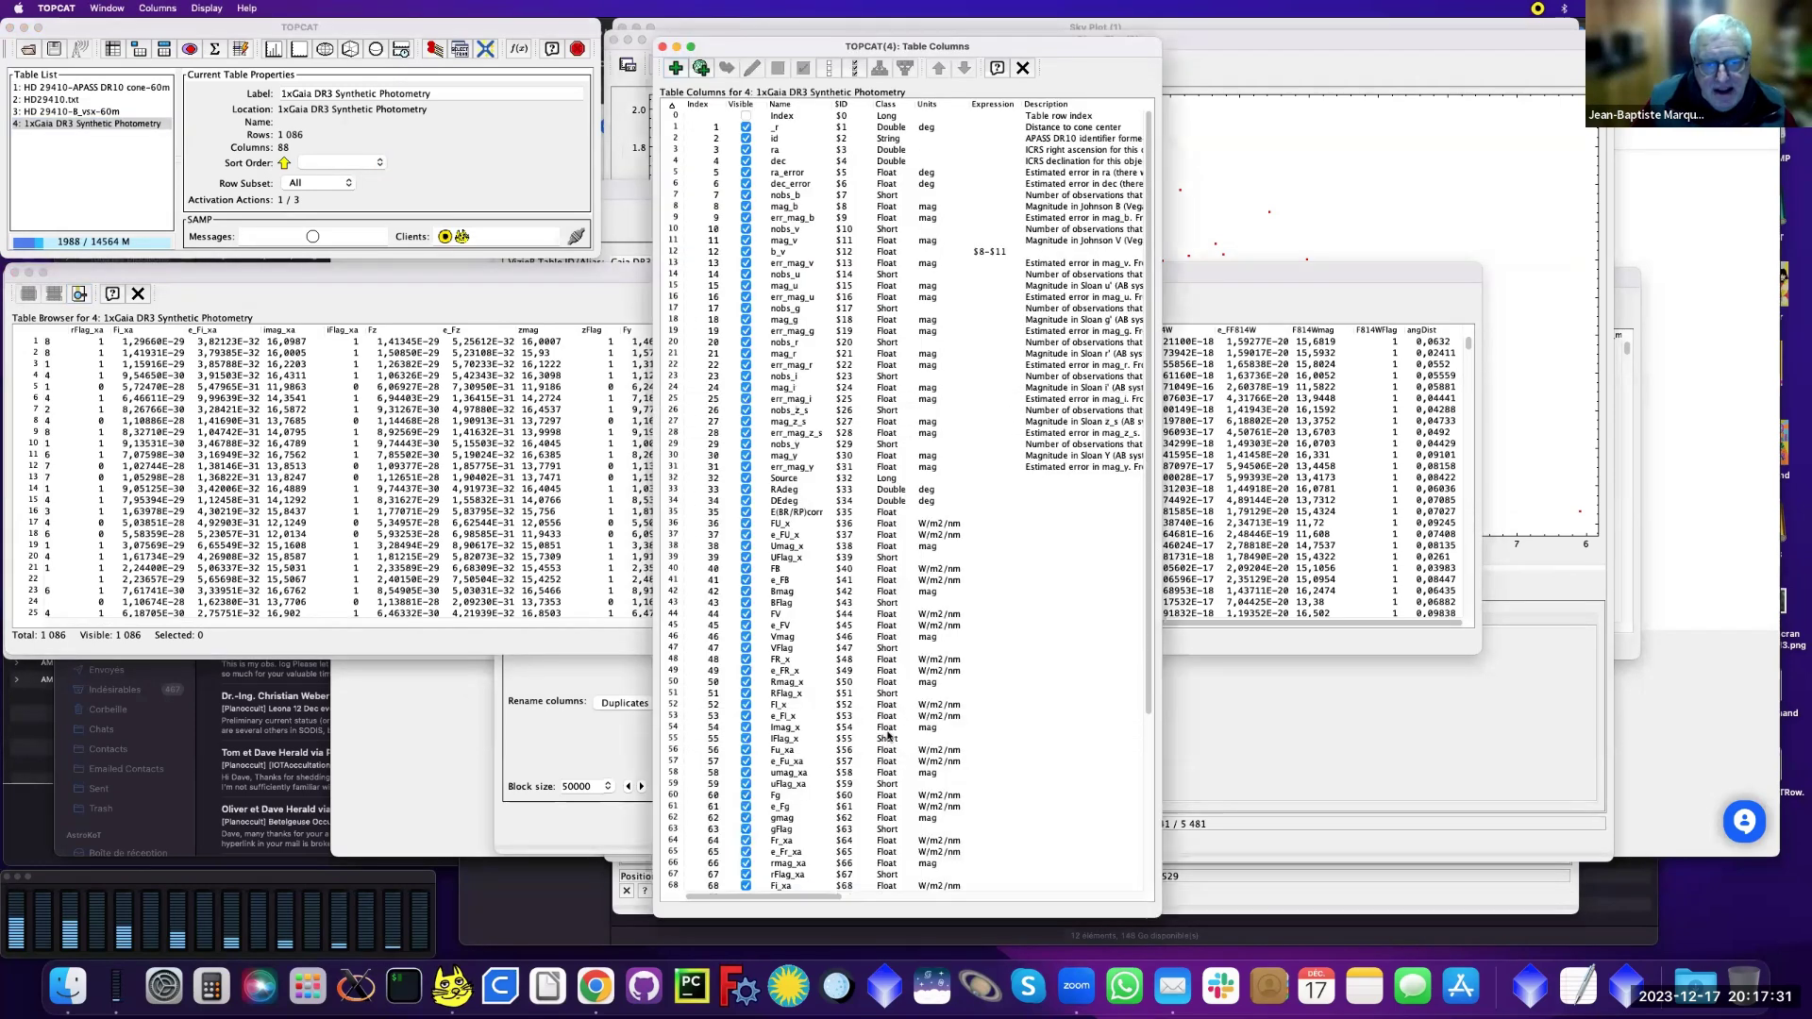
{"action": "scroll", "coordinate": [888, 736], "scroll_direction": "down", "scroll_amount": 5}
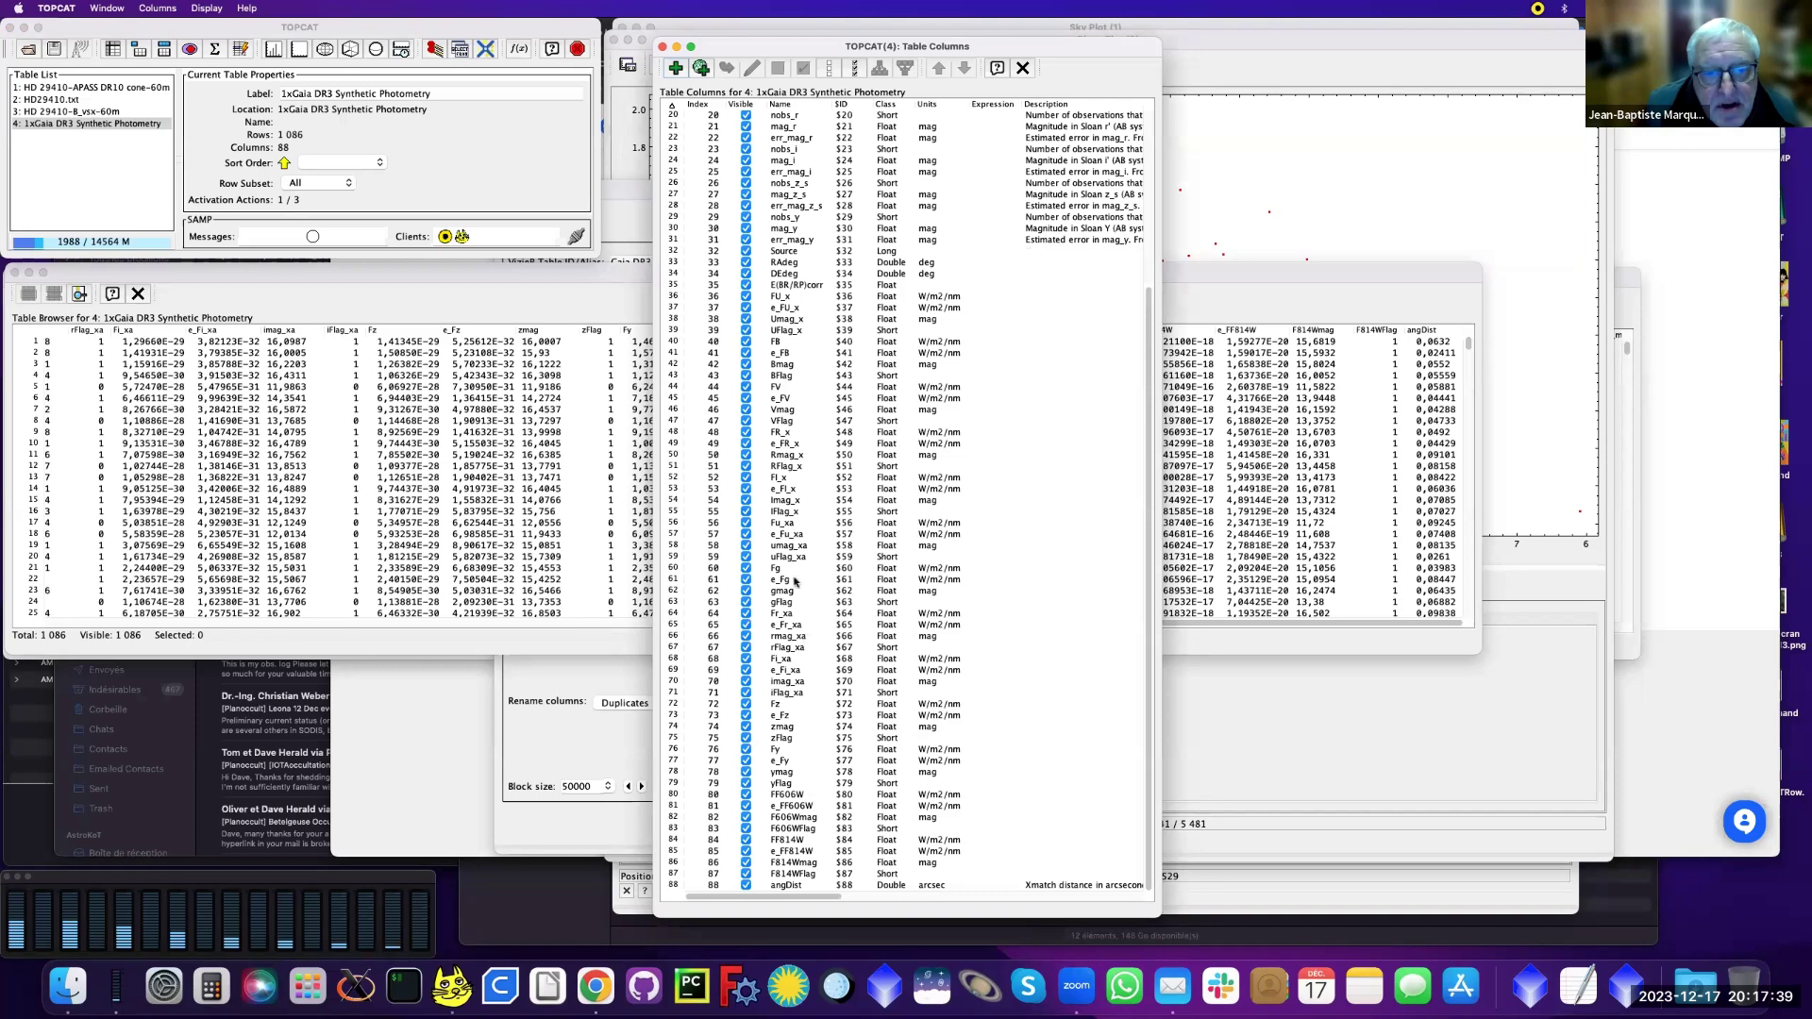
{"action": "left_click", "coordinate": [784, 479]}
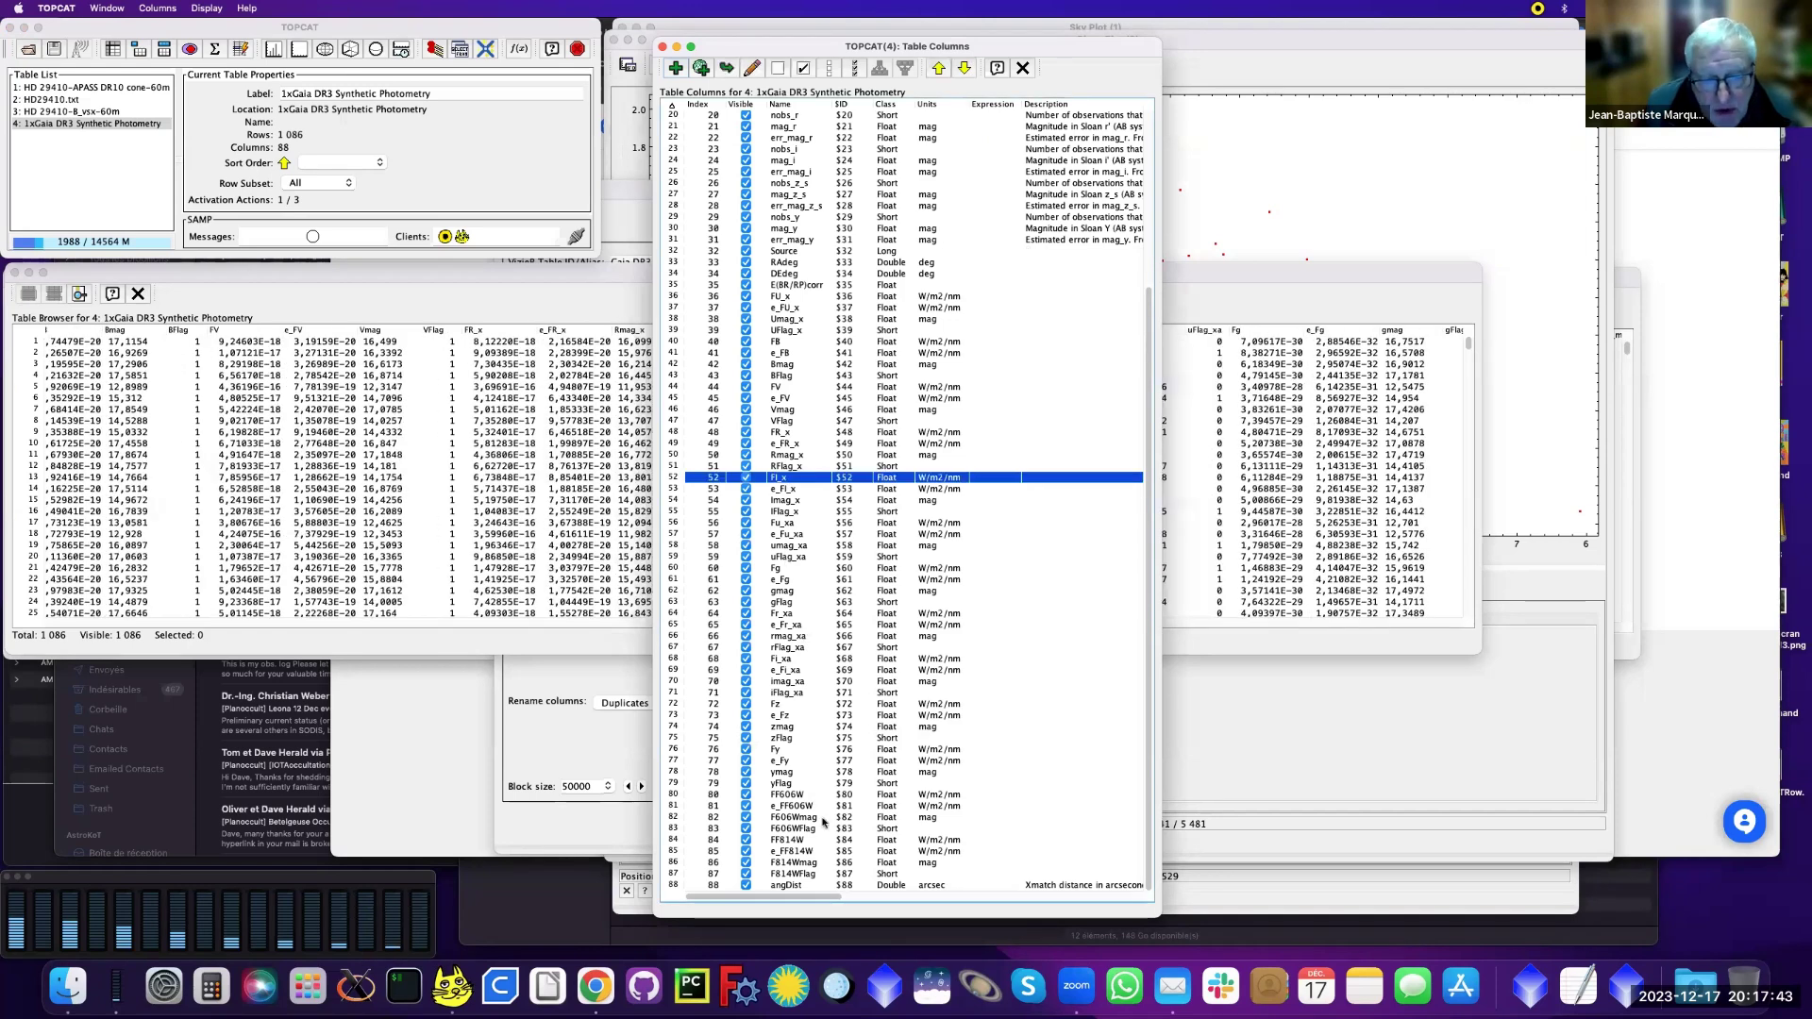
{"action": "left_click", "coordinate": [809, 874], "text": "shift"}
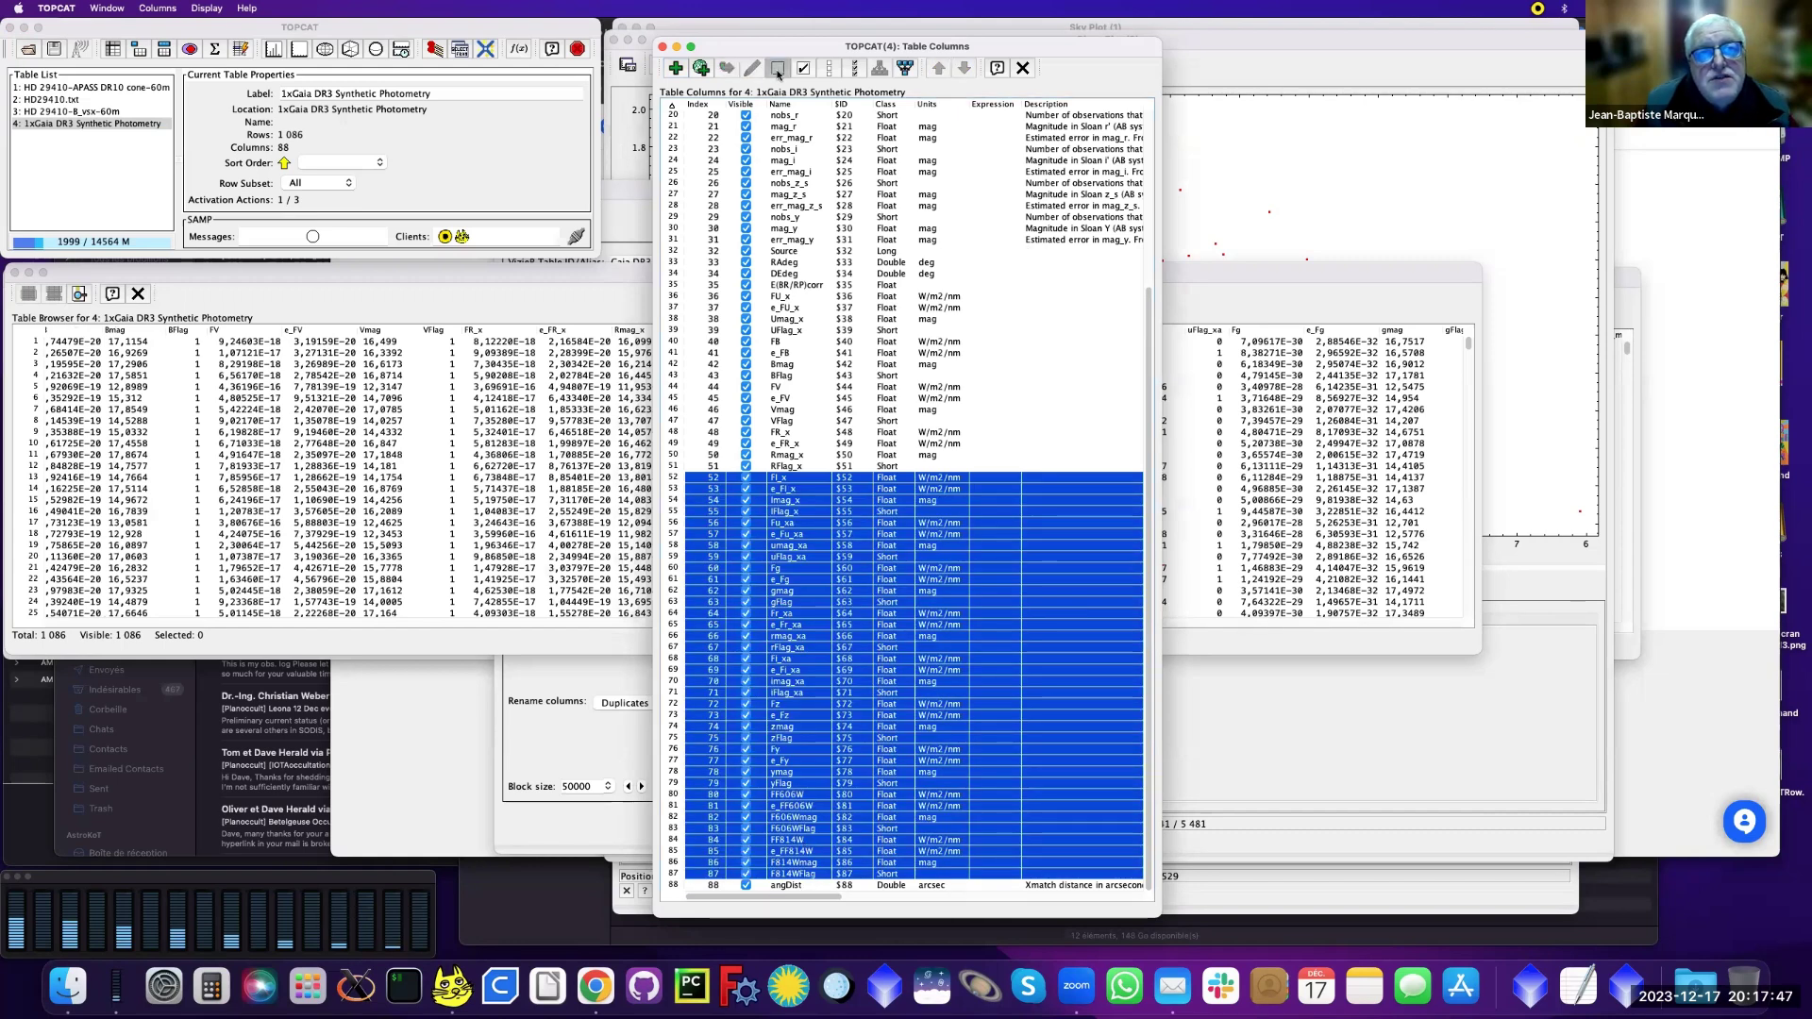
{"action": "left_click", "coordinate": [777, 70]}
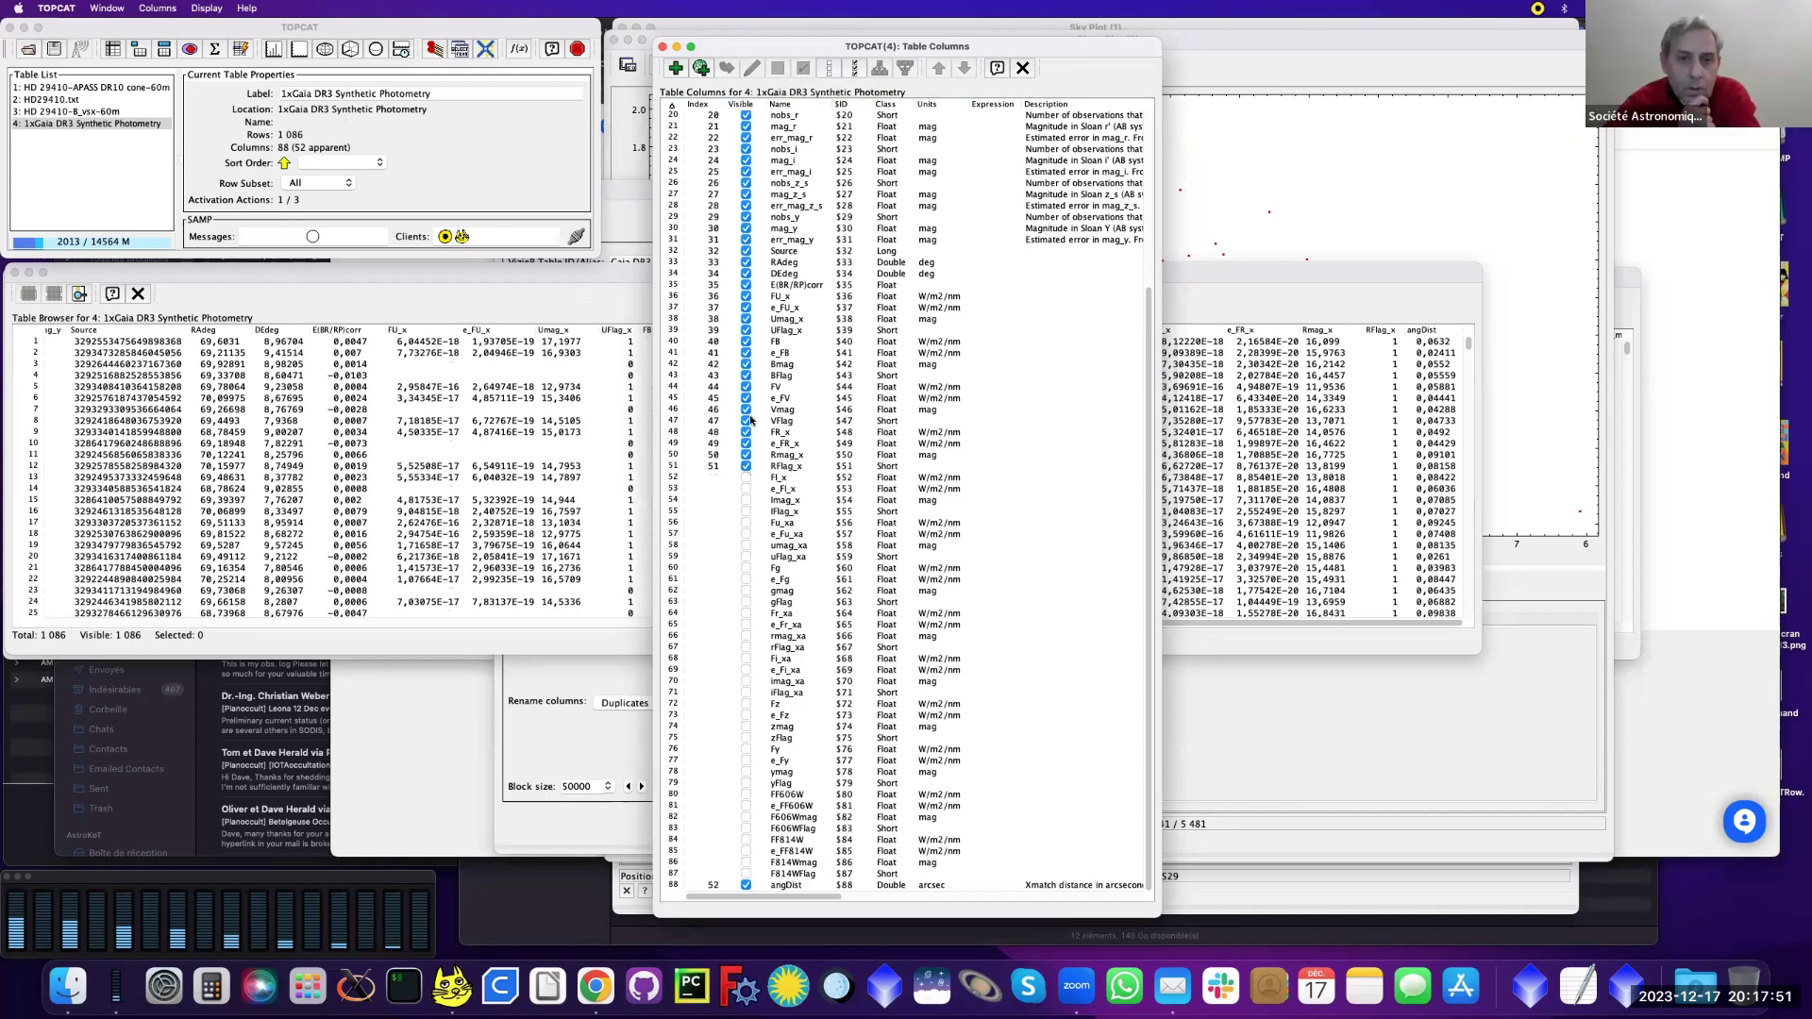
Step: Return to the cross-match table's data rows and select the first row to inspect its magnitudes
{"action": "left_click", "coordinate": [612, 542]}
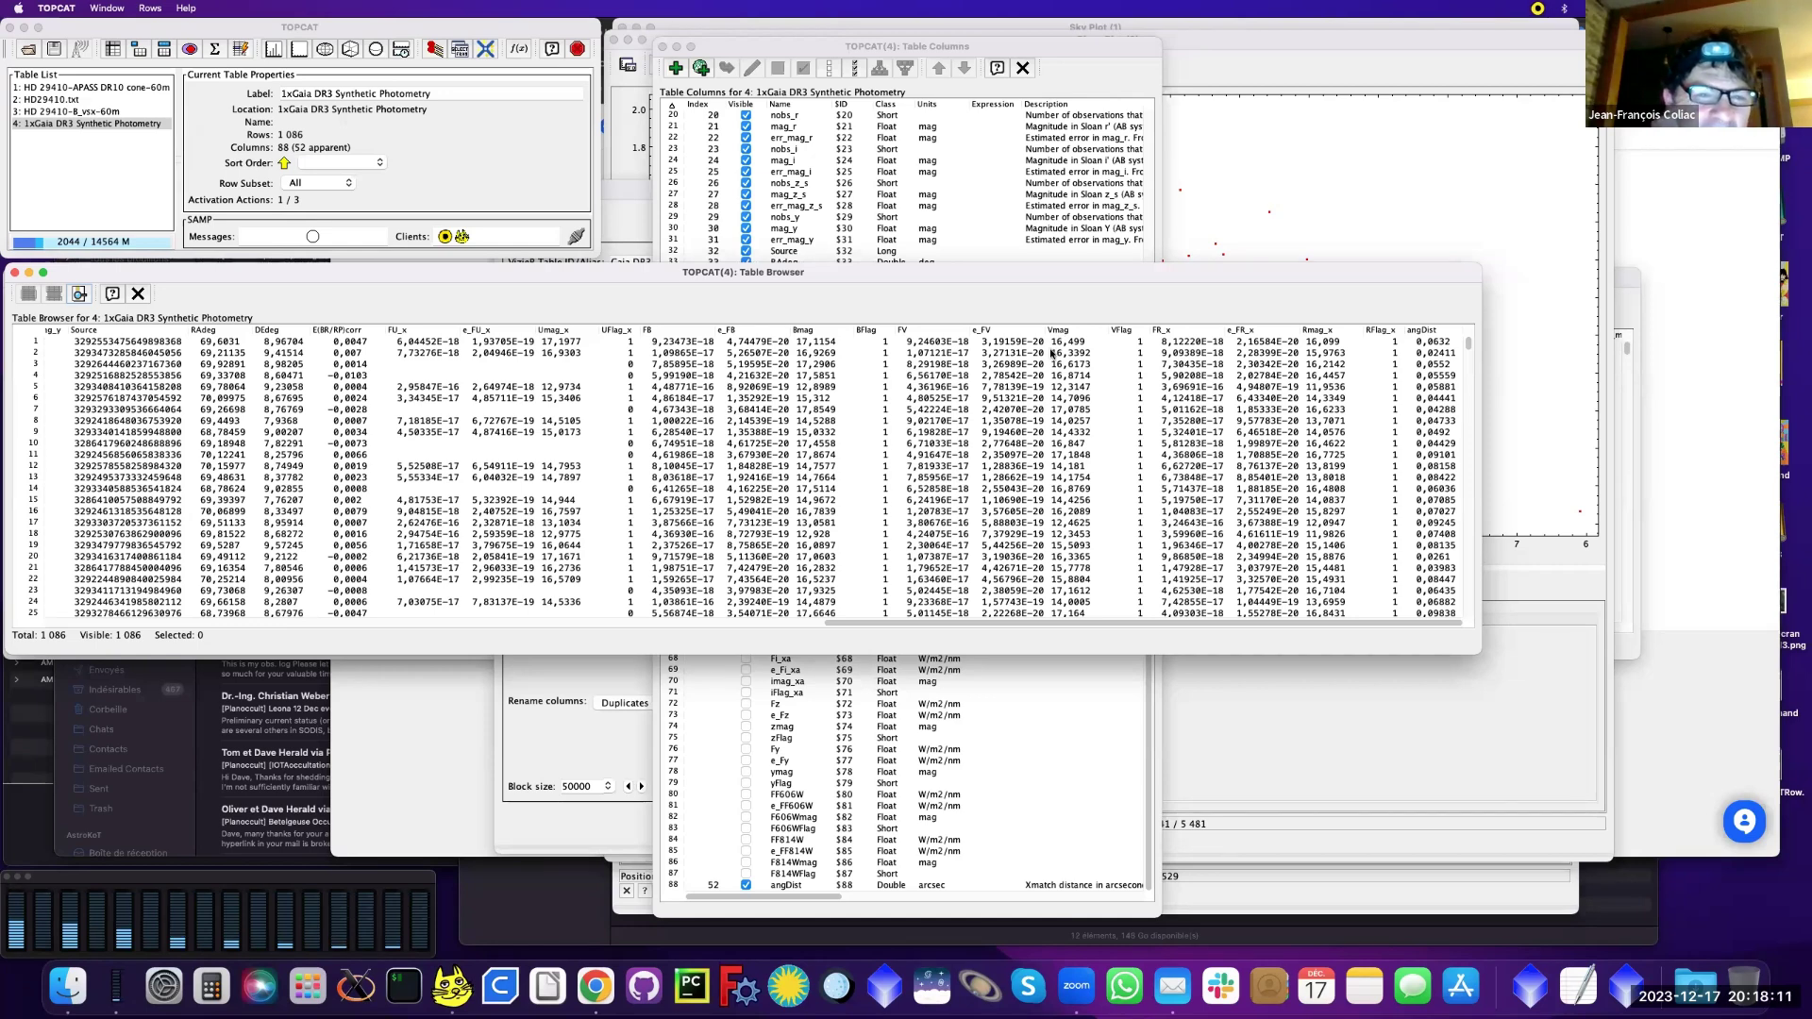
{"action": "left_click", "coordinate": [815, 343]}
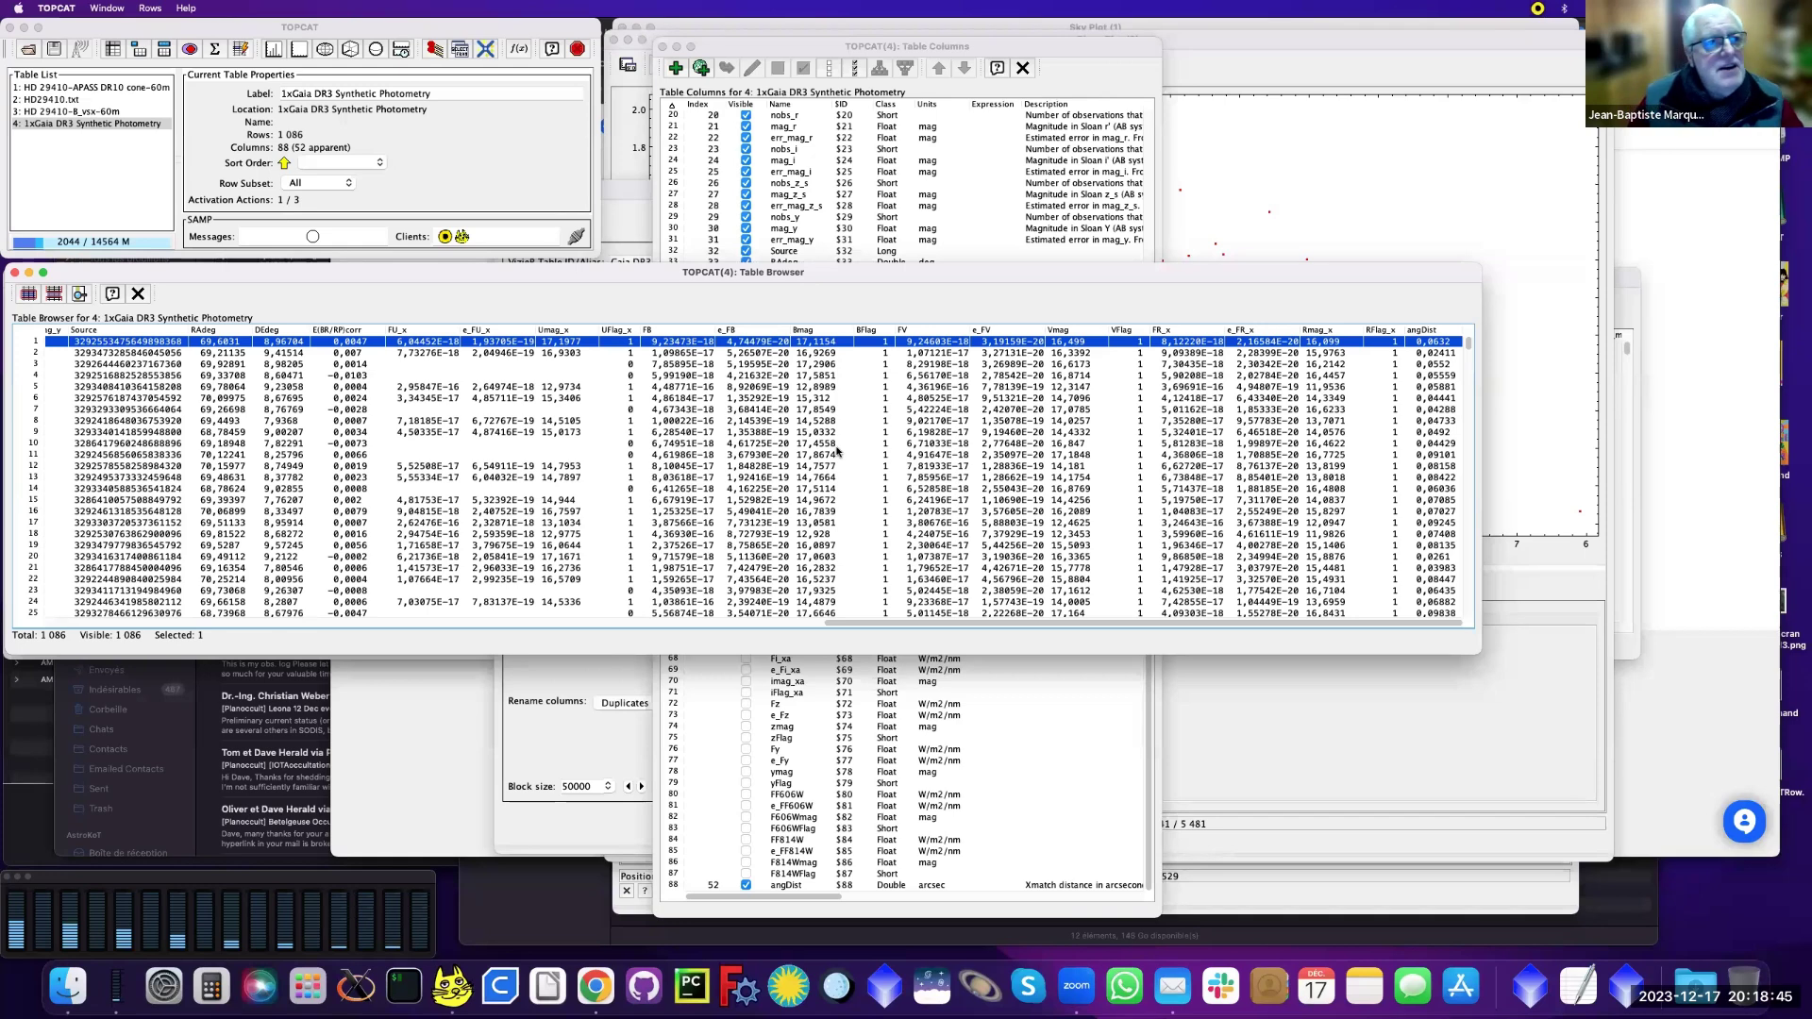
Step: Search the cone search services for hst and select the Hubble Source Catalog Detailed Search service
{"action": "left_click", "coordinate": [514, 151]}
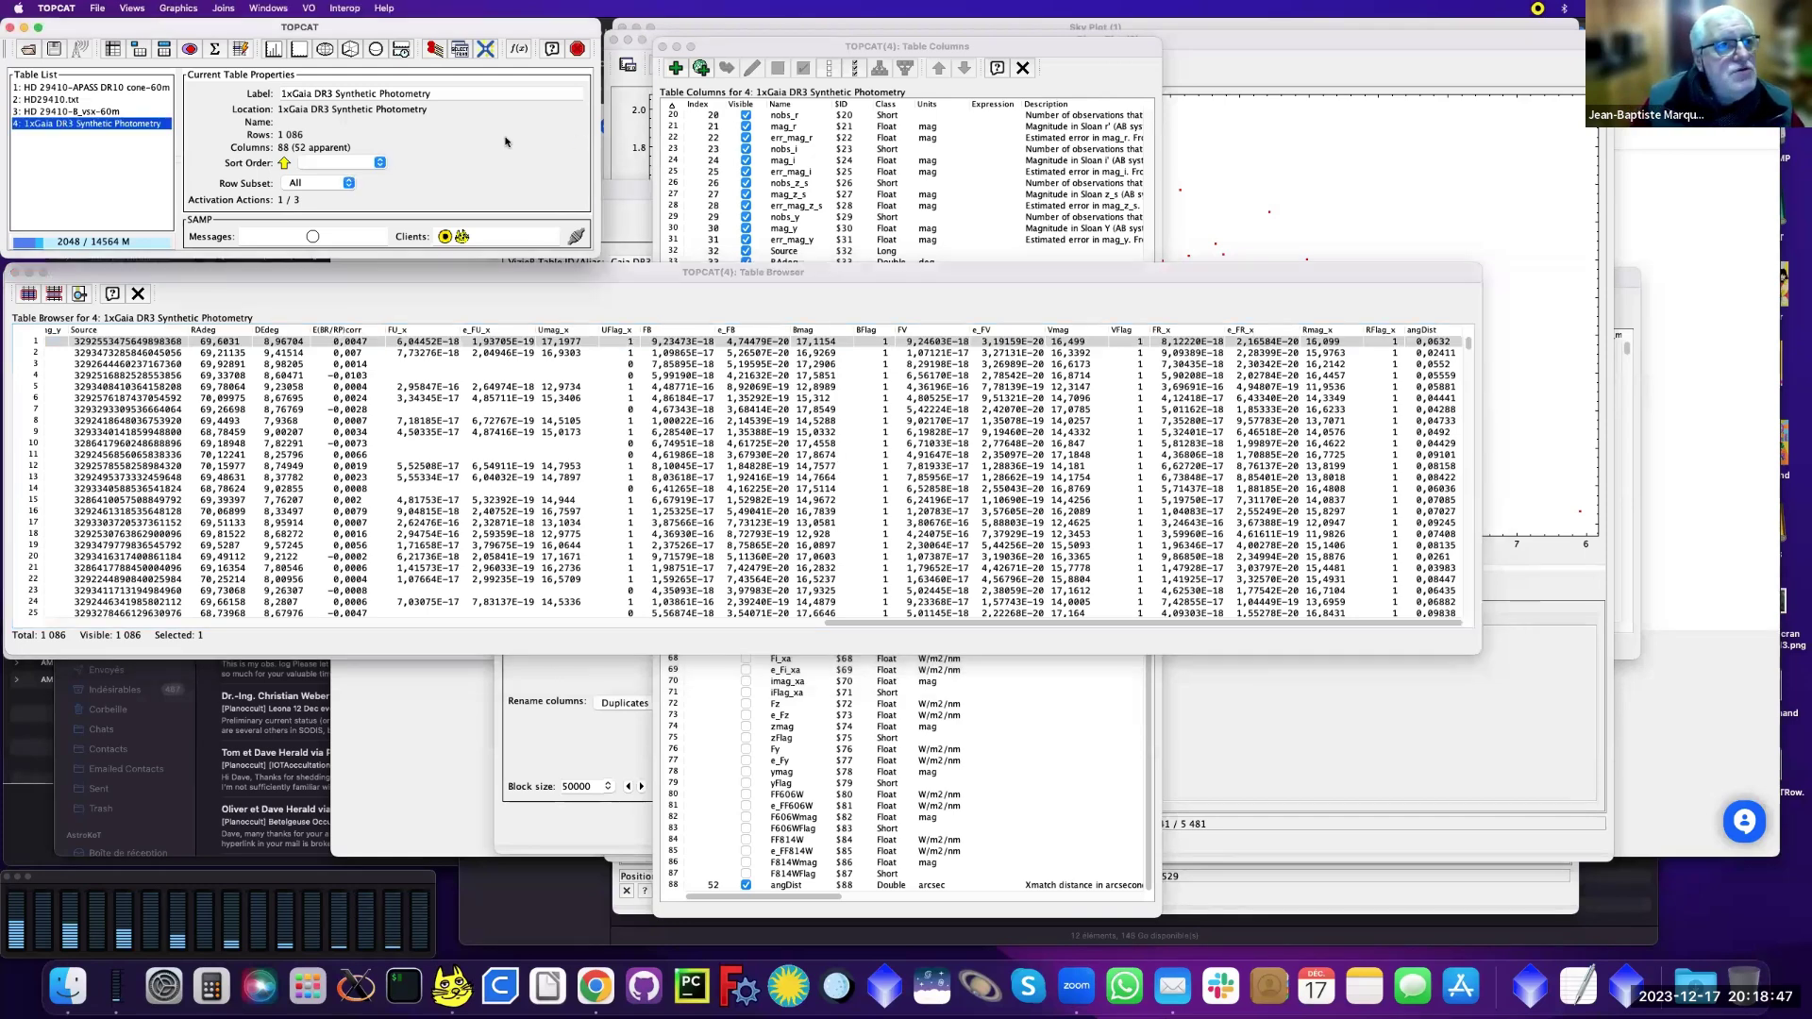
{"action": "left_click", "coordinate": [308, 8]}
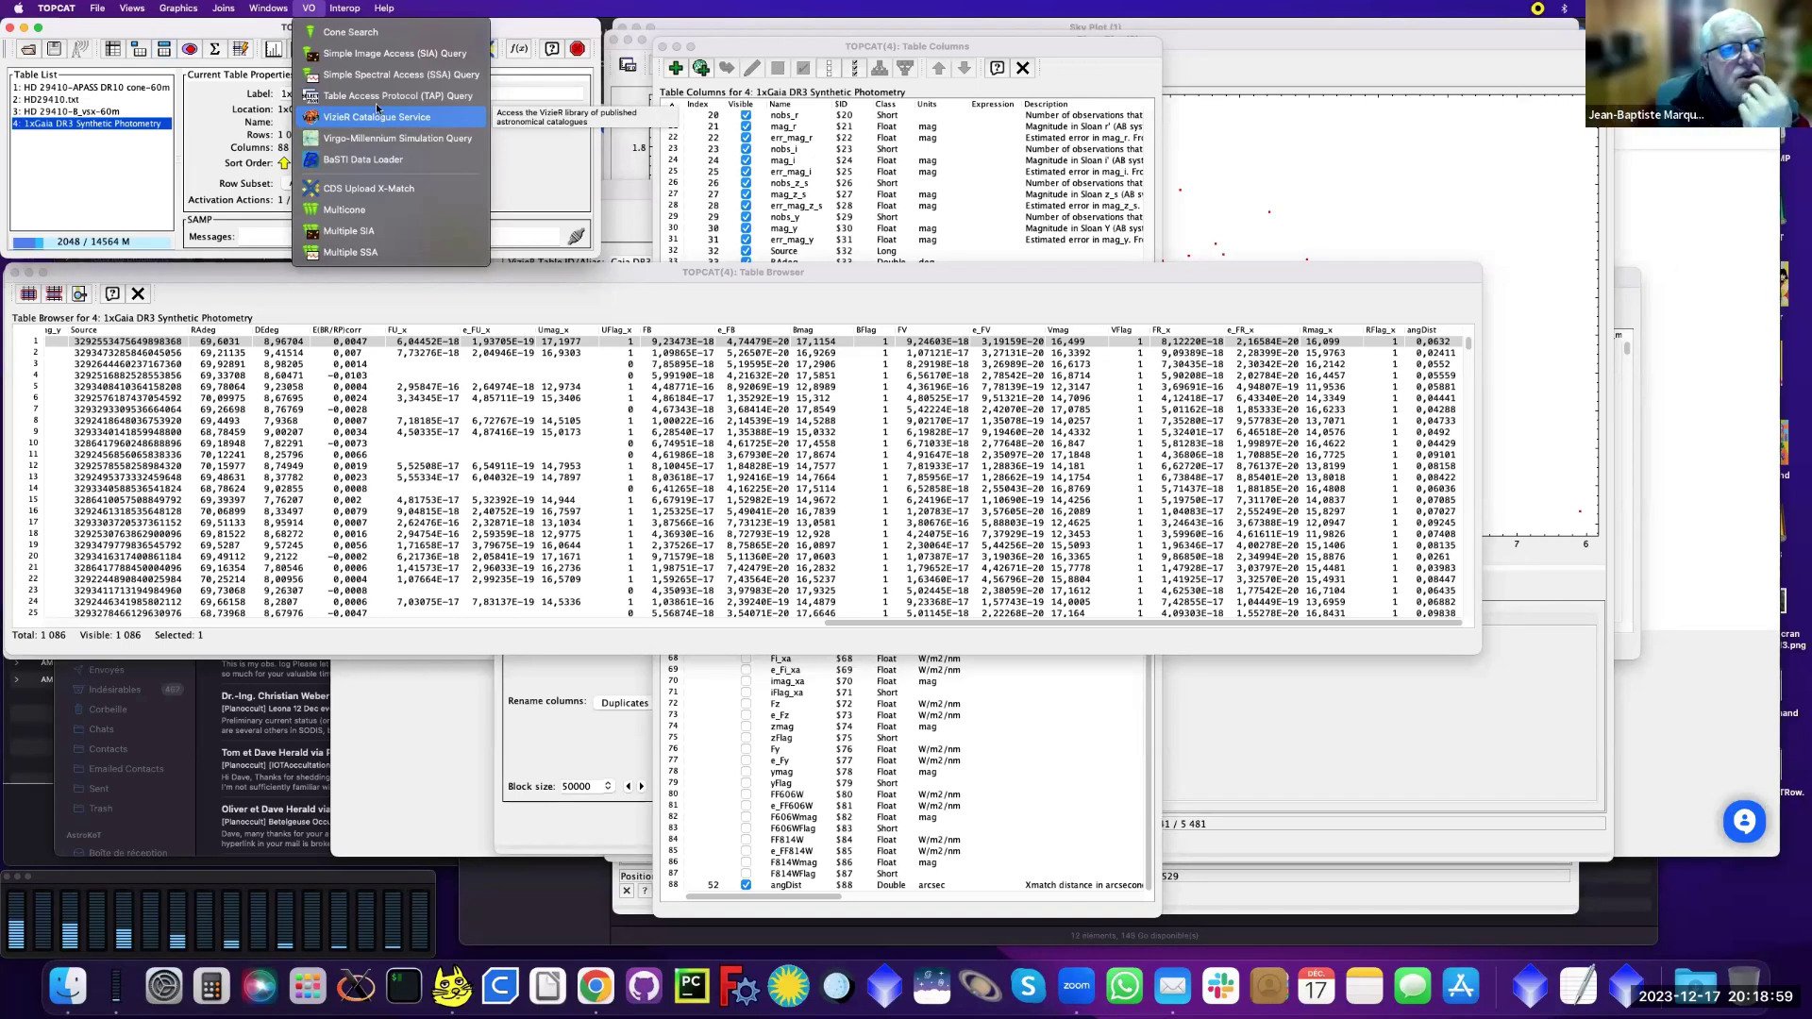
{"action": "left_click", "coordinate": [352, 33]}
{"action": "left_click", "coordinate": [733, 153]}
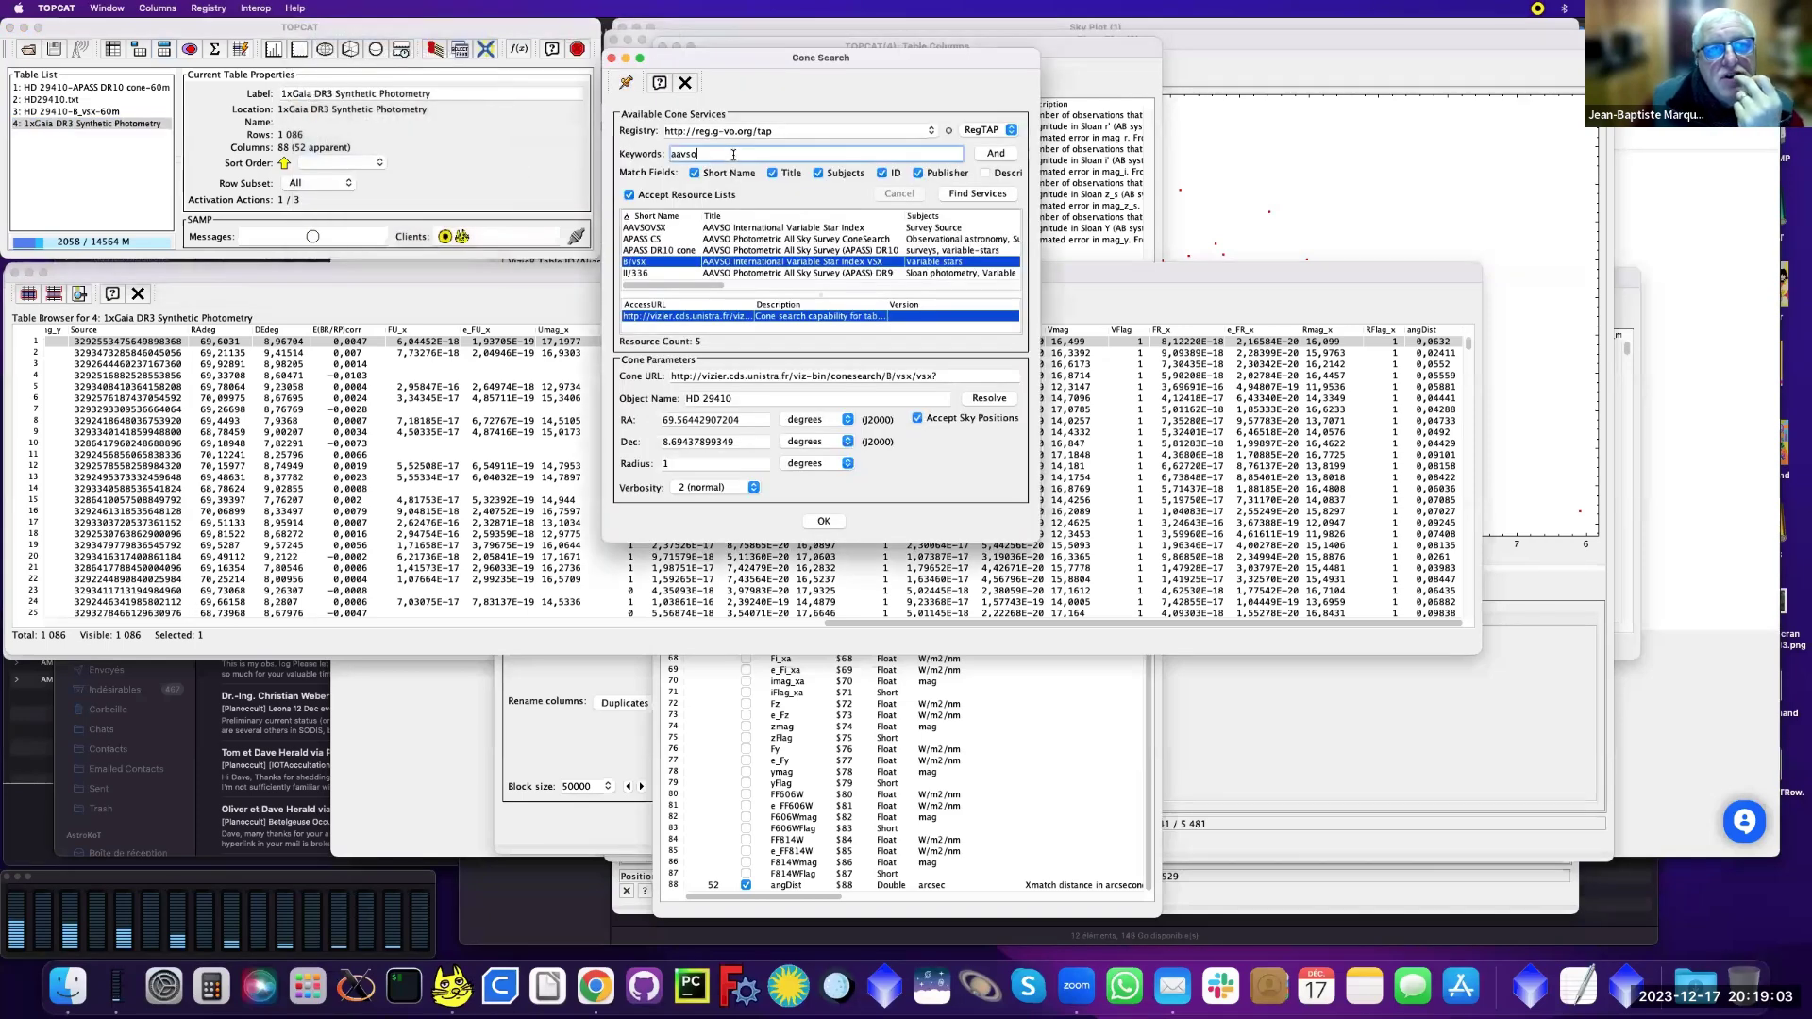
{"action": "double_click", "coordinate": [733, 154]}
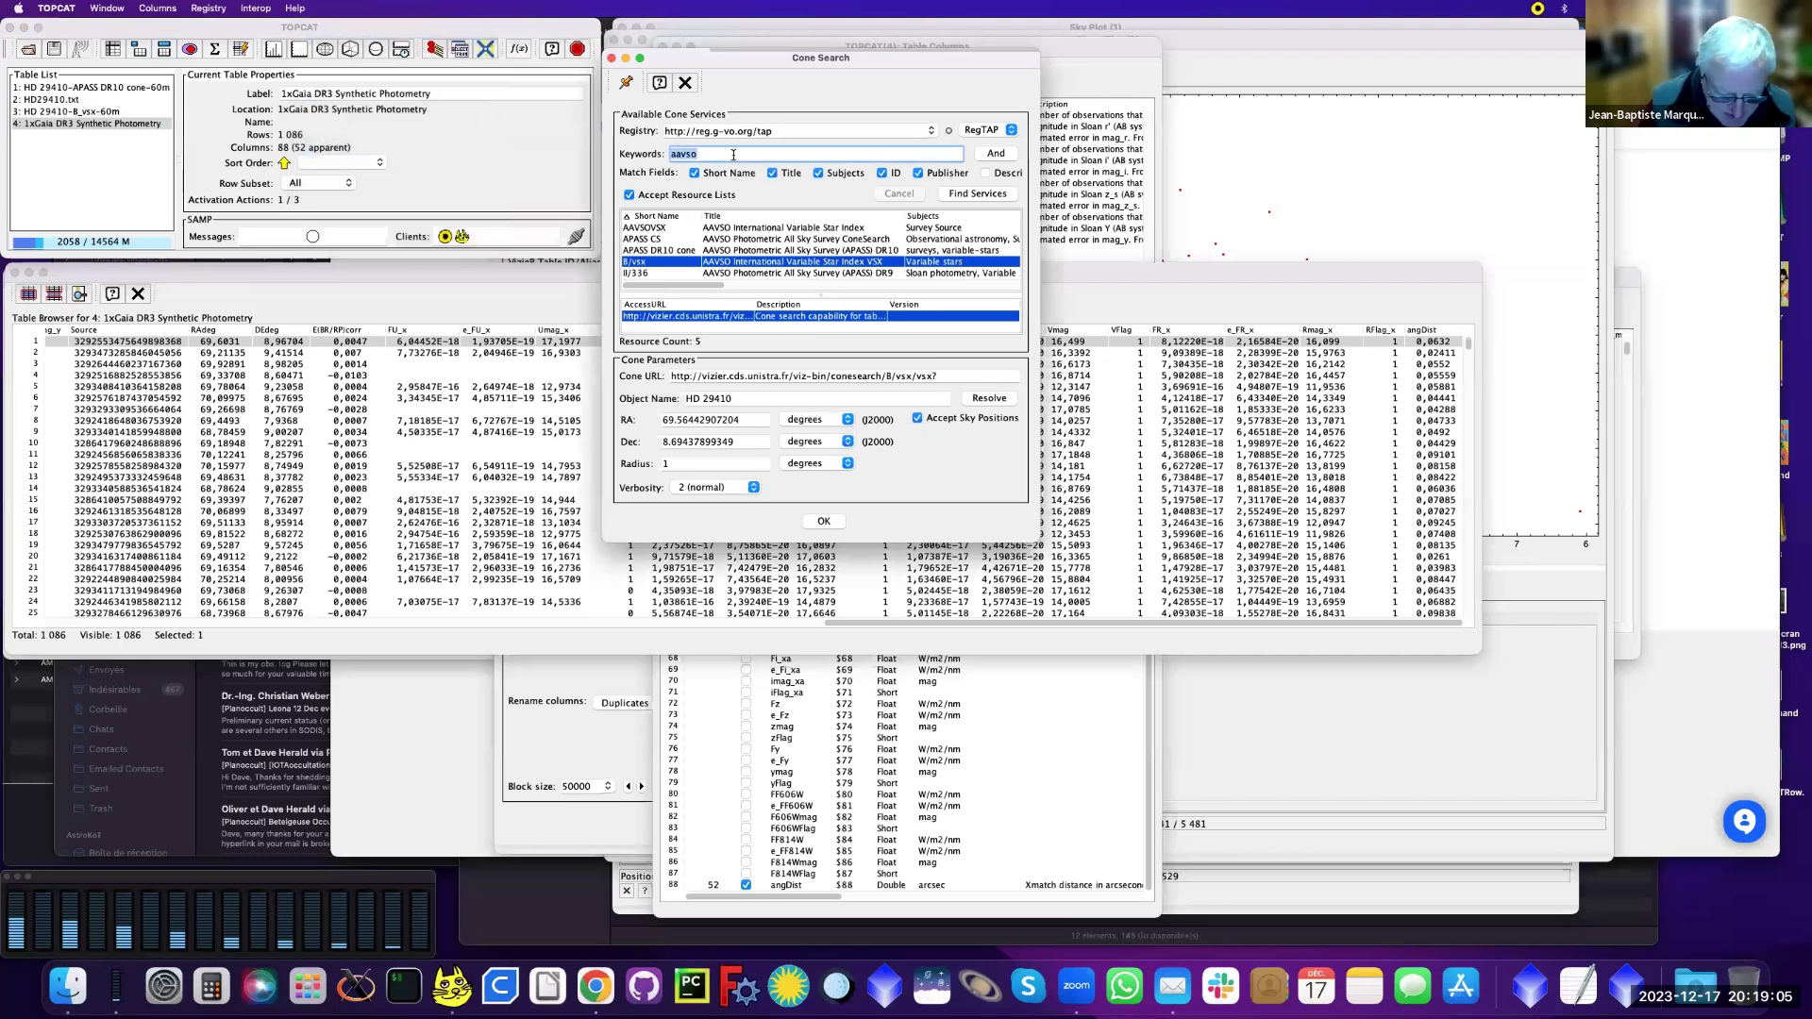
{"action": "type", "text": "hst"}
{"action": "left_click", "coordinate": [965, 194]}
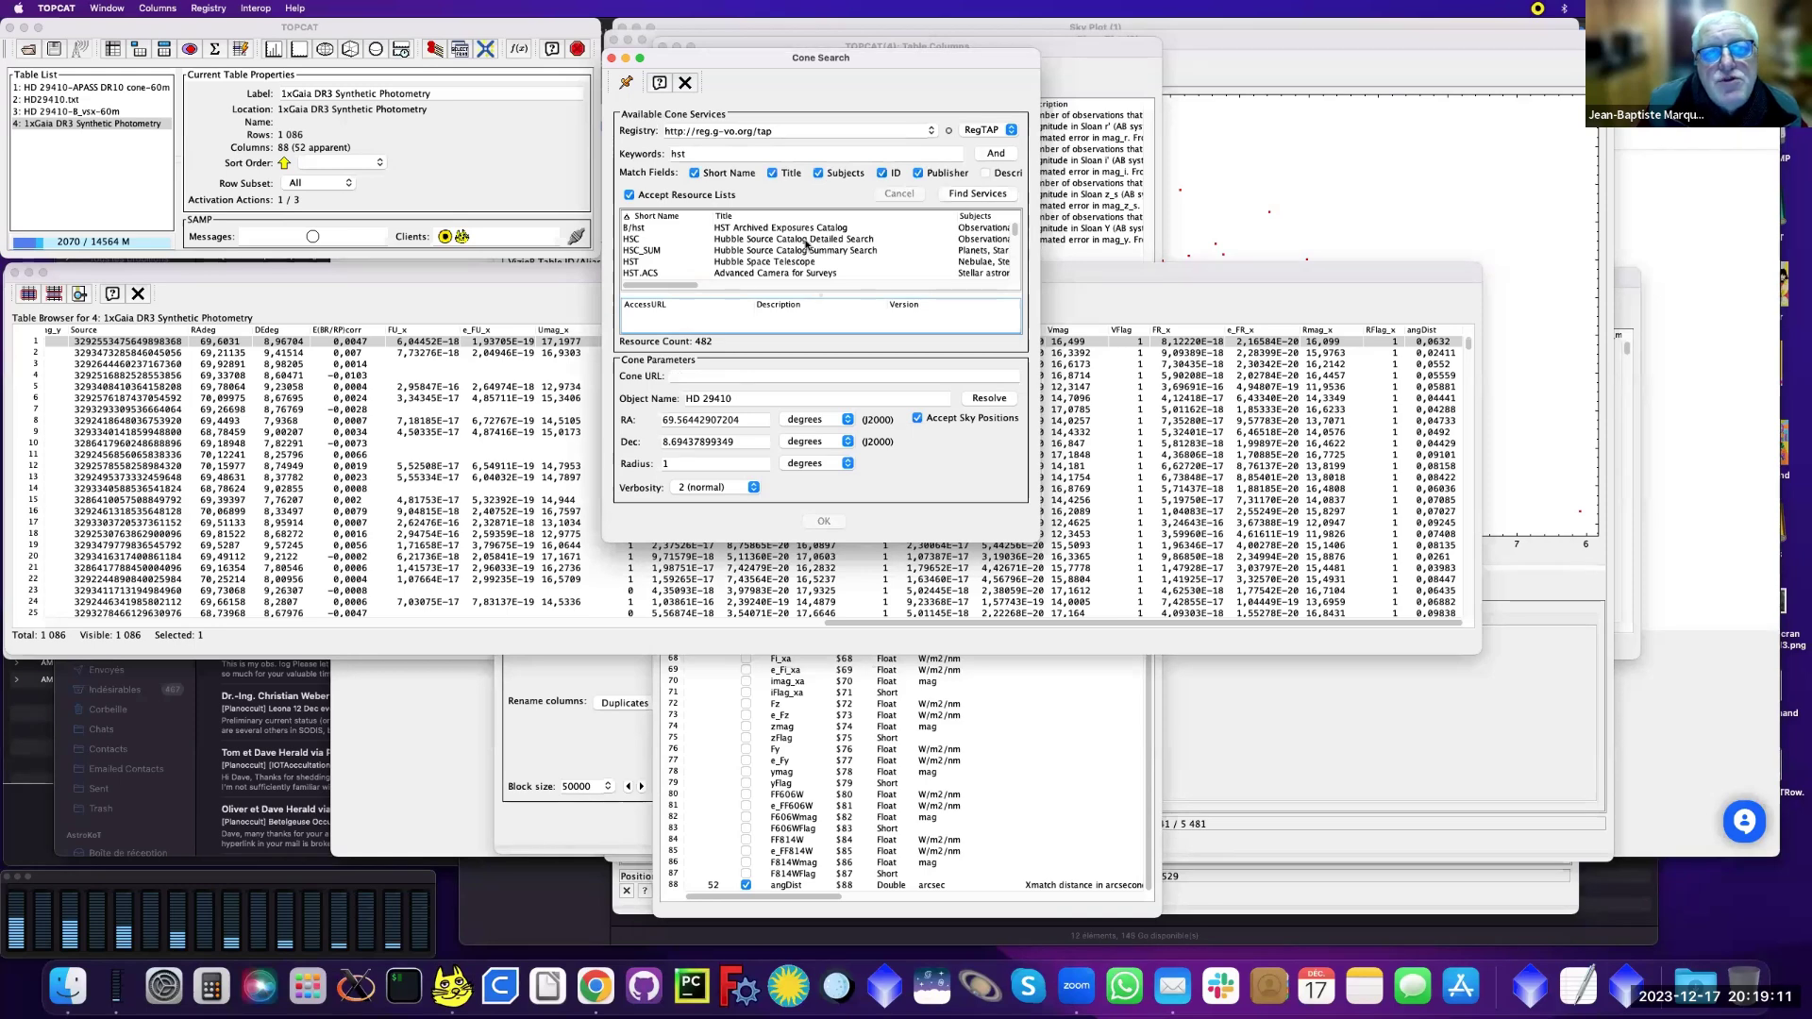
{"action": "left_click", "coordinate": [807, 242]}
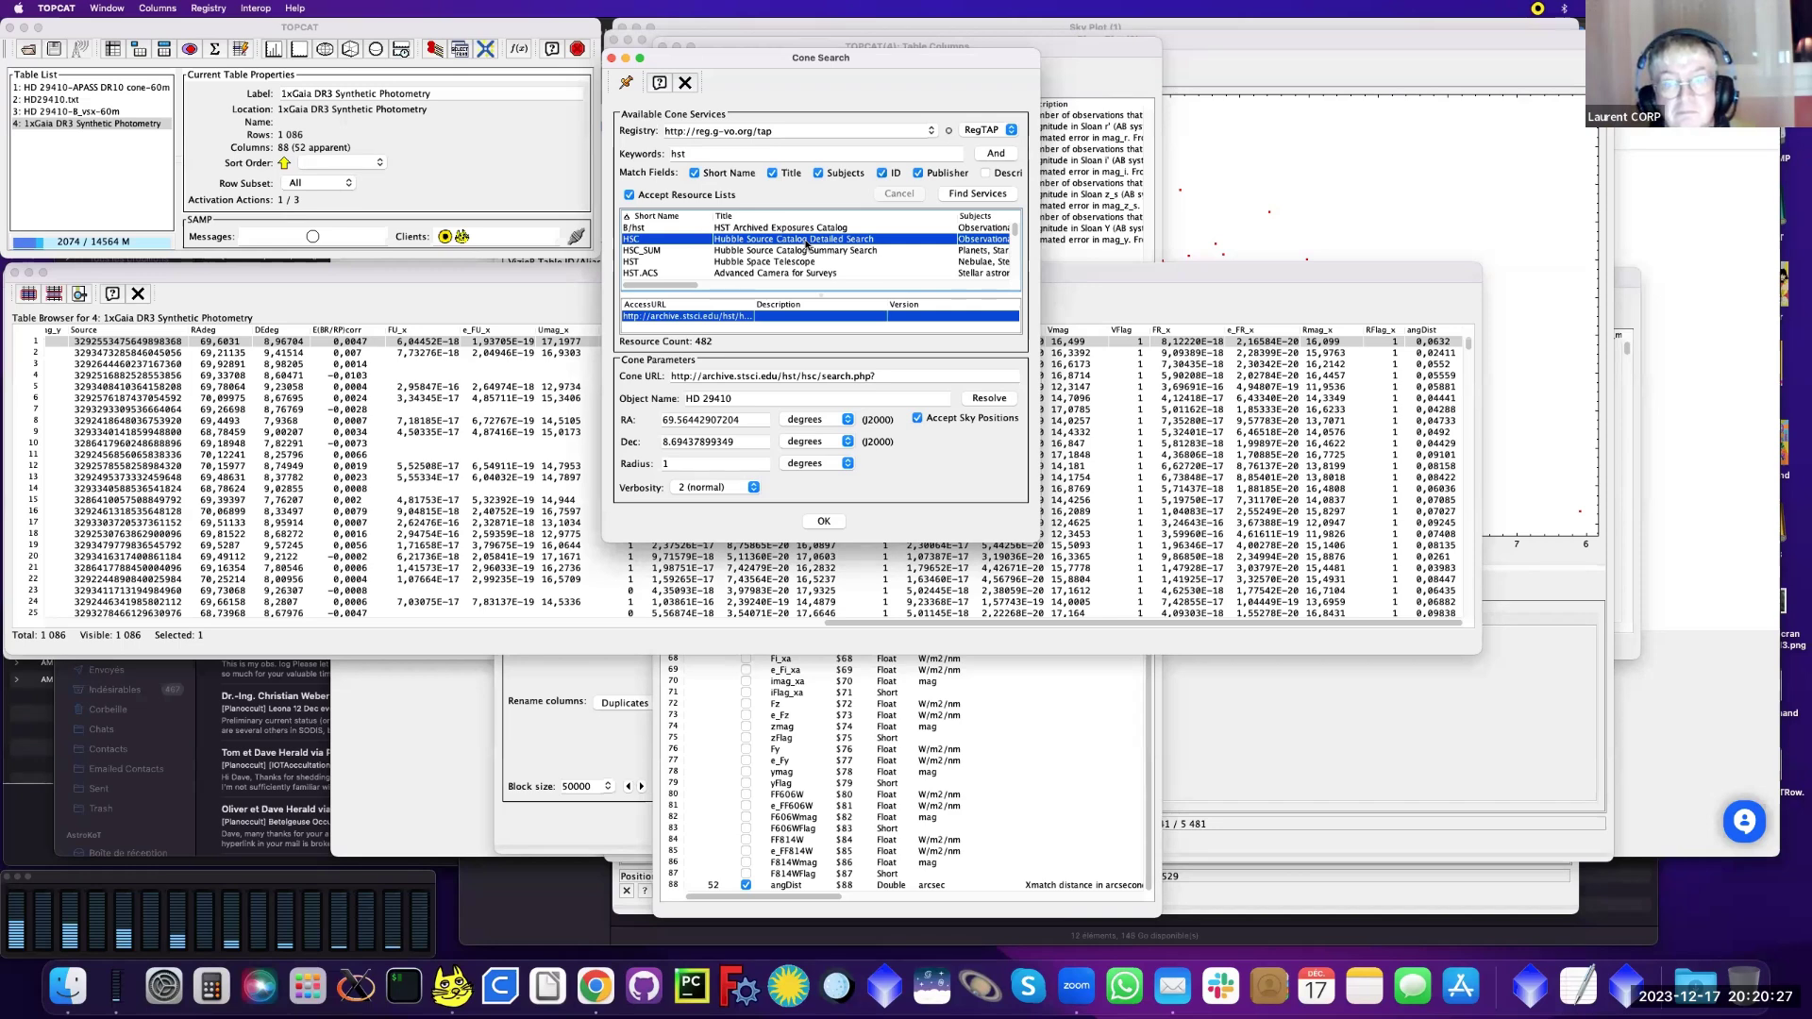
Step: Open the program's help, search it for "cone search", and widen the help window to show the full topic titles
{"action": "left_click", "coordinate": [488, 145]}
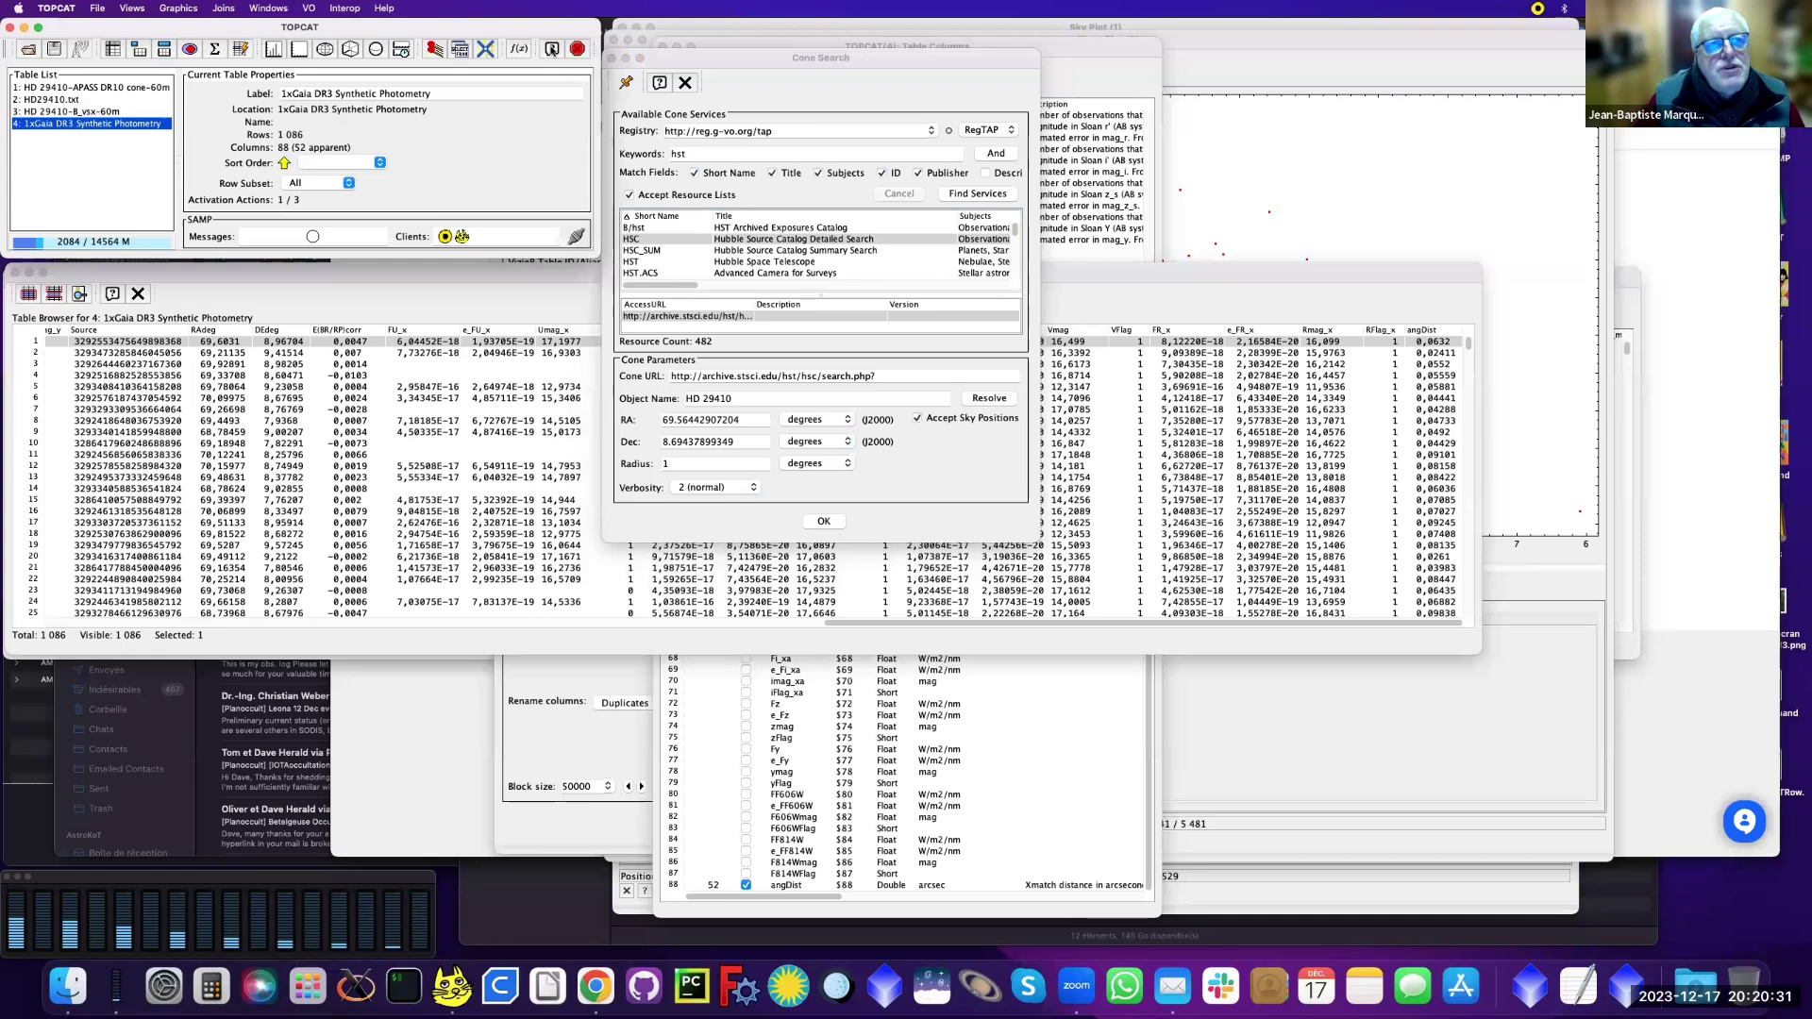
{"action": "left_click", "coordinate": [552, 49]}
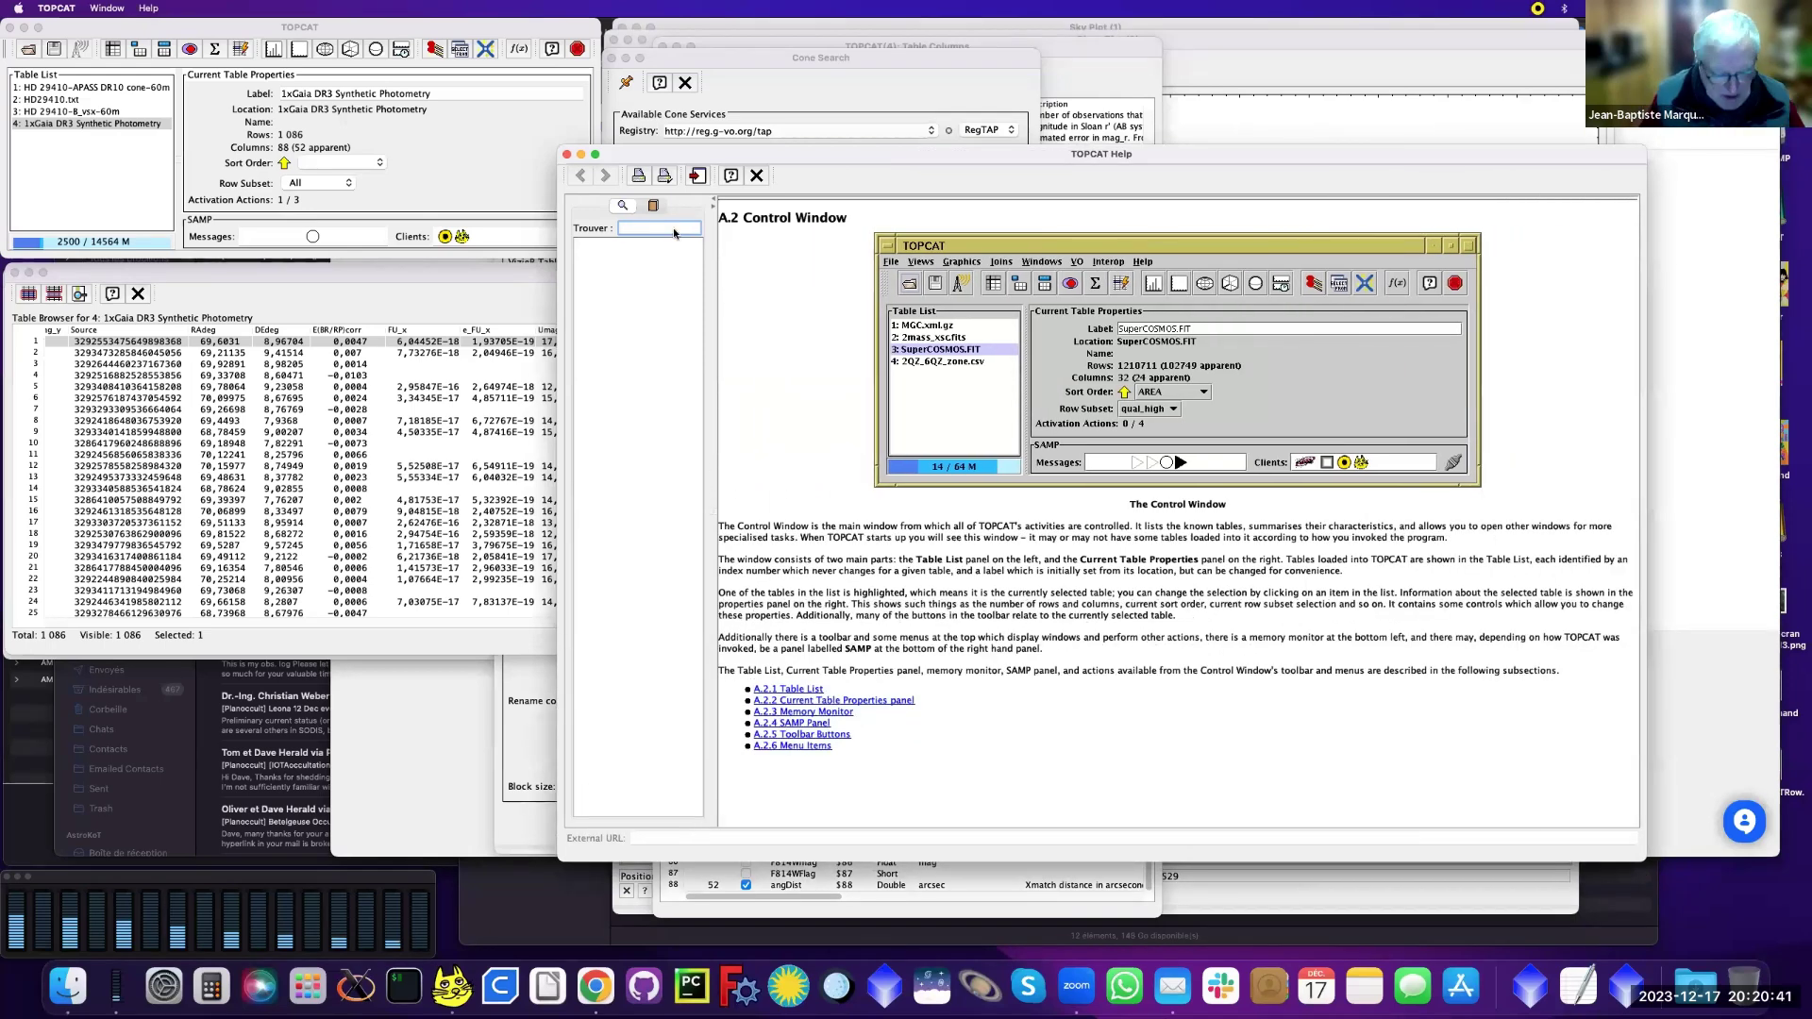
{"action": "type", "text": "cone search"}
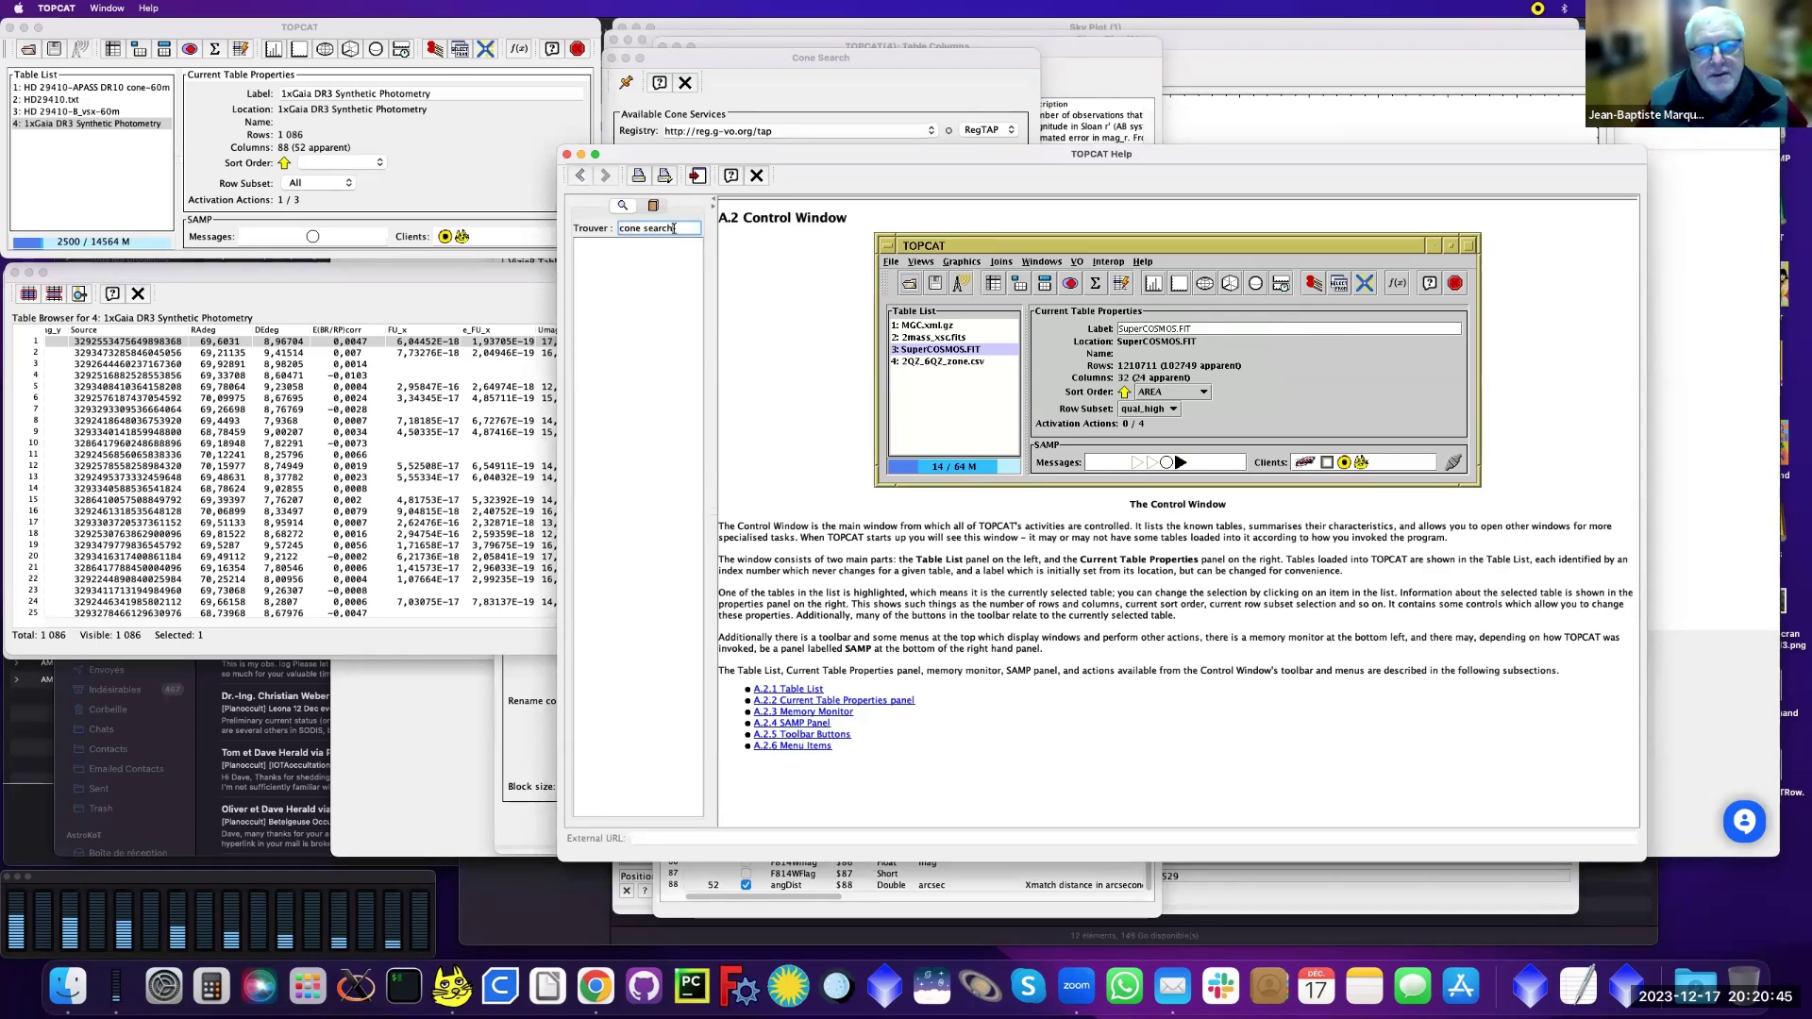
{"action": "key", "text": "Return"}
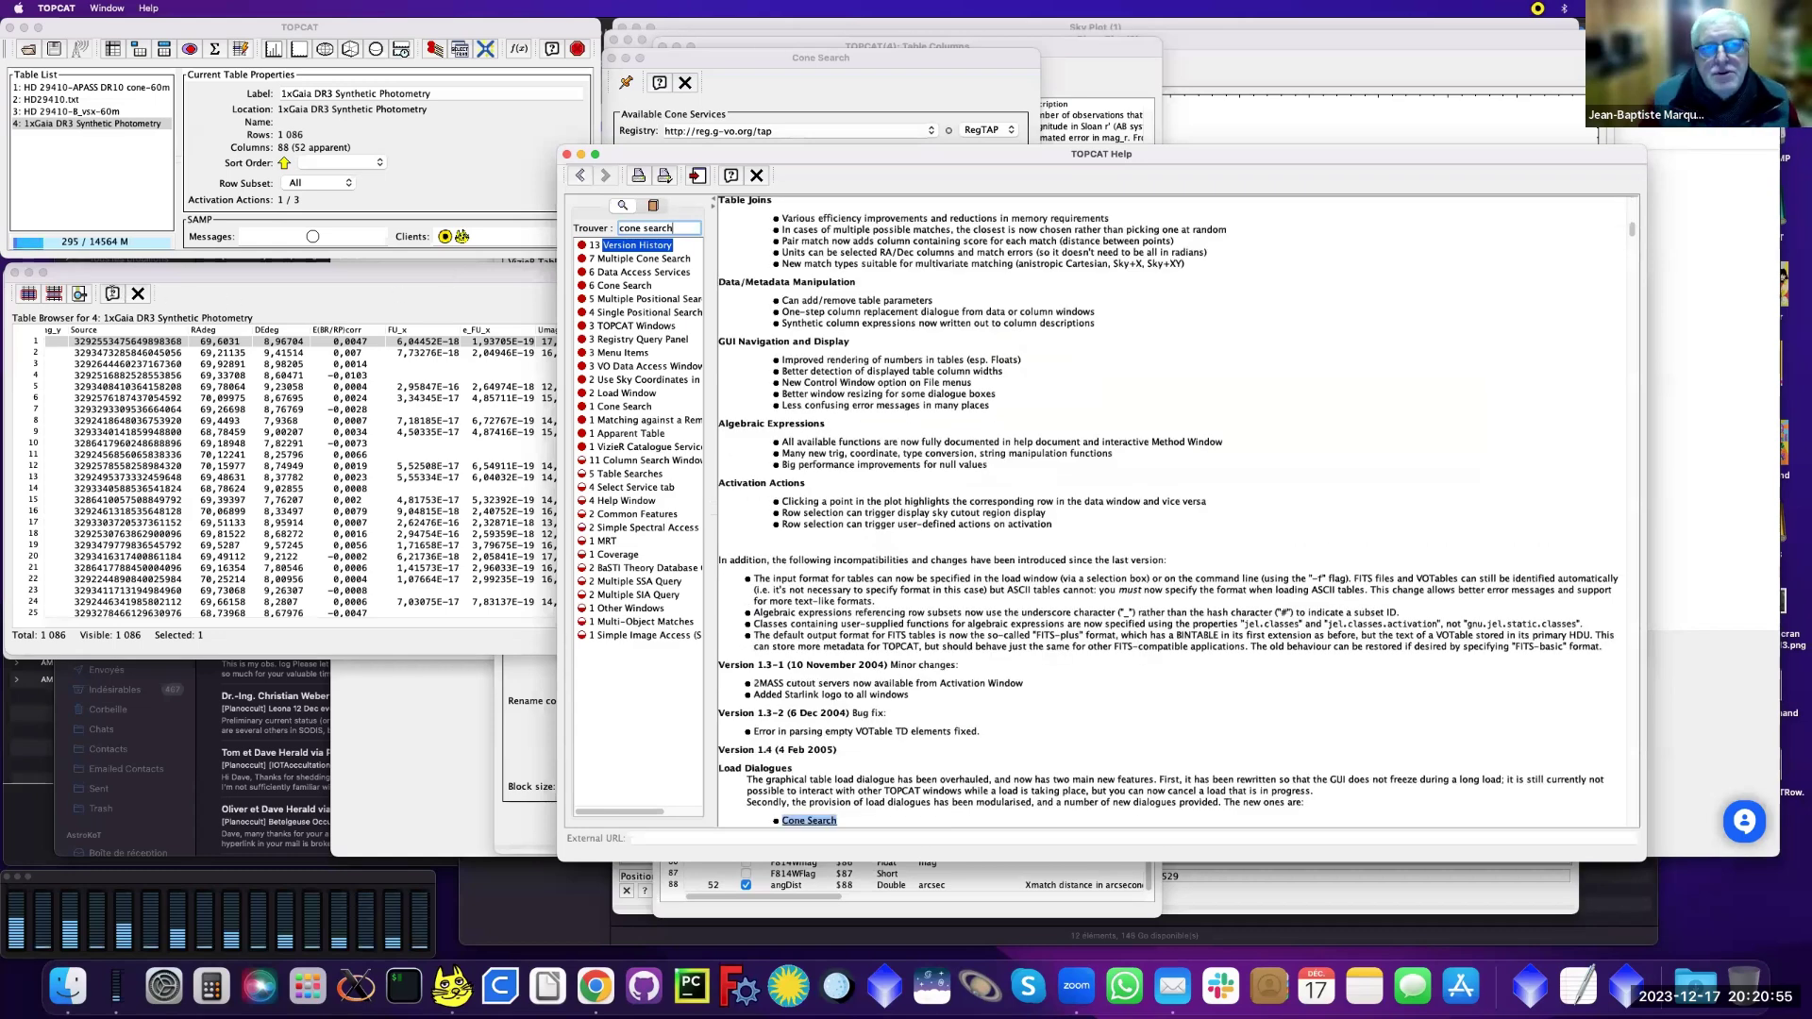
{"action": "key", "text": "super+grave"}
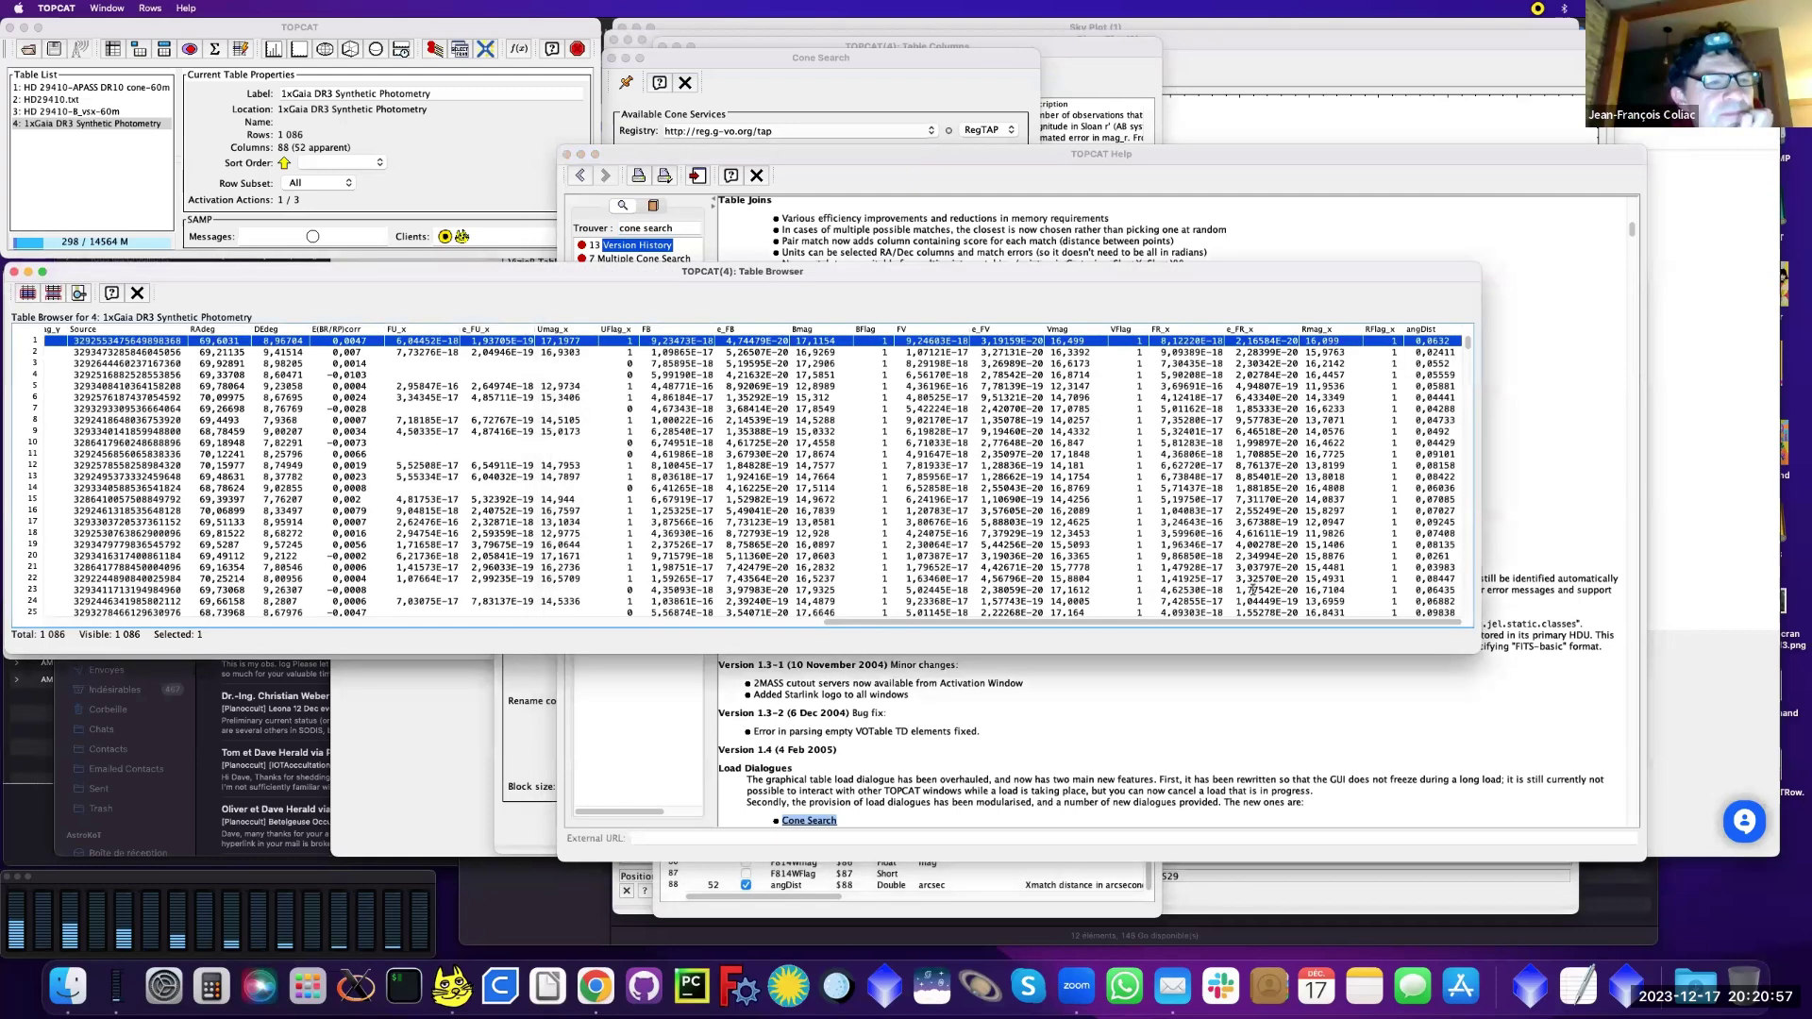
{"action": "key", "text": "super+grave"}
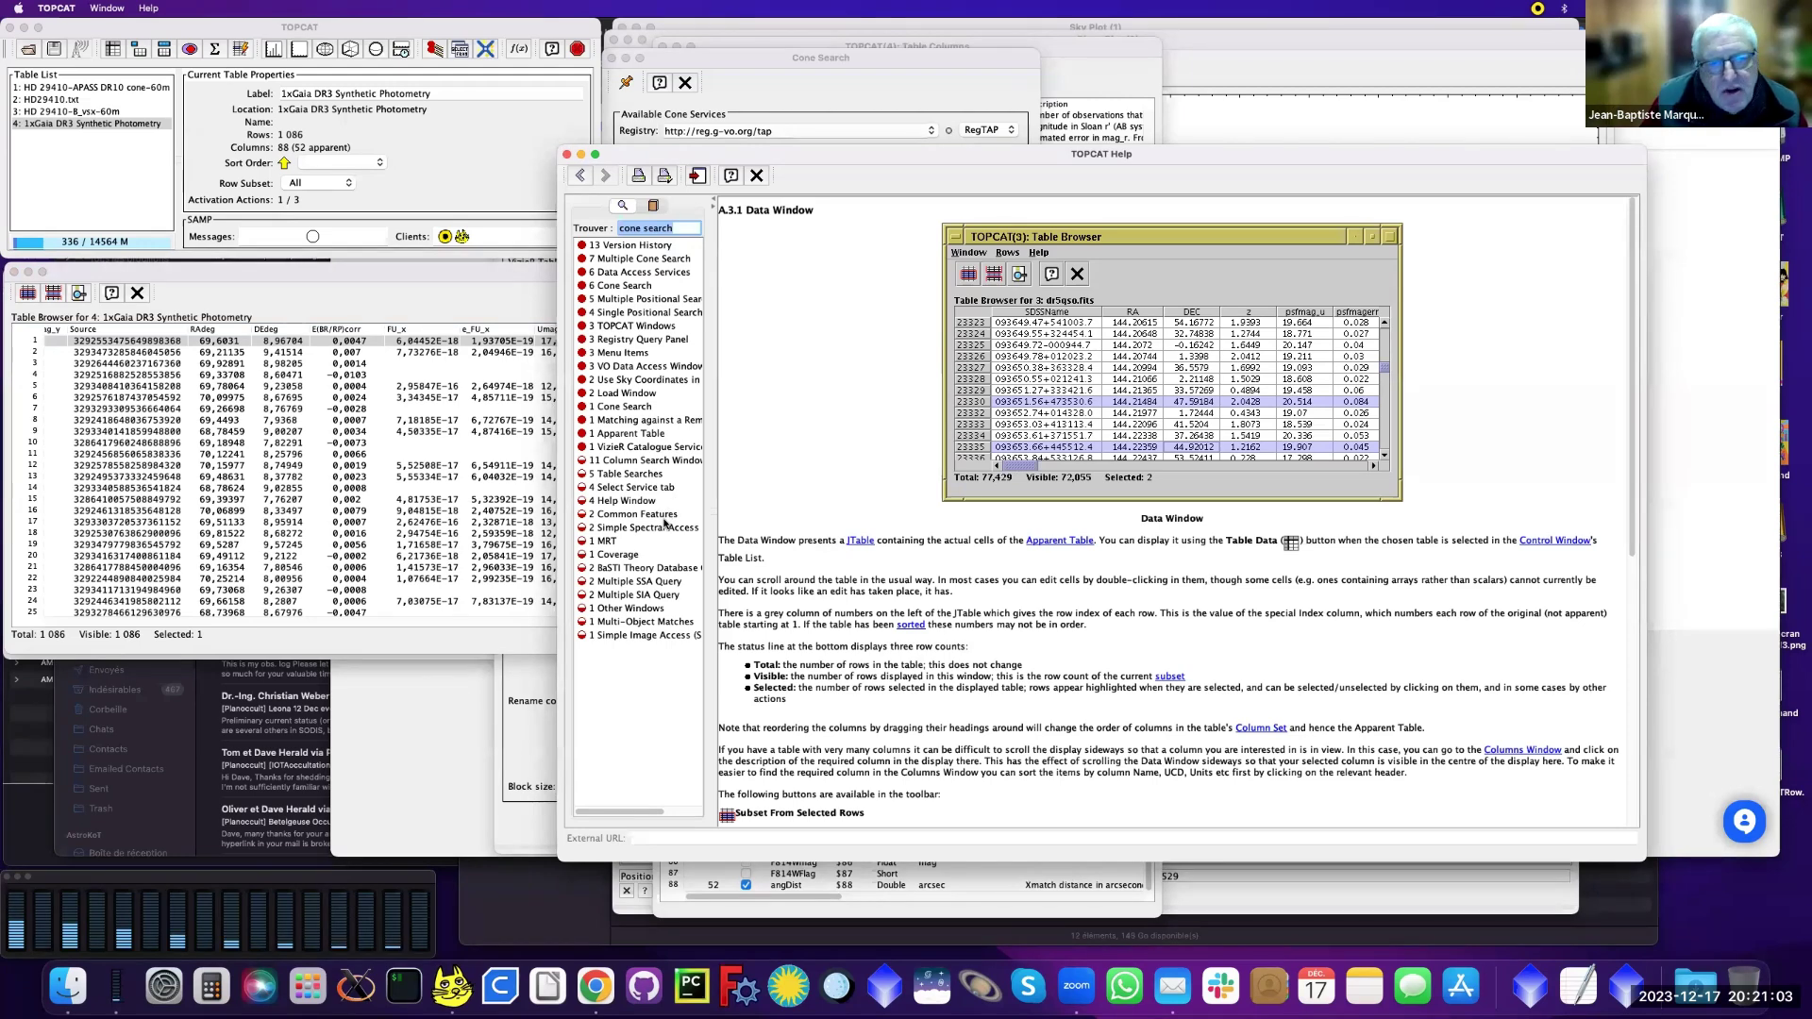
{"action": "left_click_drag", "start_coordinate": [559, 510], "coordinate": [483, 510]}
{"action": "left_click_drag", "start_coordinate": [638, 510], "coordinate": [716, 512]}
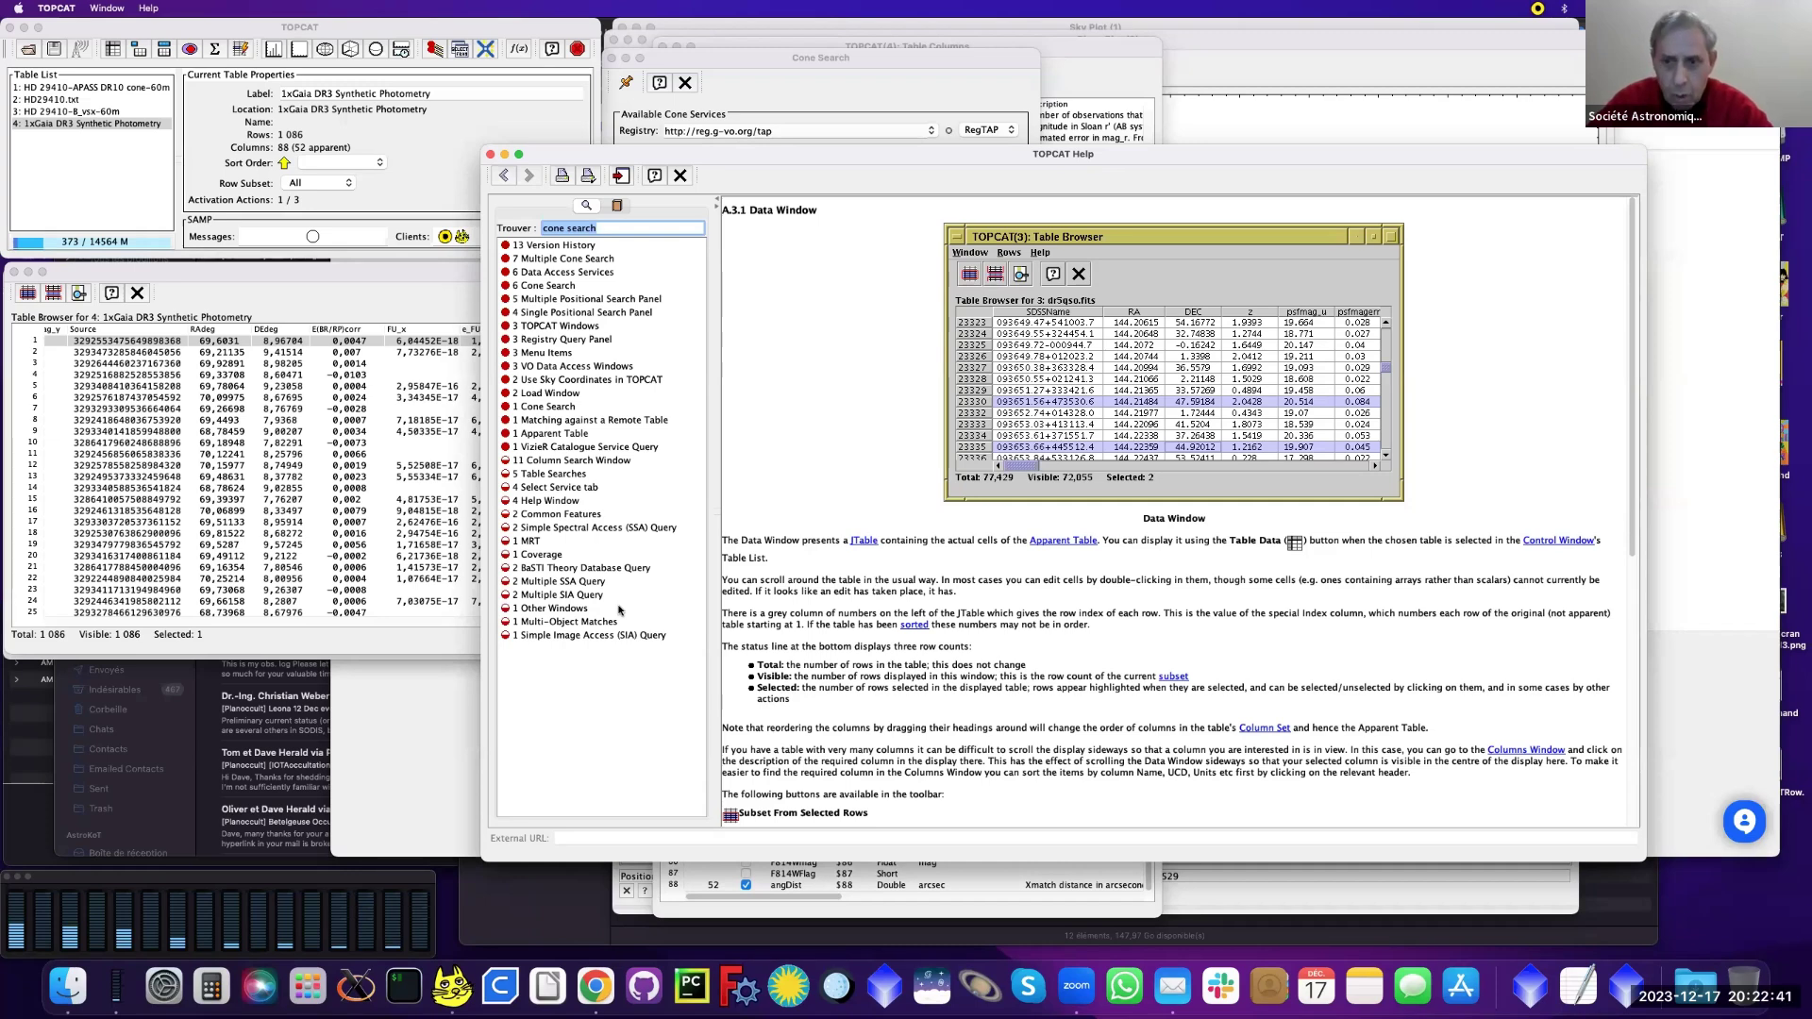
Step: Make the HD 29410-APASS DR10 cone-60m table current and bring its existing colour-magnitude plot to the front
{"action": "left_click", "coordinate": [117, 88]}
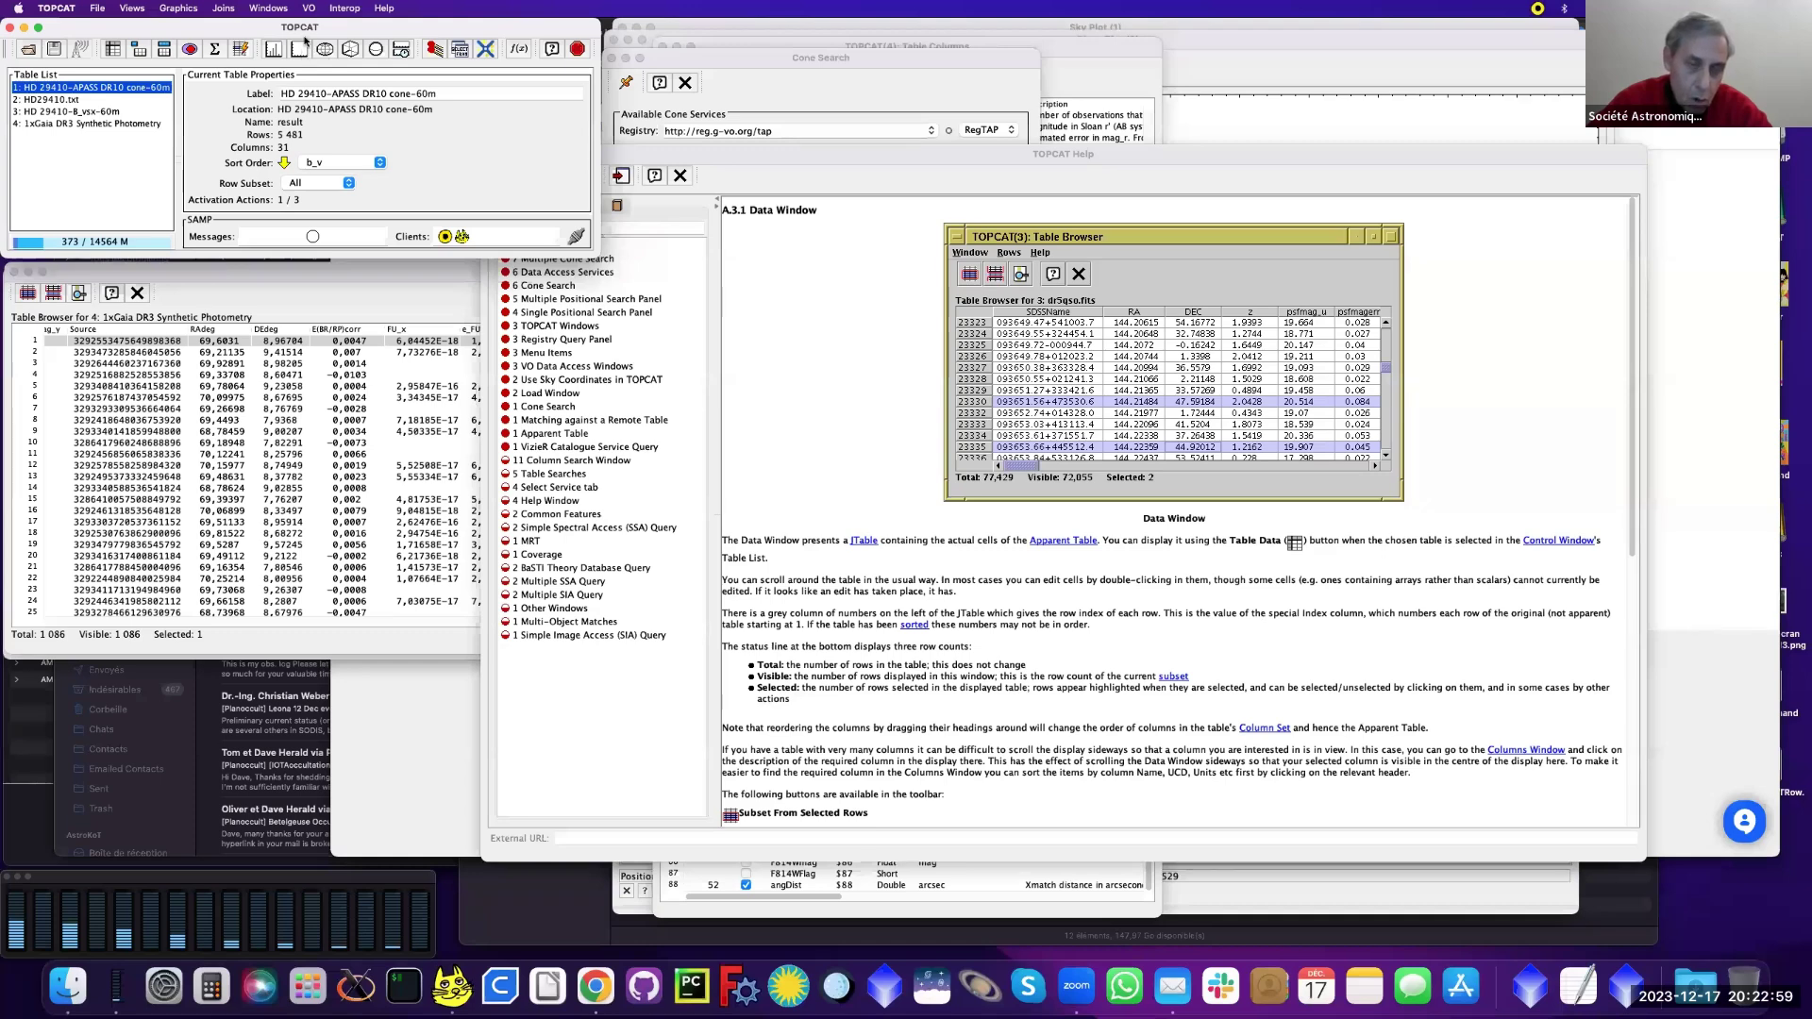
{"action": "left_click", "coordinate": [302, 47]}
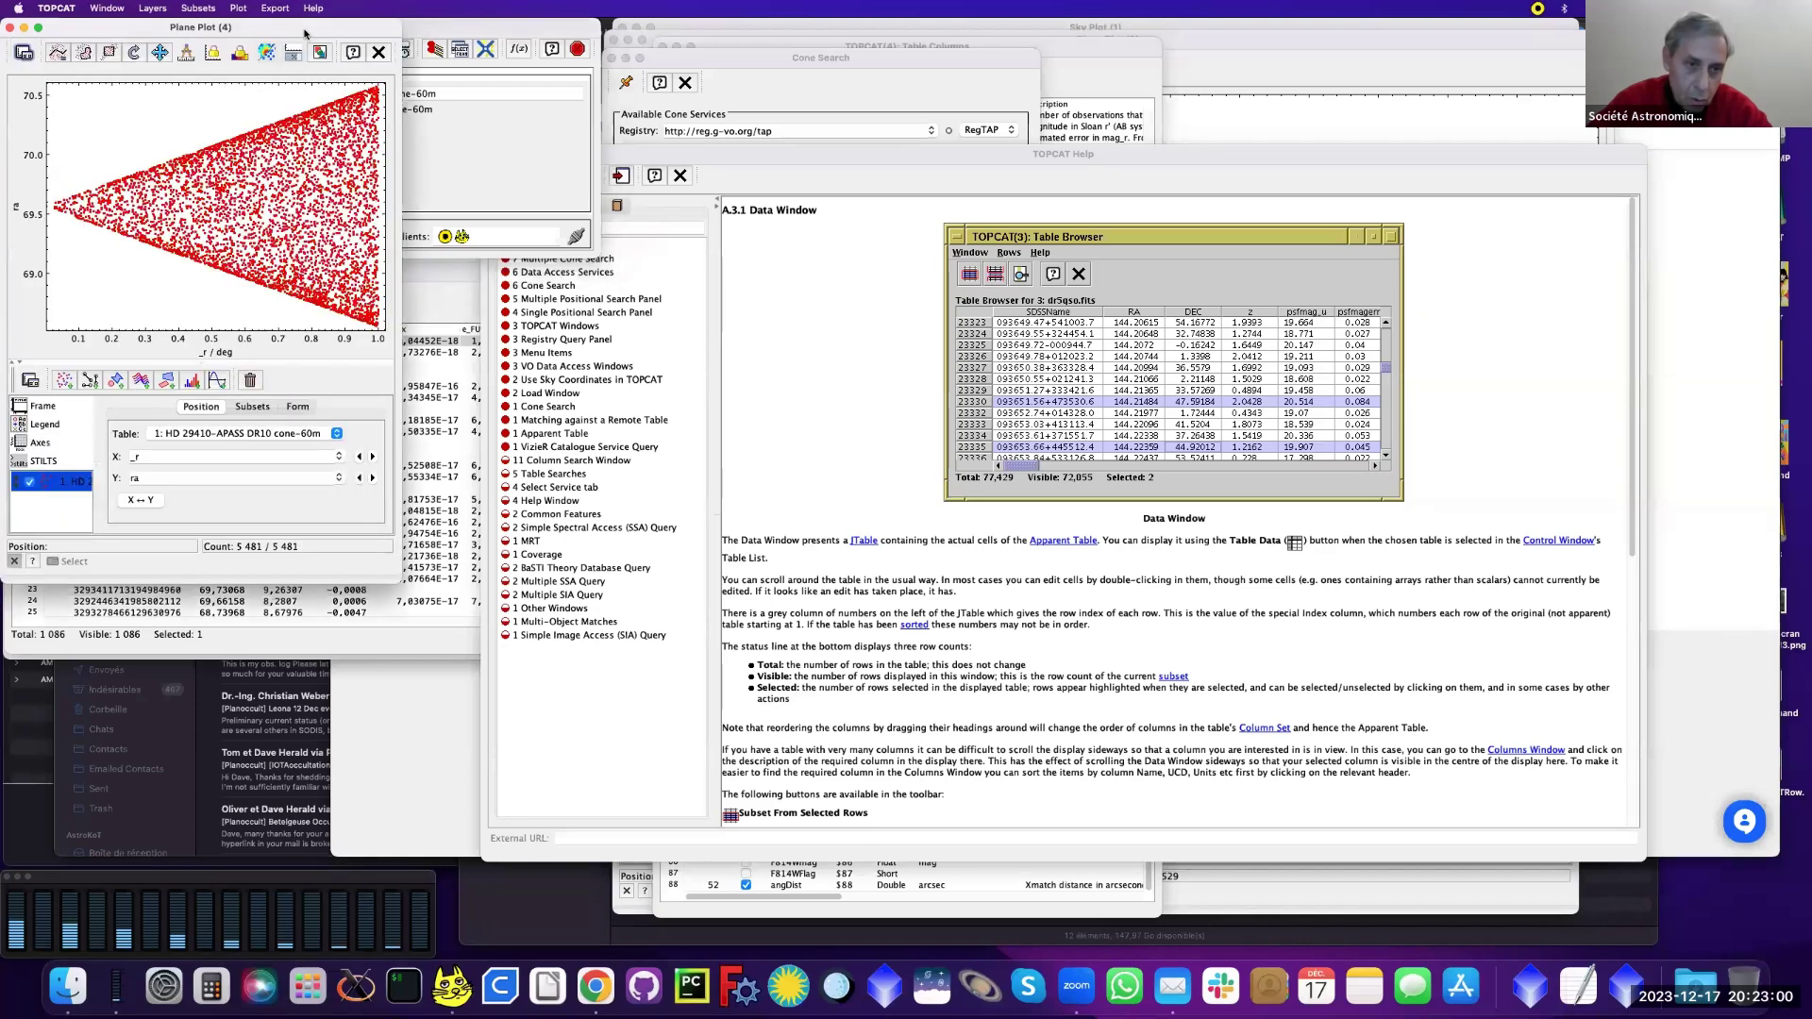
{"action": "left_click", "coordinate": [378, 53]}
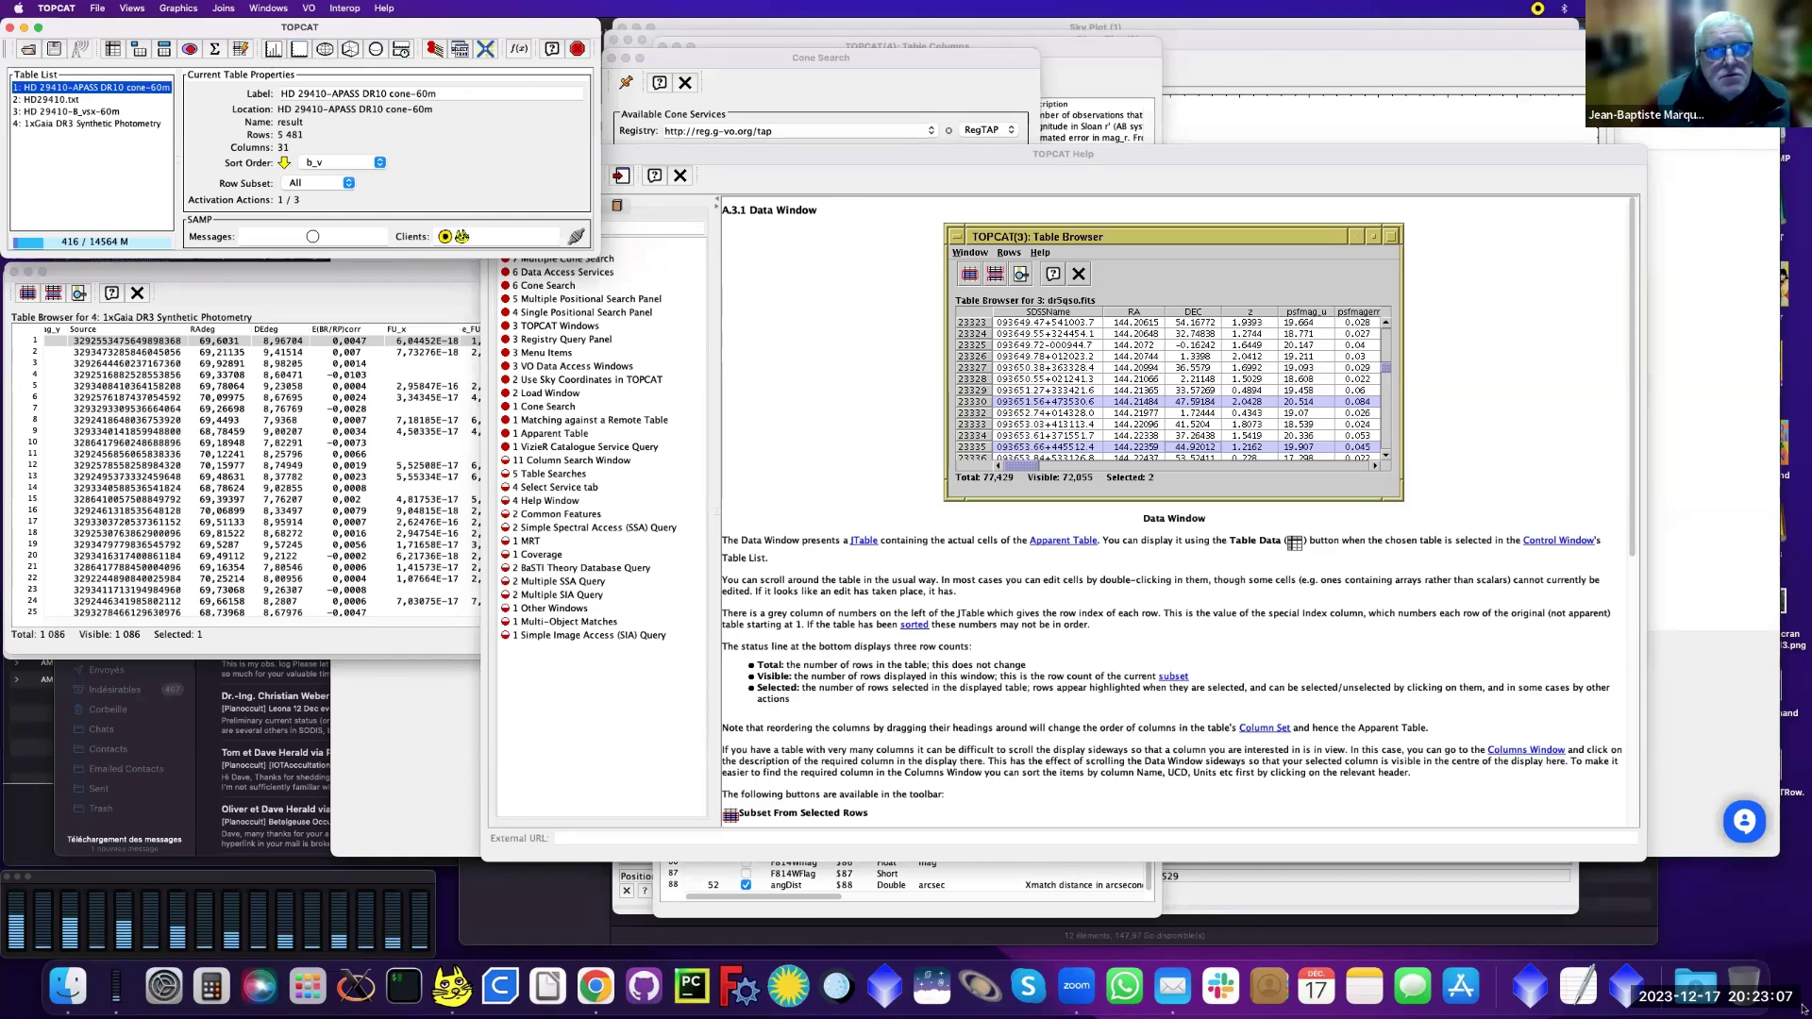
{"action": "key", "text": "ctrl+Down"}
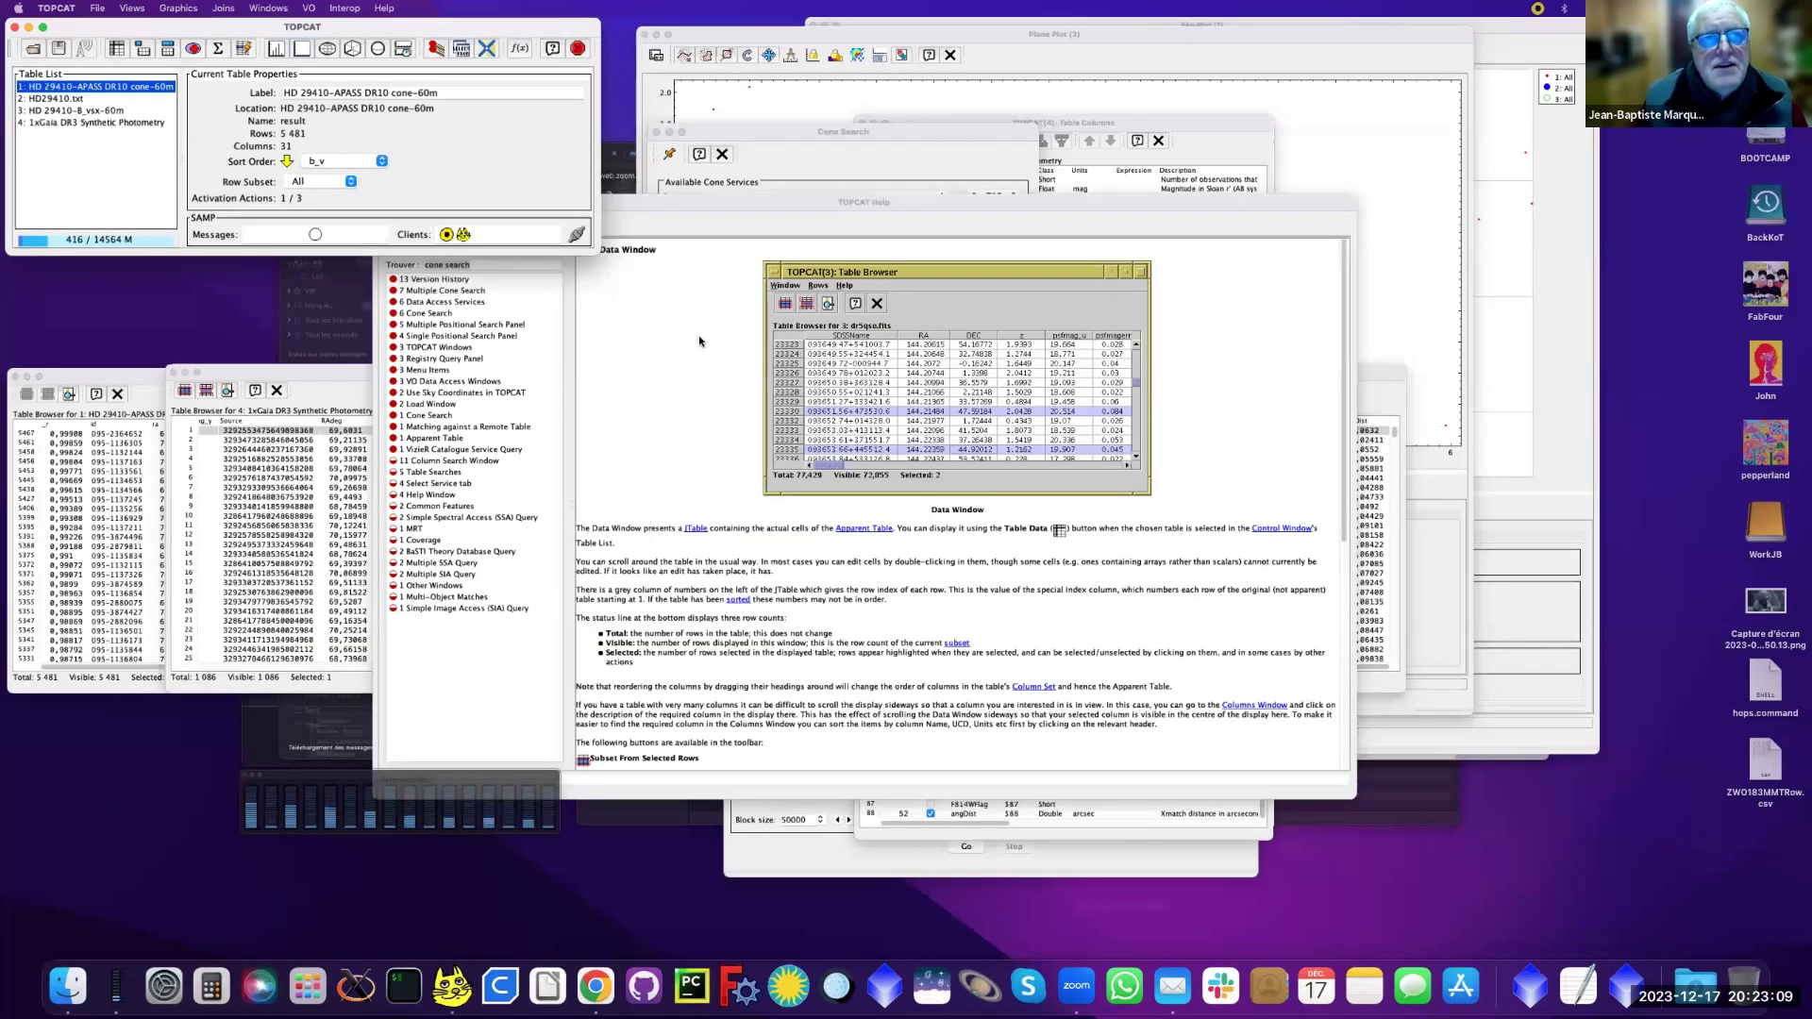
{"action": "key", "text": "Escape"}
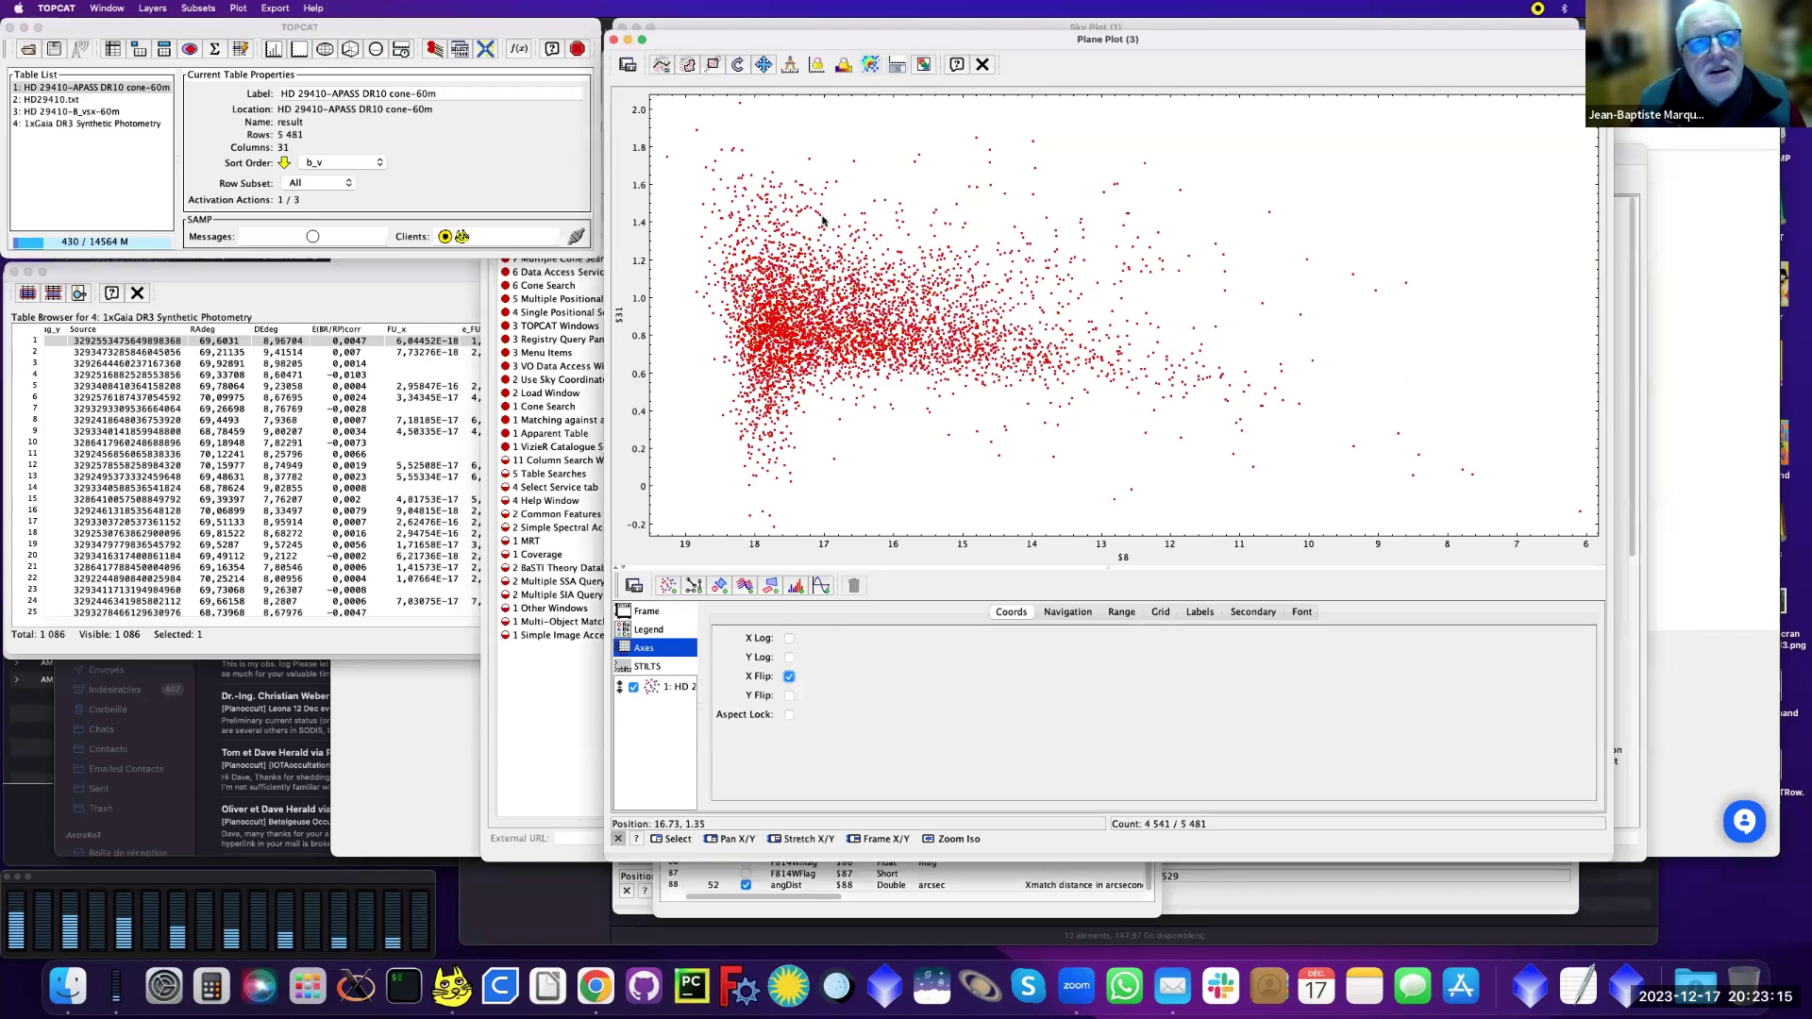
Step: Outline the bright stars from about magnitude 12 to 6 on the plot and save them as the current row subset Clean
{"action": "left_click", "coordinate": [688, 65]}
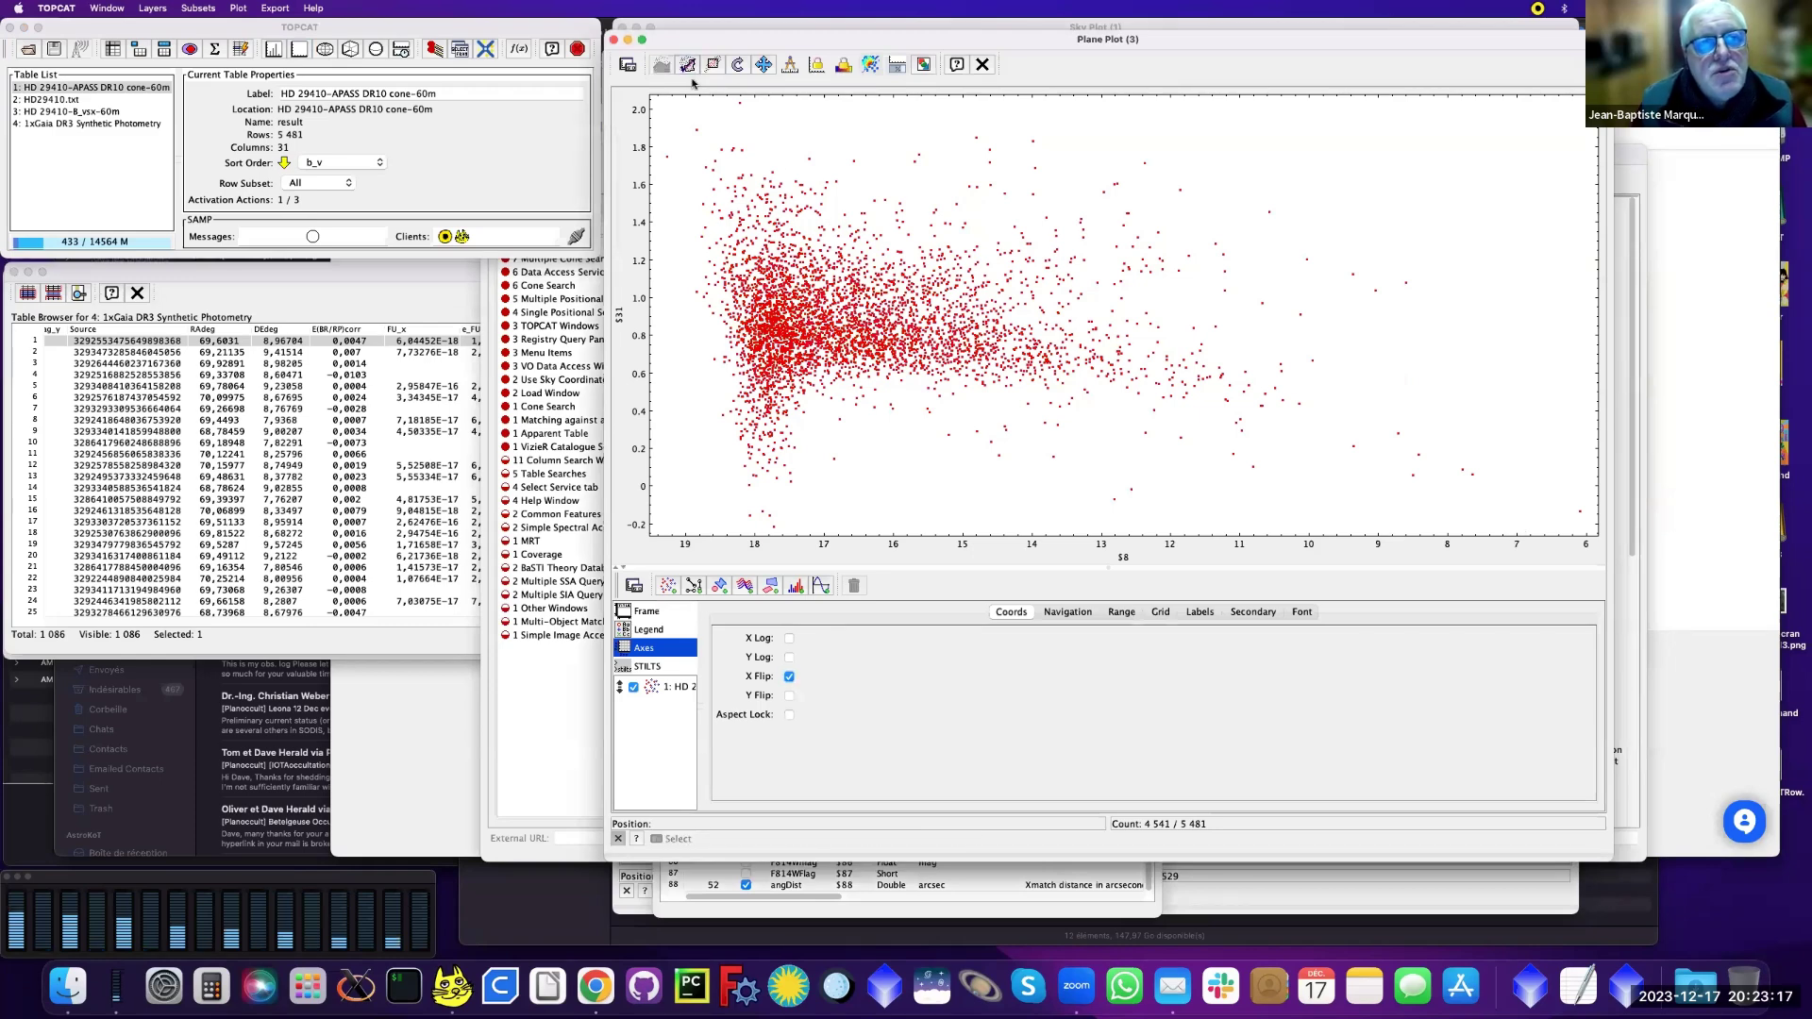
{"action": "mouse_move", "coordinate": [1186, 348]}
{"action": "left_mouse_down"}
{"action": "mouse_move", "coordinate": [1379, 509]}
{"action": "mouse_move", "coordinate": [1586, 518]}
{"action": "mouse_move", "coordinate": [1557, 369]}
{"action": "mouse_move", "coordinate": [1359, 222]}
{"action": "mouse_move", "coordinate": [1327, 251]}
{"action": "left_mouse_up"}
{"action": "left_click", "coordinate": [688, 64]}
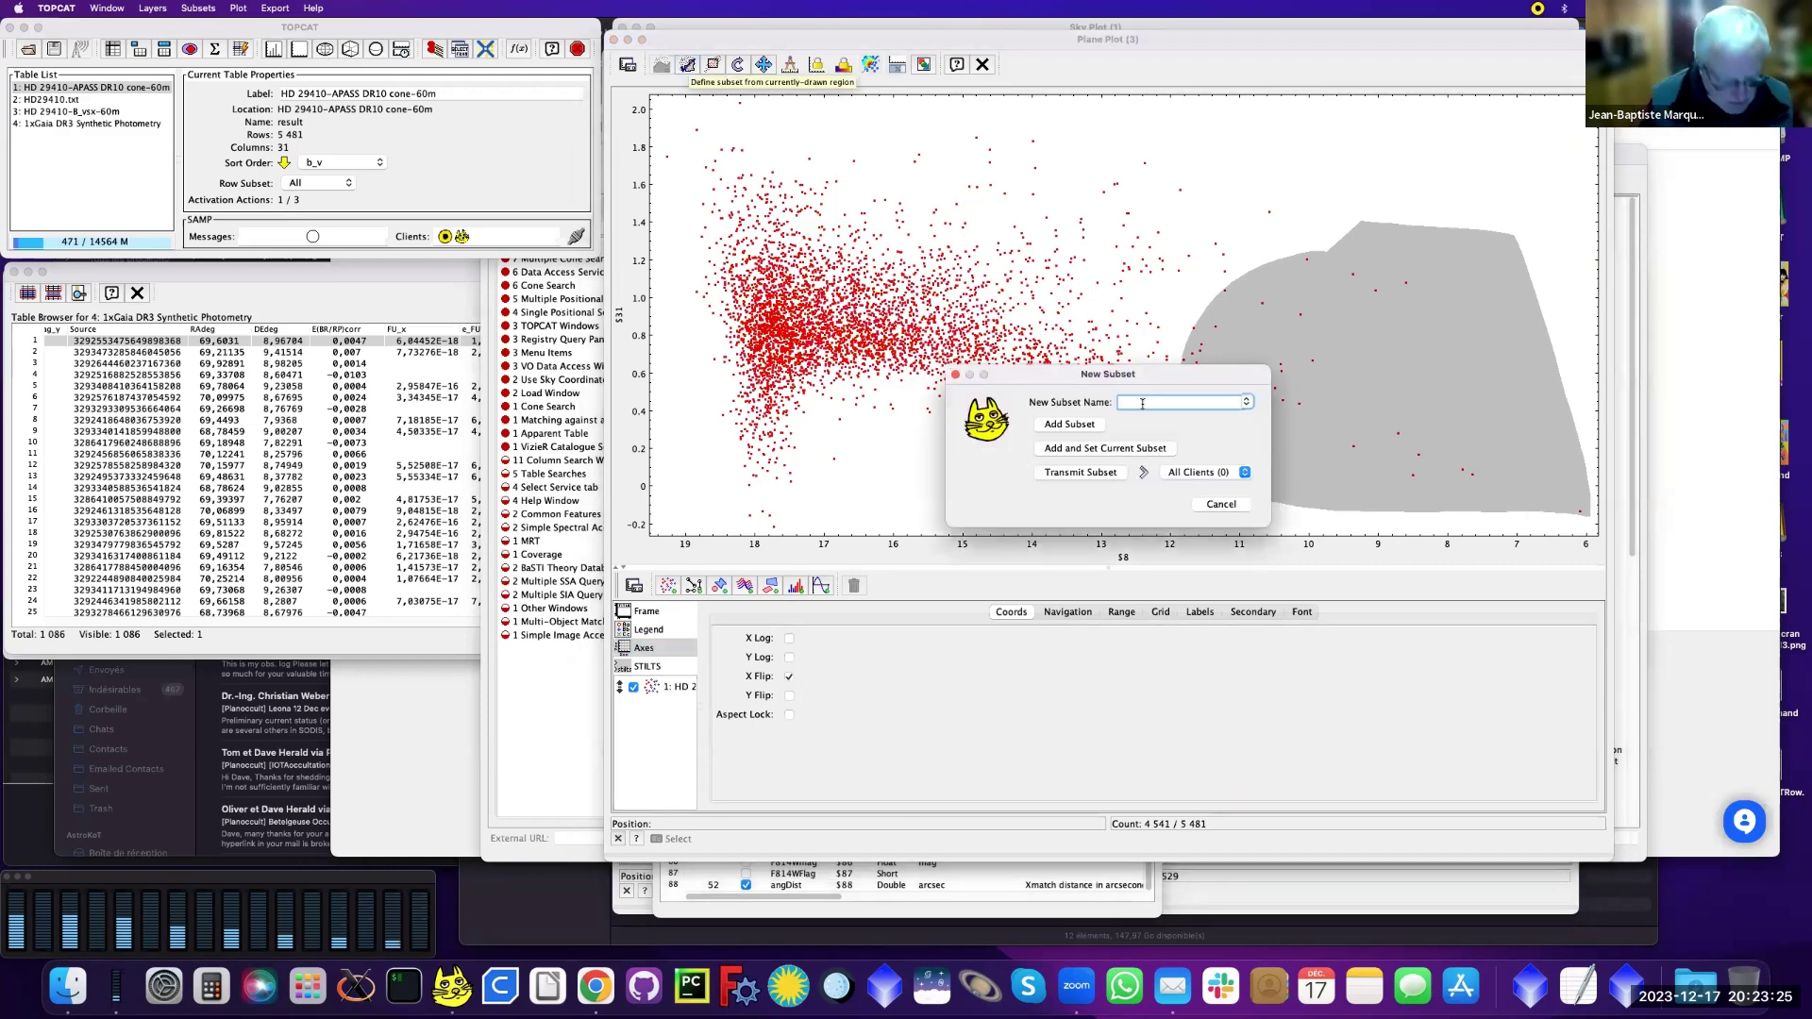
{"action": "type", "text": "Clean"}
{"action": "left_click", "coordinate": [1132, 449]}
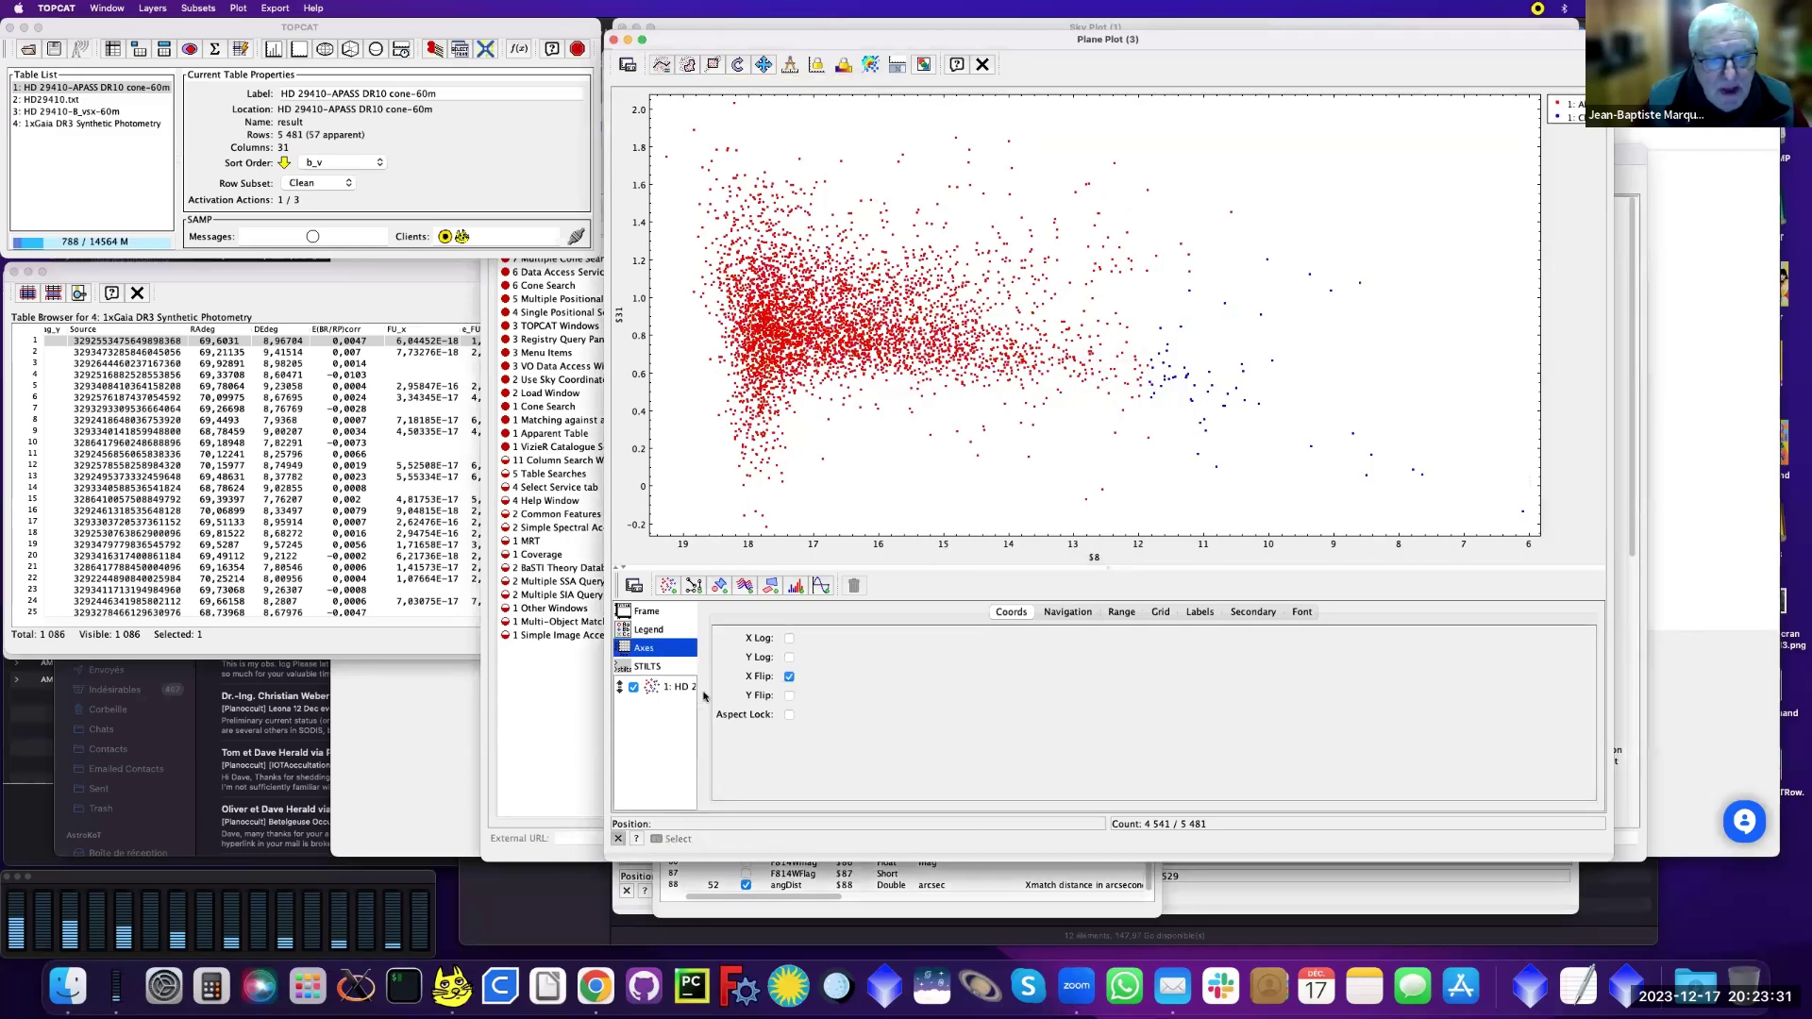
Step: Widen the plot's layer list and hide the All subset of the APASS layer, leaving only Clean plotted
{"action": "left_click_drag", "start_coordinate": [703, 695], "coordinate": [766, 707]}
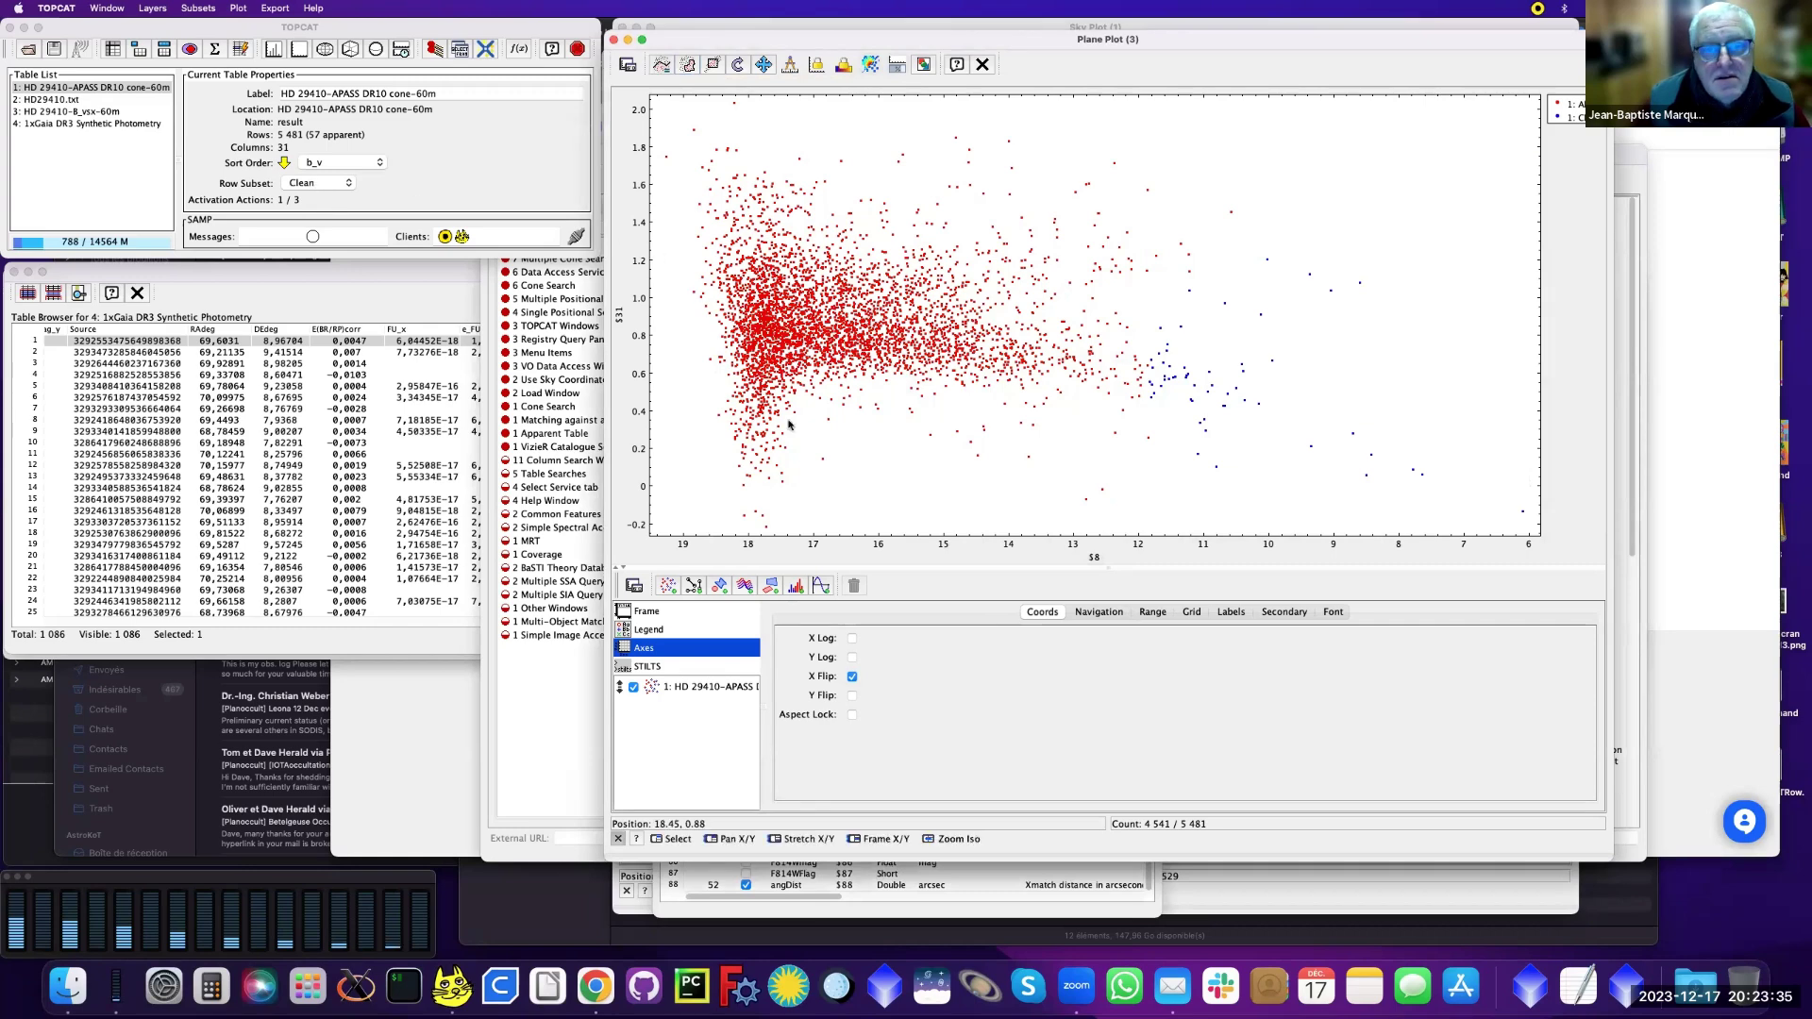
{"action": "left_click", "coordinate": [746, 687]}
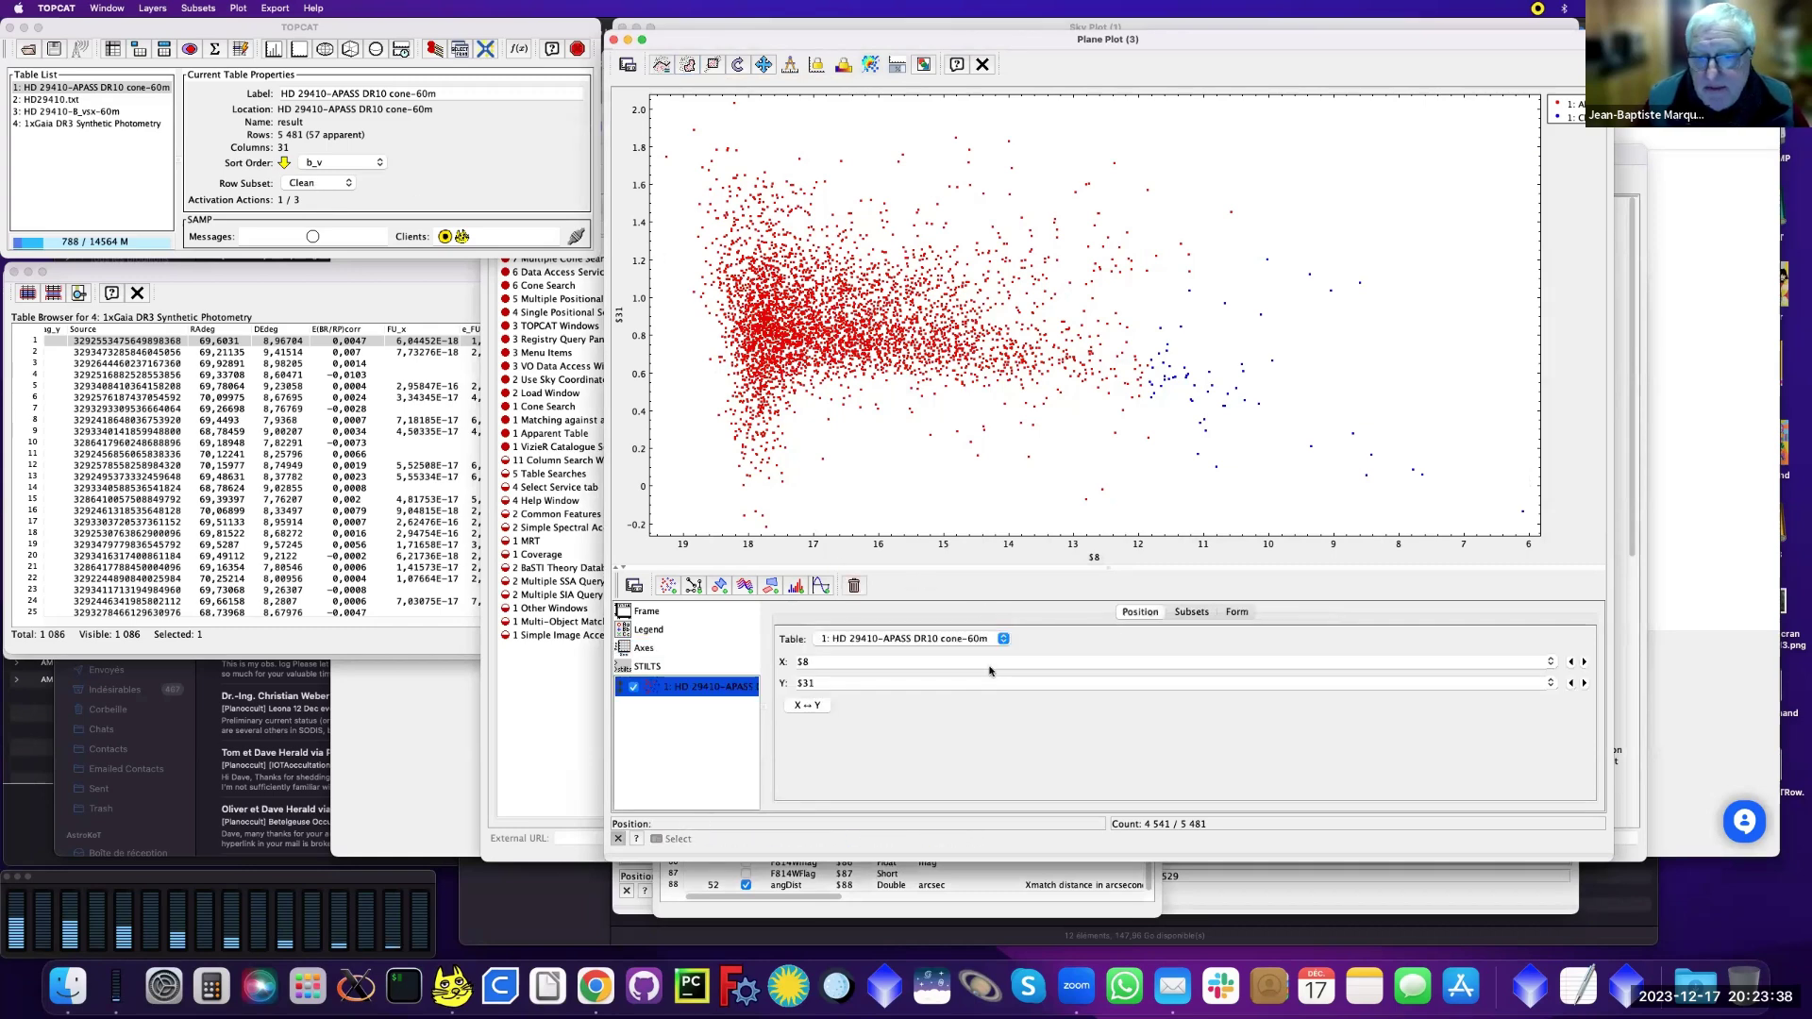
{"action": "left_click", "coordinate": [1190, 611]}
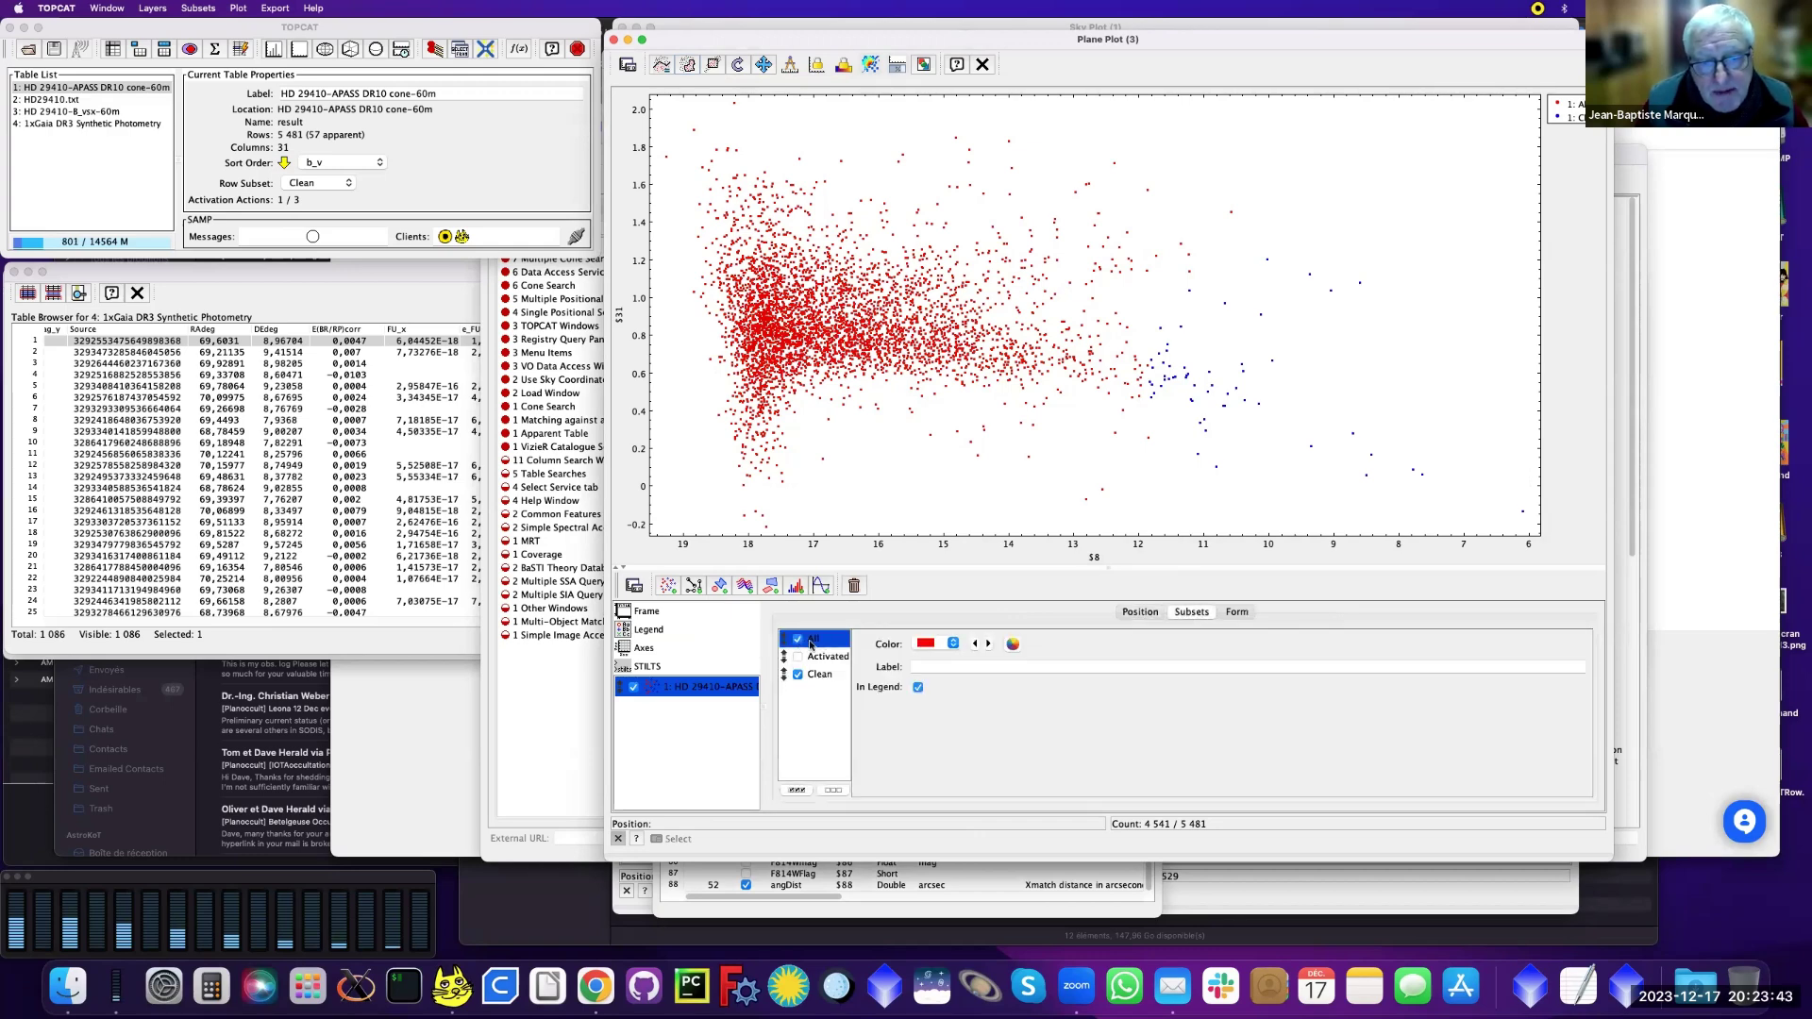
{"action": "left_click", "coordinate": [834, 675]}
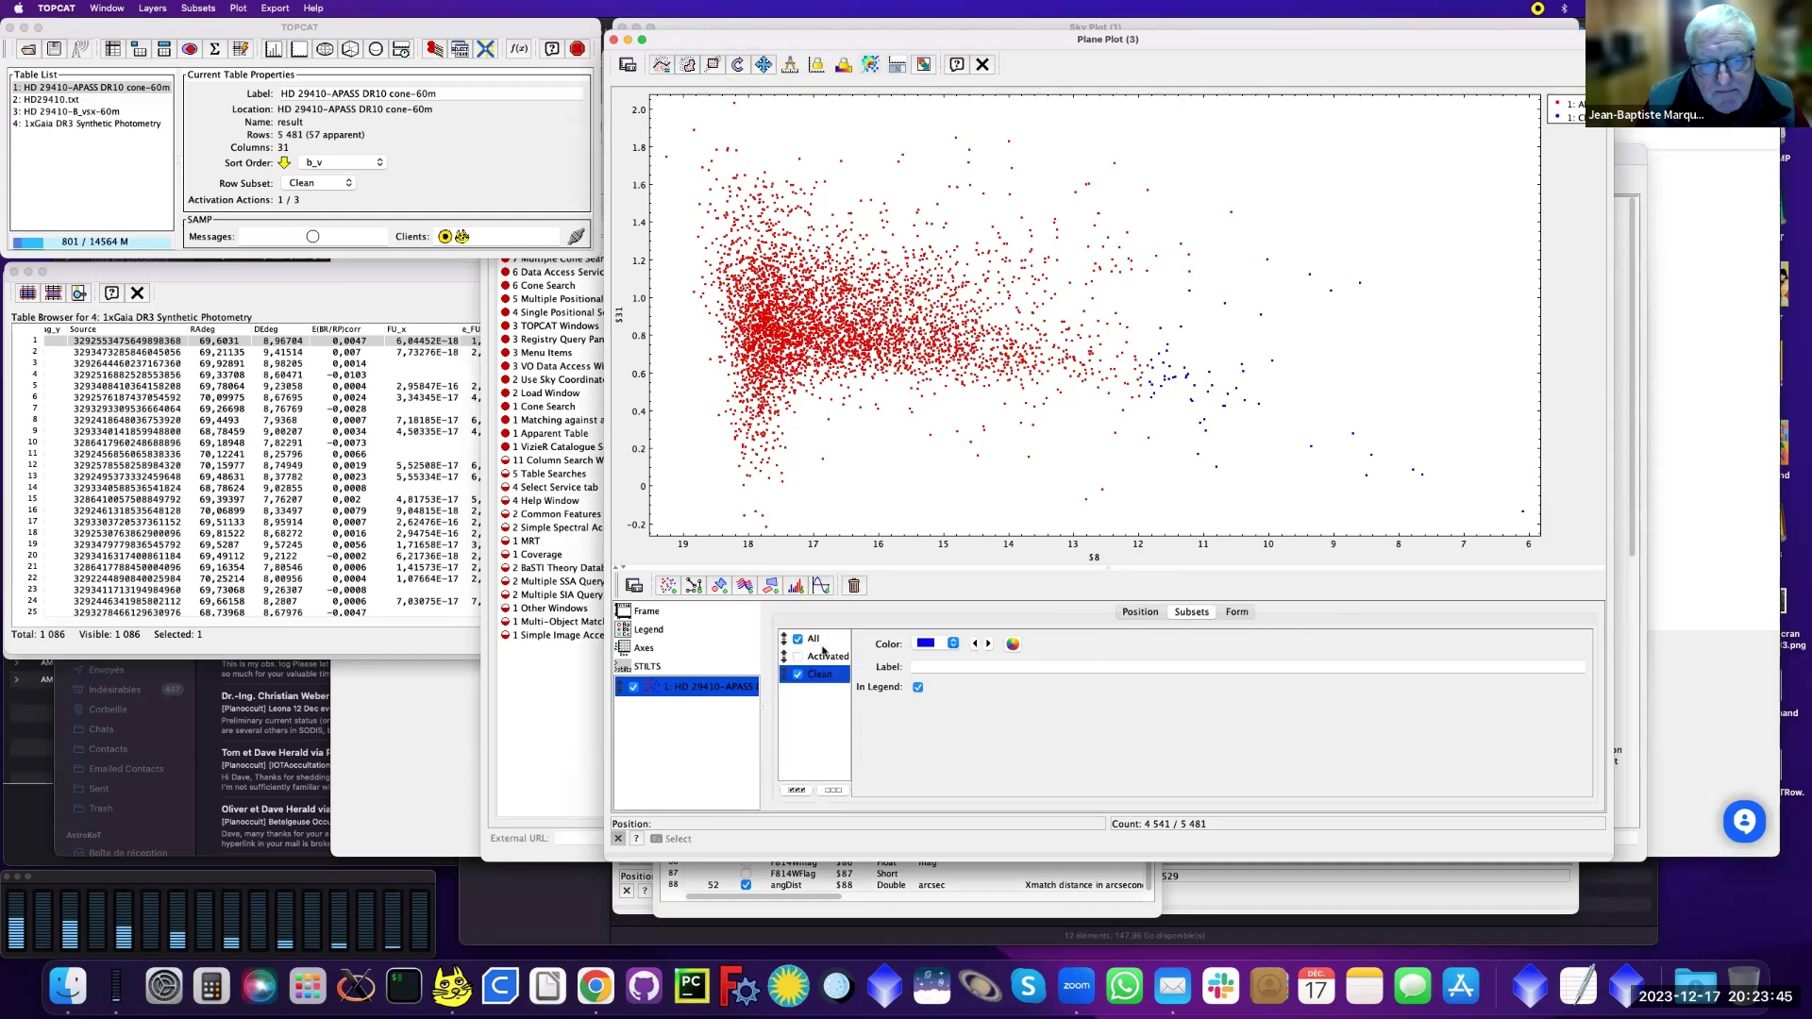
{"action": "left_click", "coordinate": [818, 641]}
{"action": "left_click", "coordinate": [832, 791]}
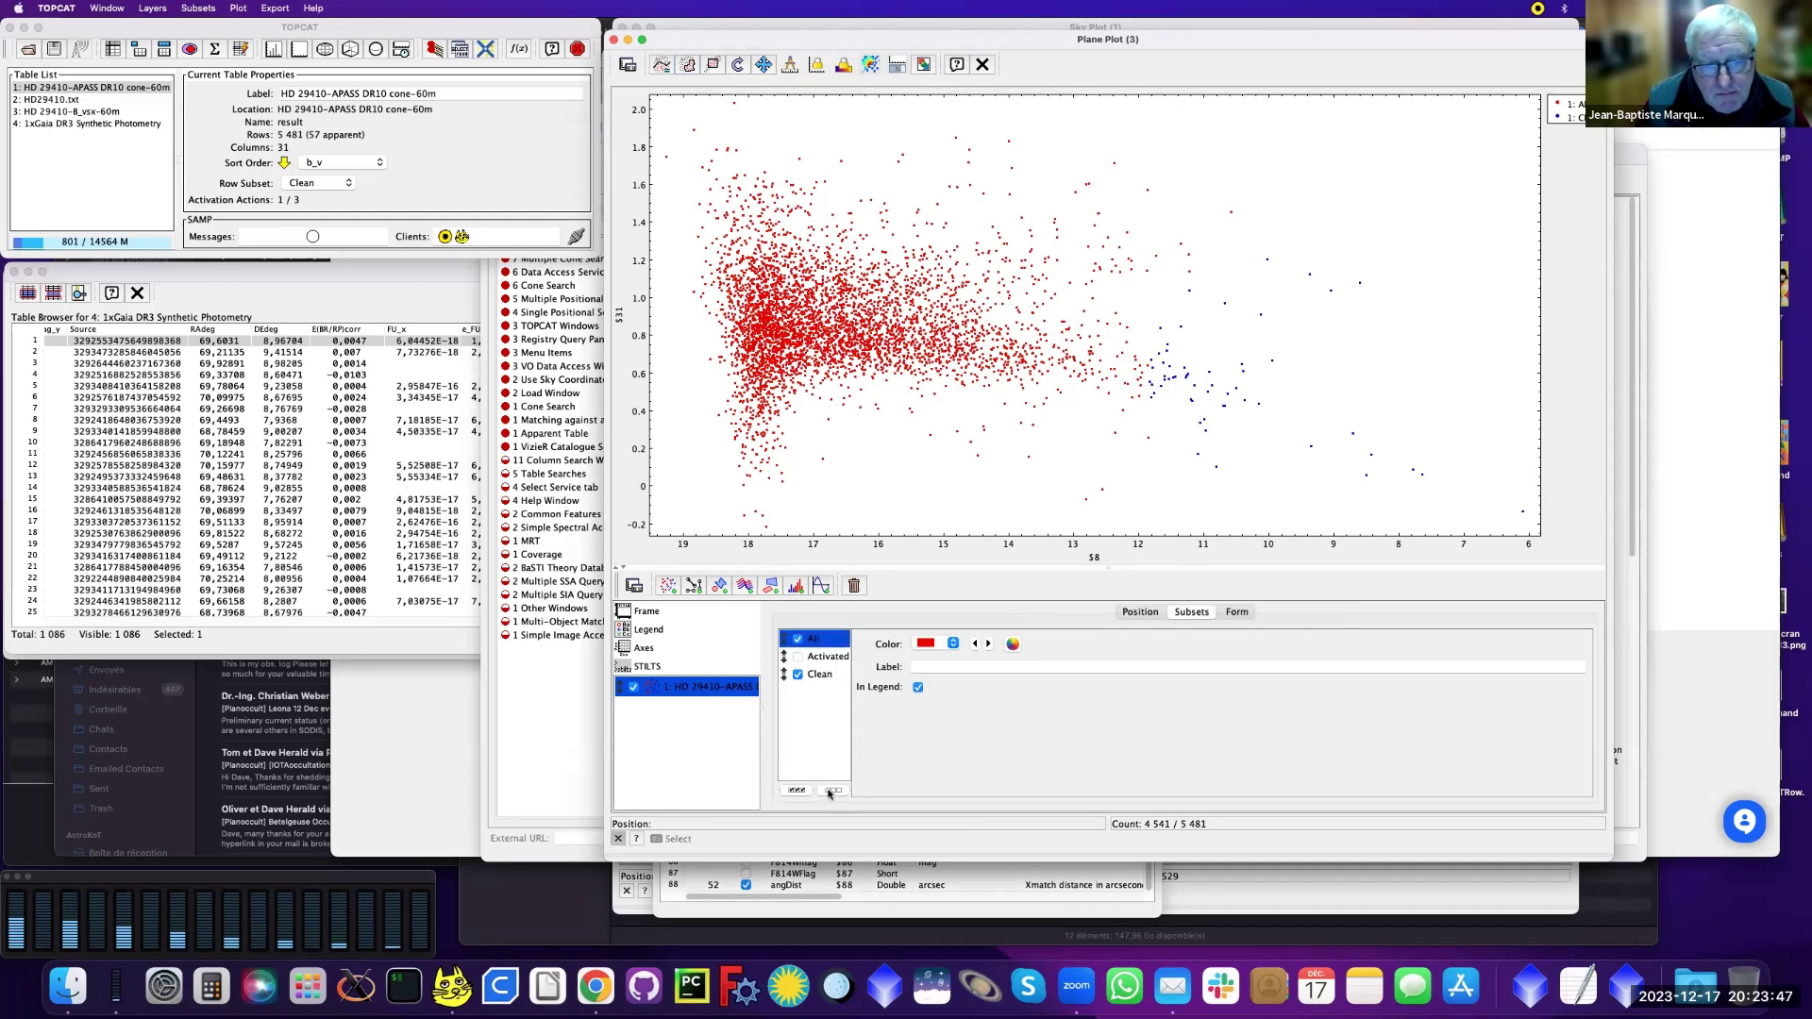
{"action": "left_click", "coordinate": [799, 675]}
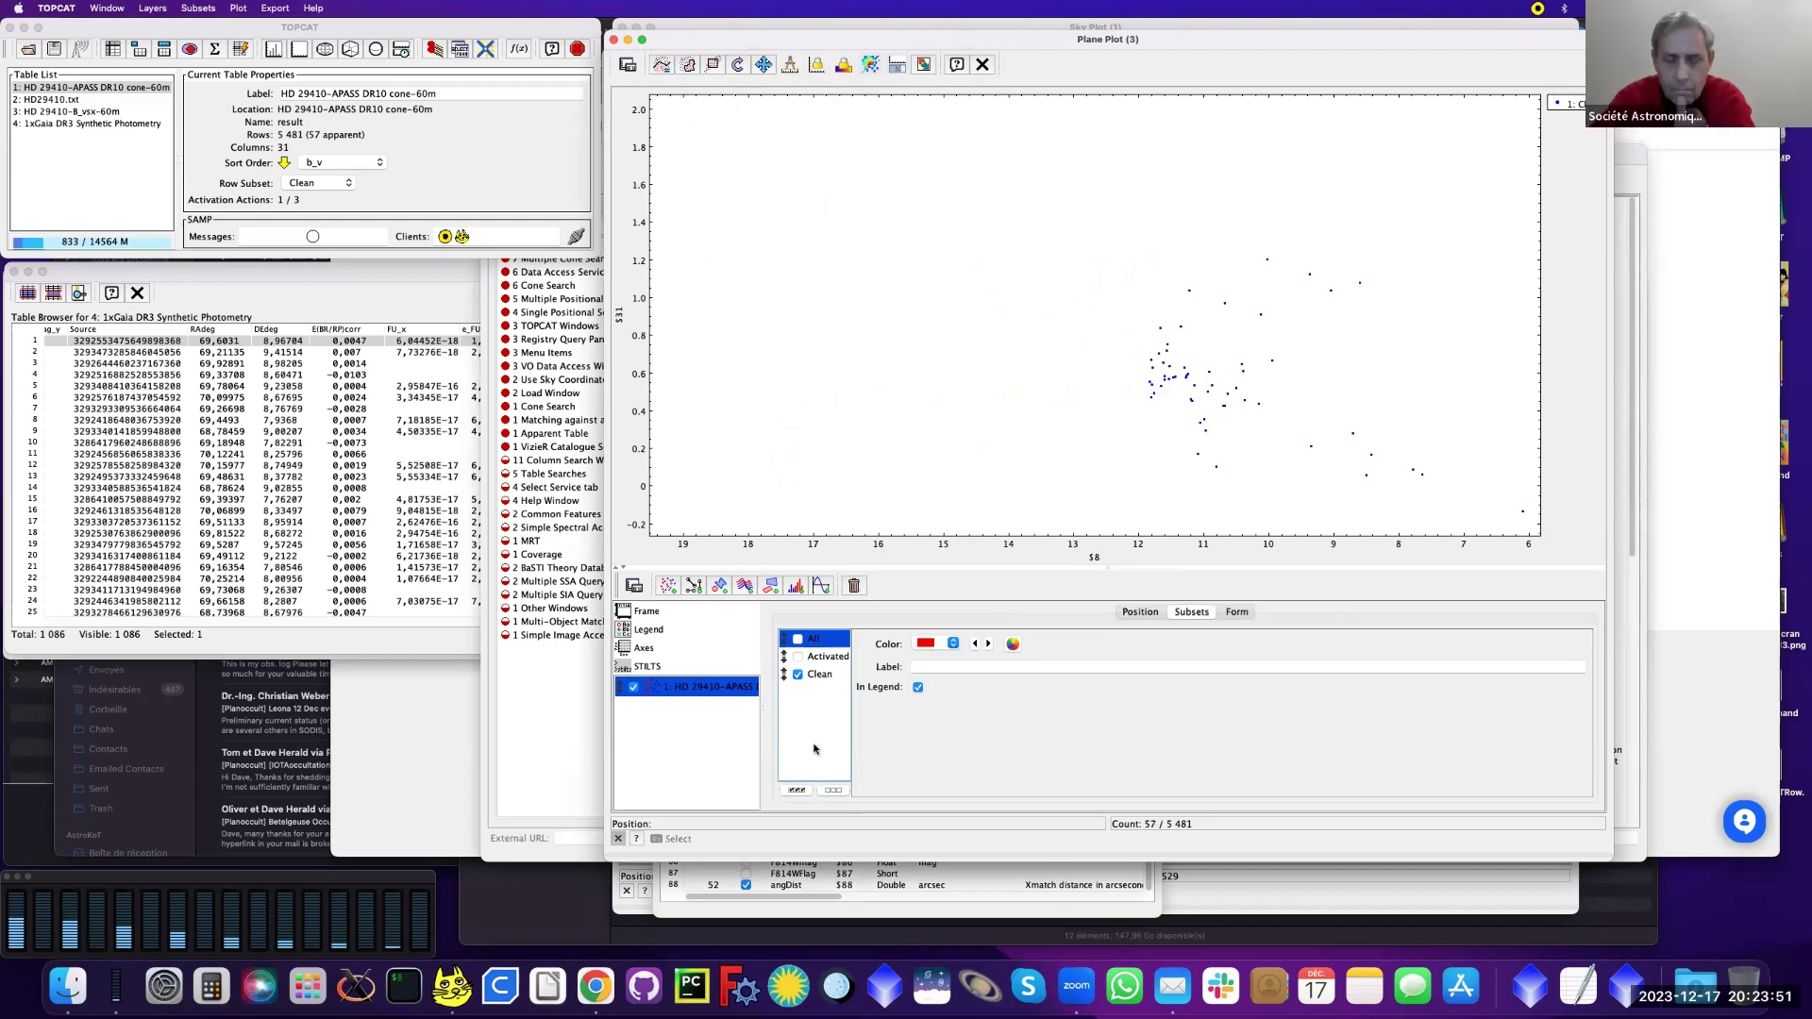
Step: Display the APASS table's data rows and its list of row subsets, and select the Clean subset
{"action": "left_click", "coordinate": [113, 50]}
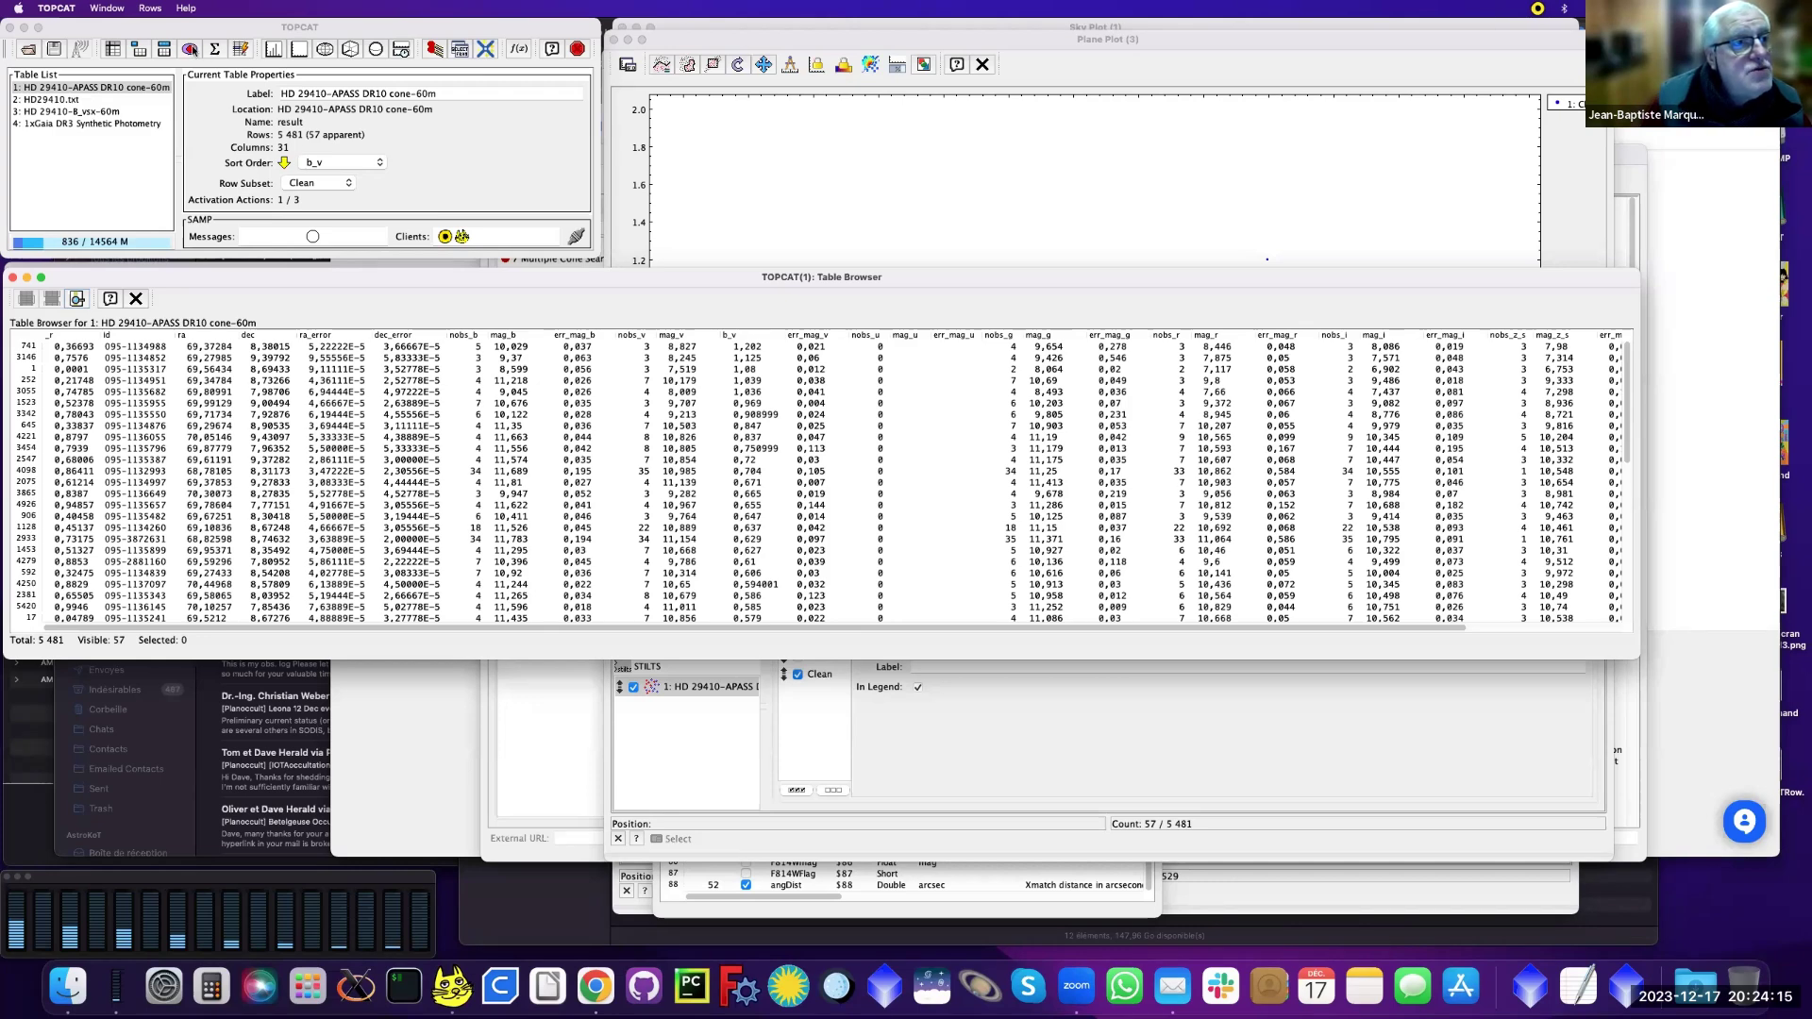
{"action": "left_click", "coordinate": [191, 50]}
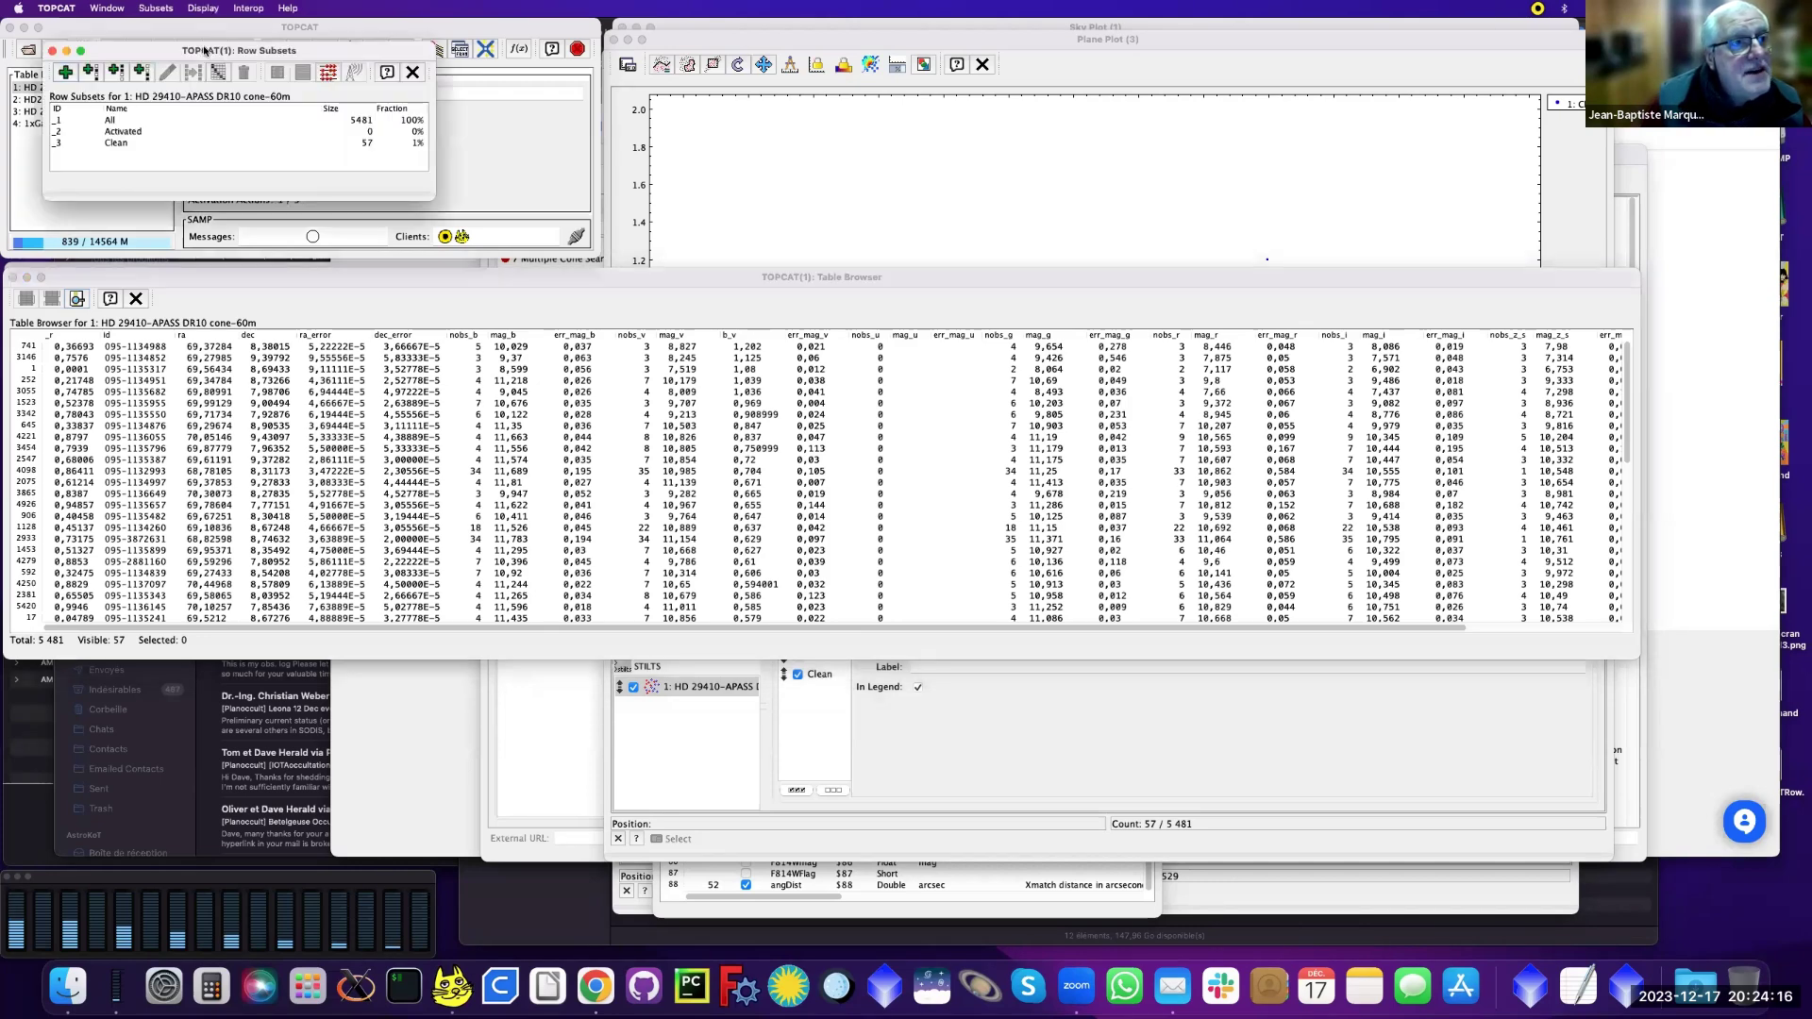
{"action": "left_click", "coordinate": [524, 341]}
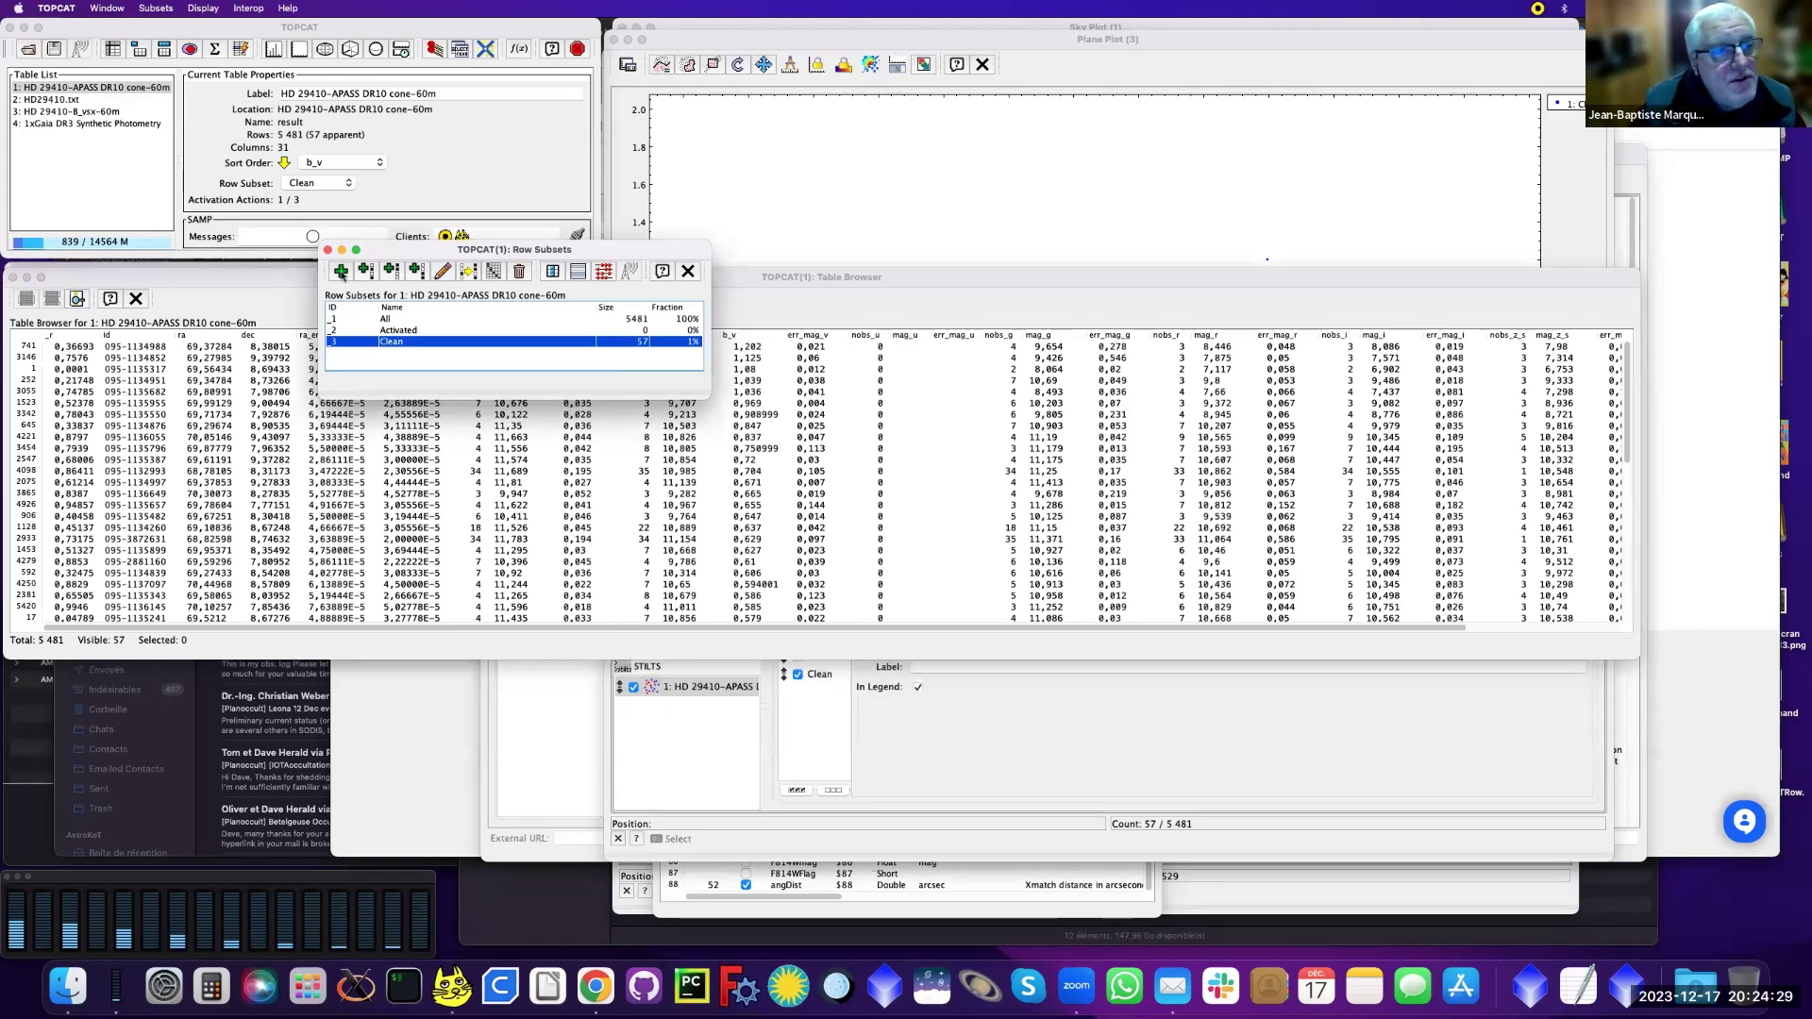
Step: Define a new row subset Clean2 for the APASS table with the expression _3&$11<7.5, enlarging and moving the definition dialog
{"action": "left_click", "coordinate": [340, 273]}
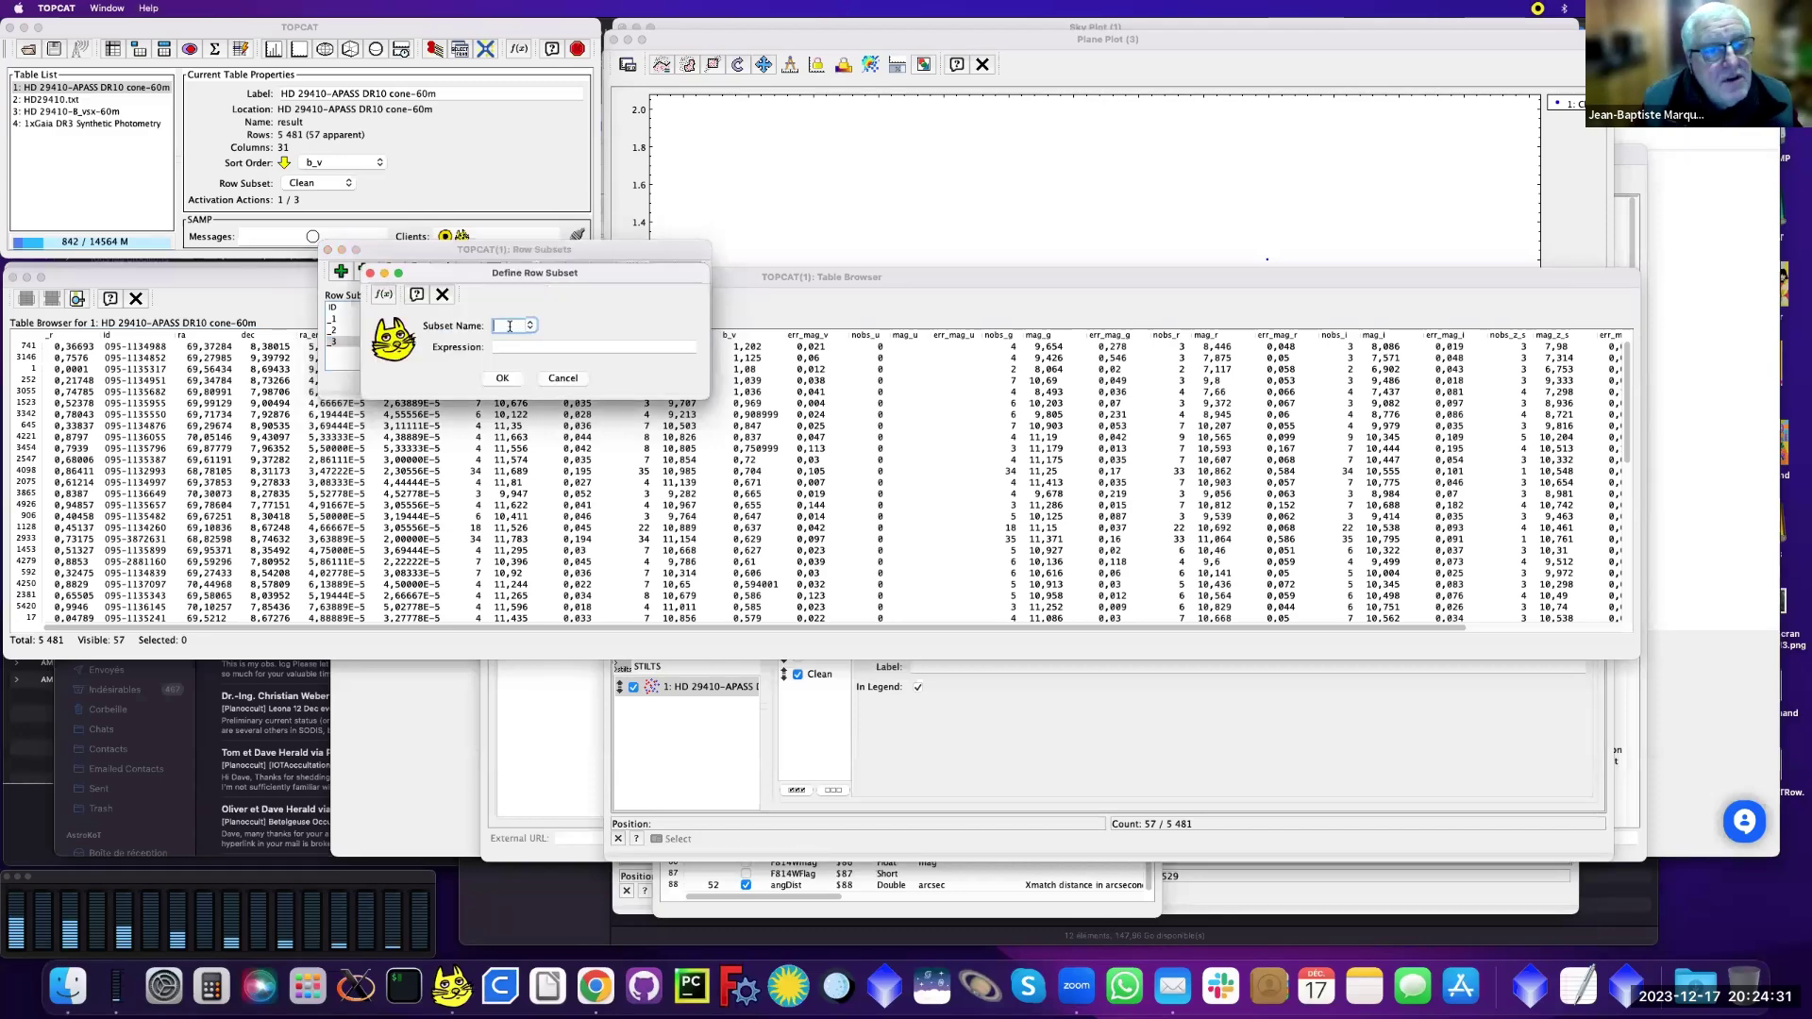
{"action": "type", "text": "Clean2"}
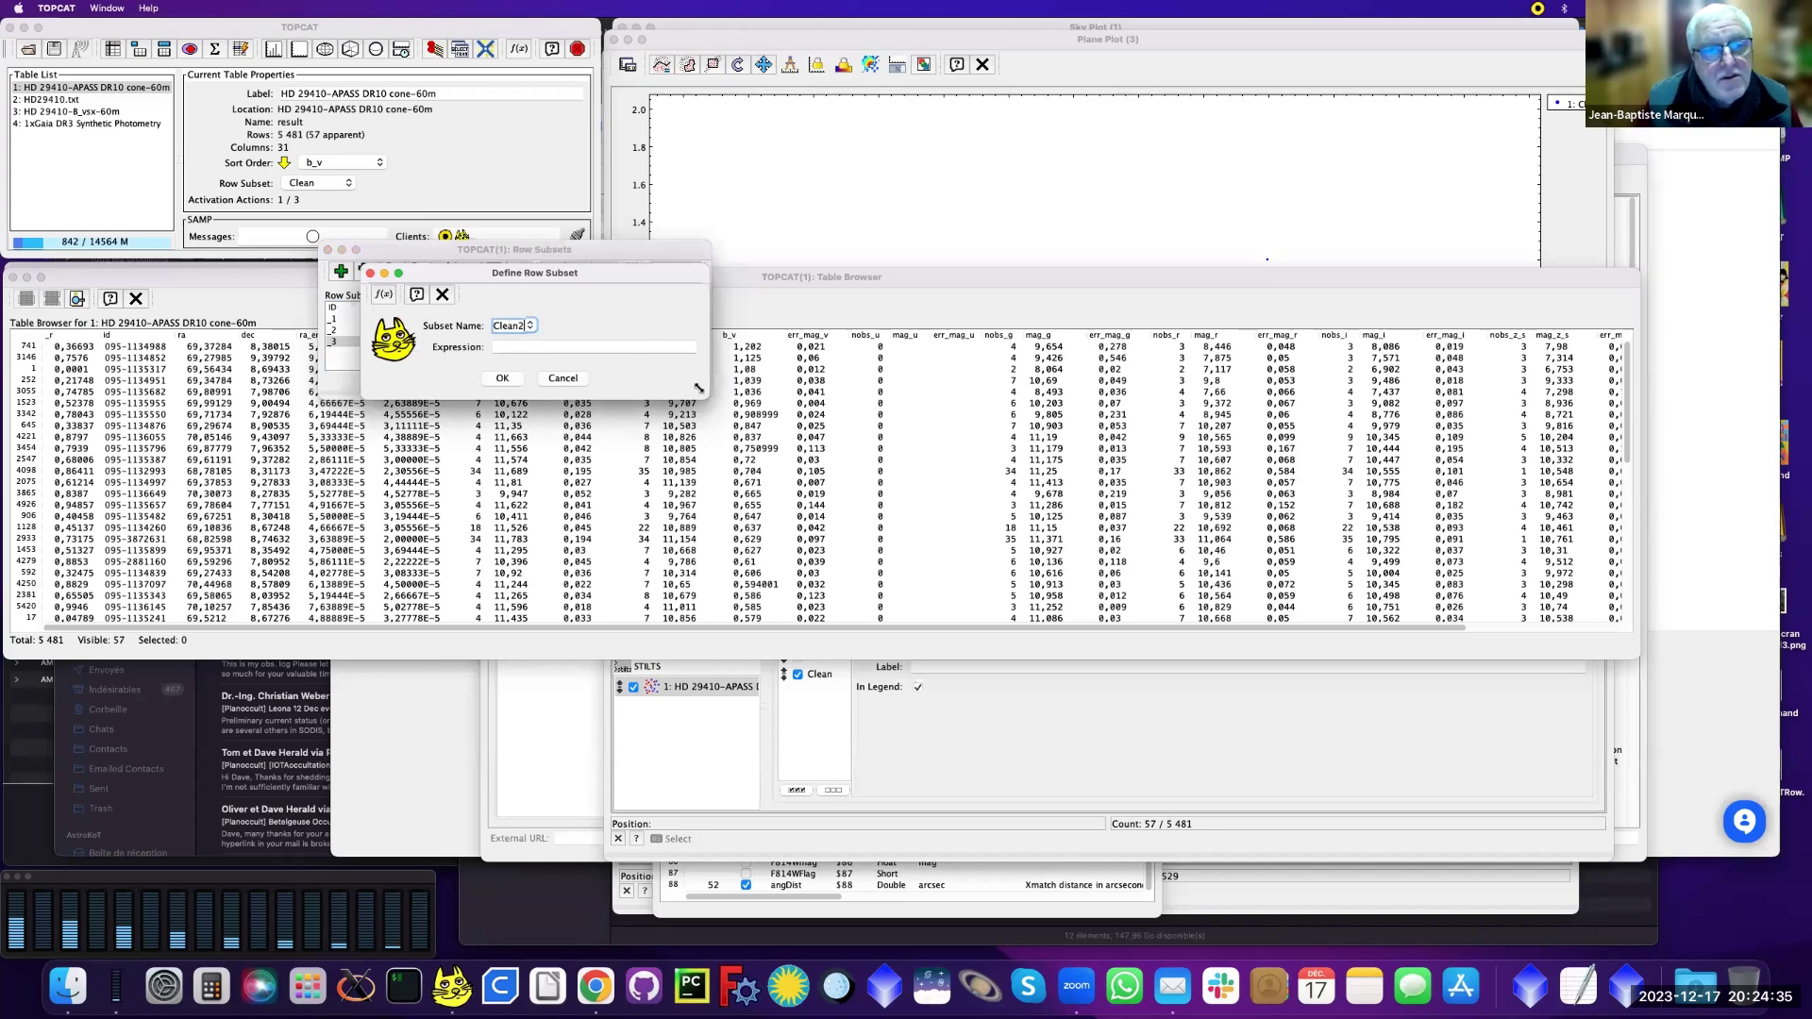
{"action": "double_click", "coordinate": [540, 277]}
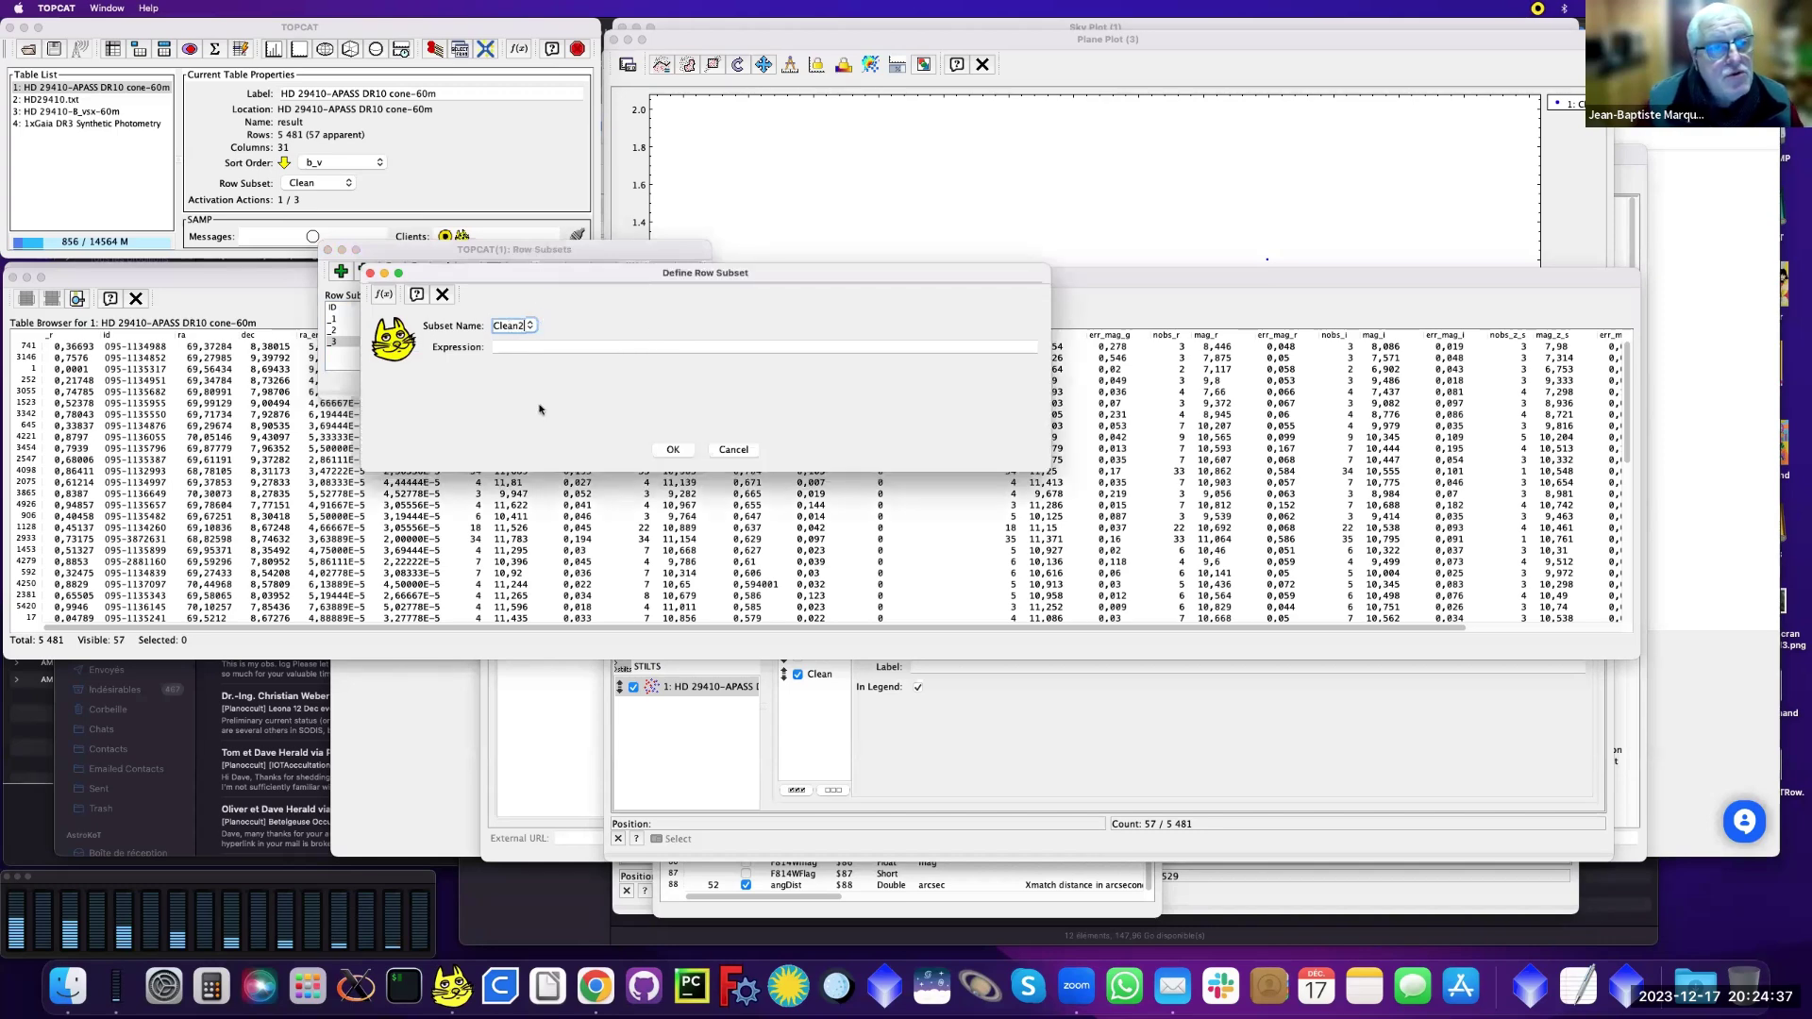
{"action": "left_click", "coordinate": [541, 511]}
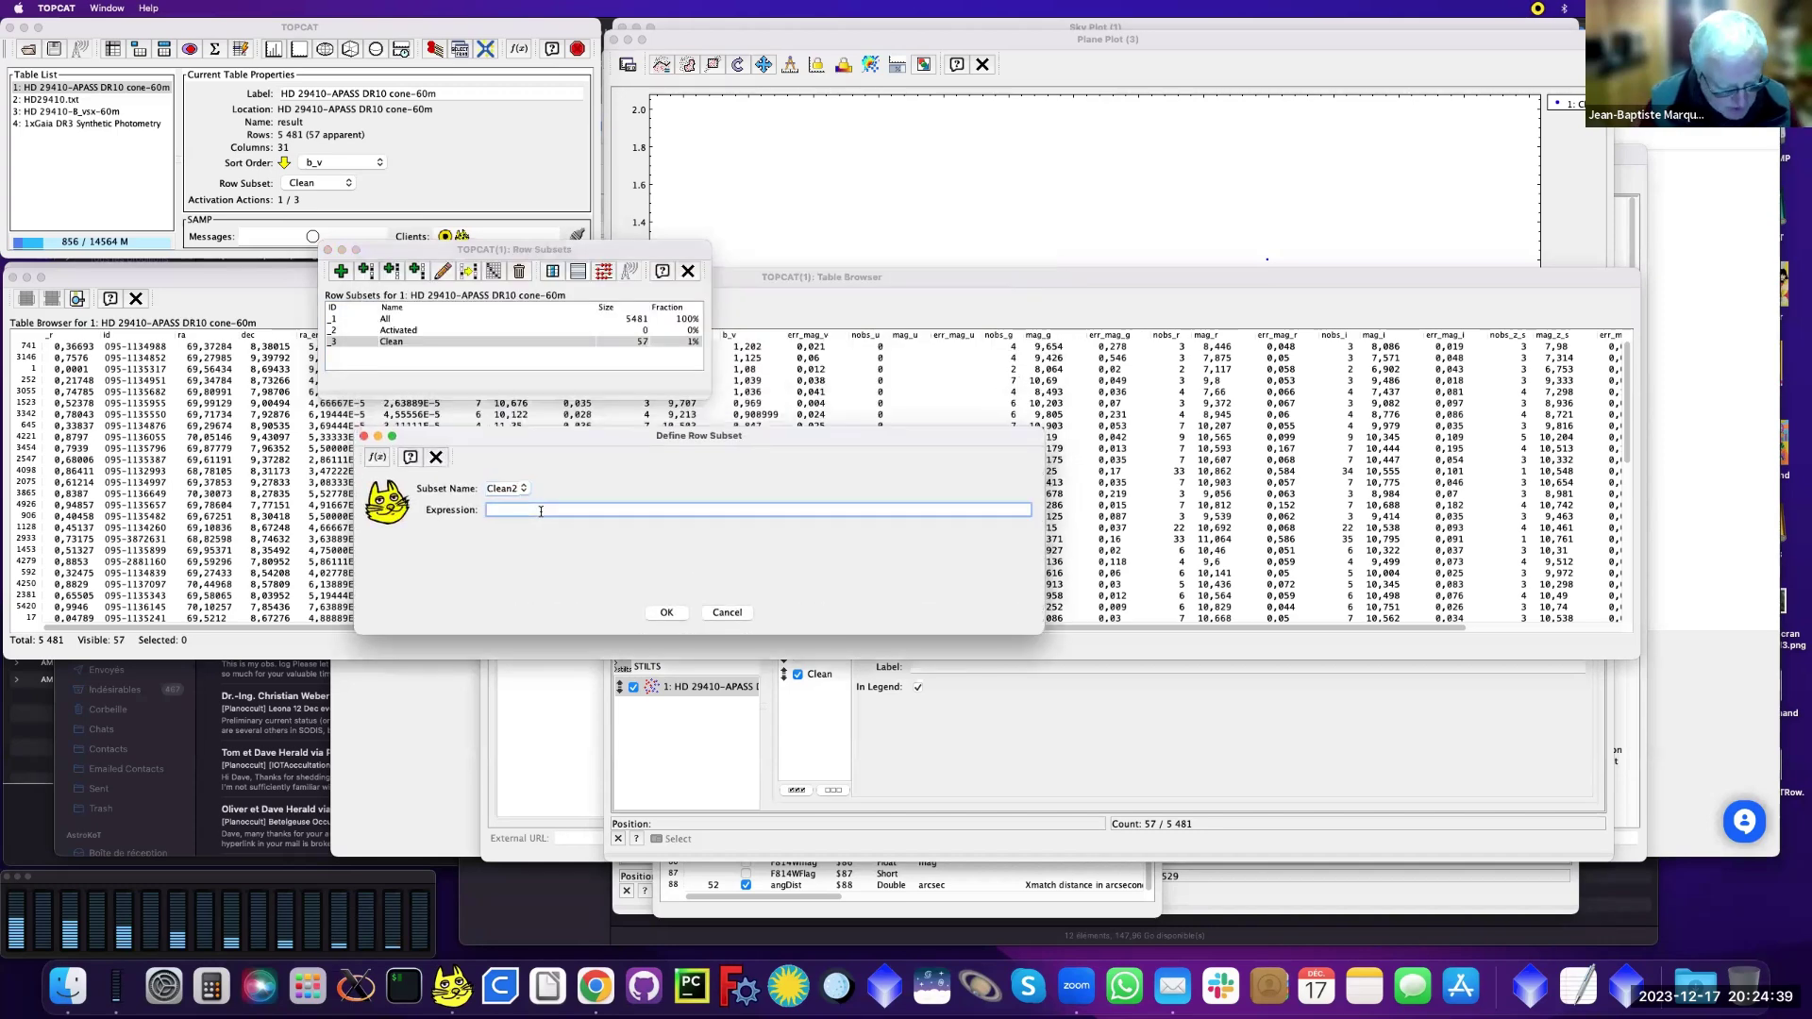
{"action": "type", "text": "_3"}
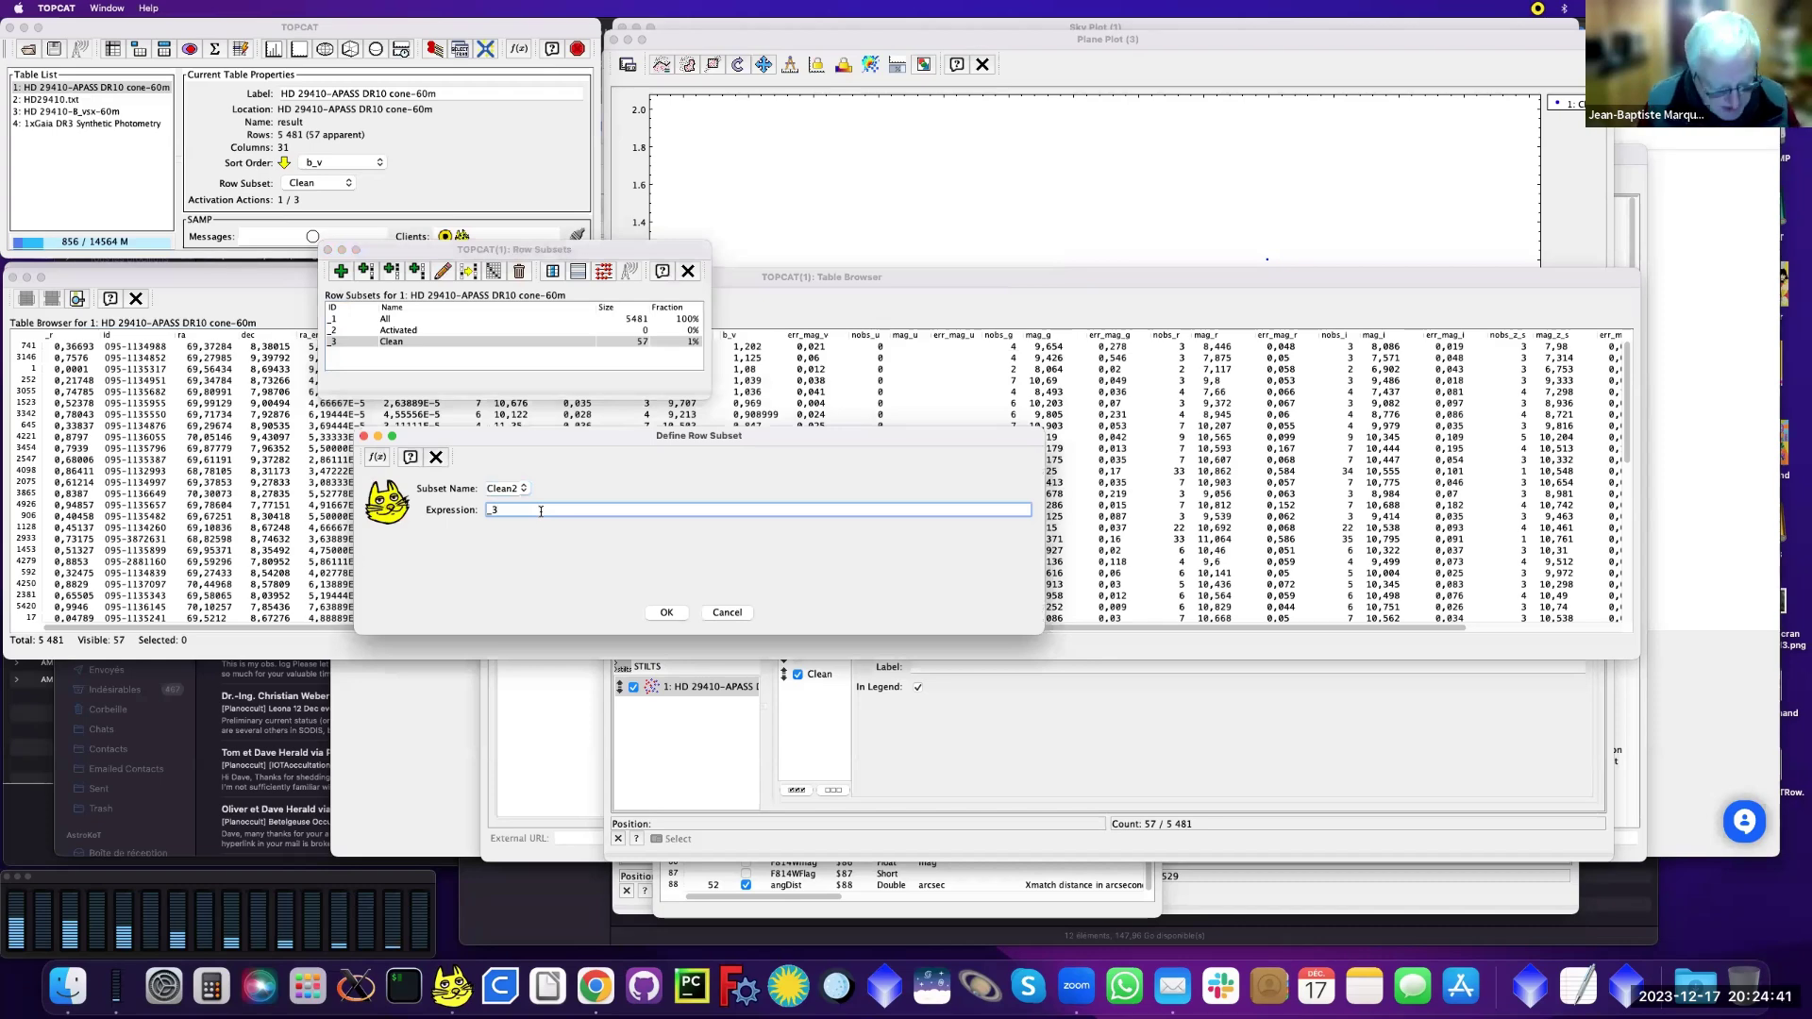
{"action": "type", "text": "&"}
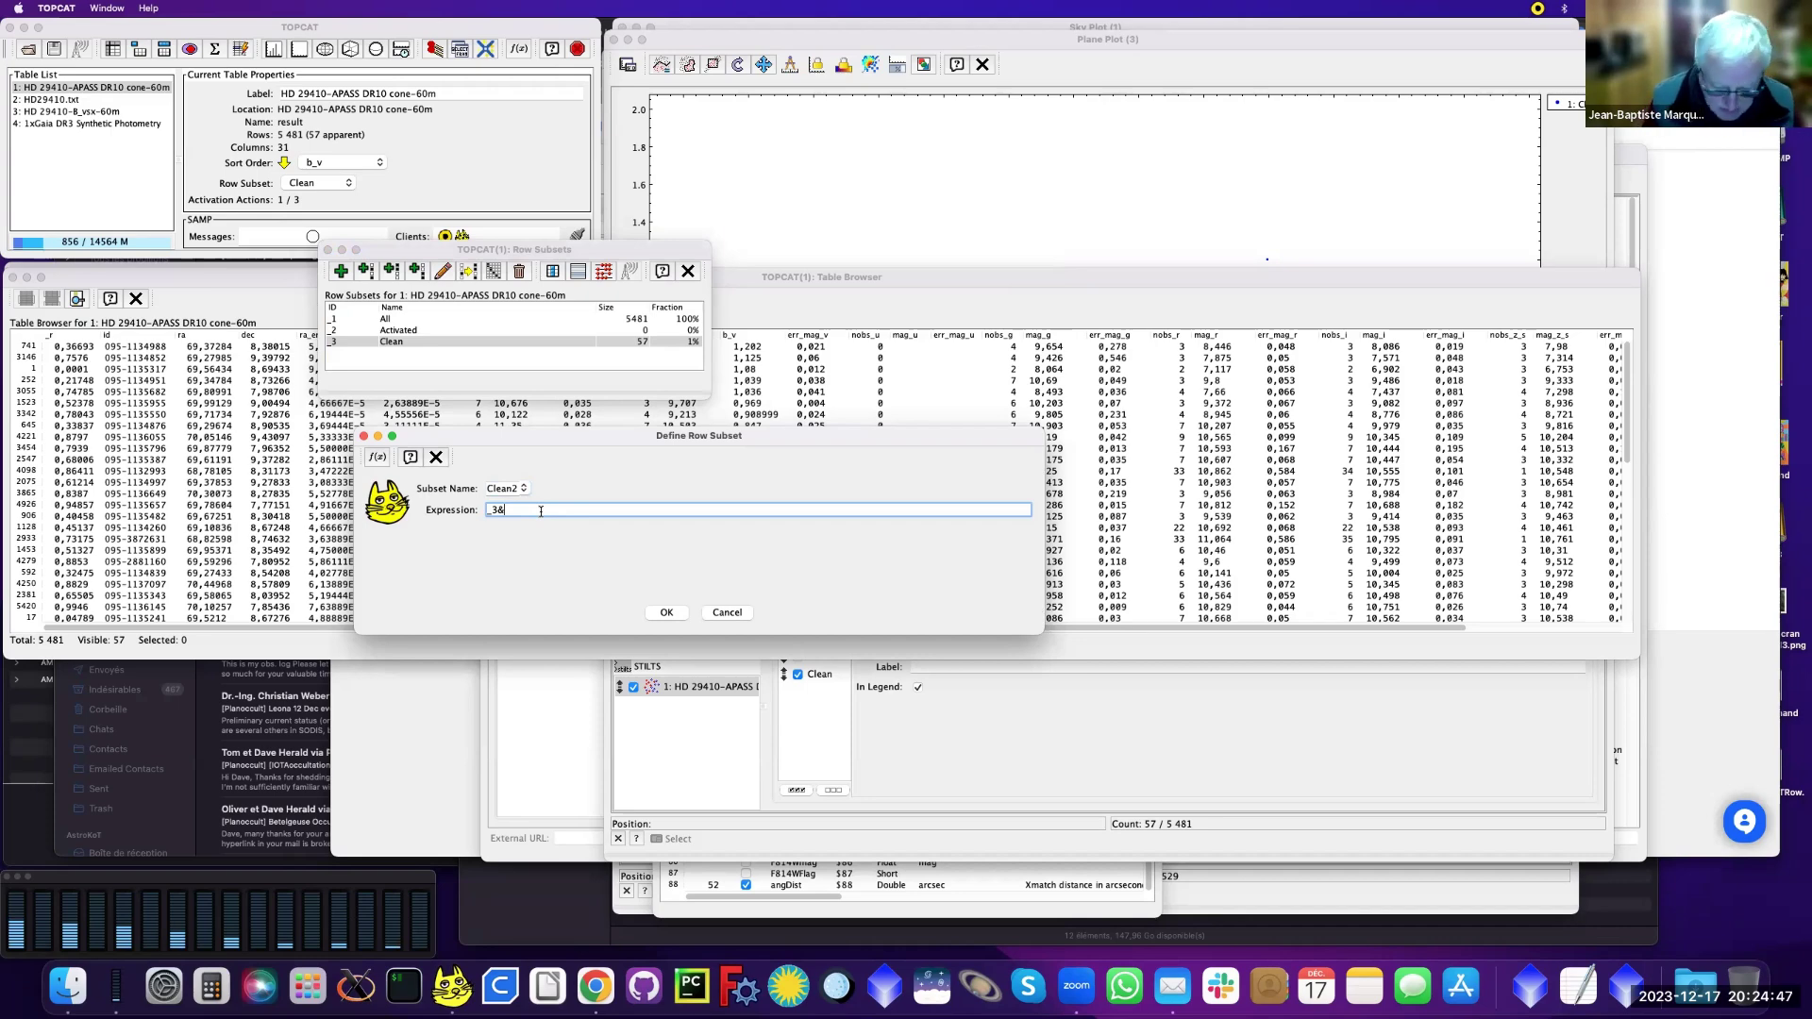
{"action": "type", "text": "$11"}
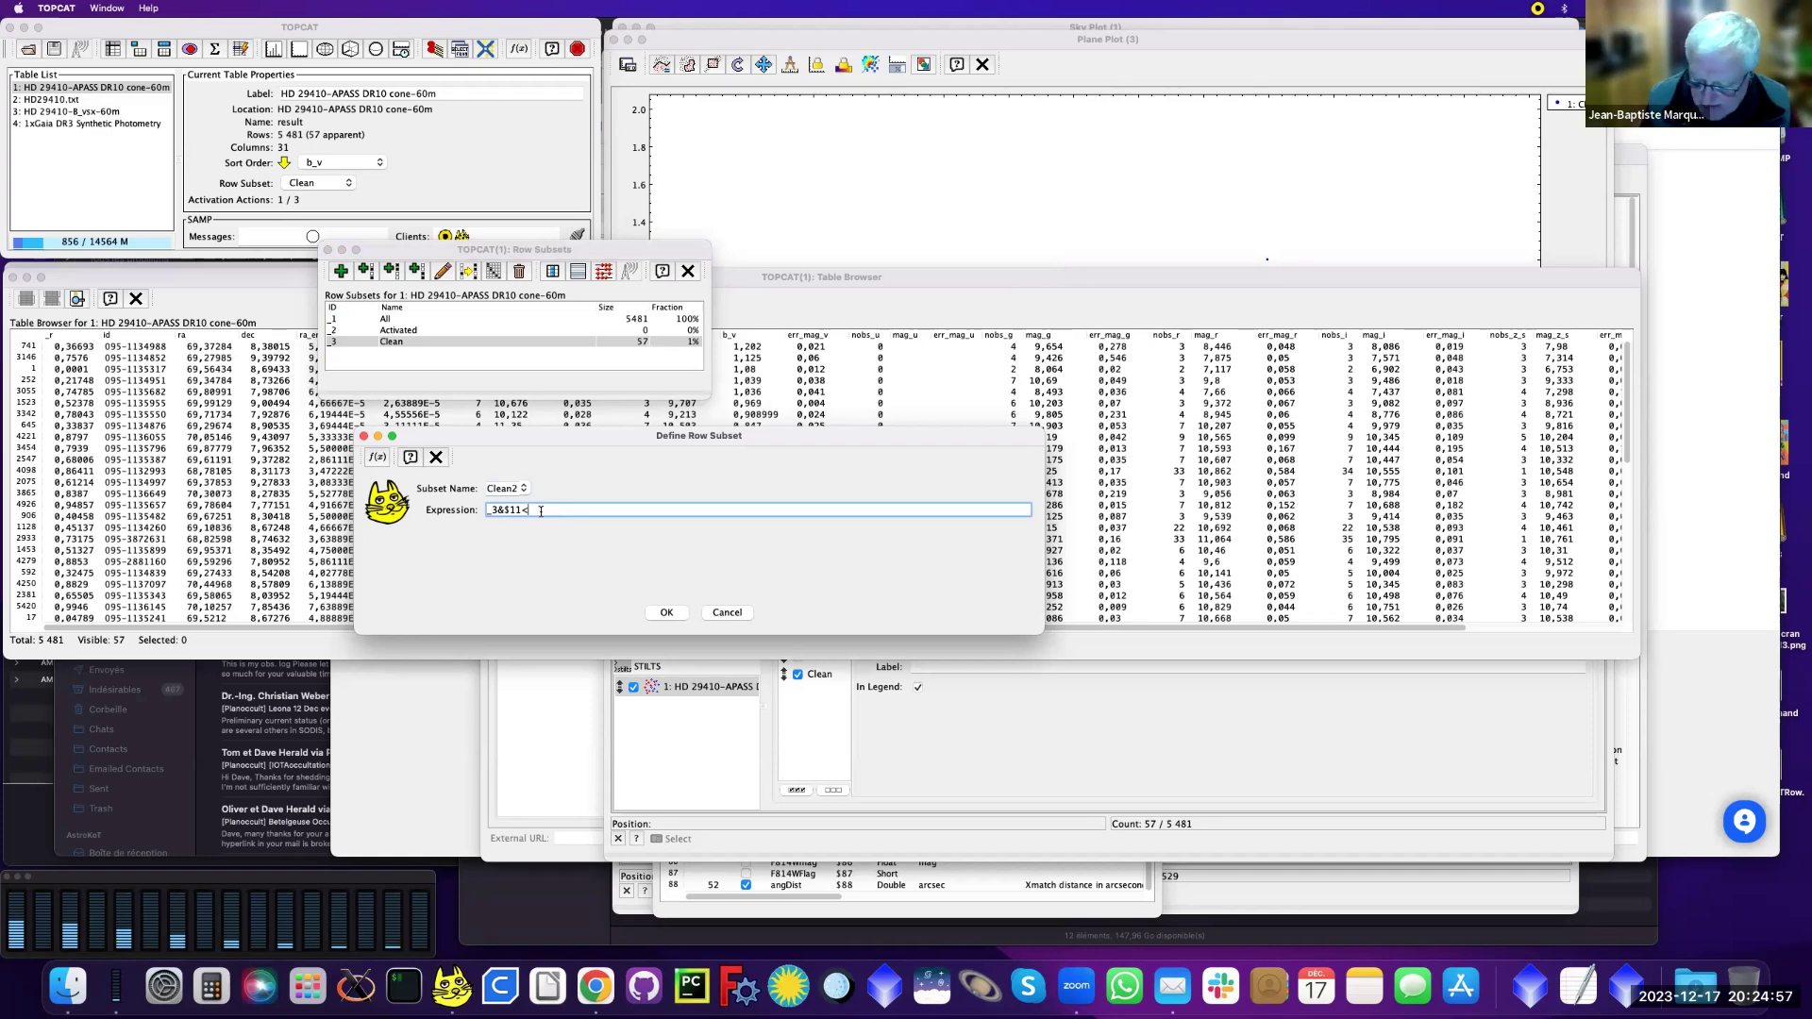
{"action": "type", "text": "<7.5"}
{"action": "key", "text": "Return"}
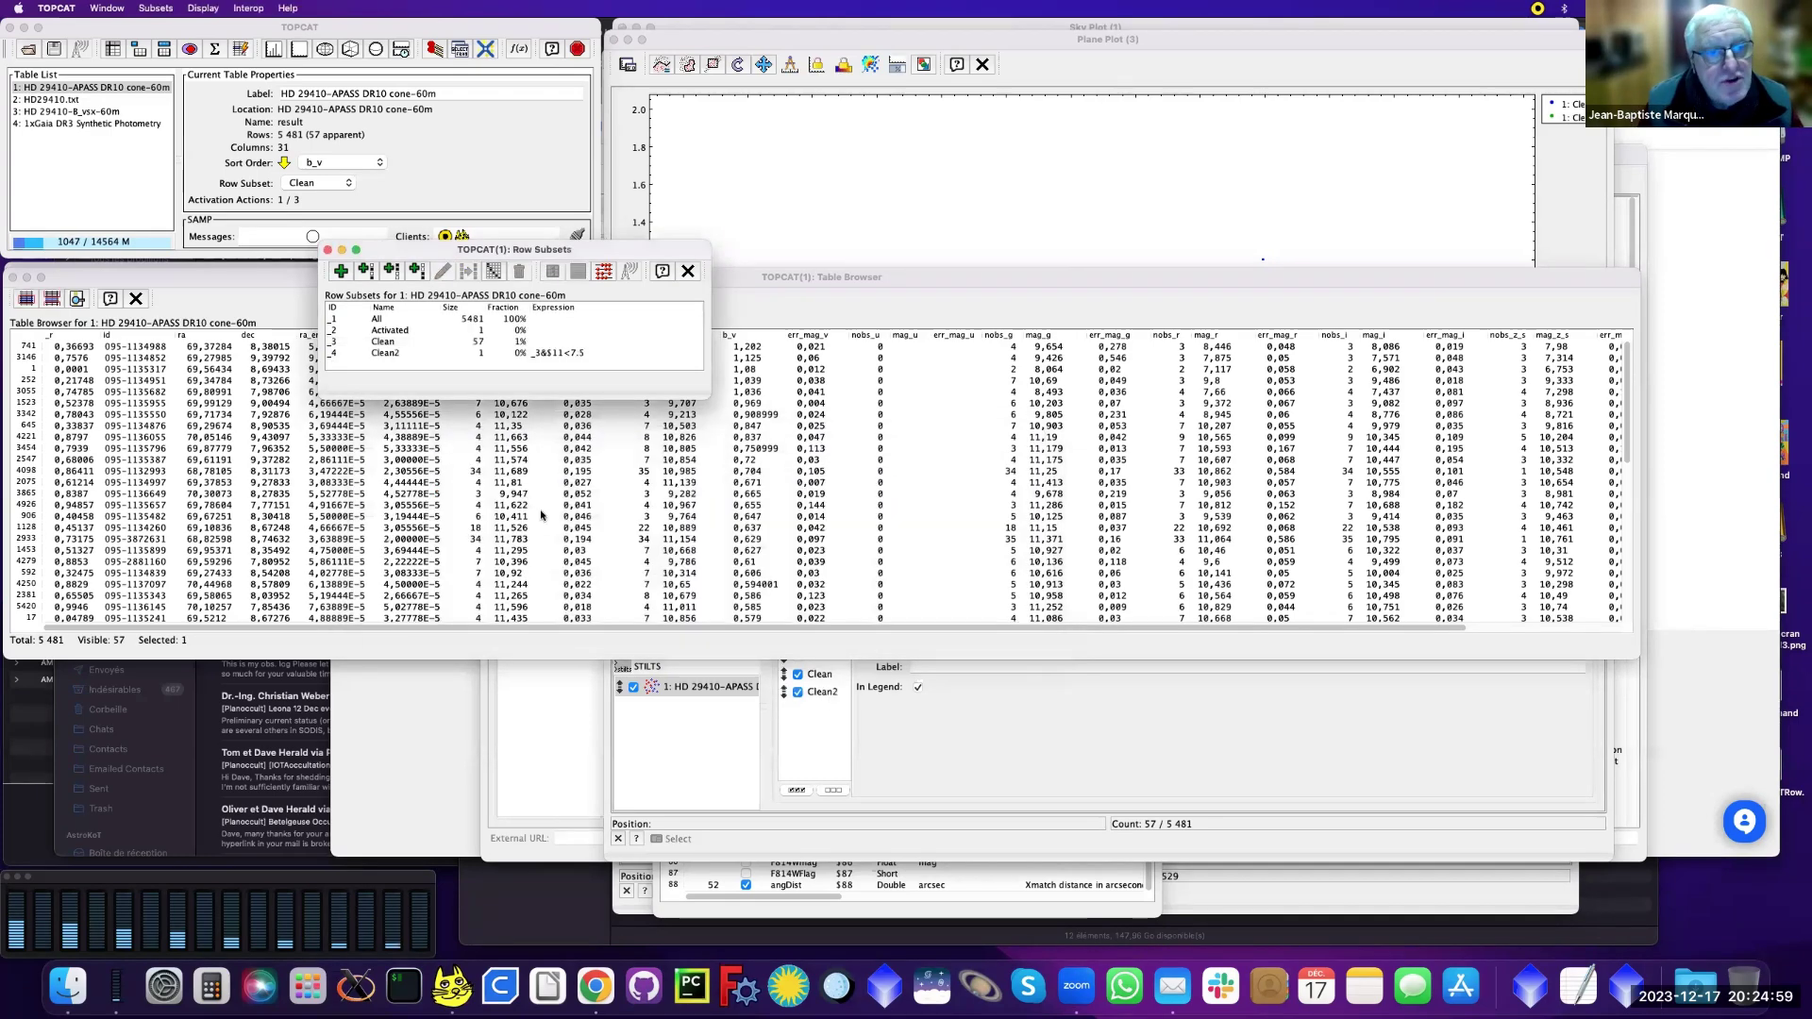
Step: Select the Clean2 subset in the row subset list and bring the colour-magnitude plot to the front
{"action": "left_click", "coordinate": [487, 354]}
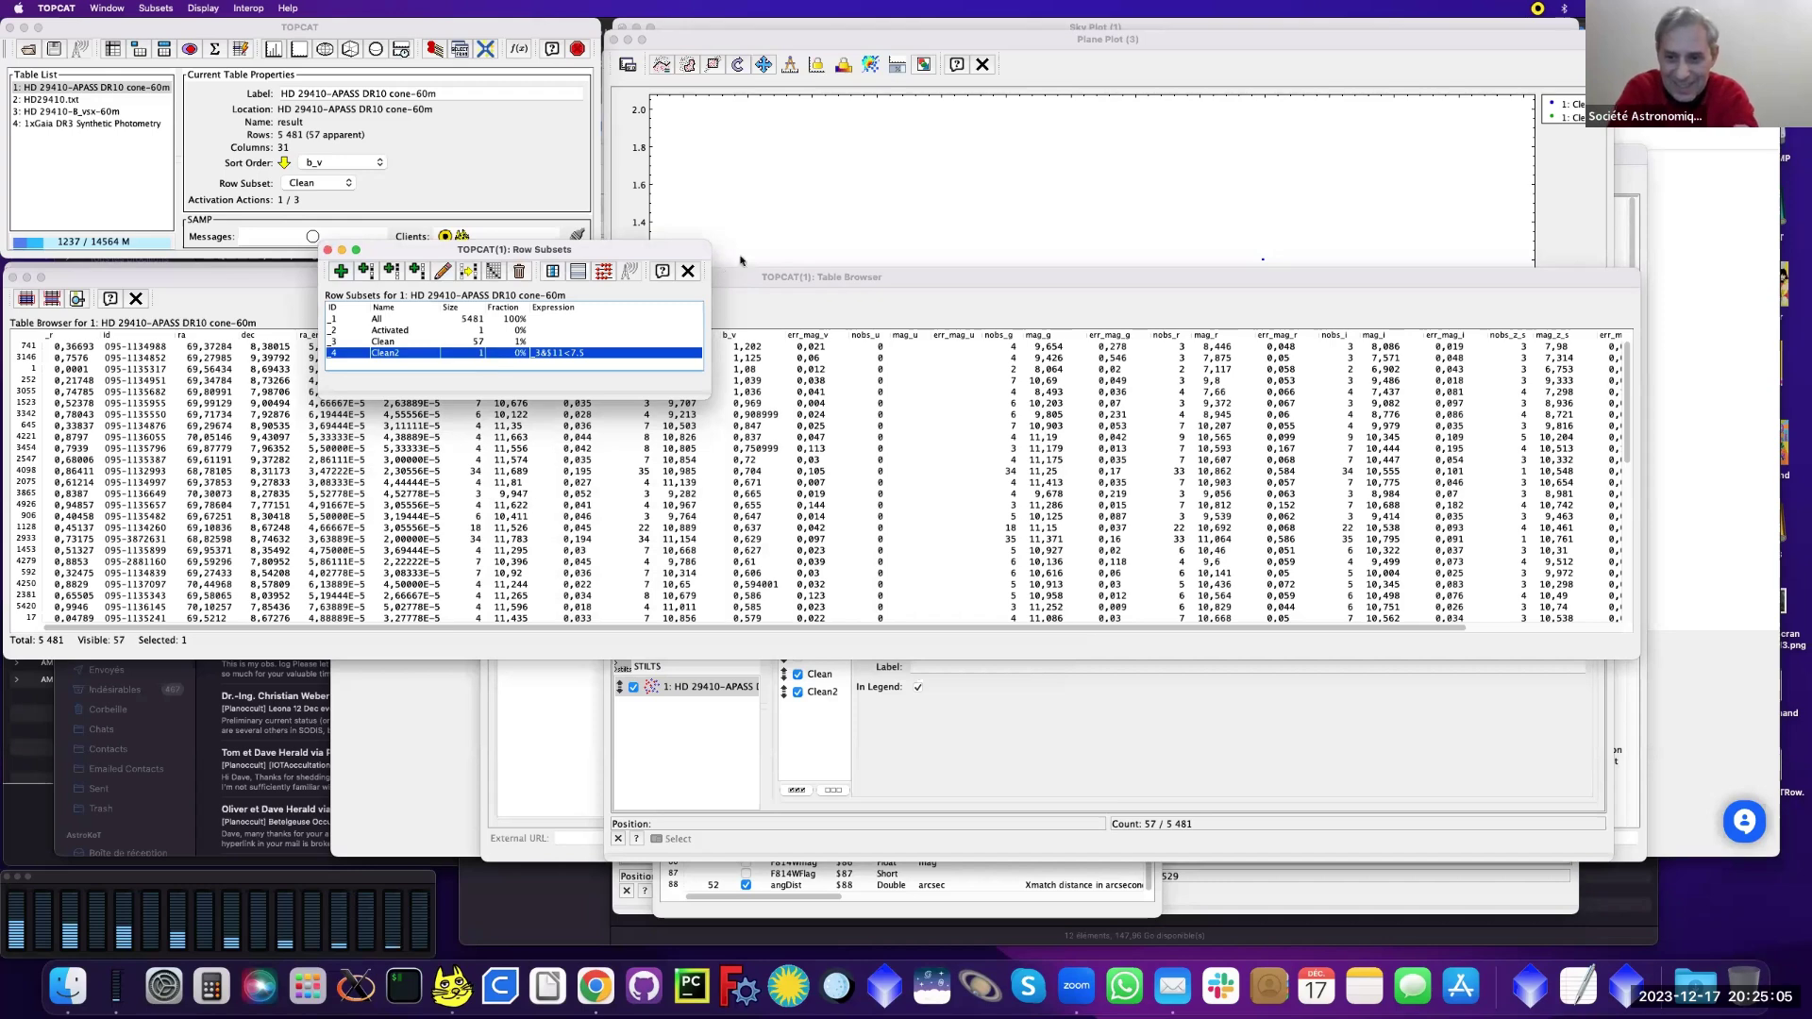
{"action": "left_click", "coordinate": [881, 41]}
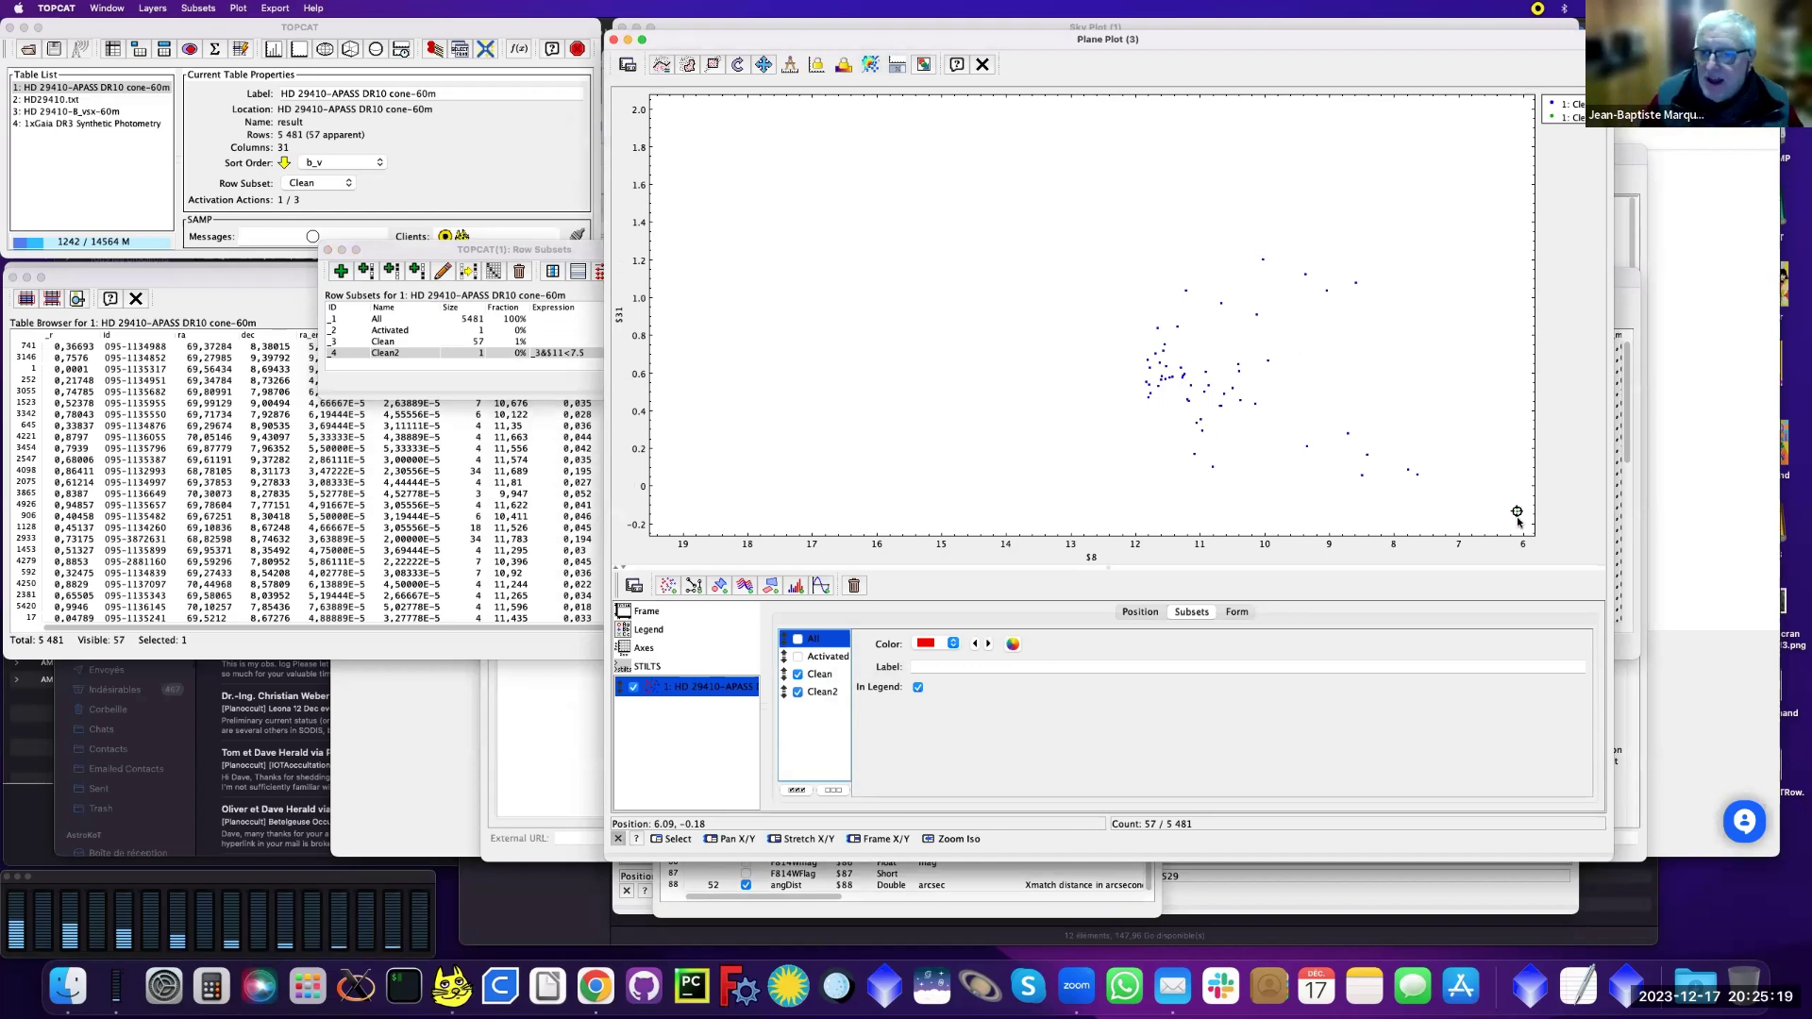
Step: Try to save the current APASS table as DemoSession with the output format left on automatic
{"action": "left_click", "coordinate": [104, 32]}
{"action": "left_click", "coordinate": [97, 9]}
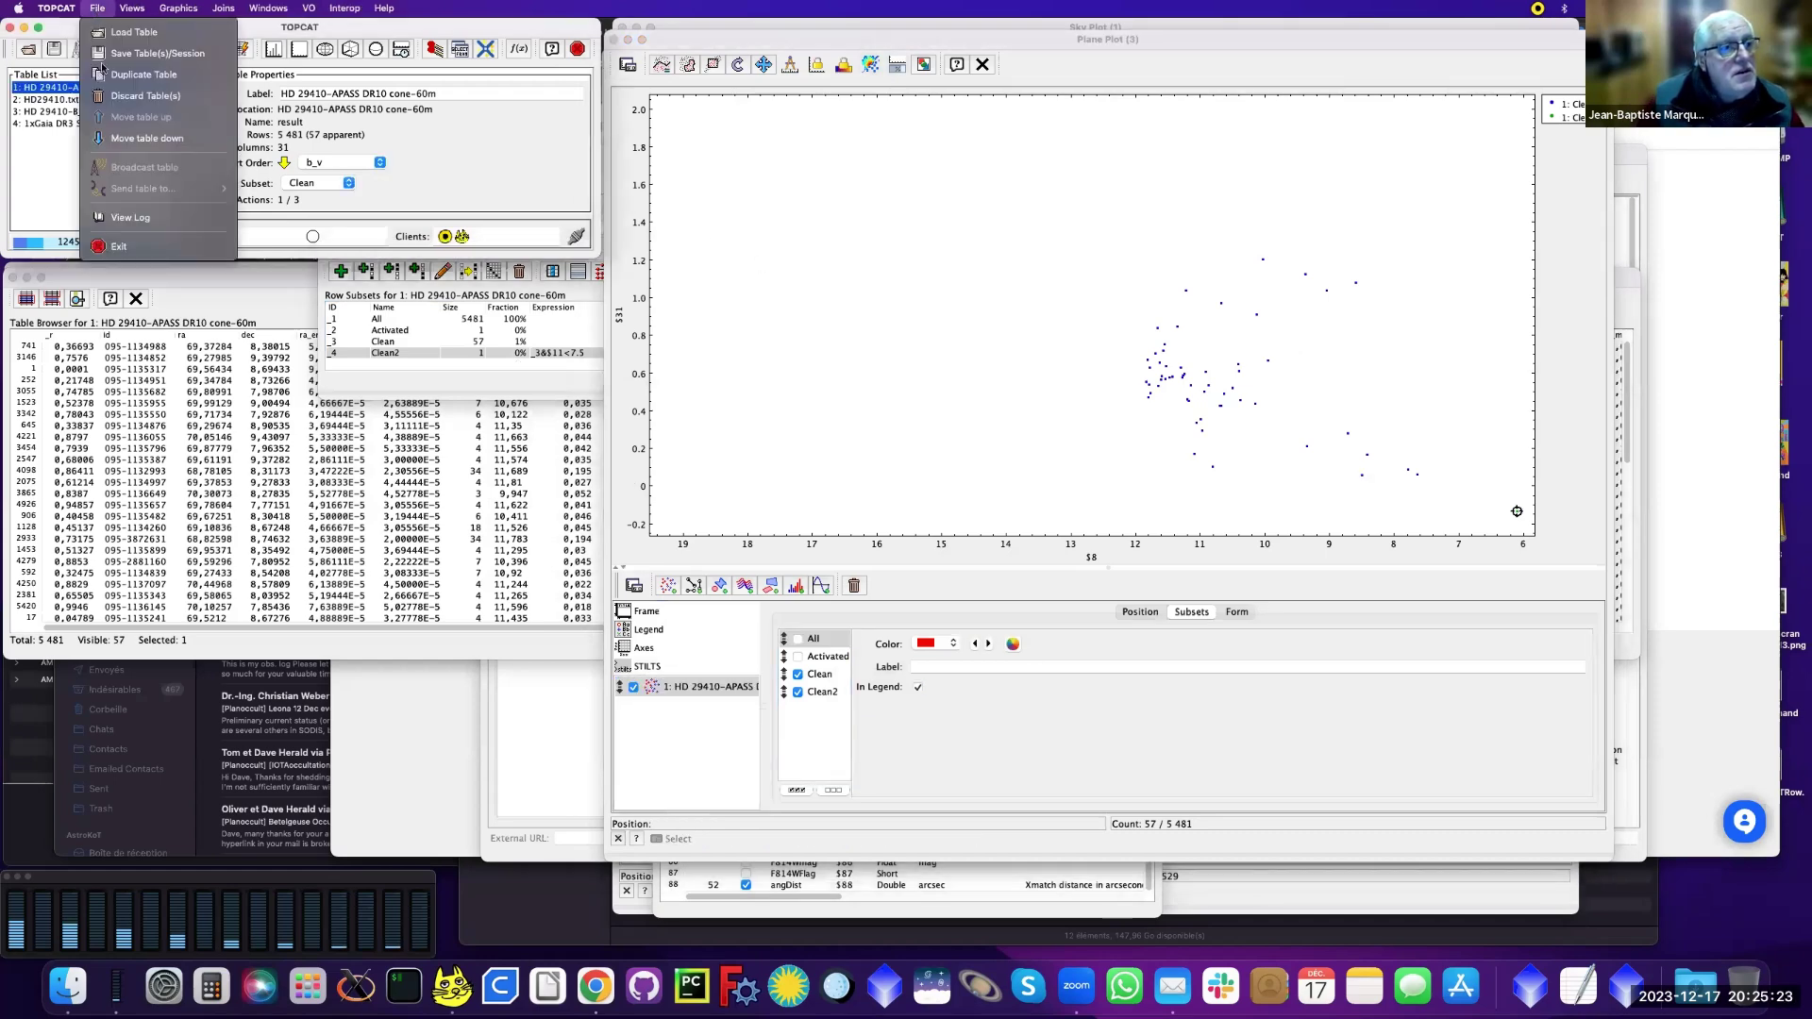
{"action": "left_click", "coordinate": [129, 55]}
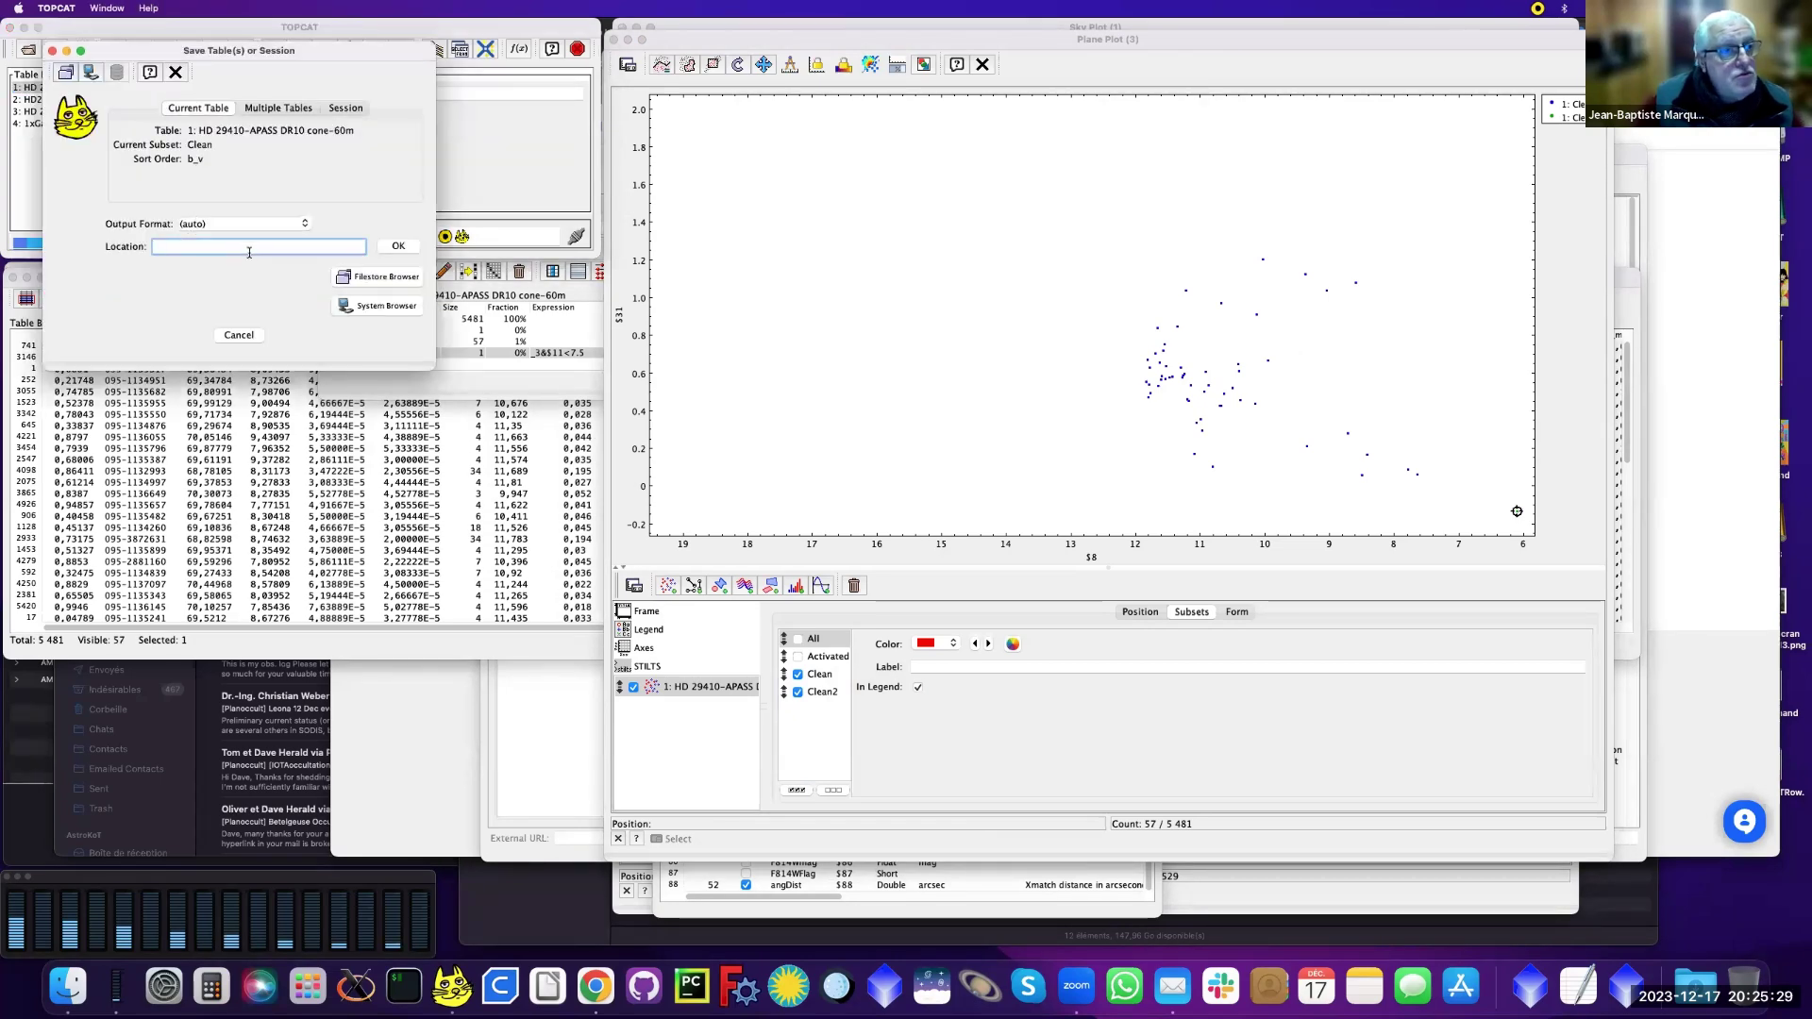
{"action": "left_click", "coordinate": [358, 305]}
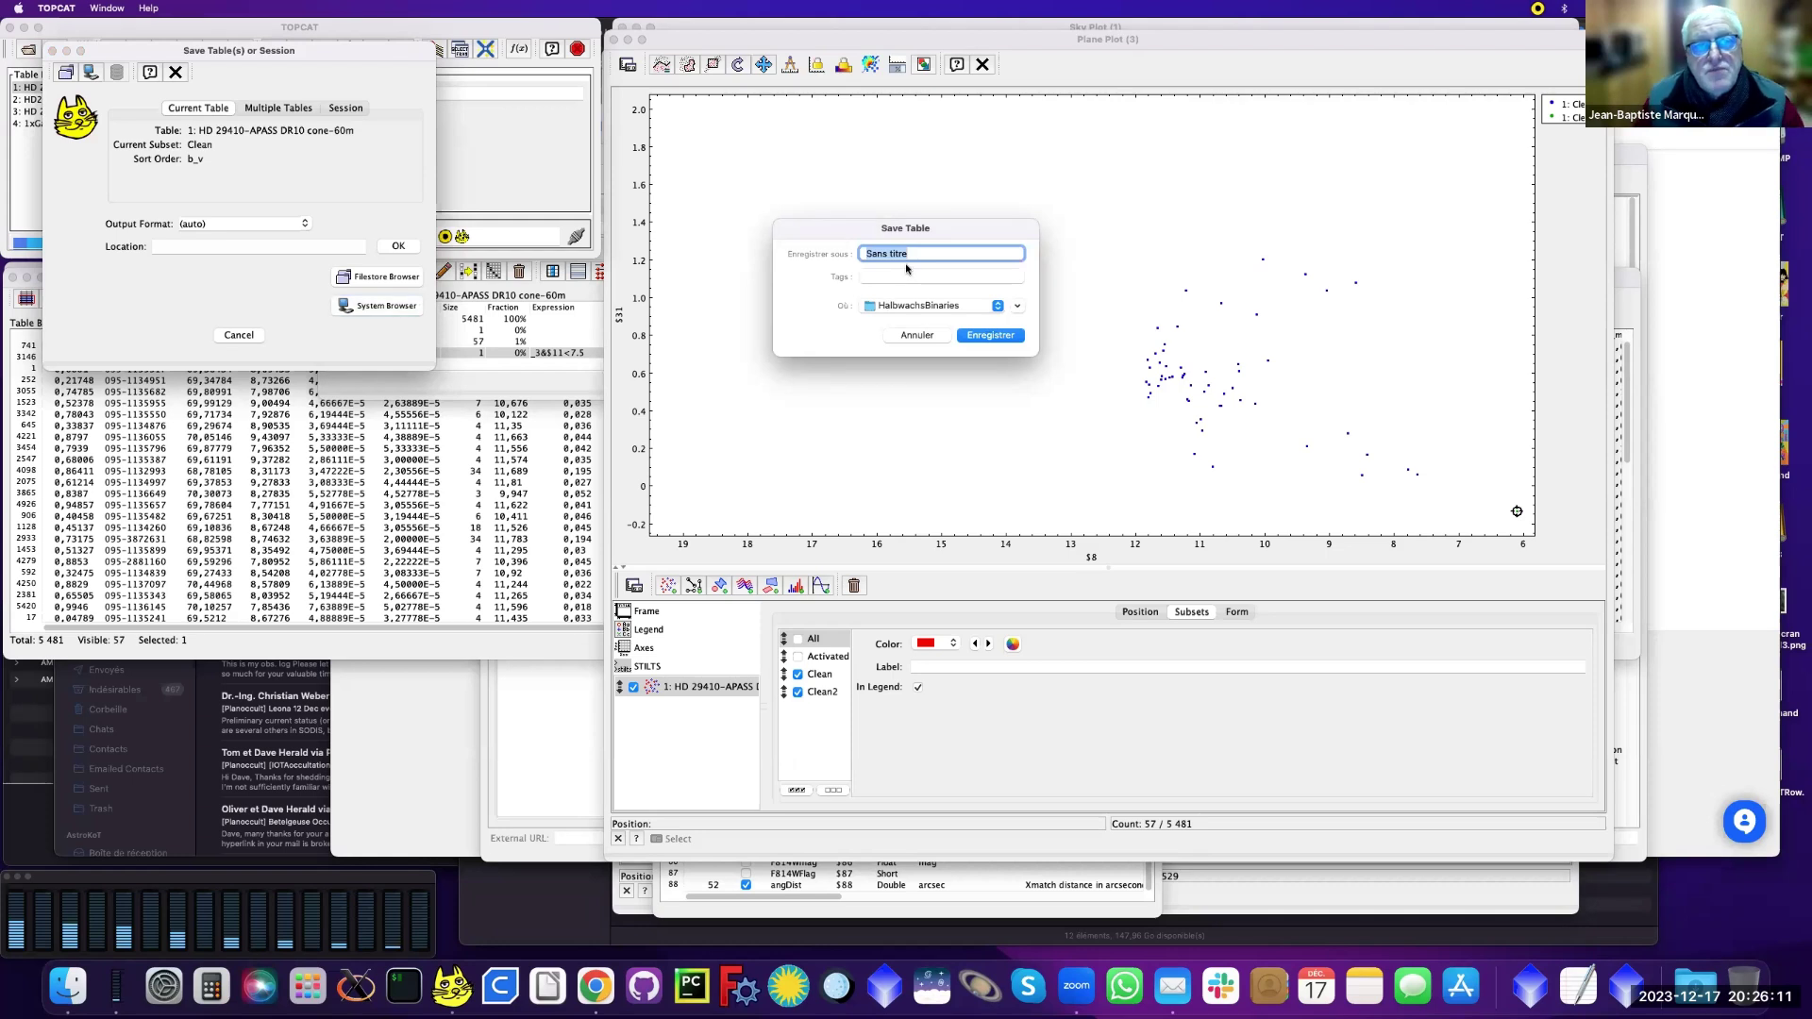
{"action": "type", "text": "Dem"}
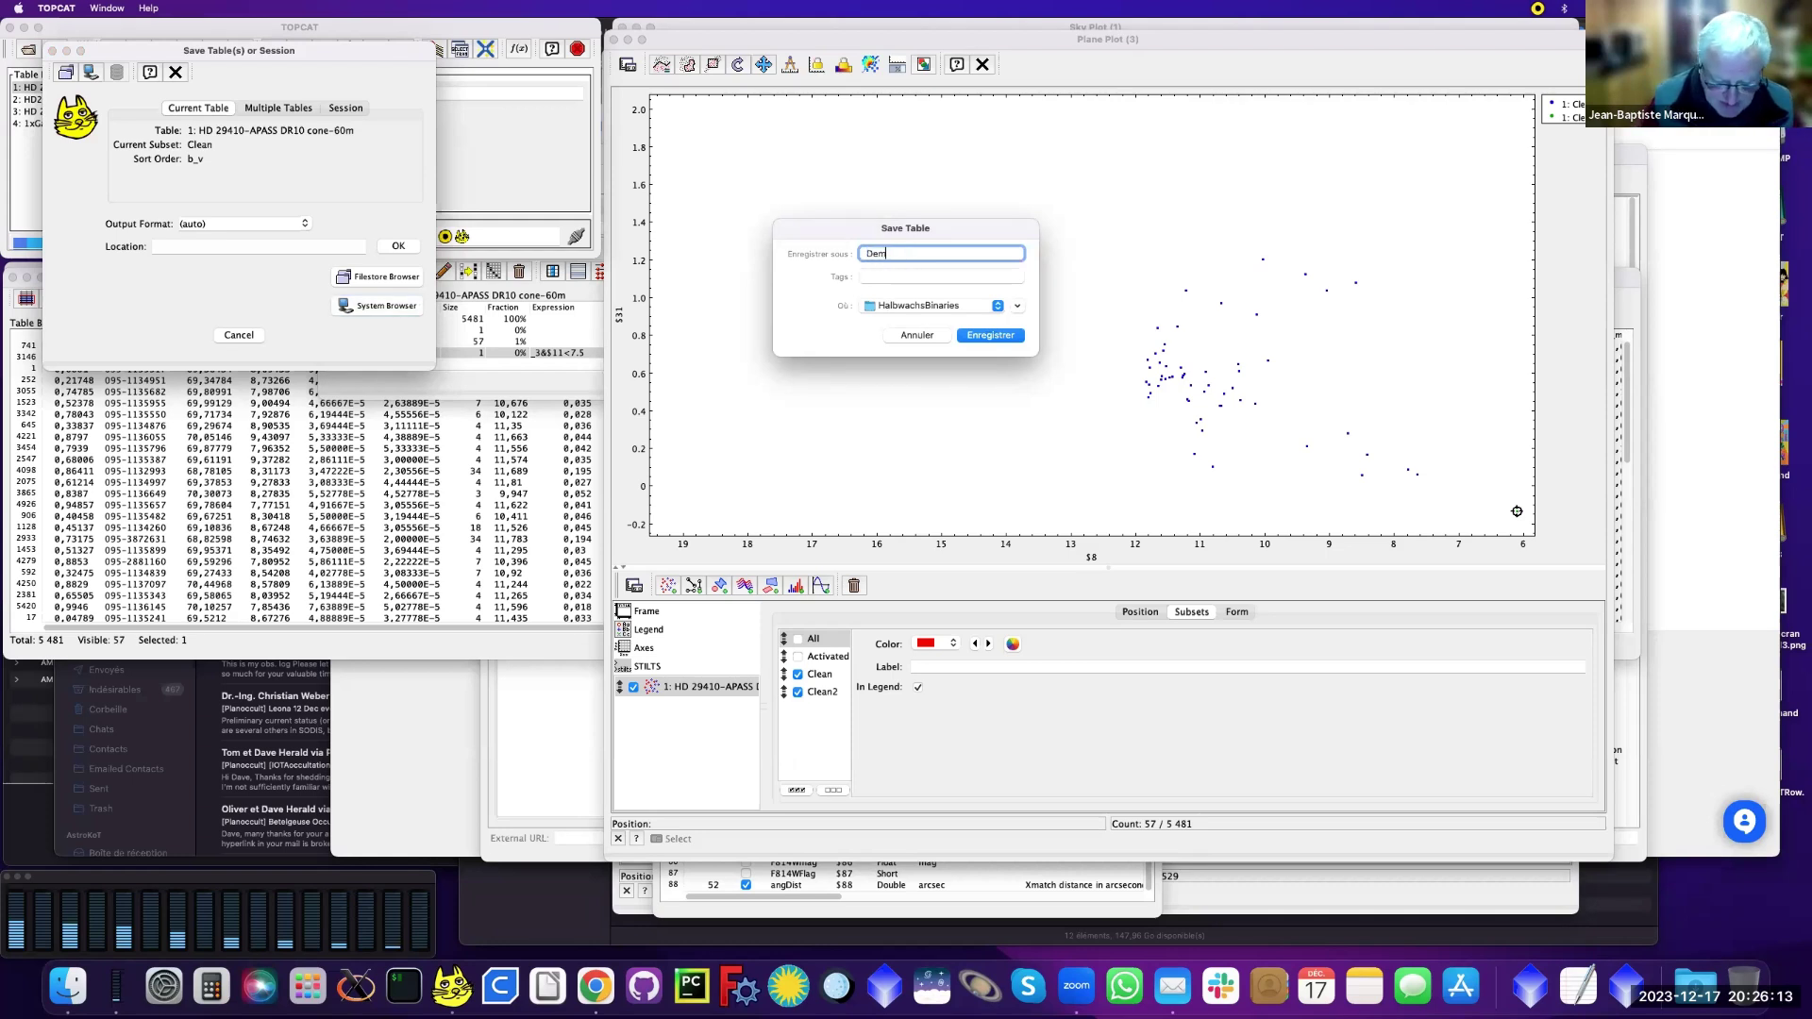
{"action": "type", "text": "oSession"}
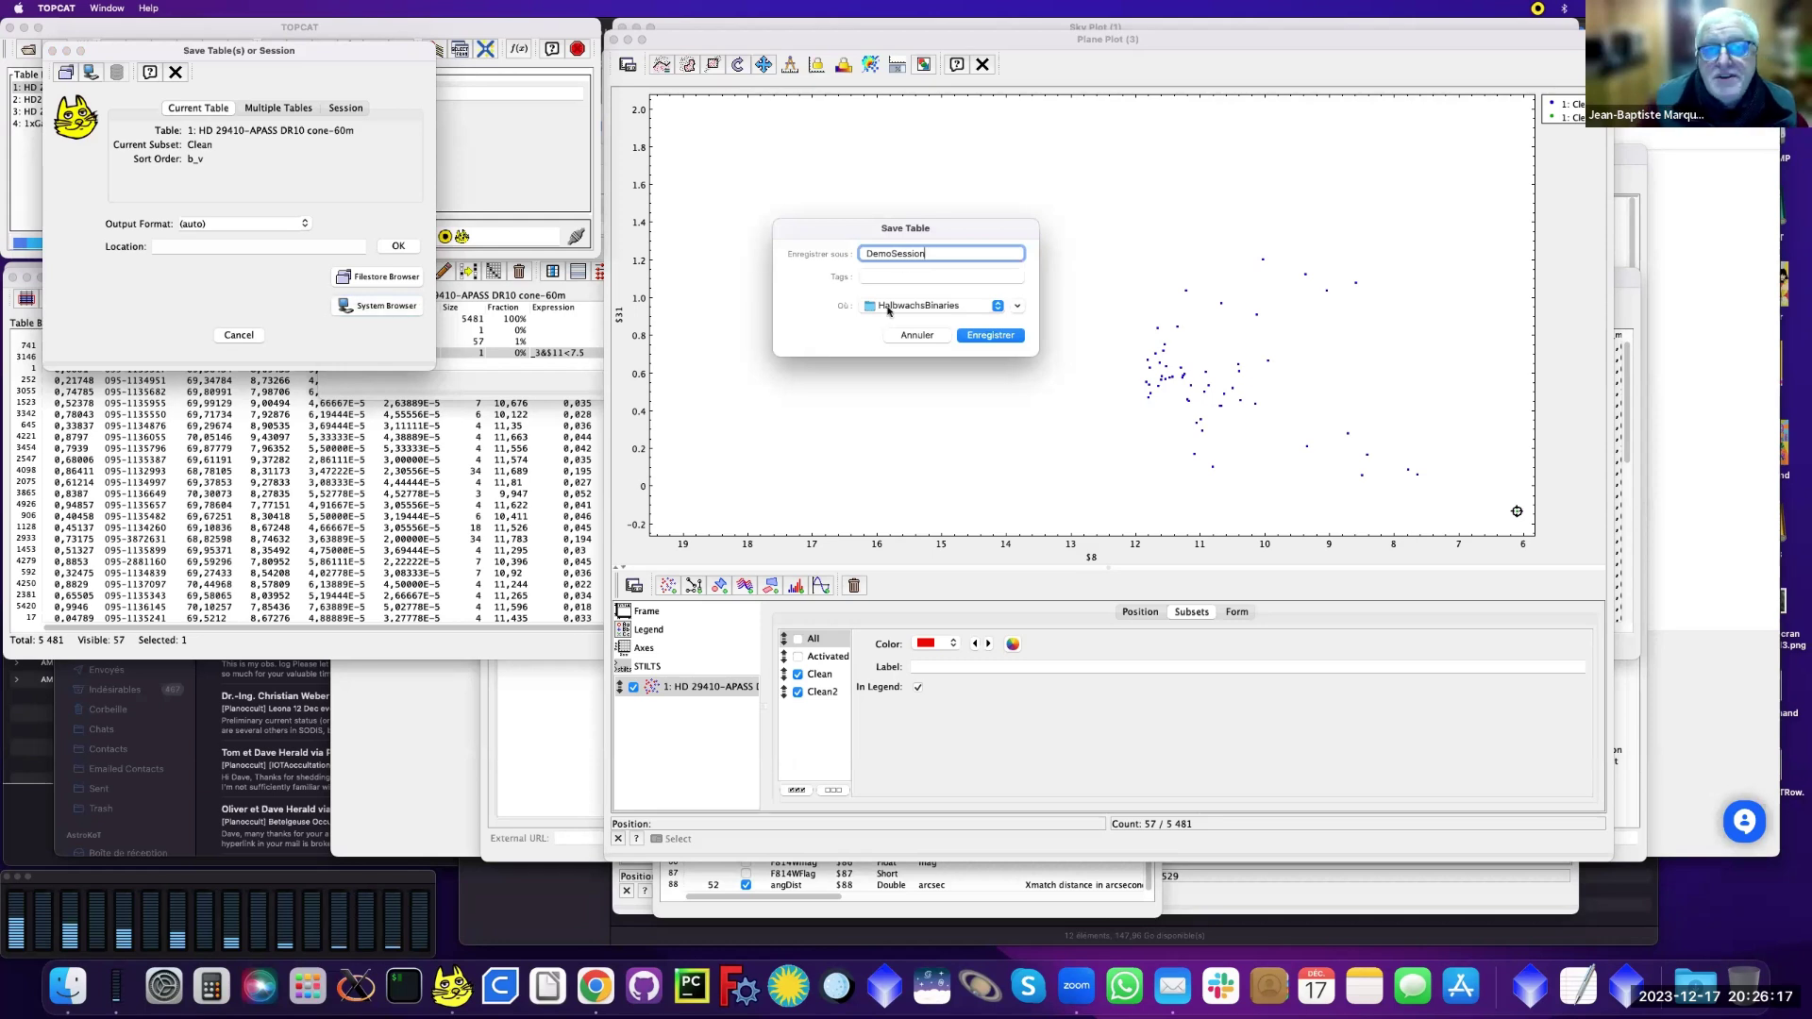
{"action": "key", "text": "Return"}
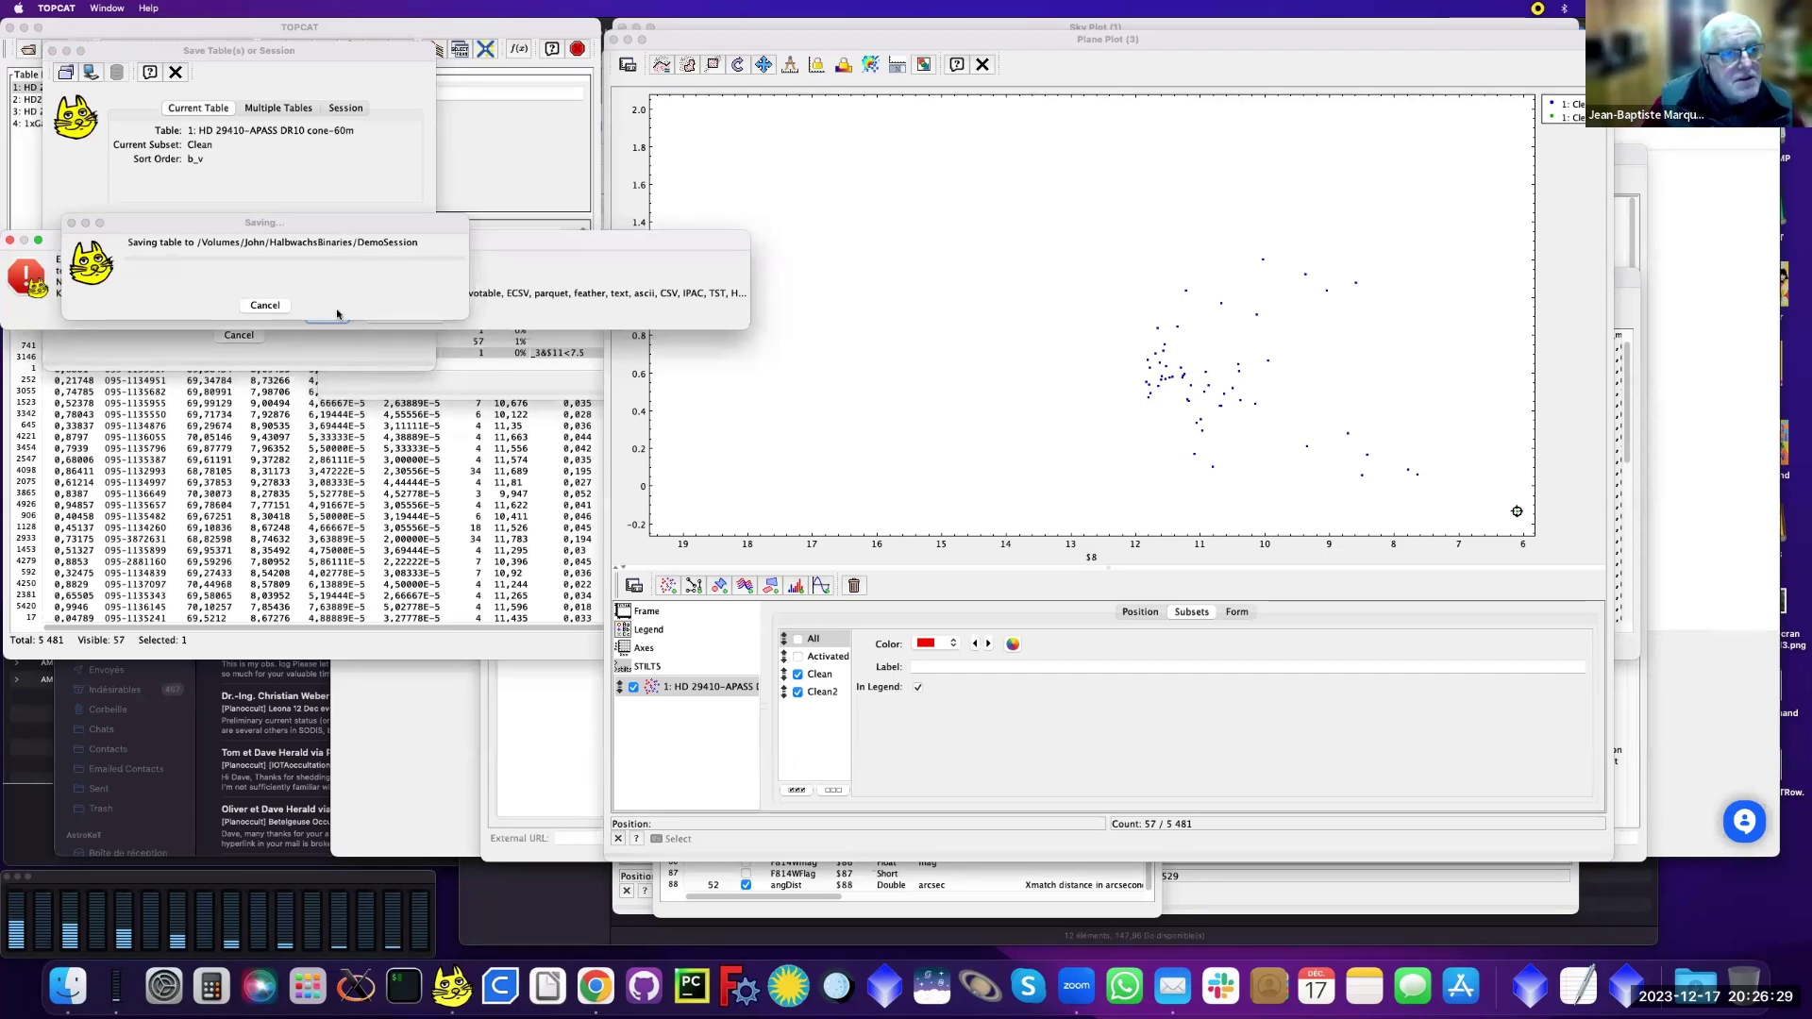
{"action": "left_click_drag", "start_coordinate": [283, 224], "coordinate": [295, 382]}
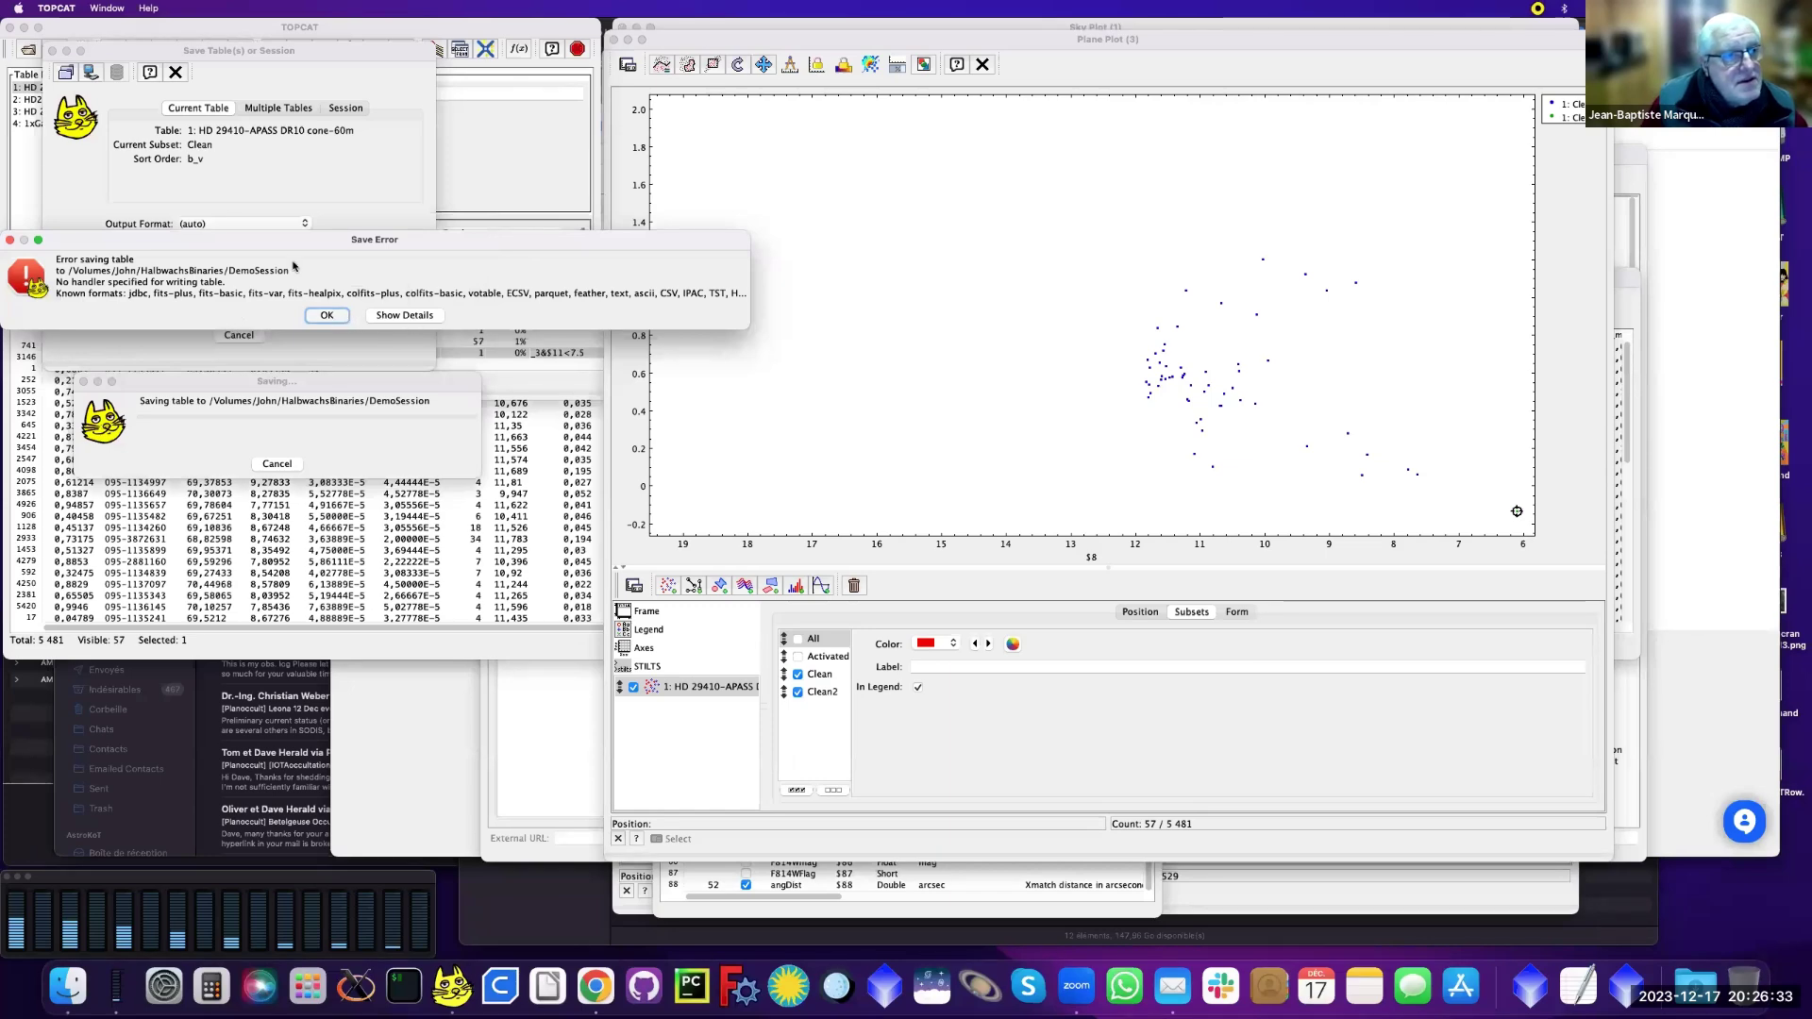
{"action": "key", "text": "Return"}
Step: Save the current APASS table as DemoSession in fits-plus format
{"action": "left_click", "coordinate": [97, 8]}
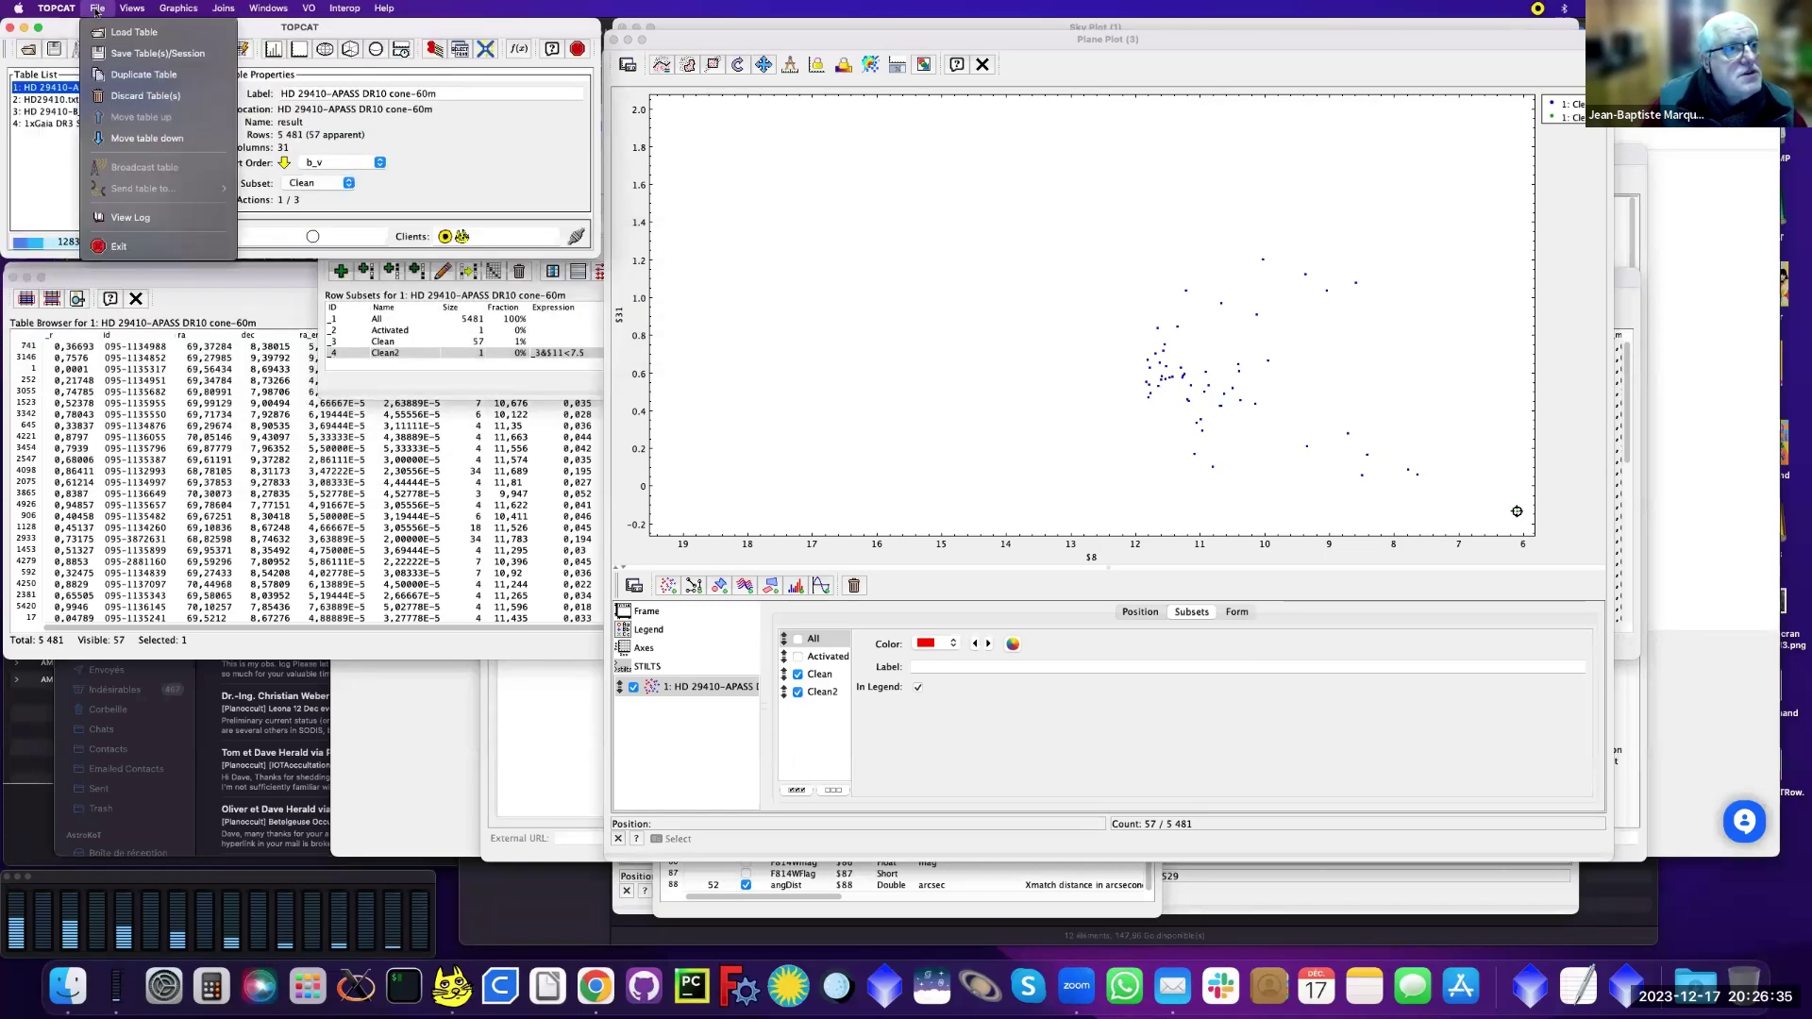
{"action": "left_click", "coordinate": [134, 55]}
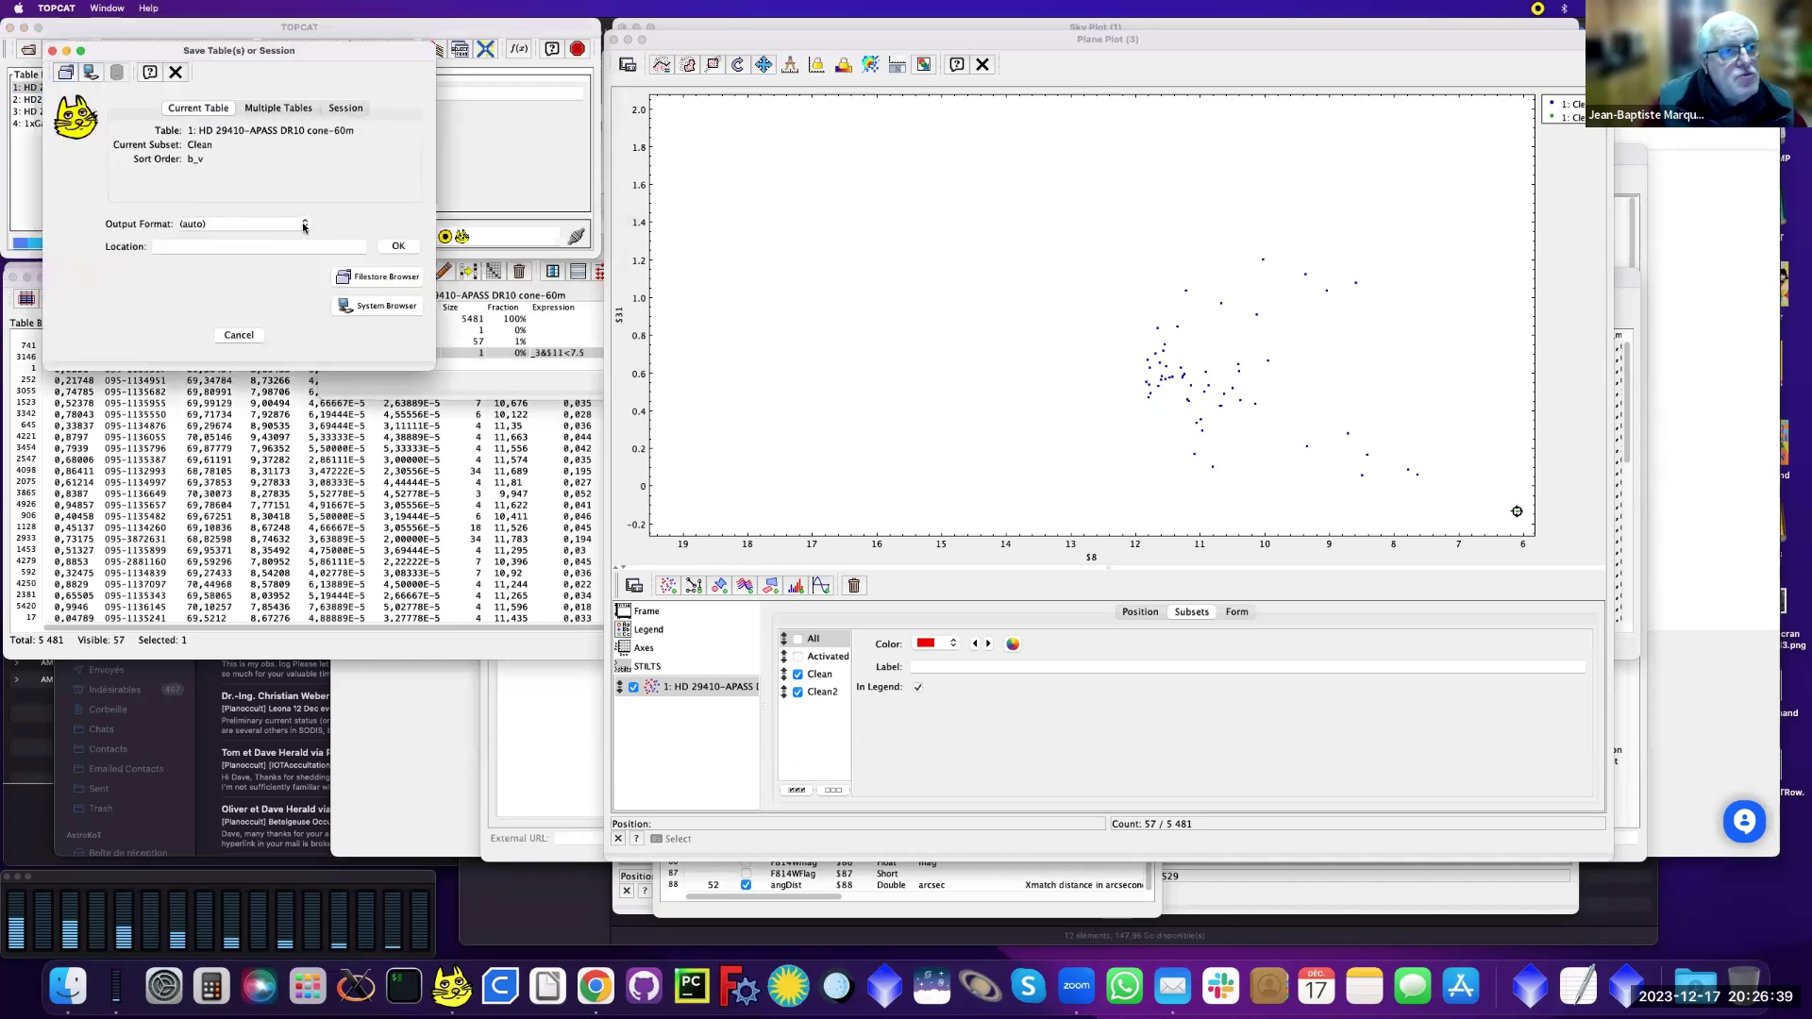
{"action": "left_click", "coordinate": [304, 224]}
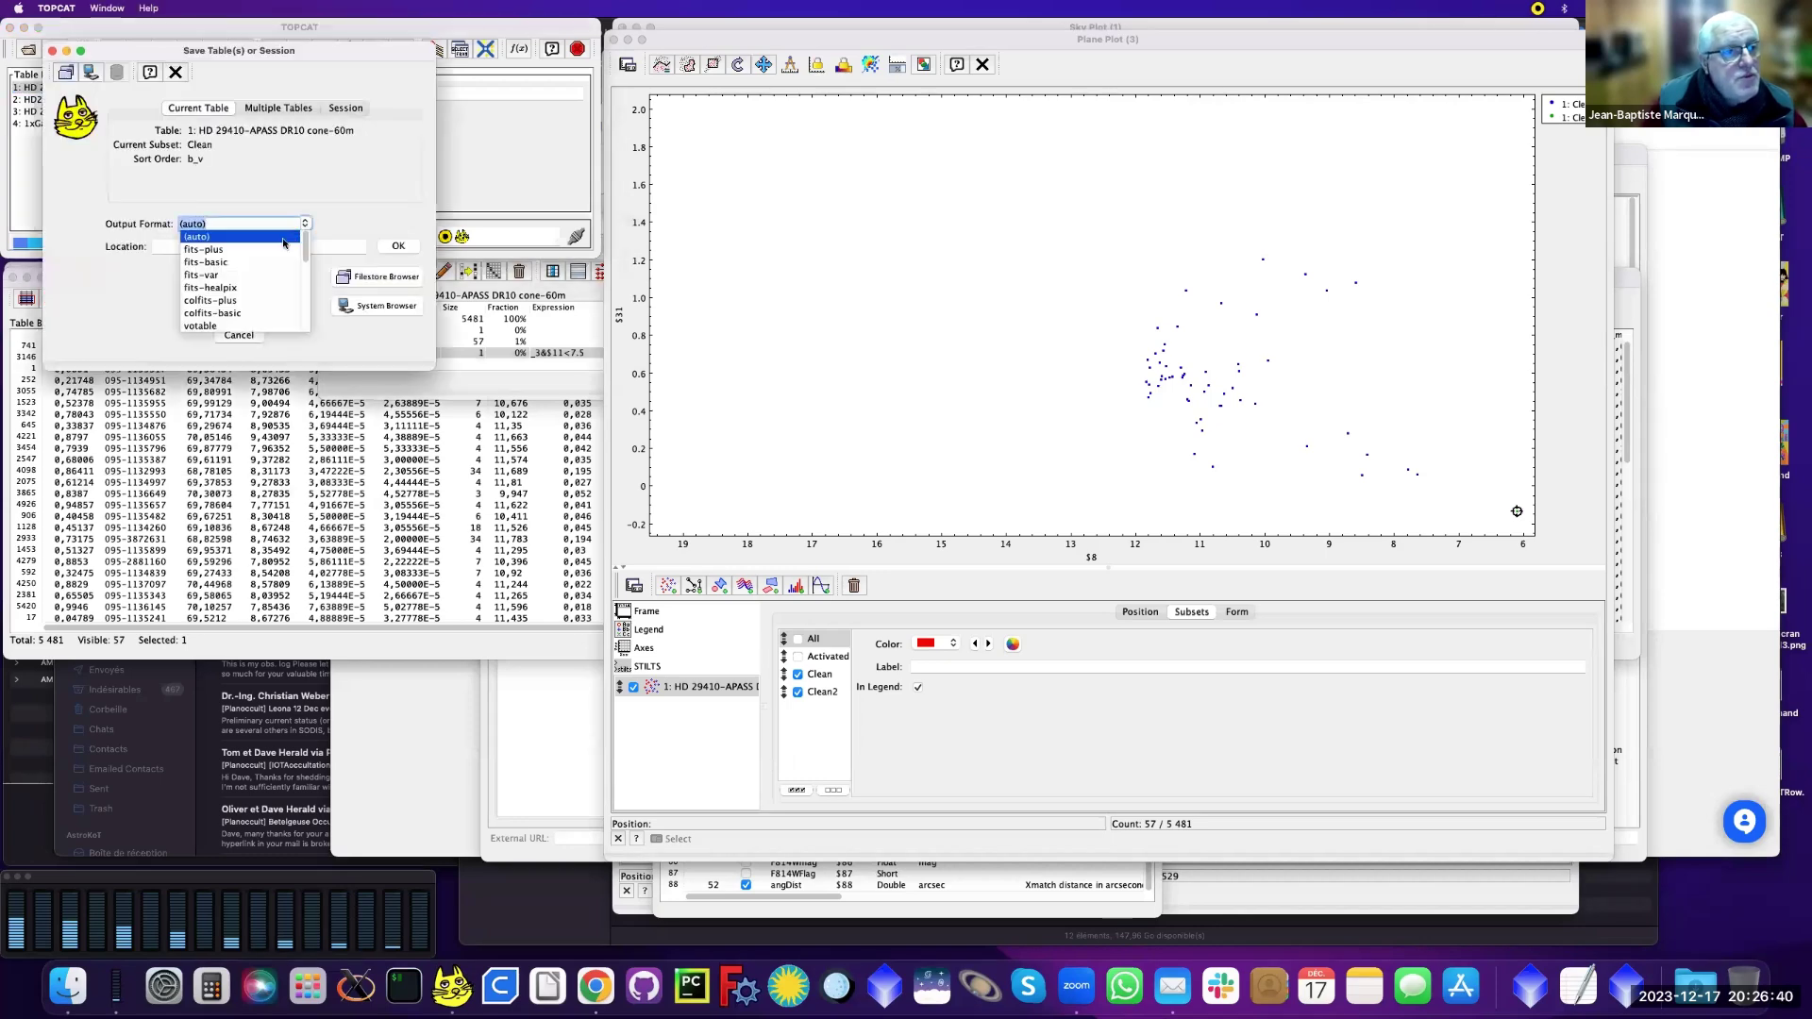
{"action": "key", "text": "Return"}
{"action": "left_click", "coordinate": [361, 308]}
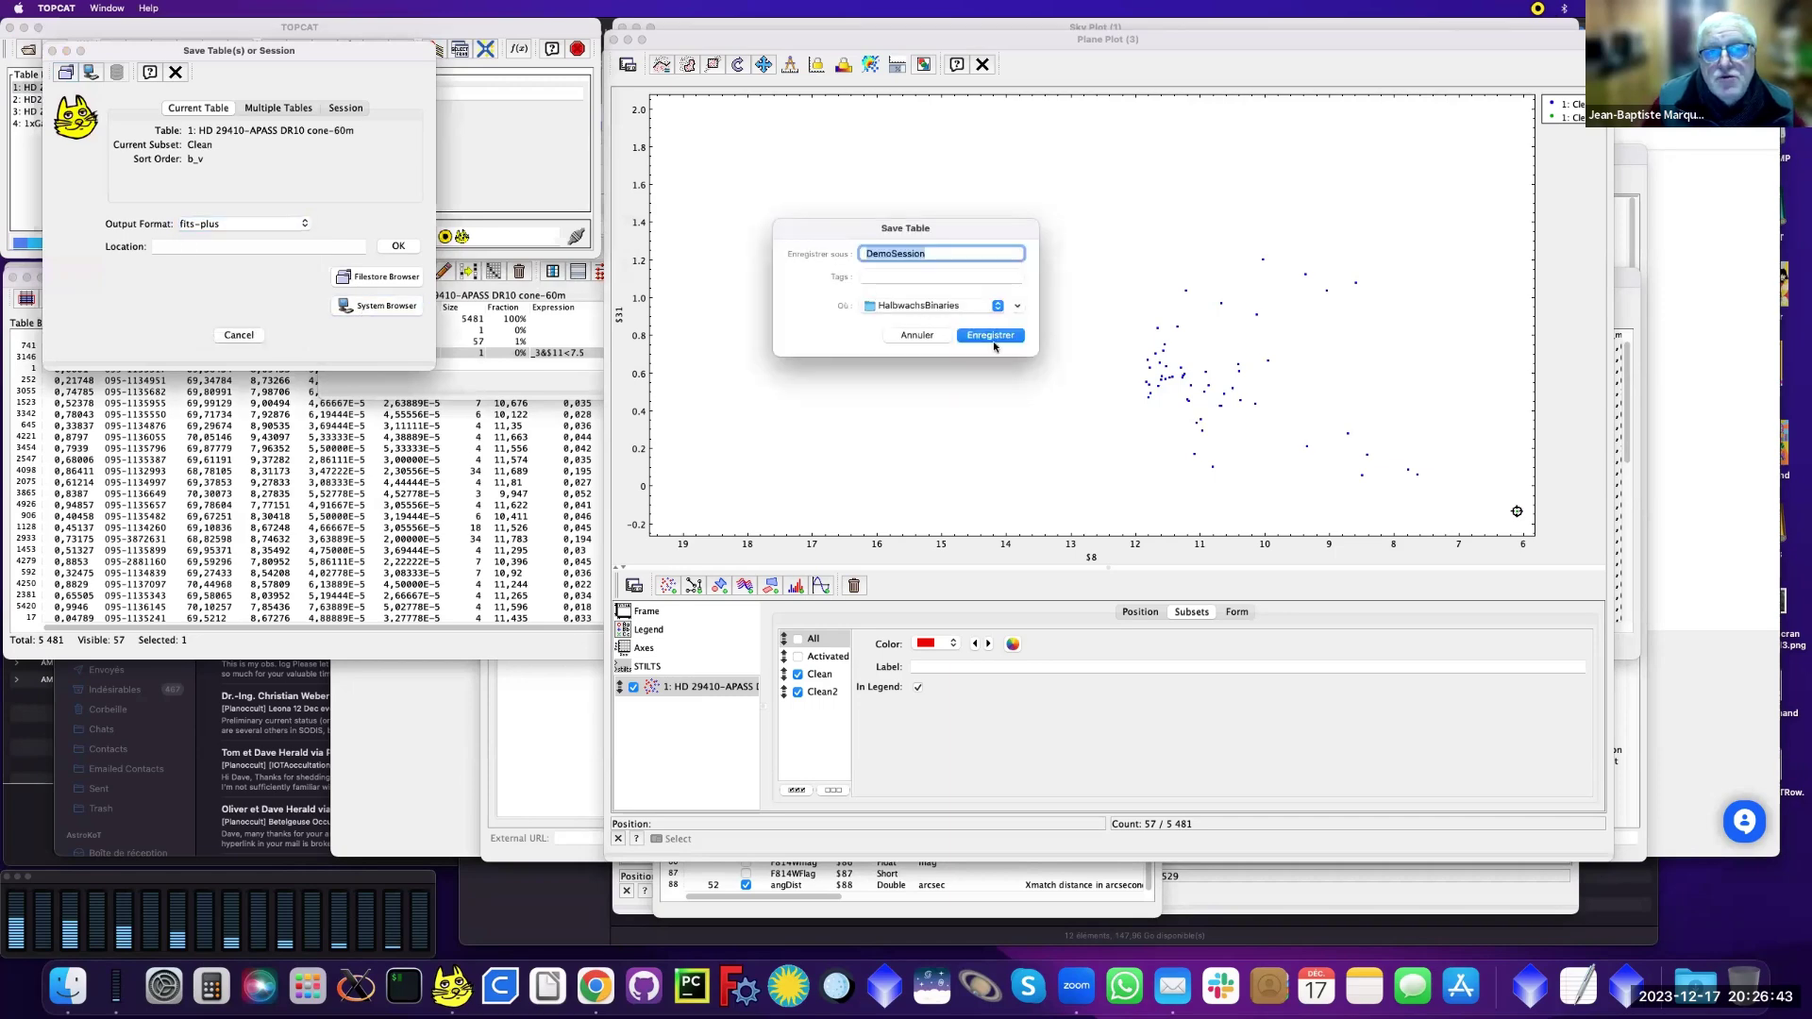
{"action": "key", "text": "Return"}
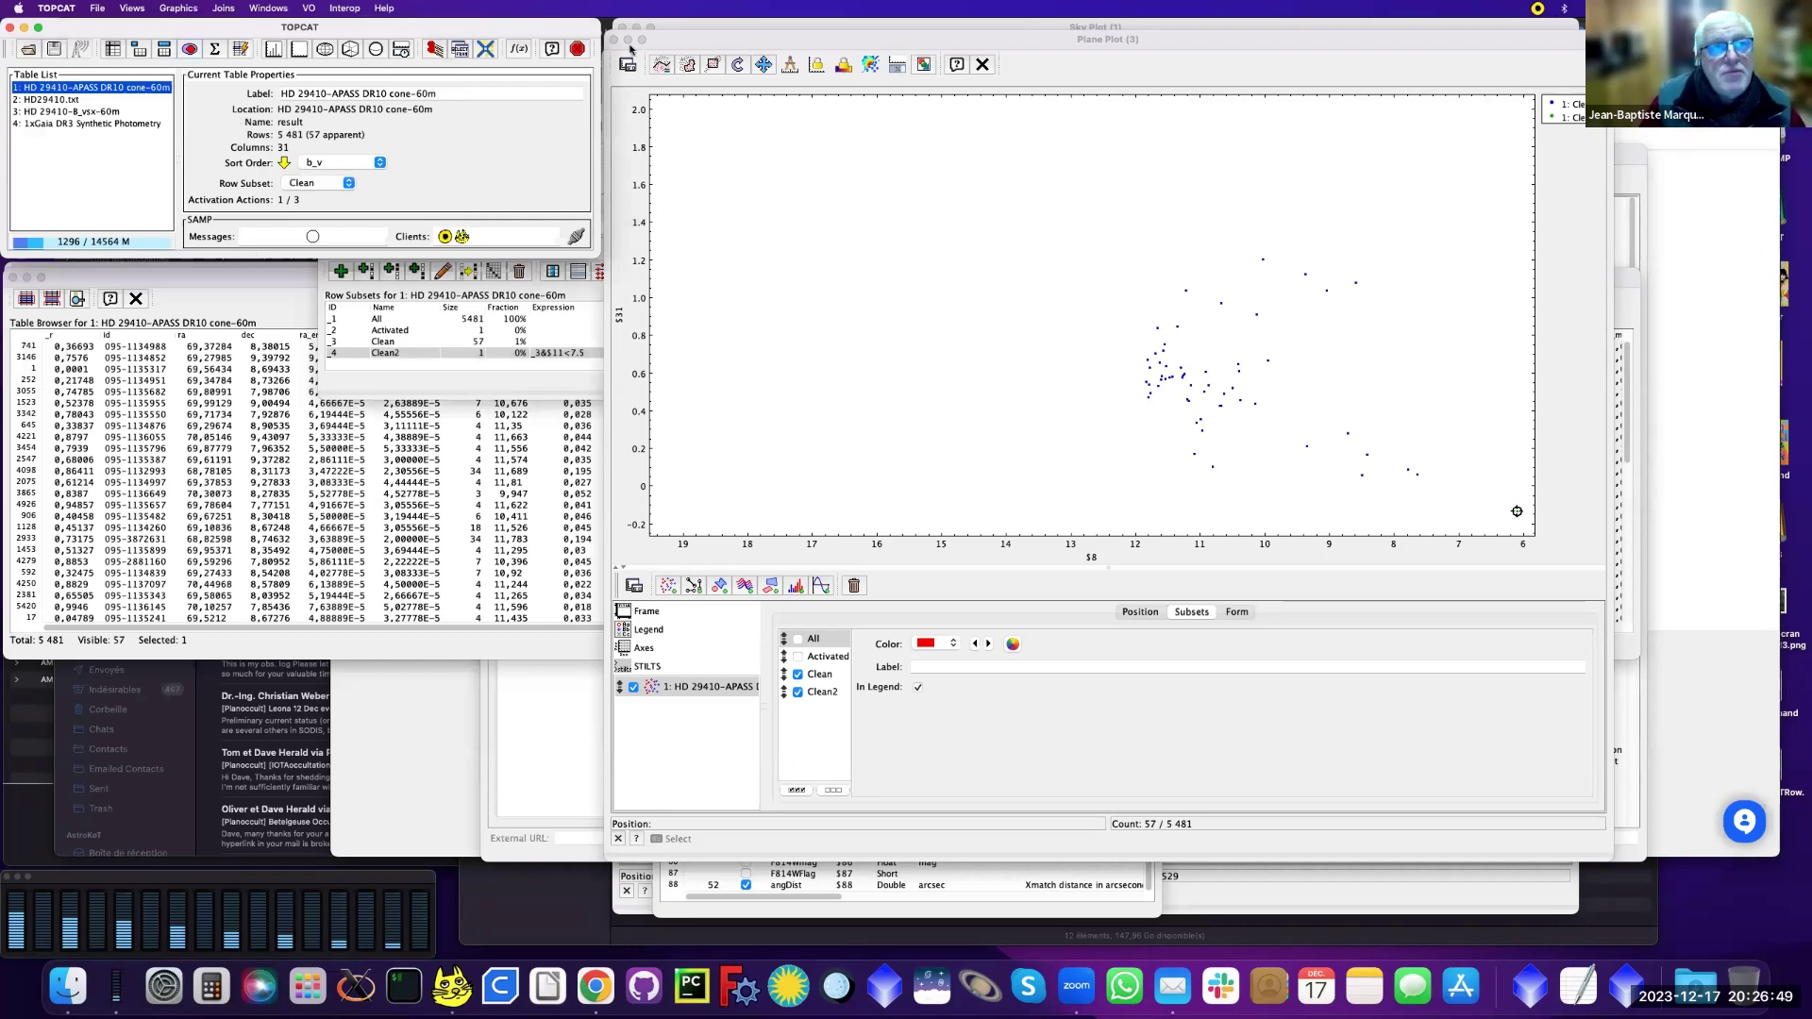
Step: Restart TOPCAT and load the saved DemoSession table from disk
{"action": "left_click", "coordinate": [575, 49]}
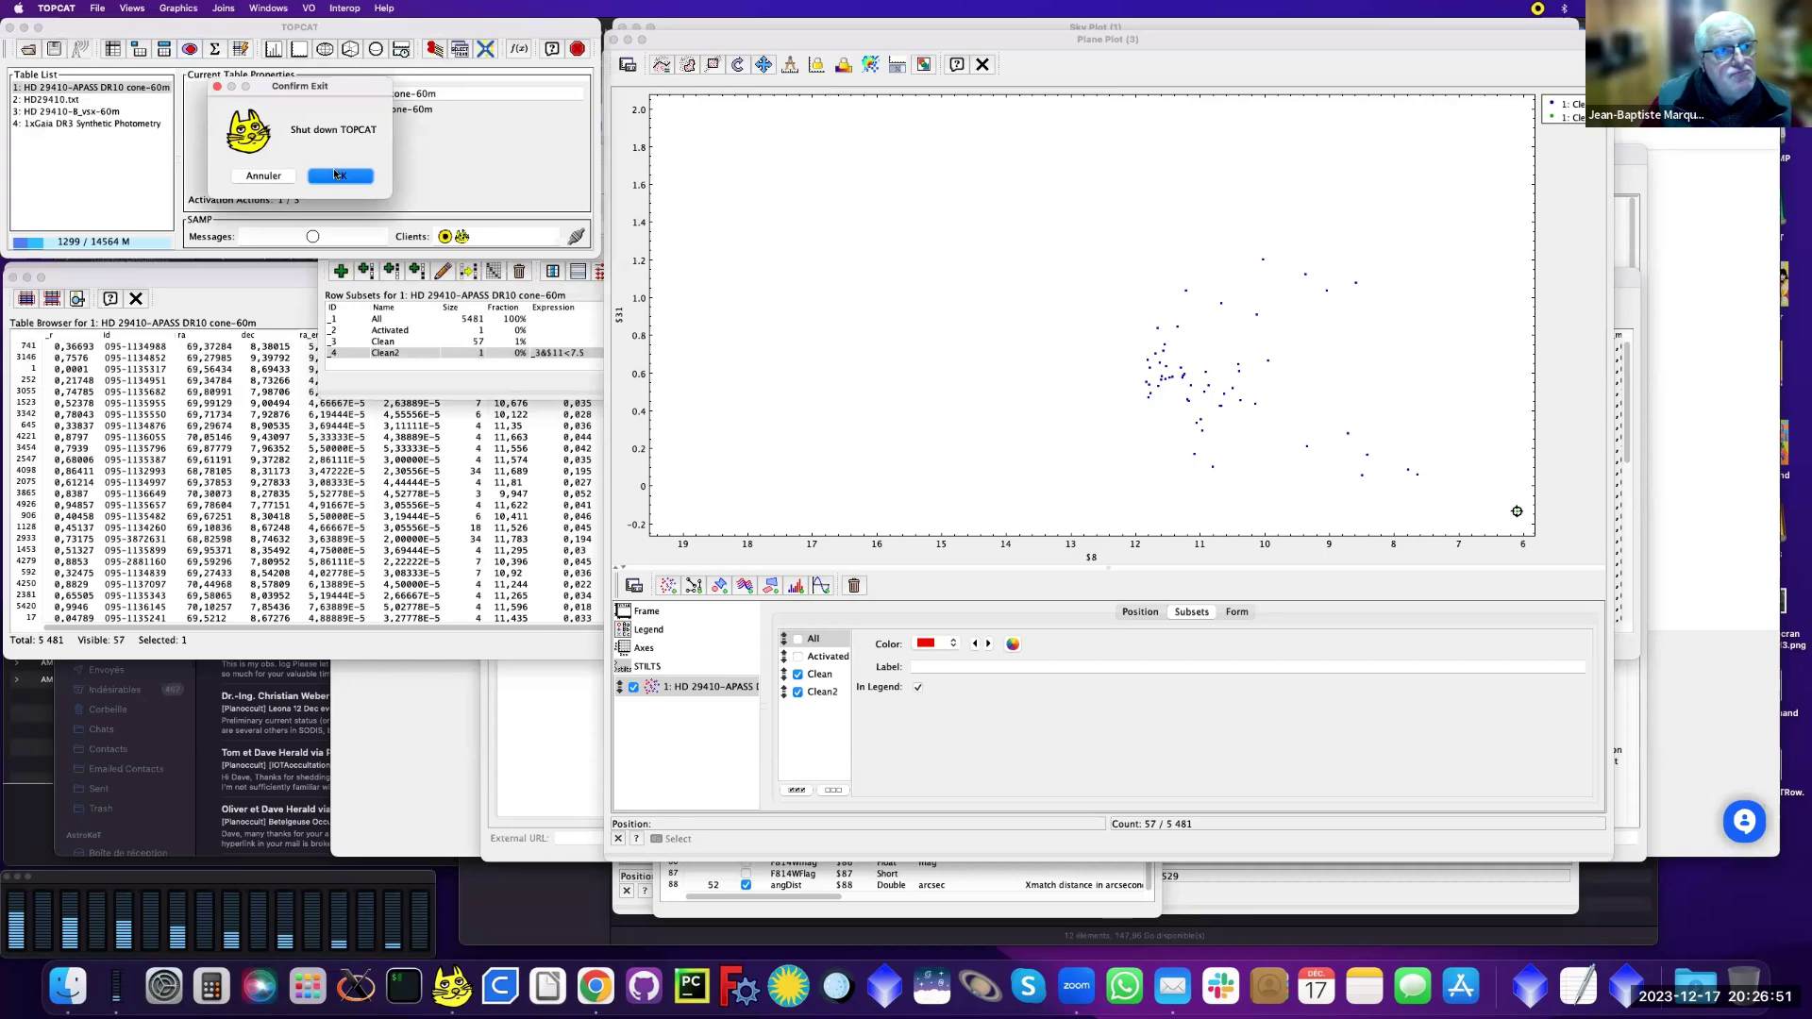
{"action": "left_click", "coordinate": [338, 174]}
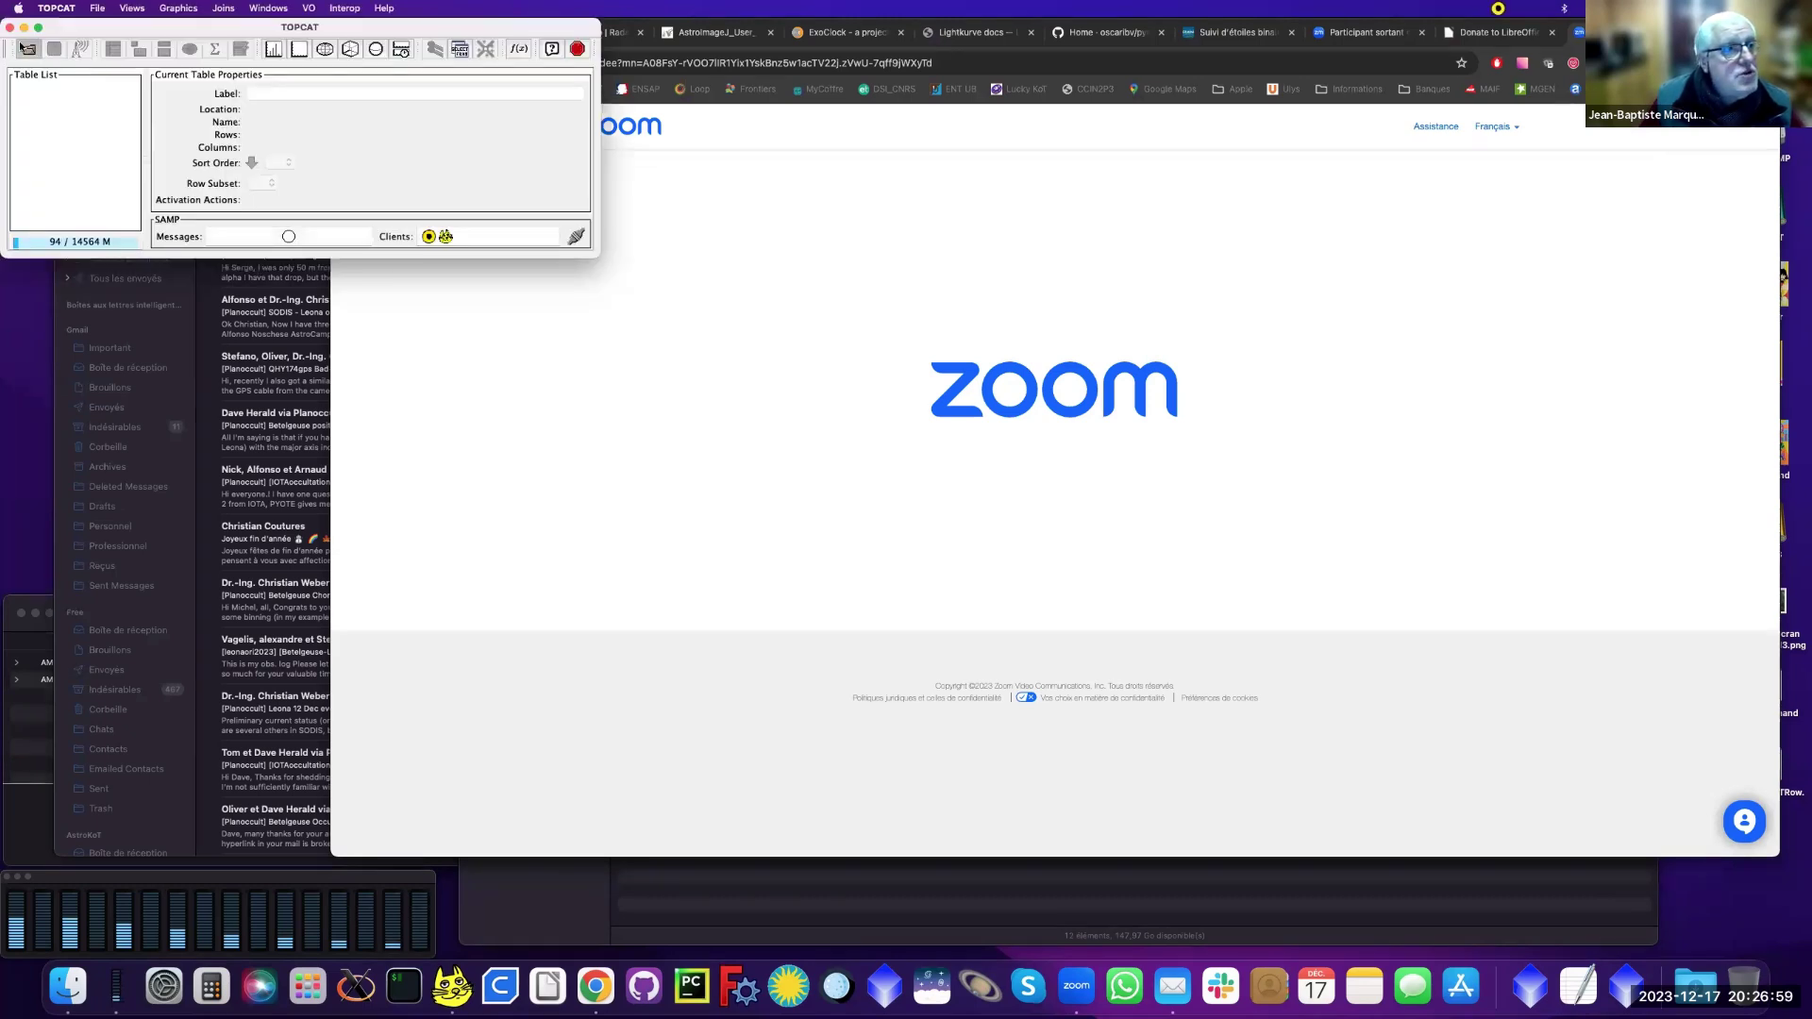
{"action": "left_click", "coordinate": [21, 51]}
{"action": "left_click", "coordinate": [319, 161]}
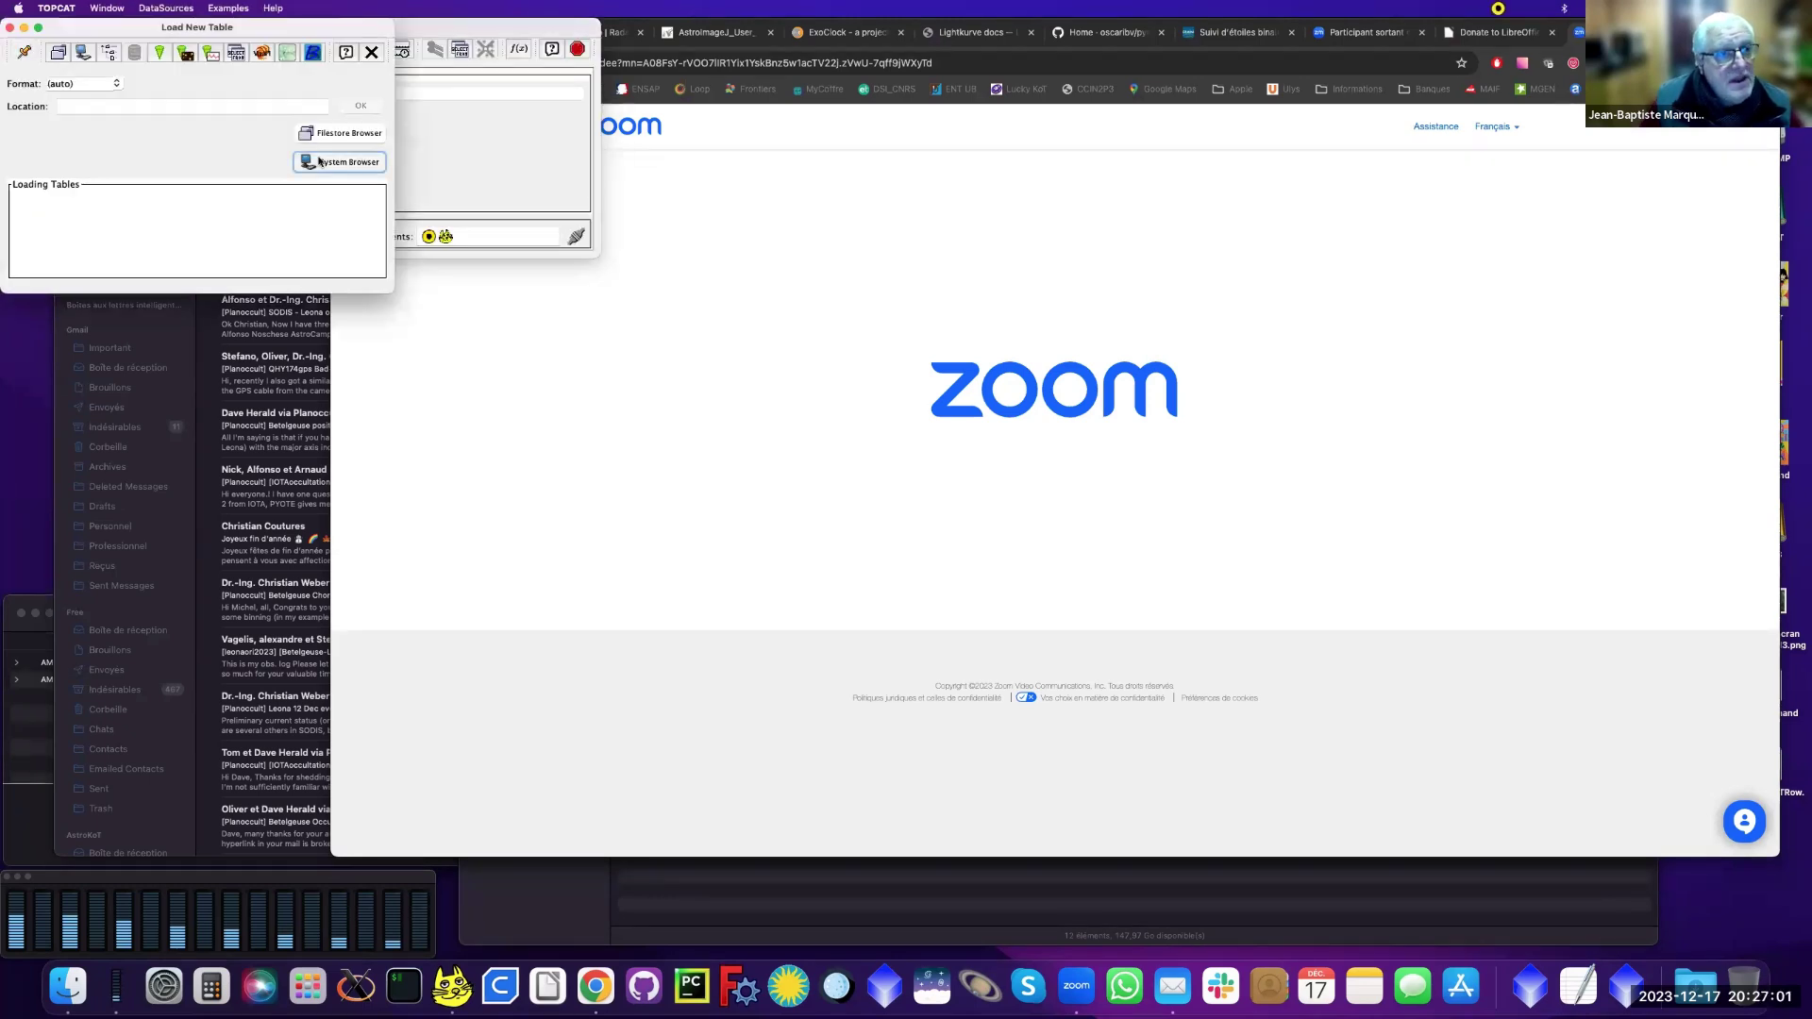
{"action": "left_click", "coordinate": [766, 250]}
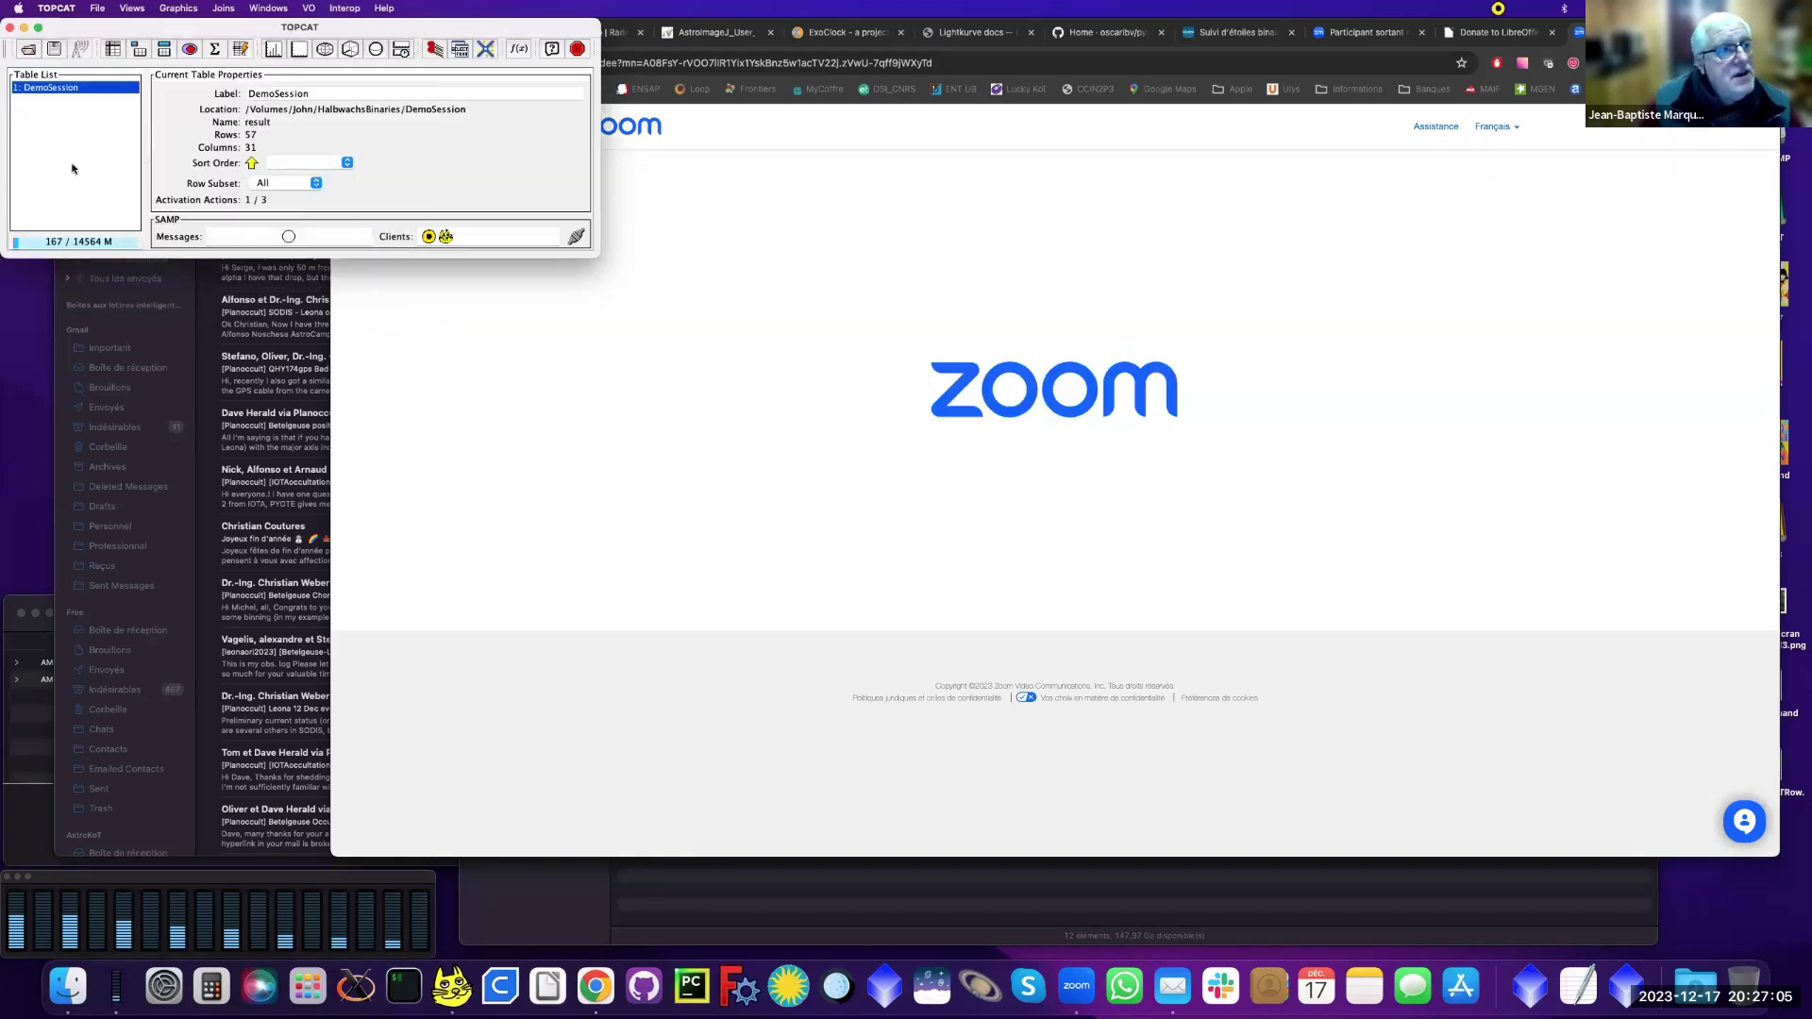
Step: Display the data rows of the DemoSession table in an enlarged table browser, and close the browser
{"action": "double_click", "coordinate": [59, 90]}
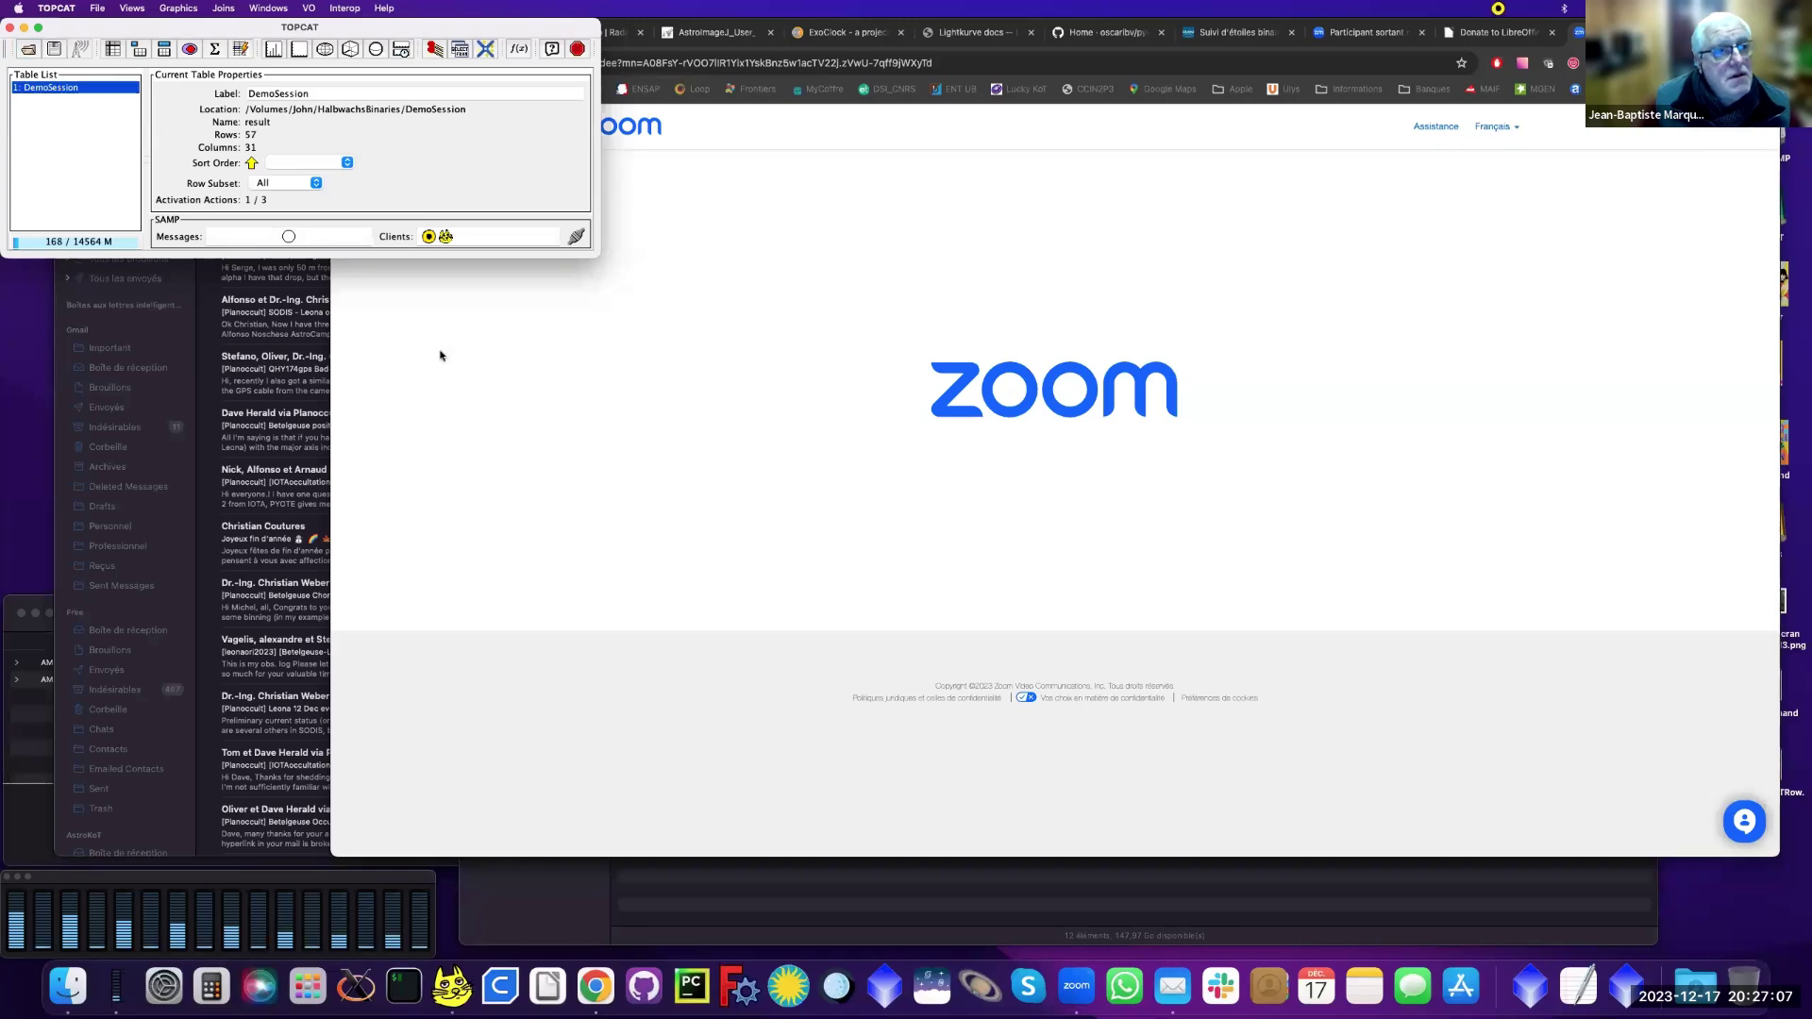
{"action": "left_click_drag", "start_coordinate": [546, 423], "coordinate": [1463, 626]}
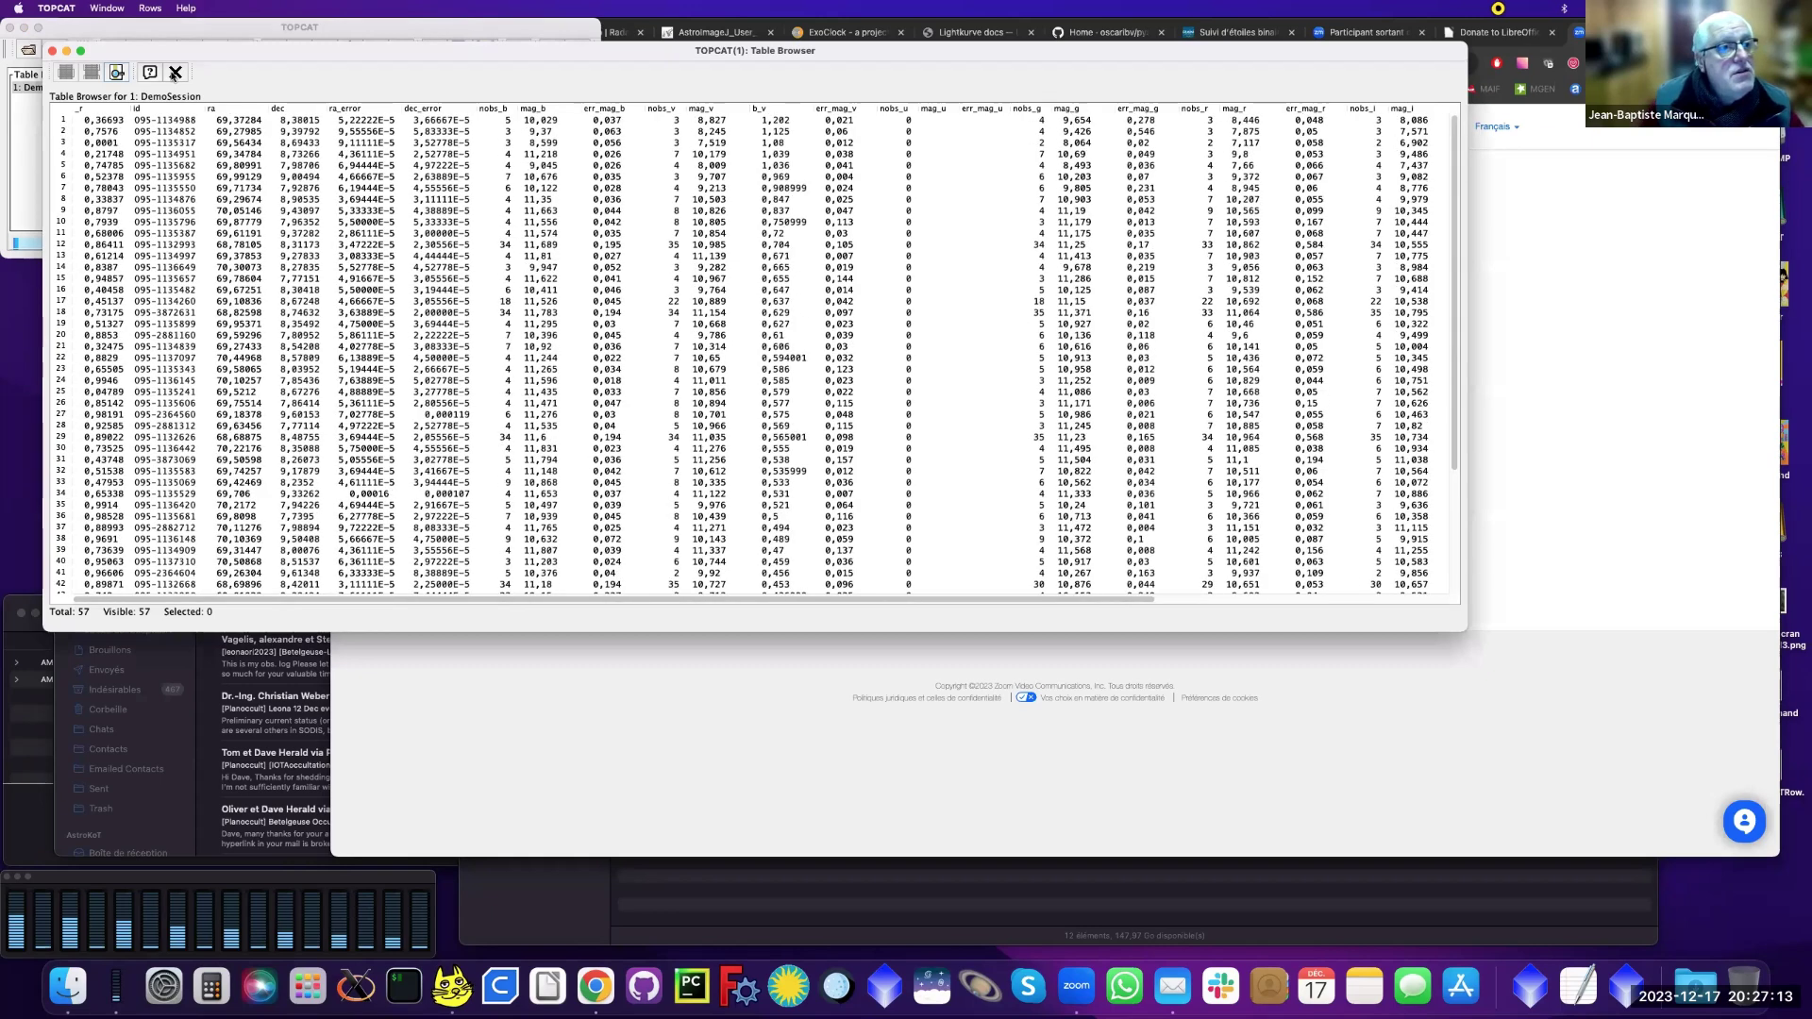
{"action": "left_click", "coordinate": [175, 73]}
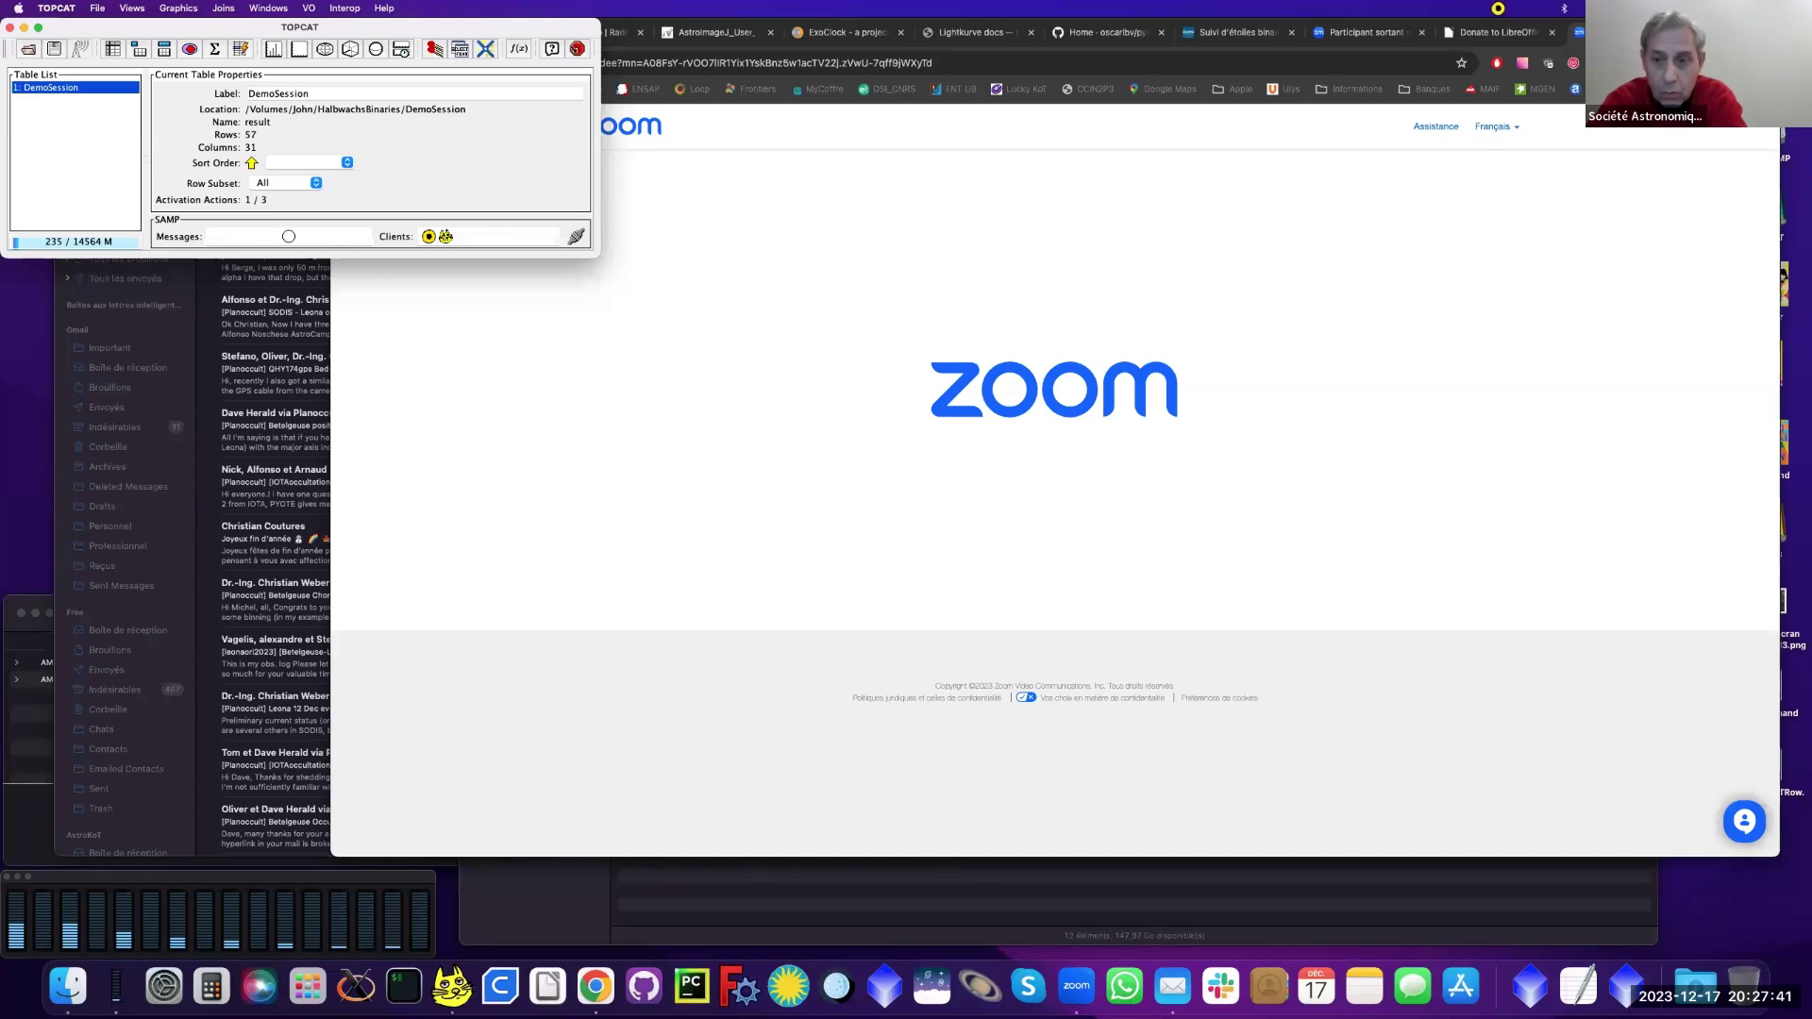
Step: Quit TOPCAT and confirm the shutdown
{"action": "key", "text": "super+q"}
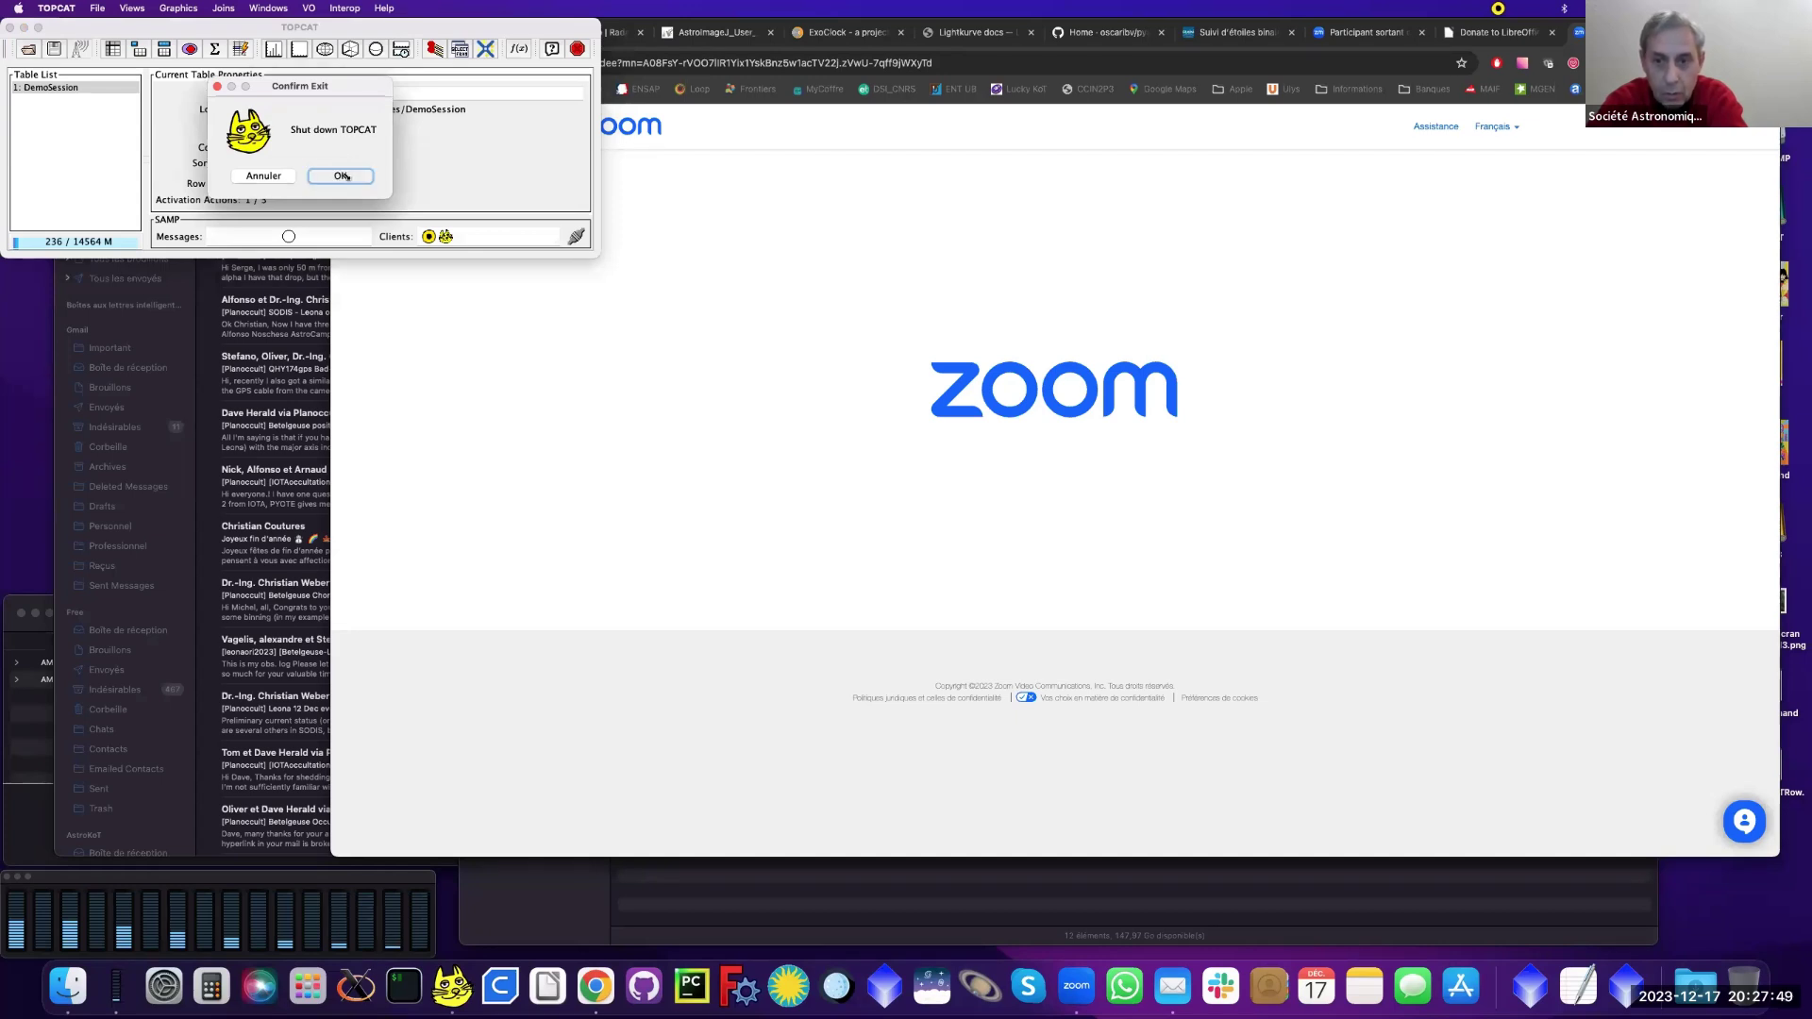
{"action": "left_click", "coordinate": [341, 176]}
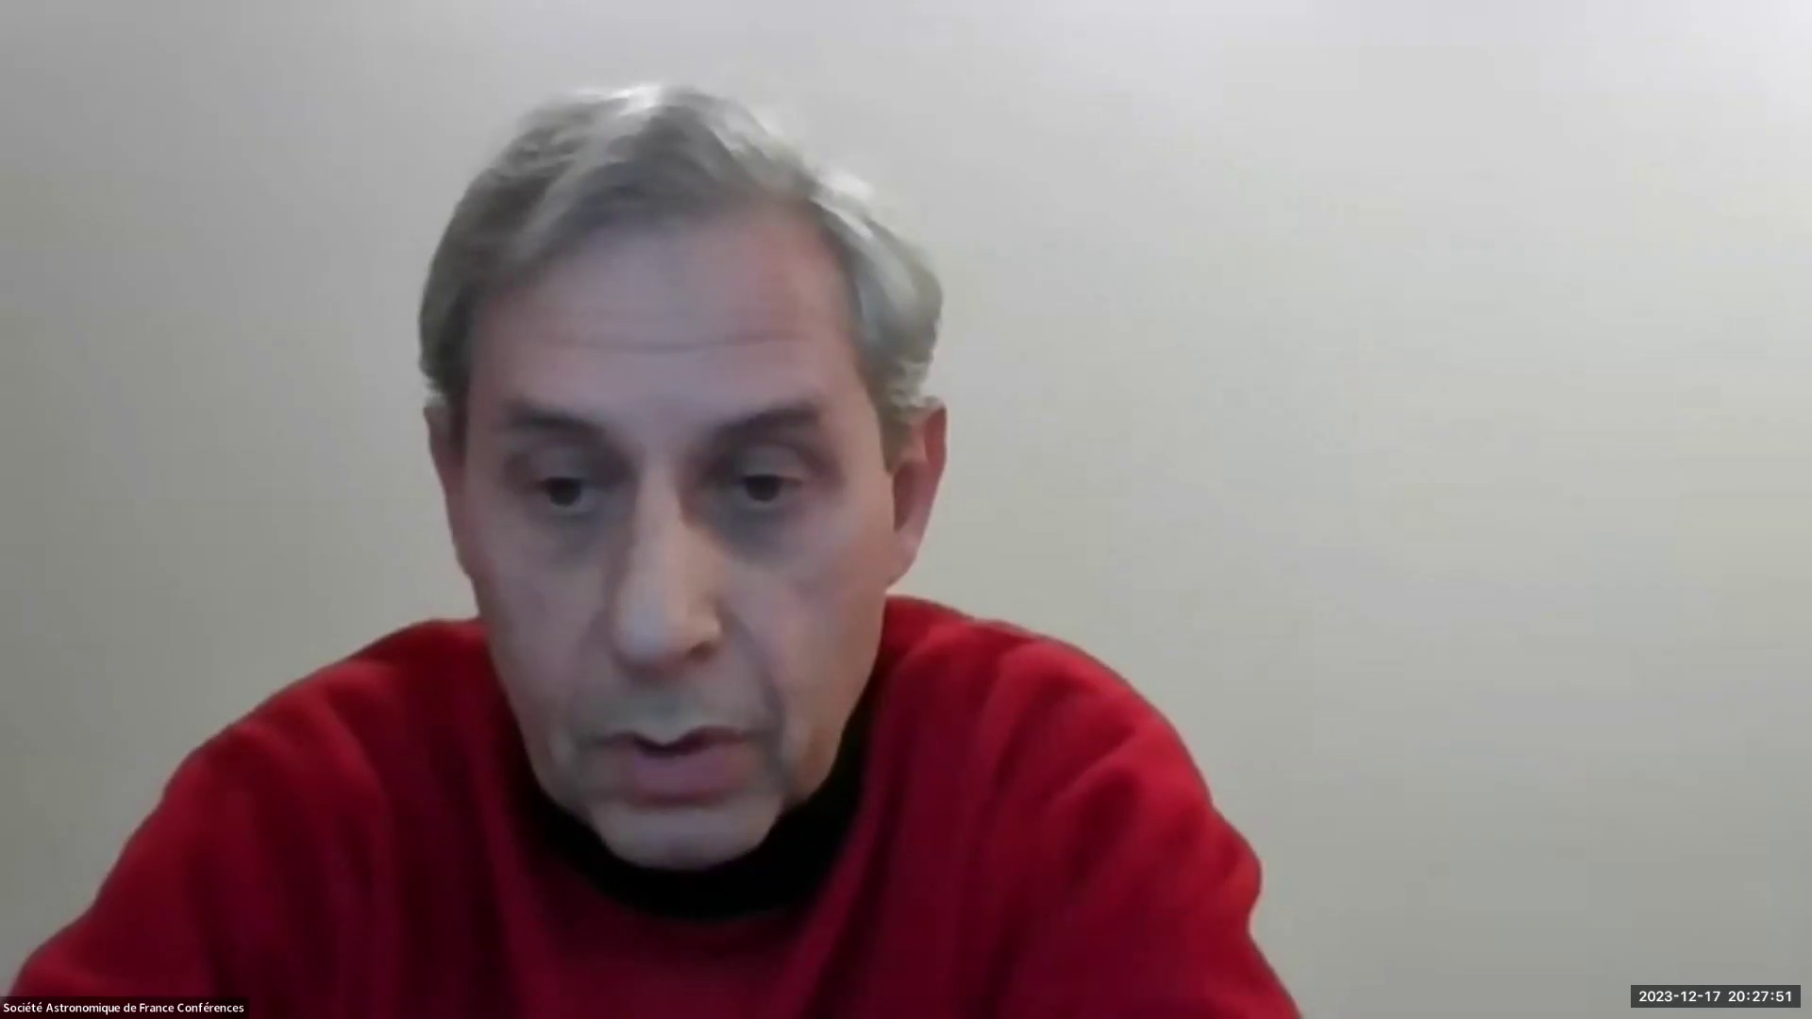